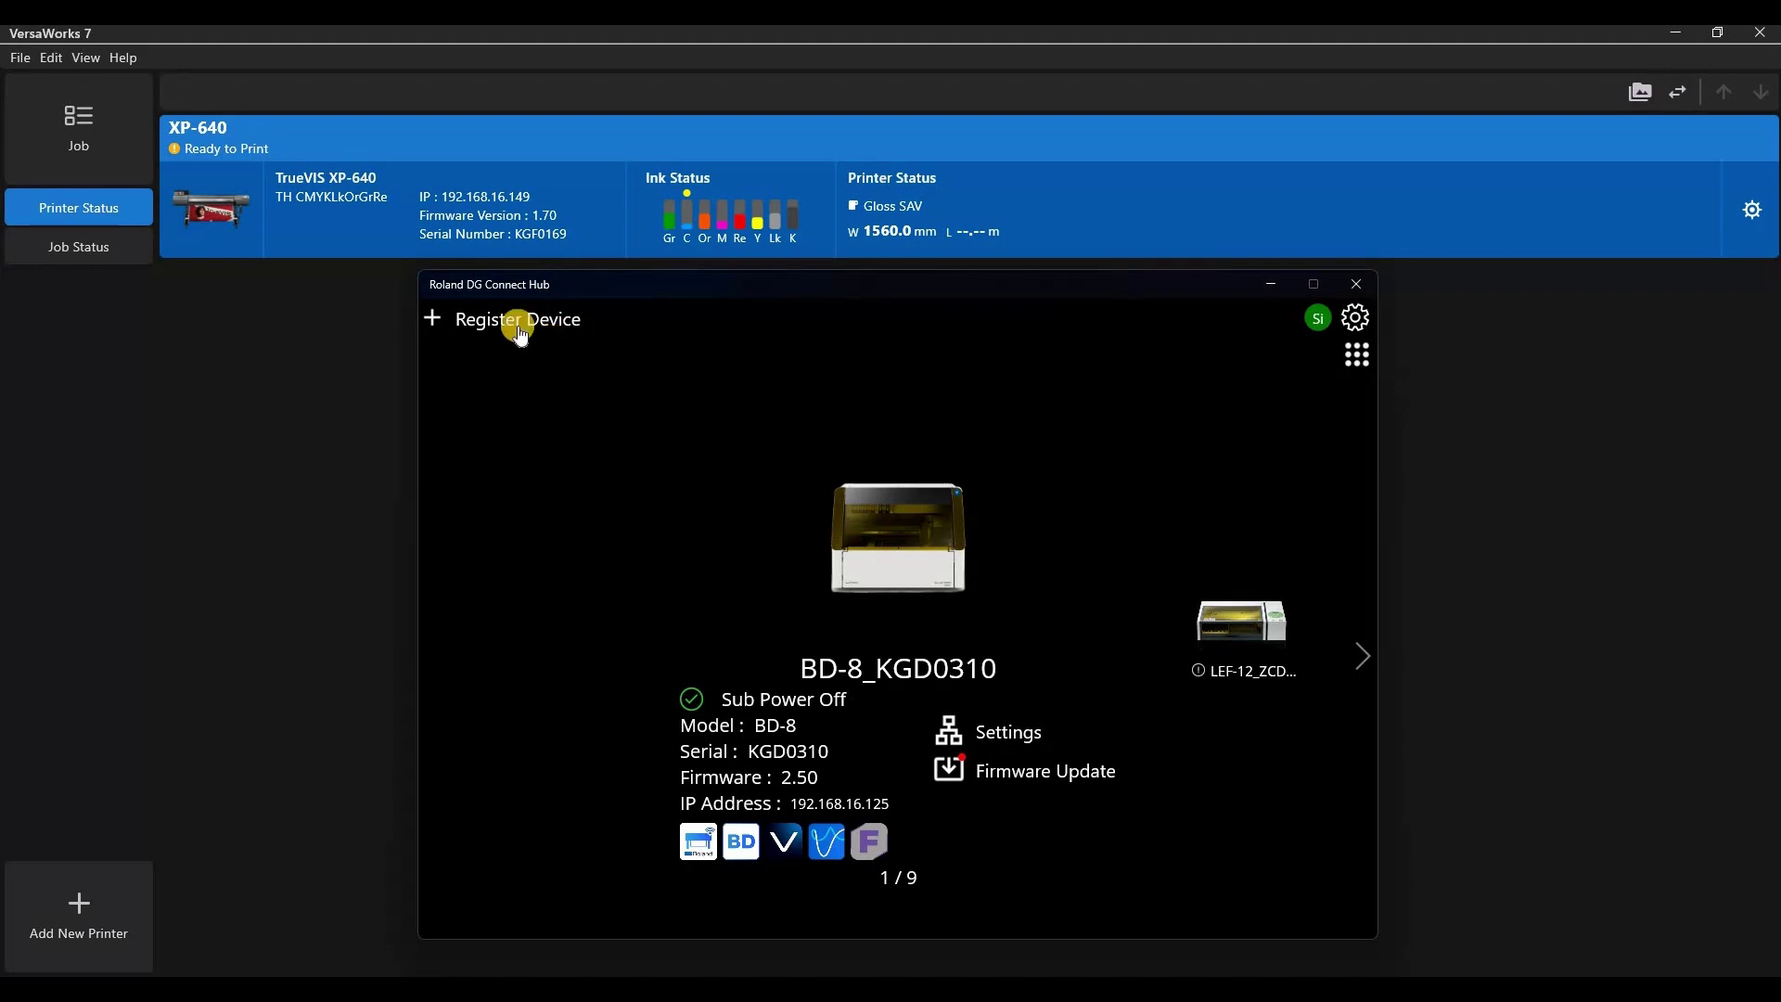
Browse the registered devices in Roland DG Connect Hub and view the interface options for registering a device
left_click(1358, 662)
left_click(1358, 662)
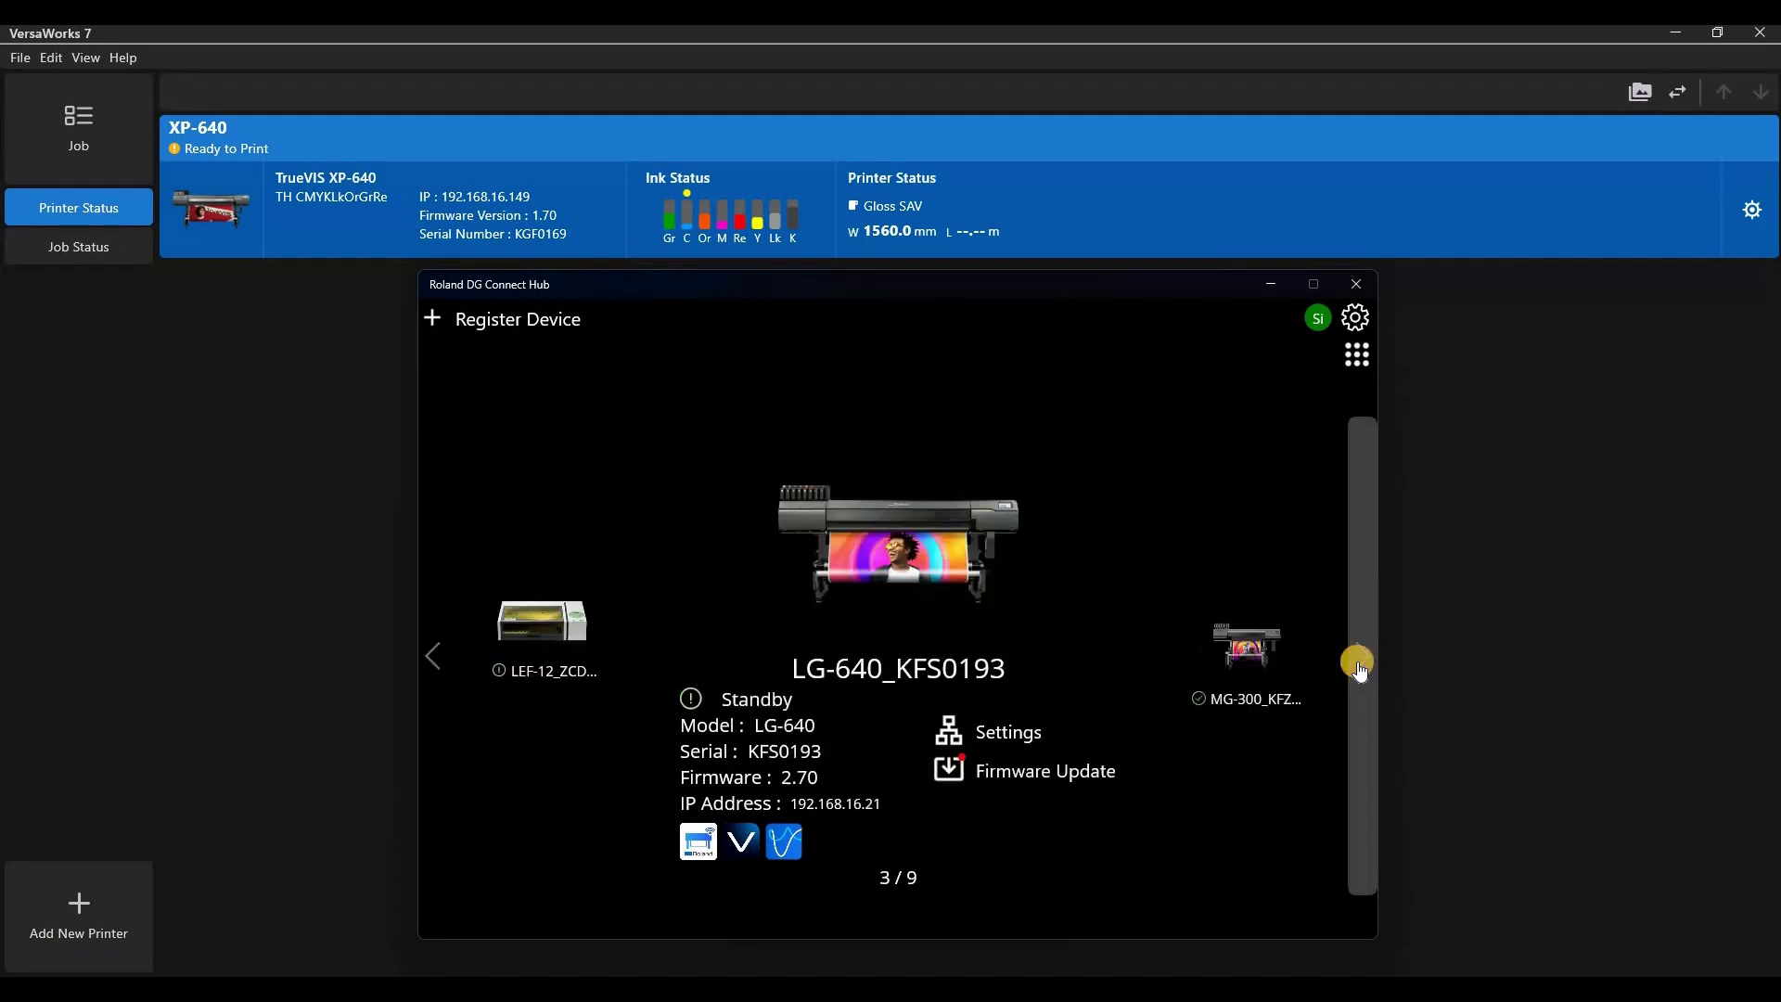
scroll(1358, 662, "down", 3)
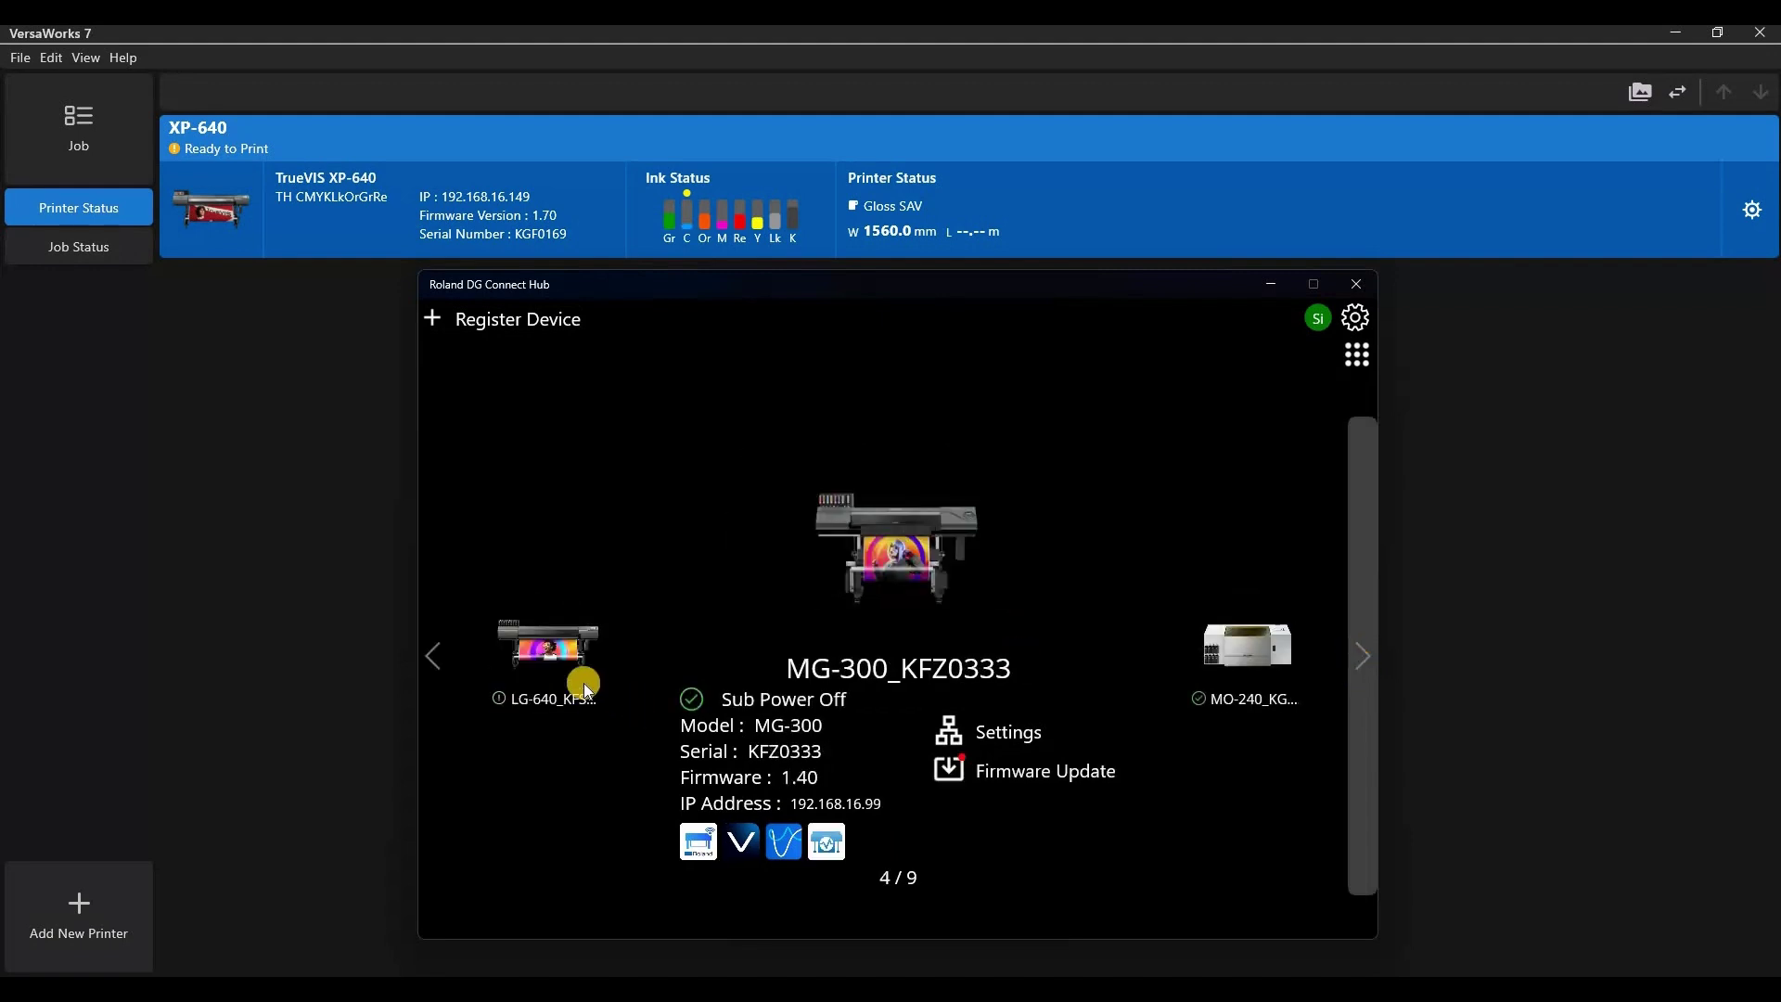
left_click(433, 655)
left_click(433, 655)
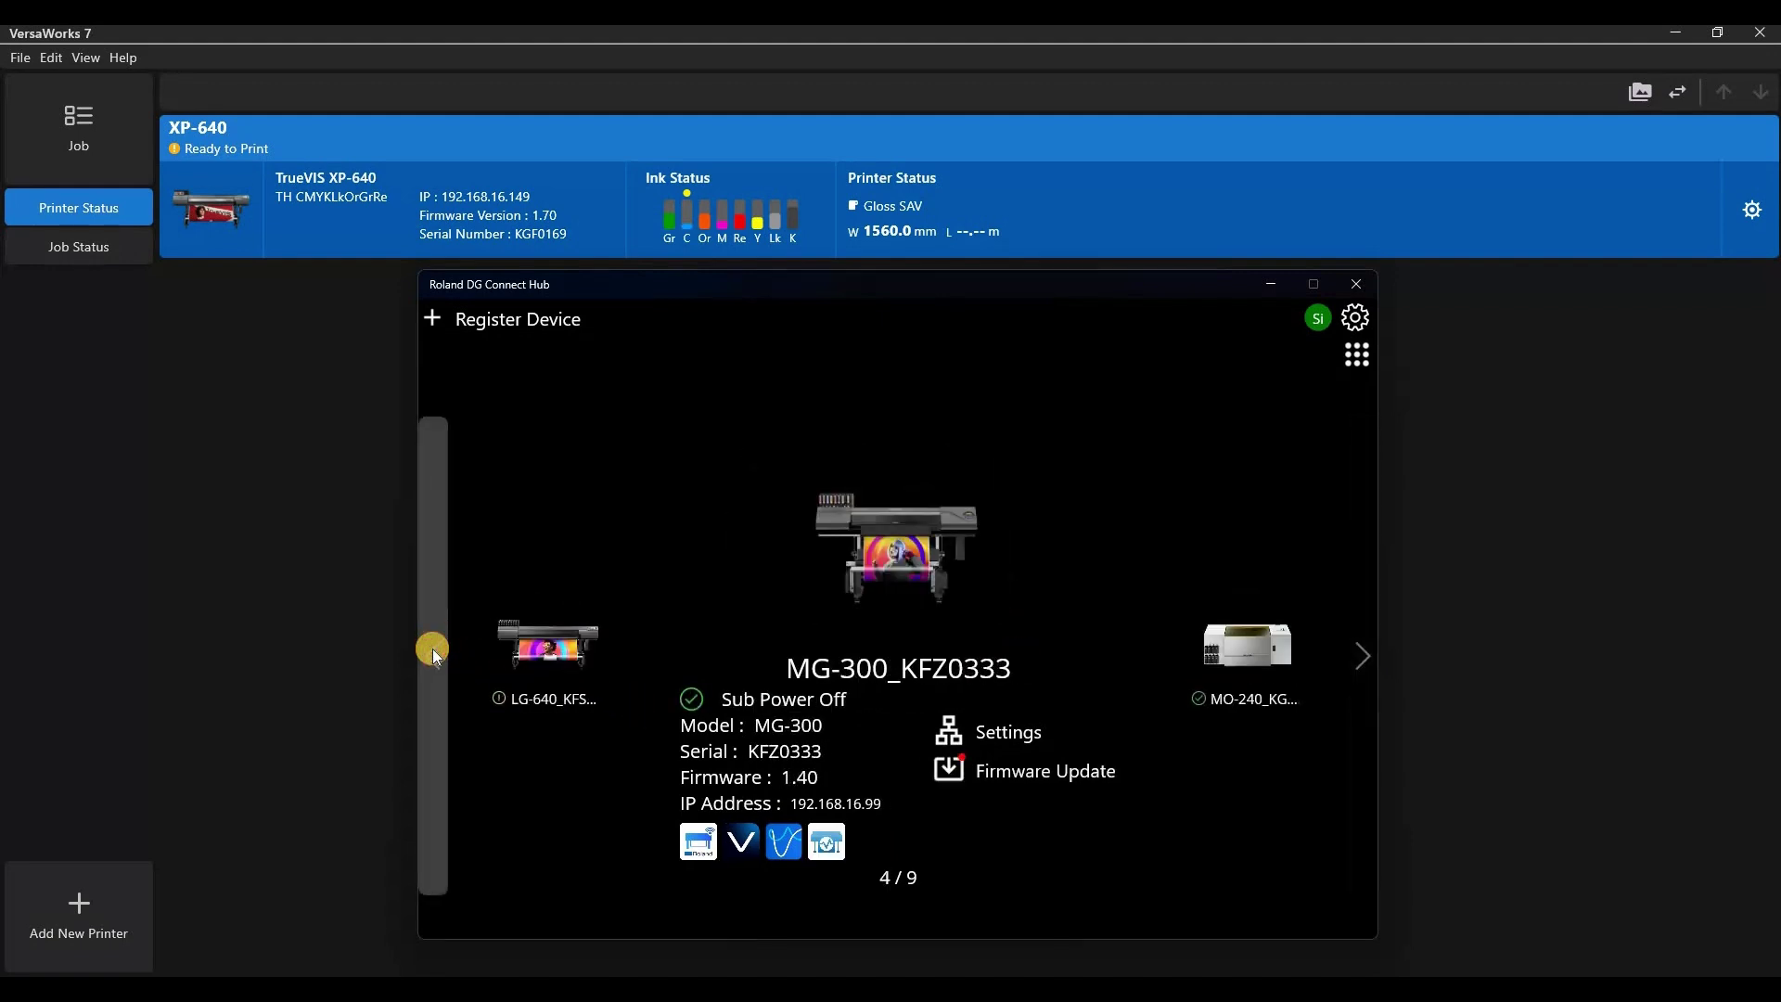
left_click(433, 656)
scroll(567, 527, "up", 2)
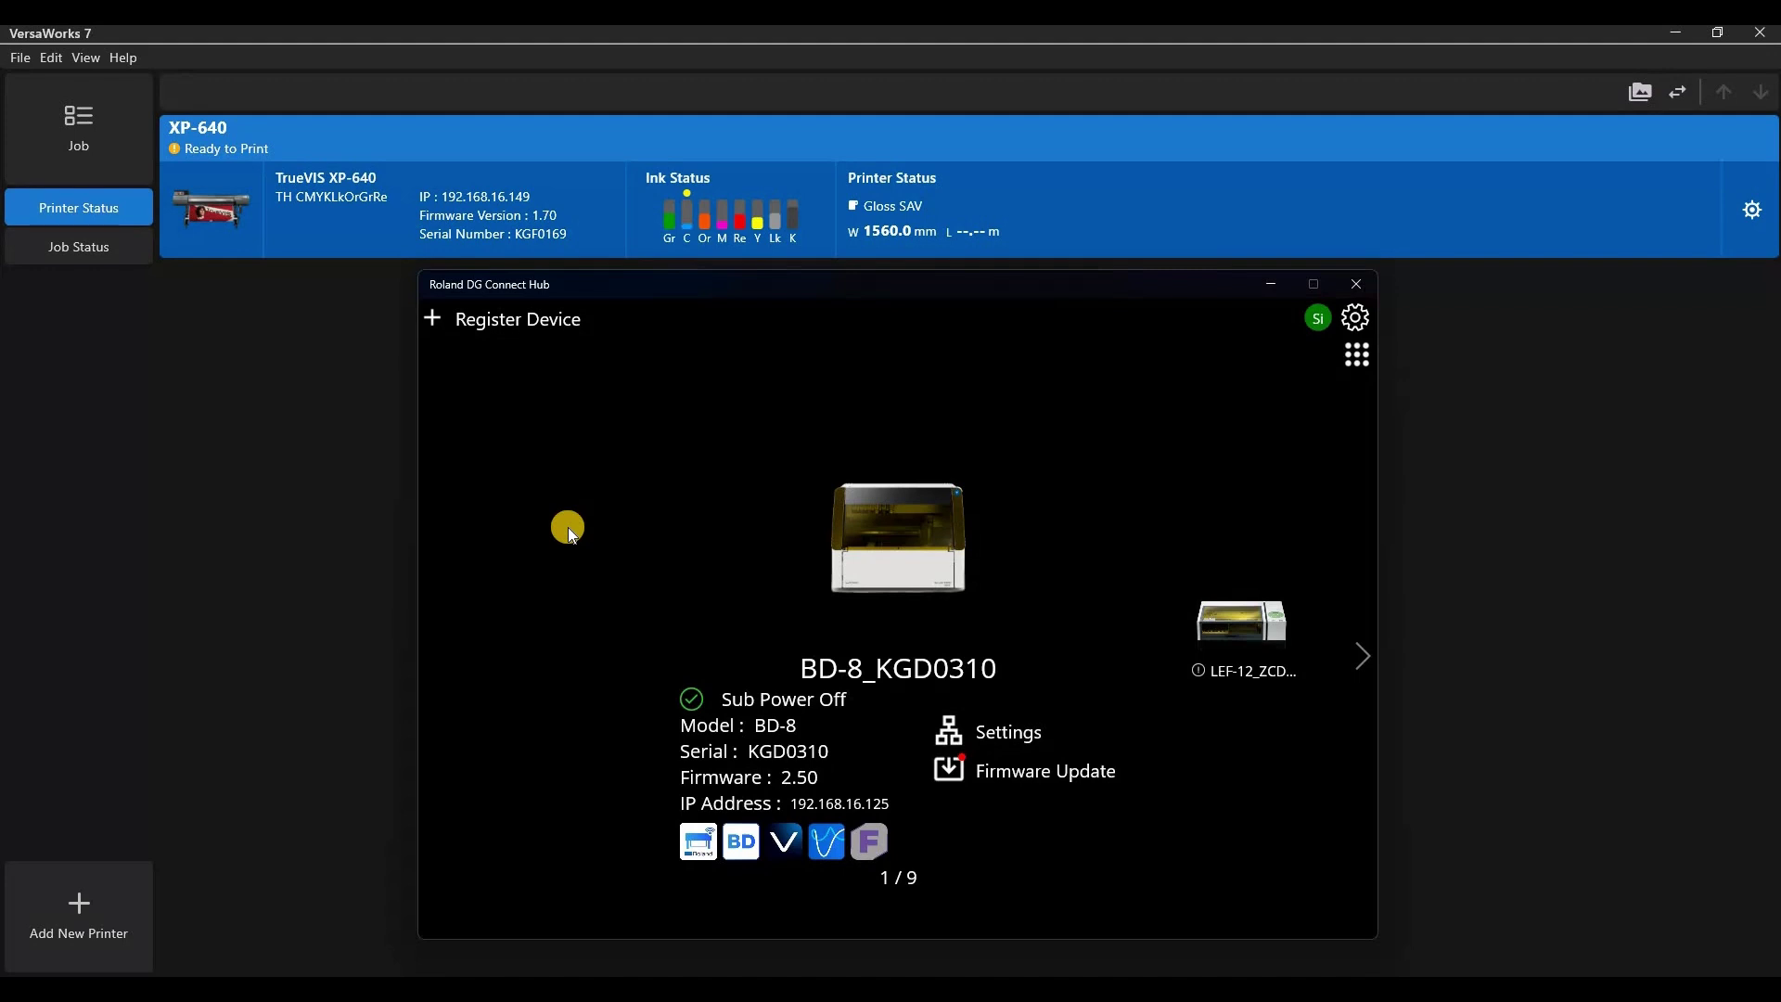
left_click(467, 352)
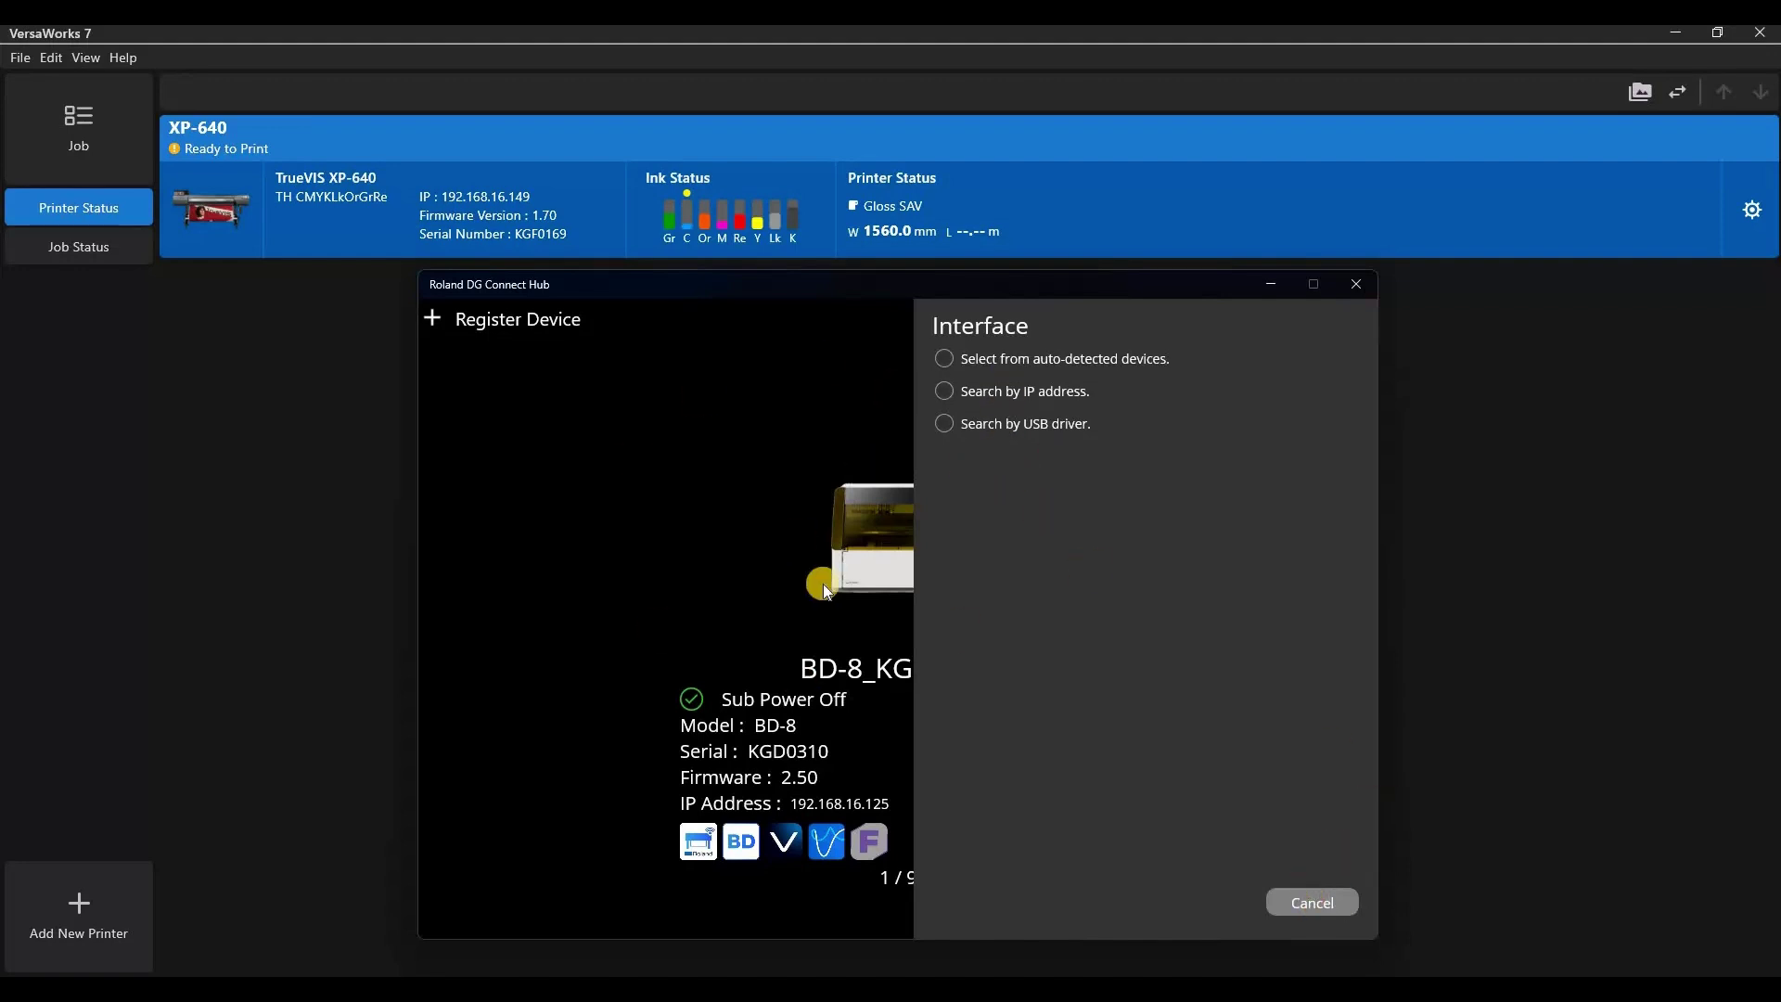
Browse the device list to the VG3-540, view its VersaWorks 7 overview page, and close Connect Hub
left_click(1371, 655)
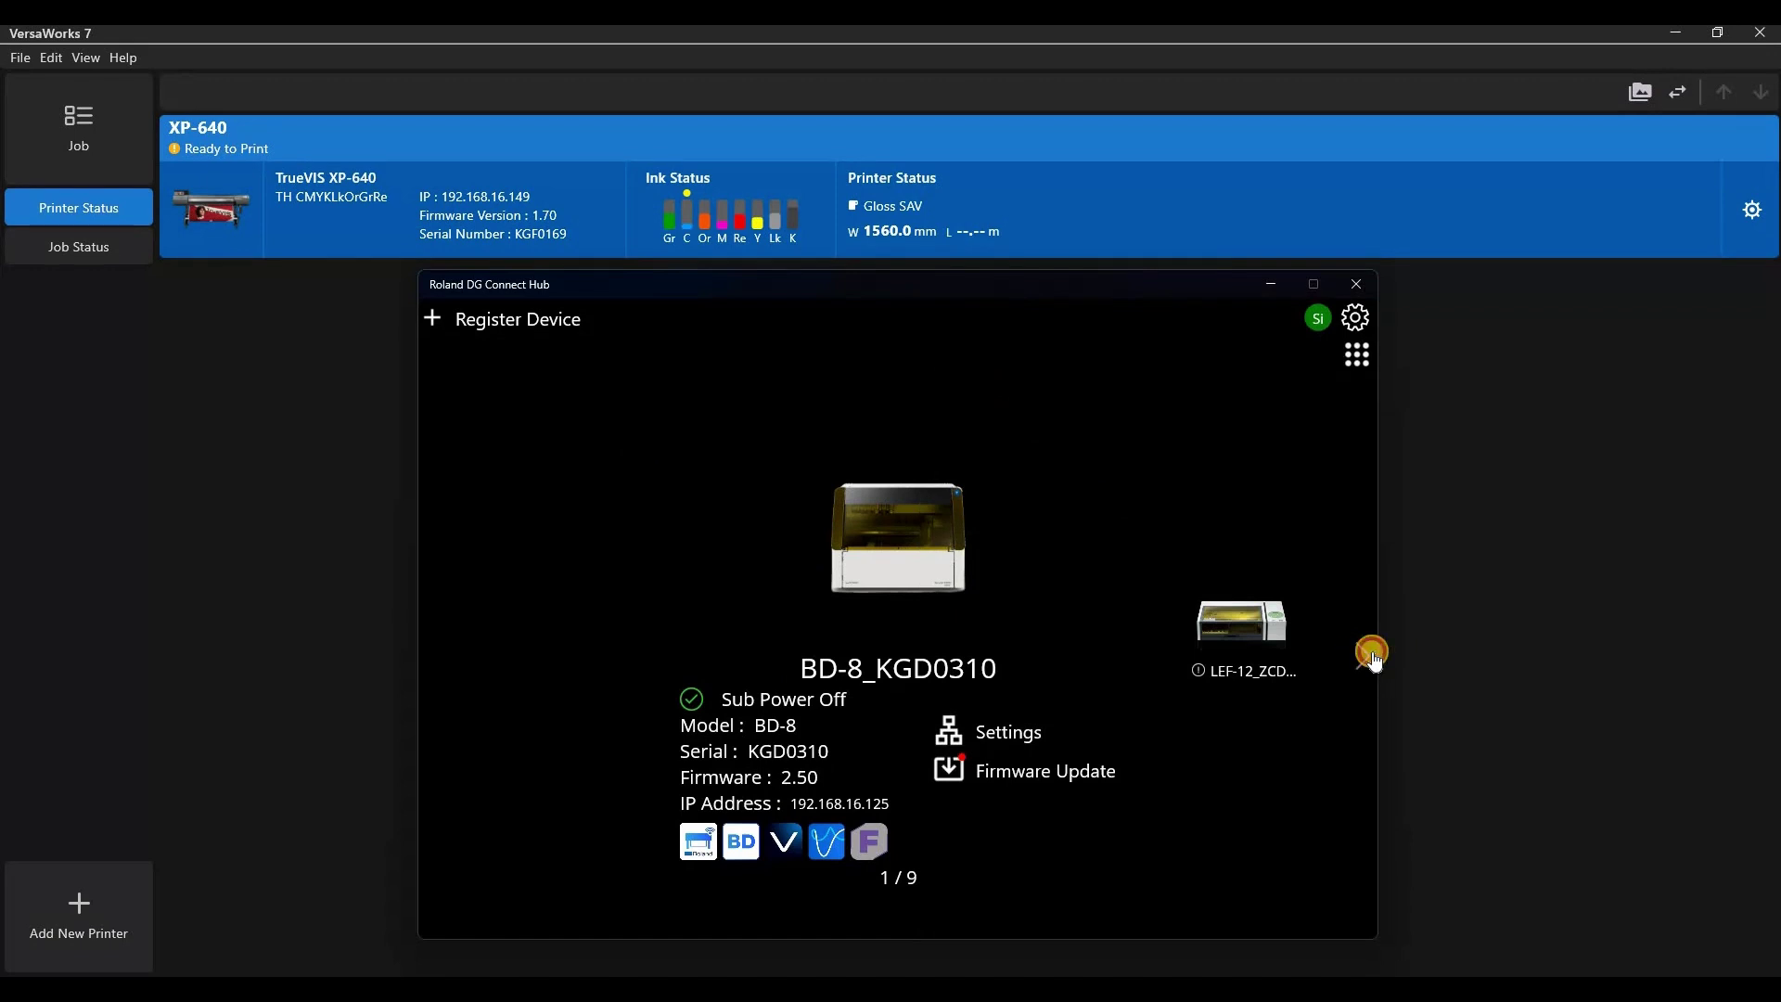
left_click(1364, 656)
left_click(1364, 656)
scroll(907, 555, "down", 3)
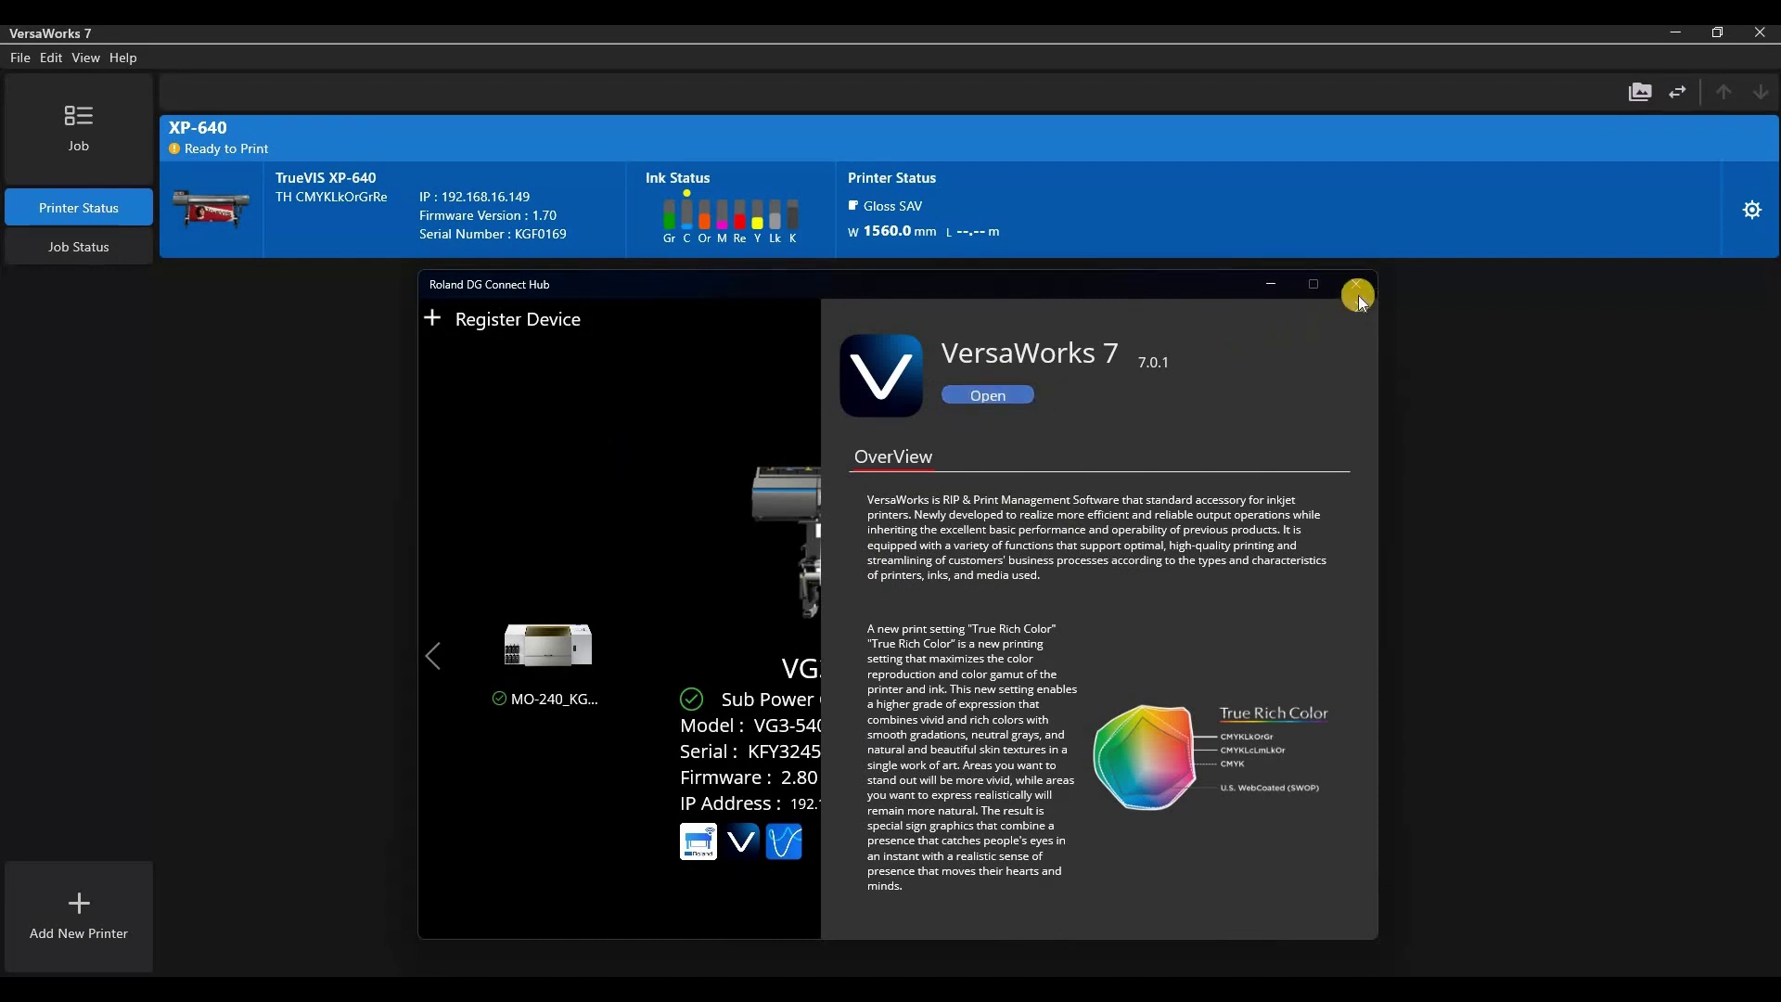
left_click(881, 218)
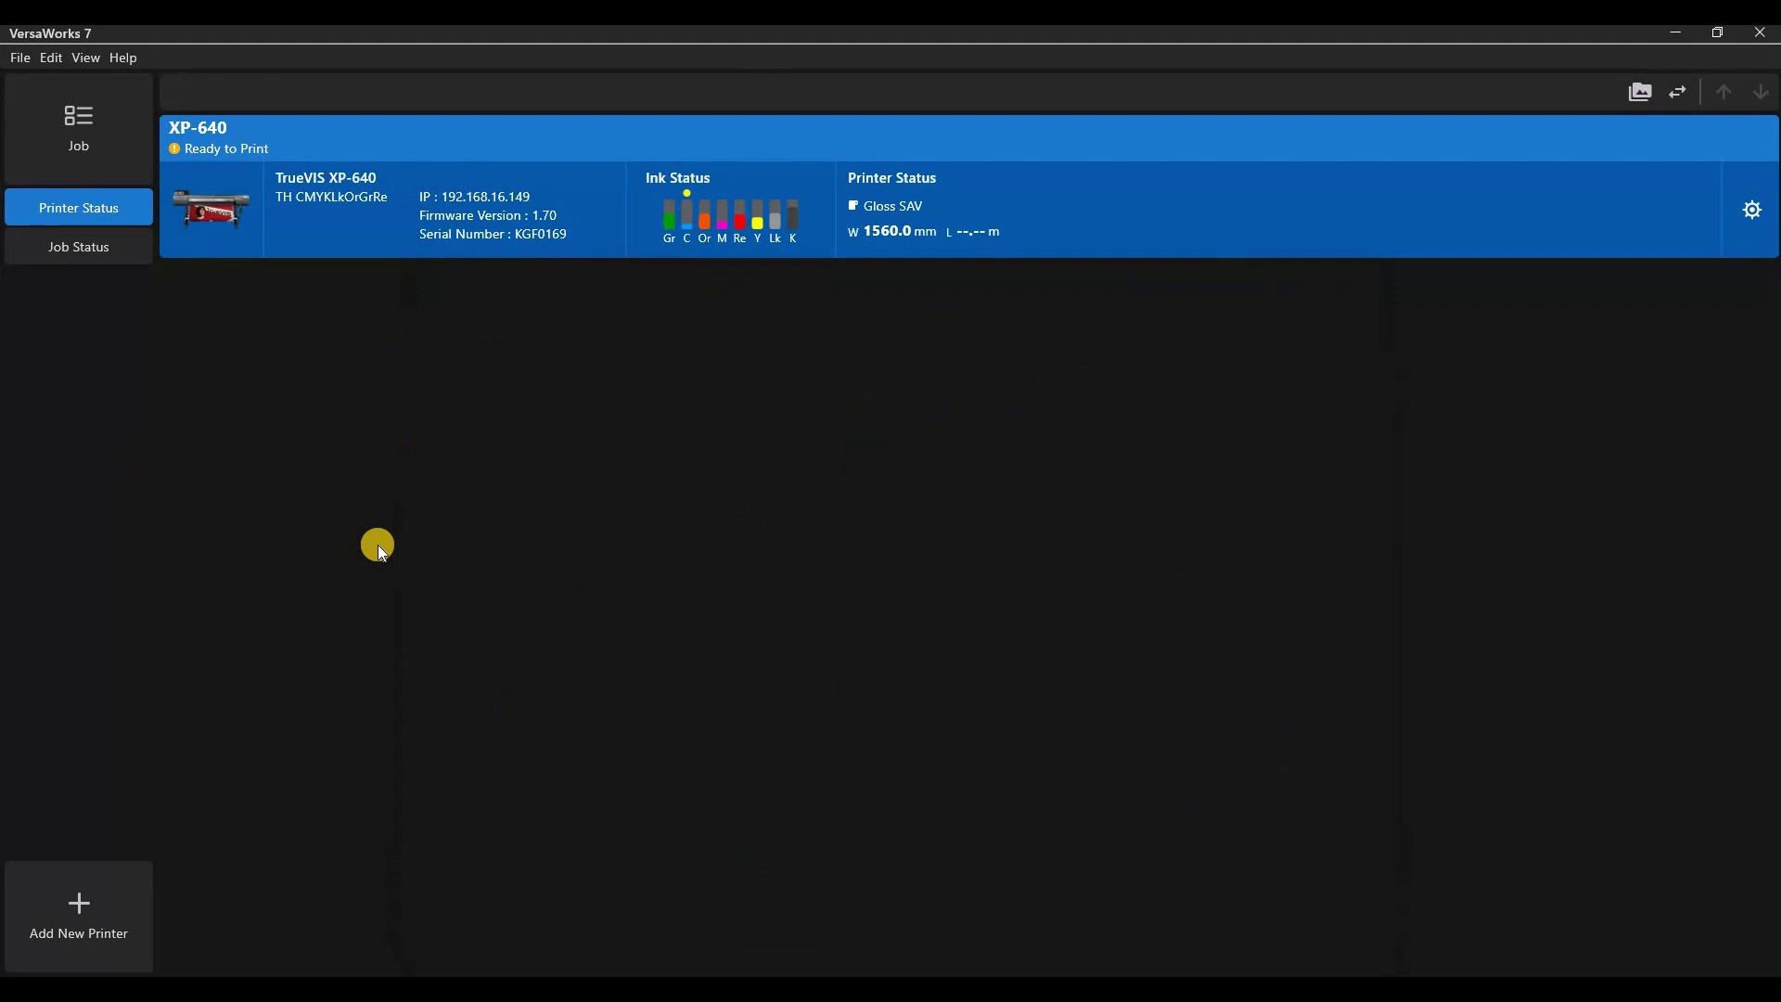
Add the VG3-540 from the detected printers and confirm its registration
left_click(78, 904)
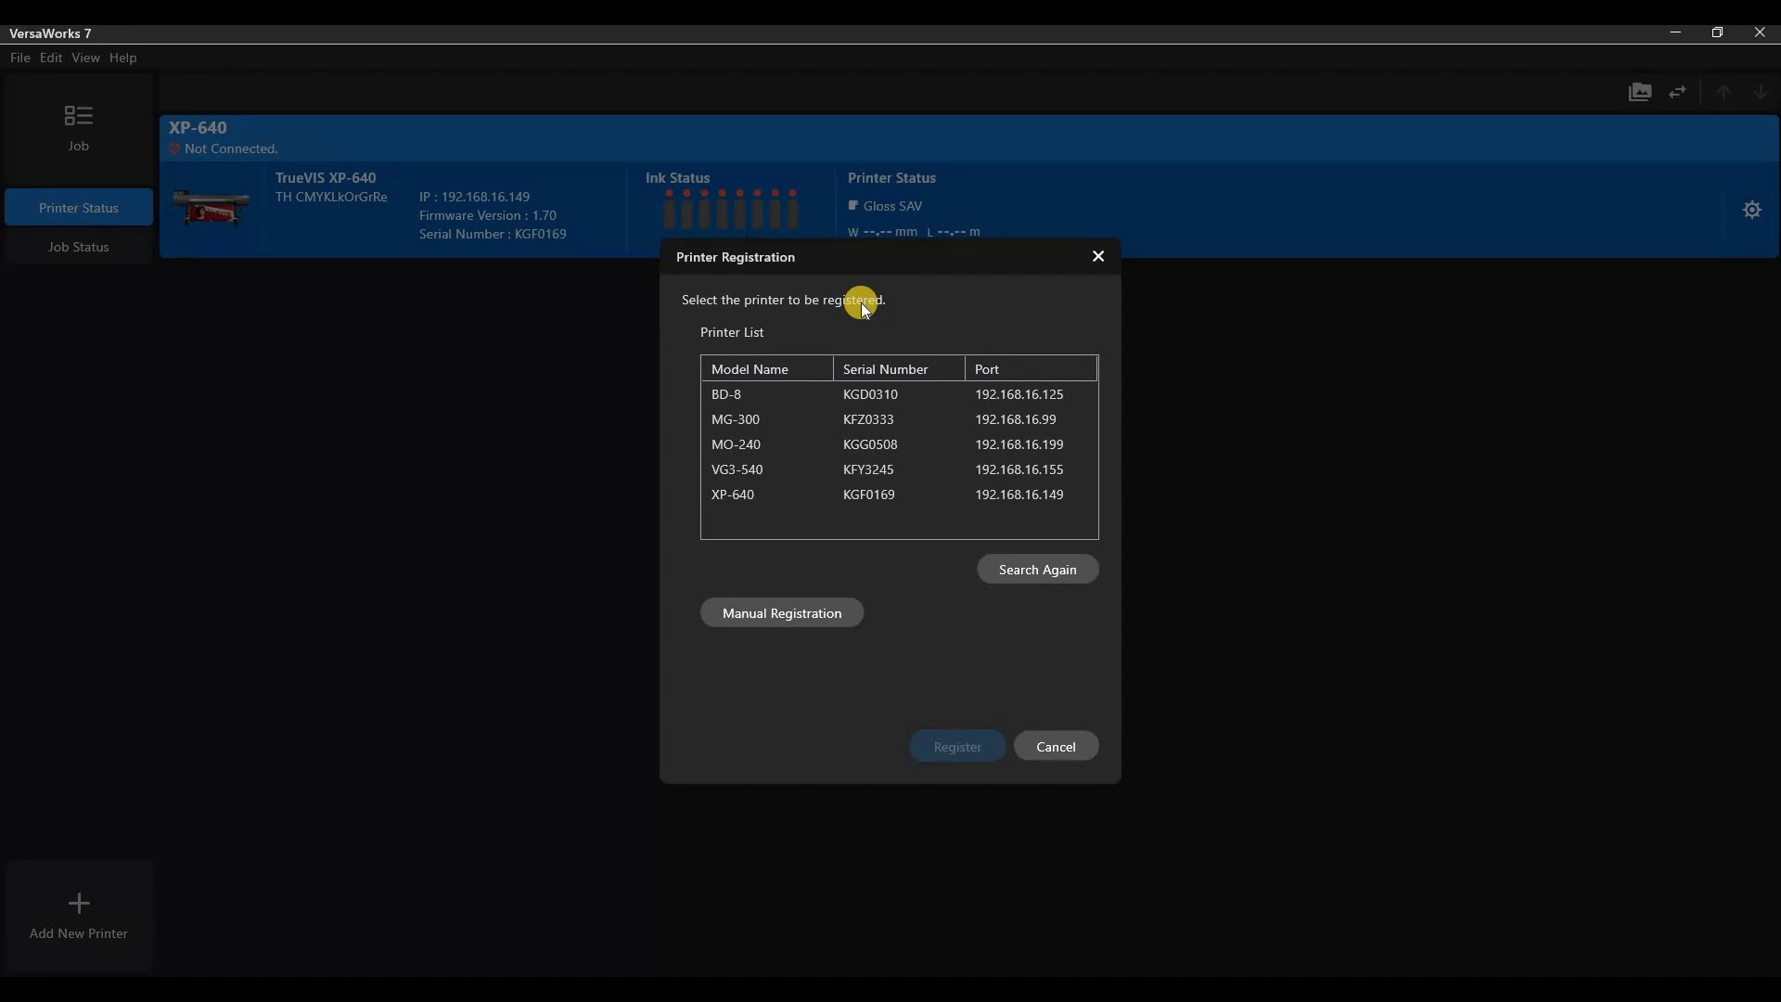
left_click(757, 471)
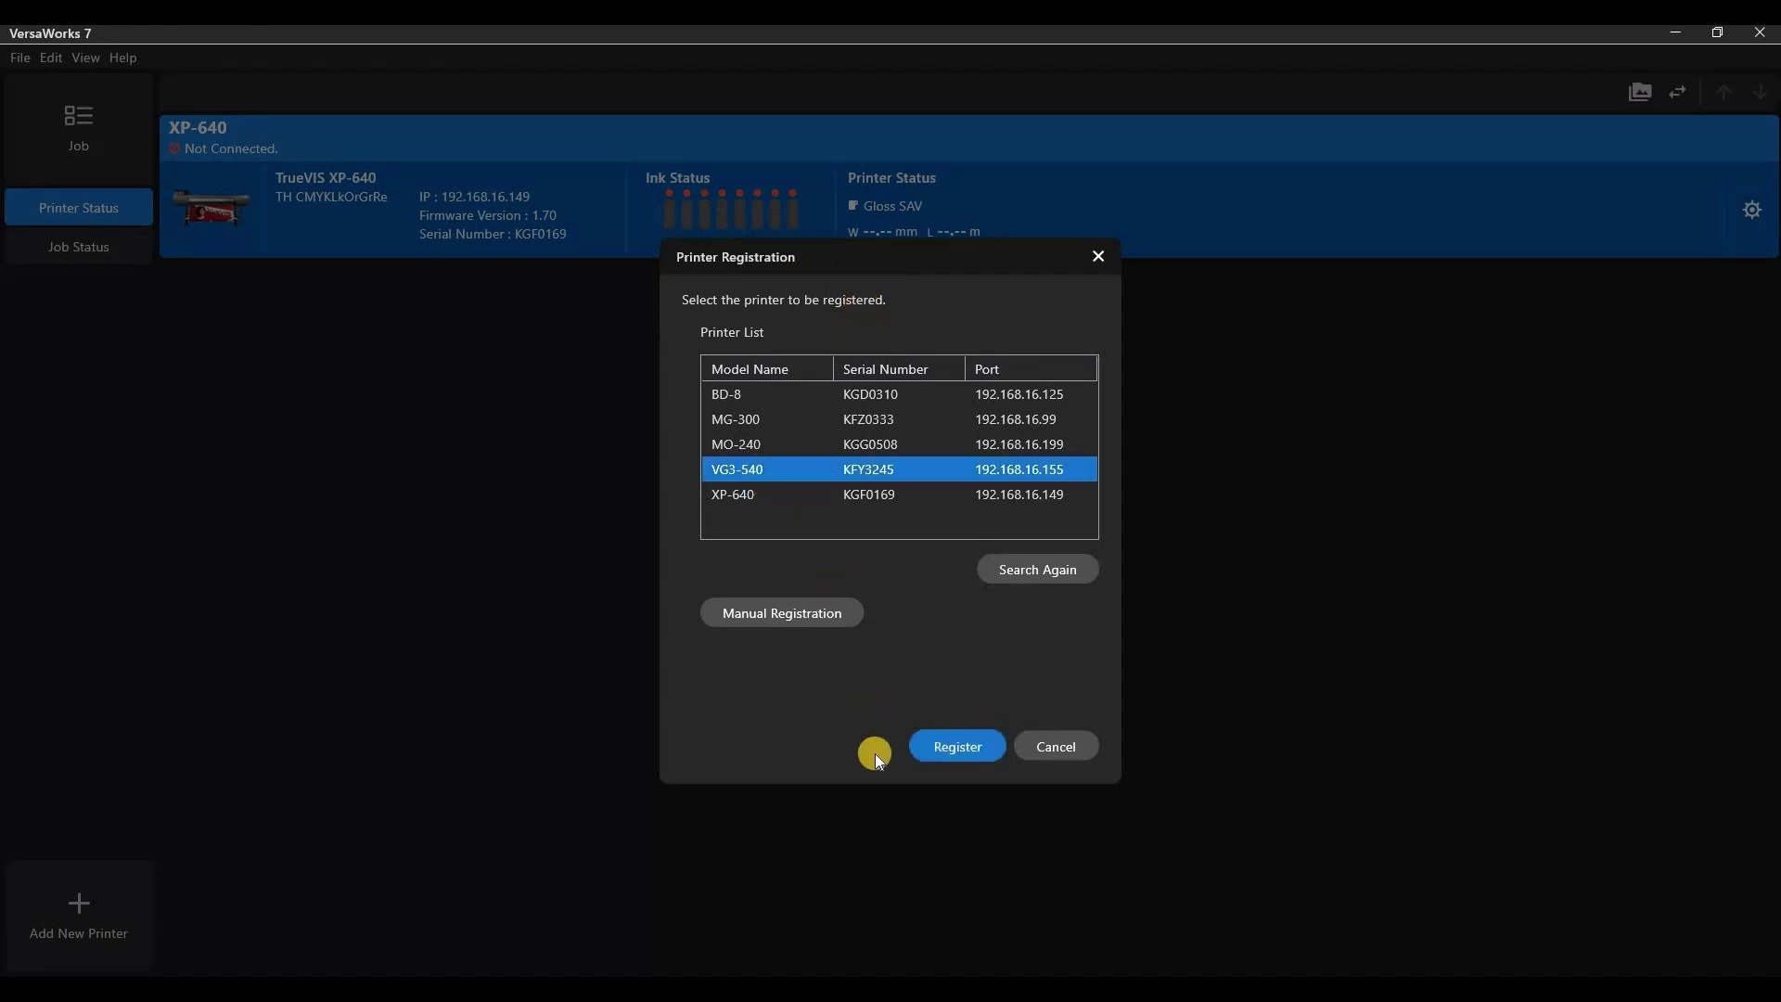
left_click(954, 739)
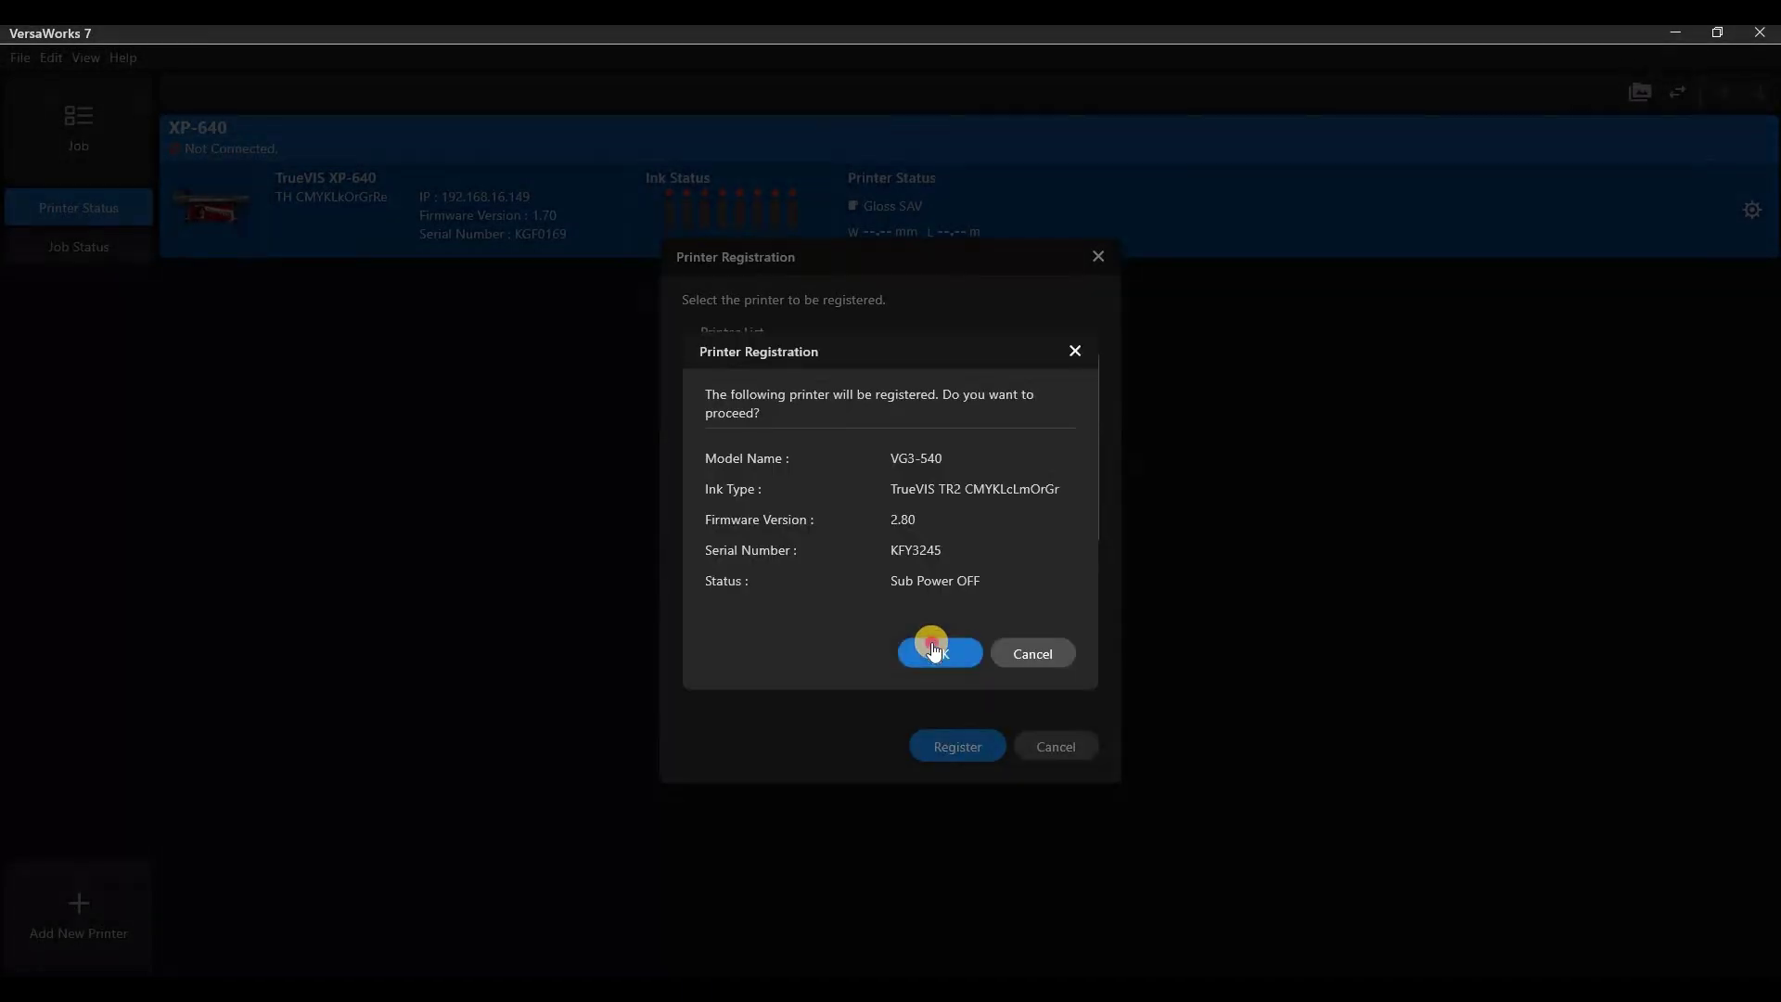
left_click(935, 649)
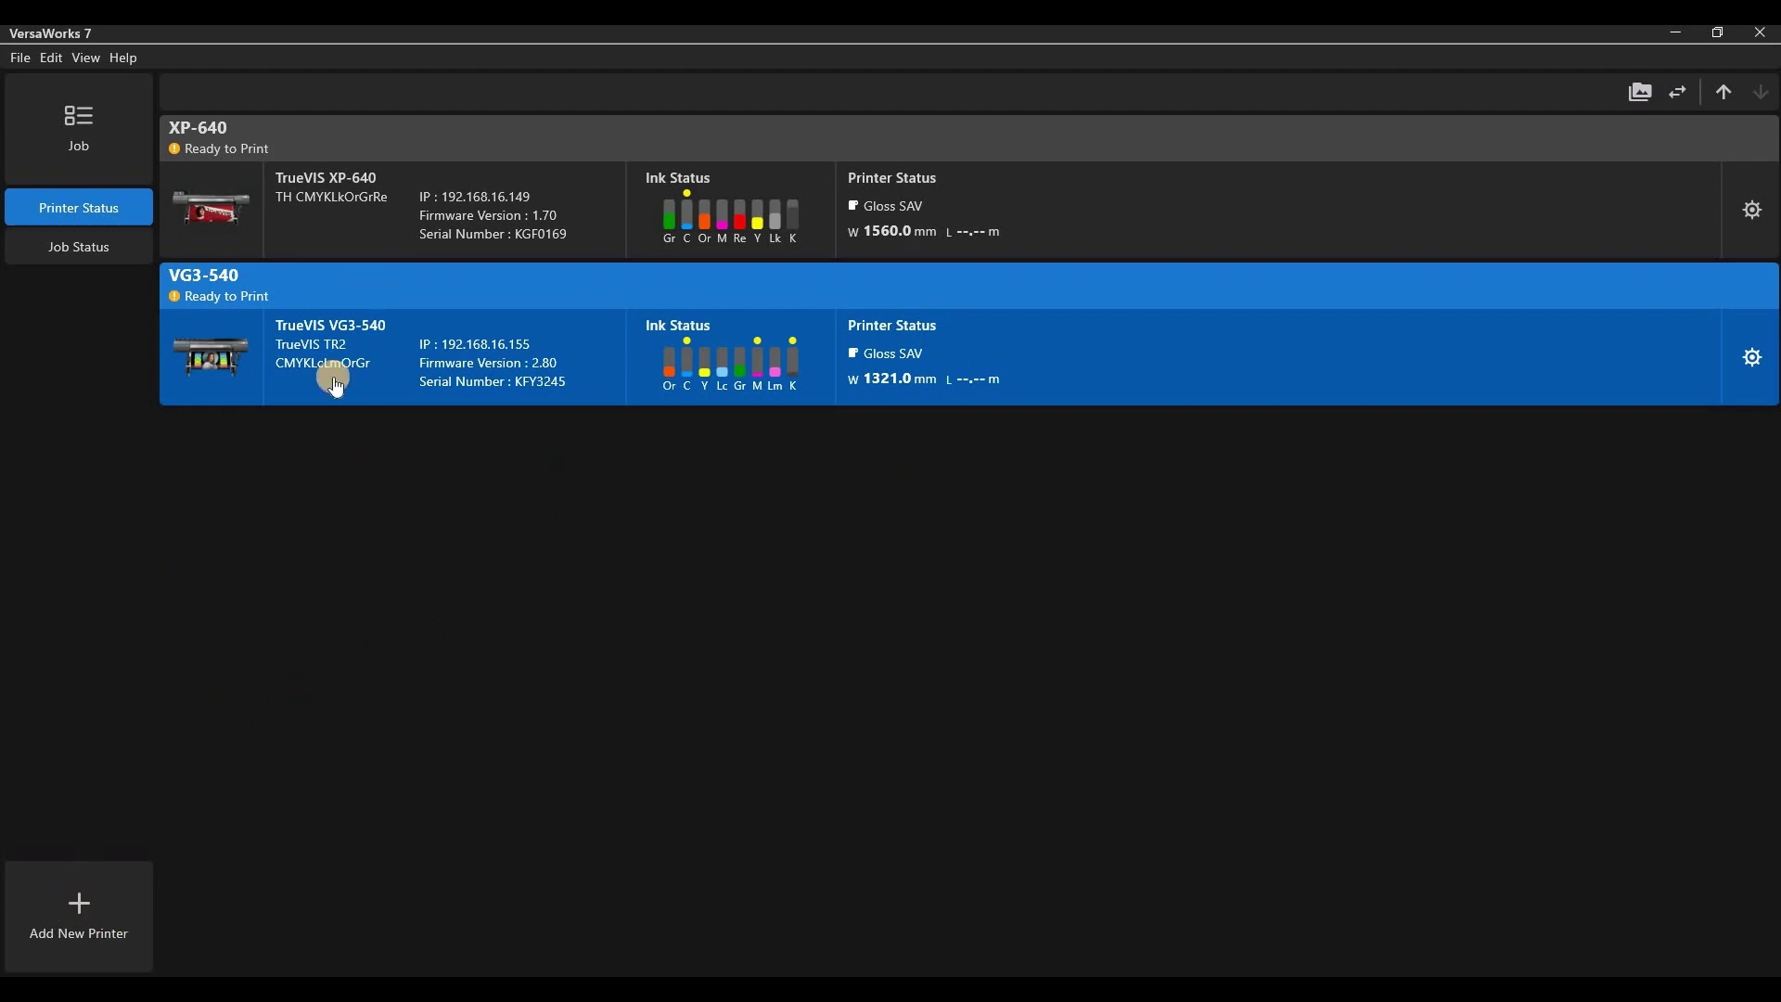
View the job status and compare the XP-640 and VG3-540 entries, finishing with the XP-640 selected
left_click(56, 262)
left_click(510, 151)
left_click(477, 297)
left_click(493, 143)
left_click(307, 401)
key("Up")
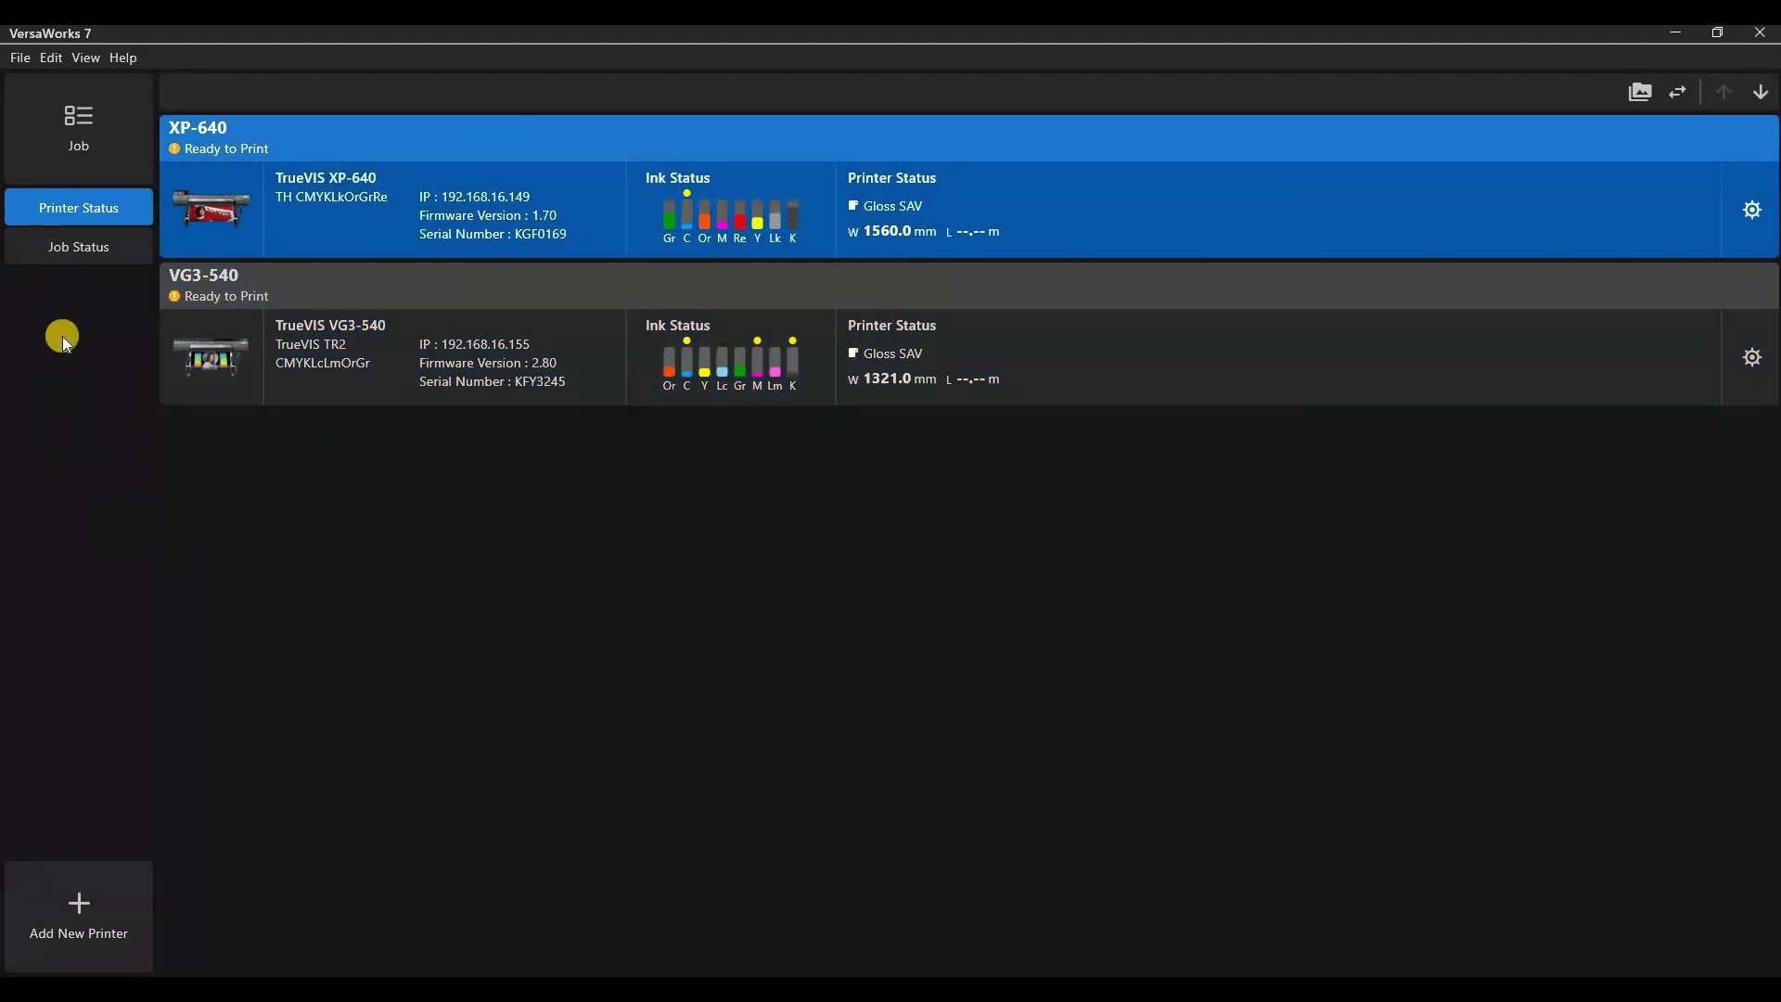
Open the job view and switch between the two printers, ending with the VG3-540 as the active printer
left_click(80, 140)
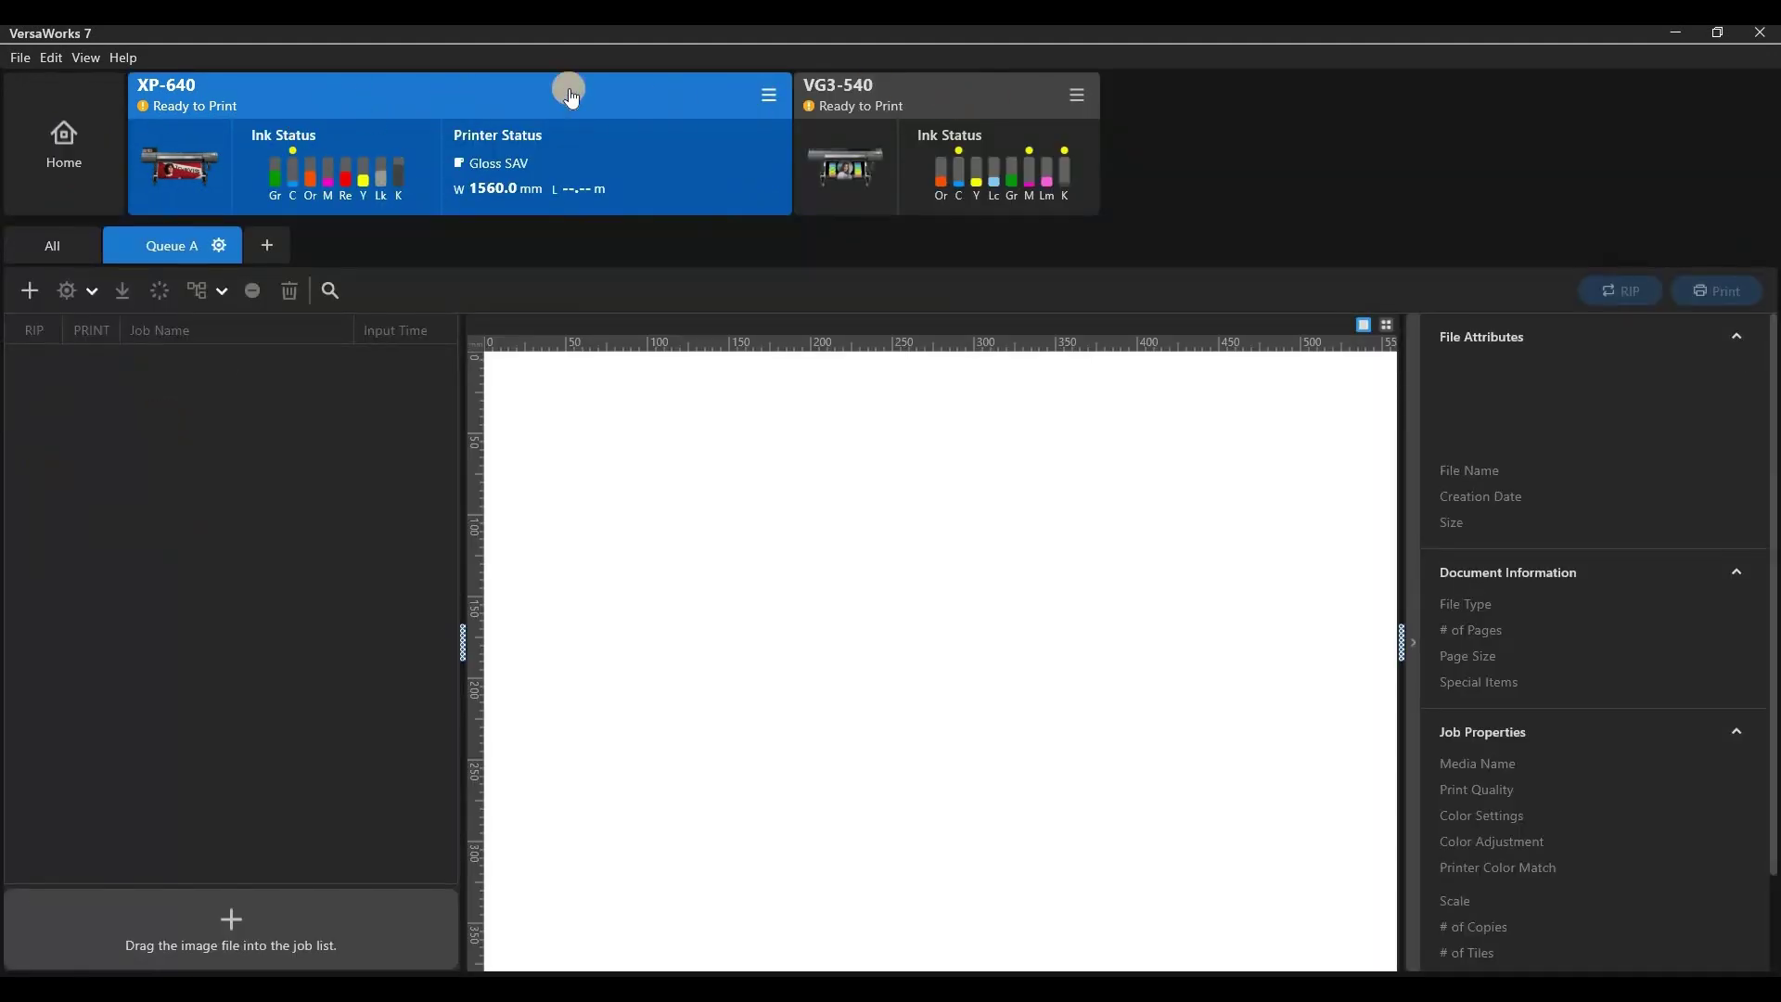
left_click(908, 76)
left_click(617, 87)
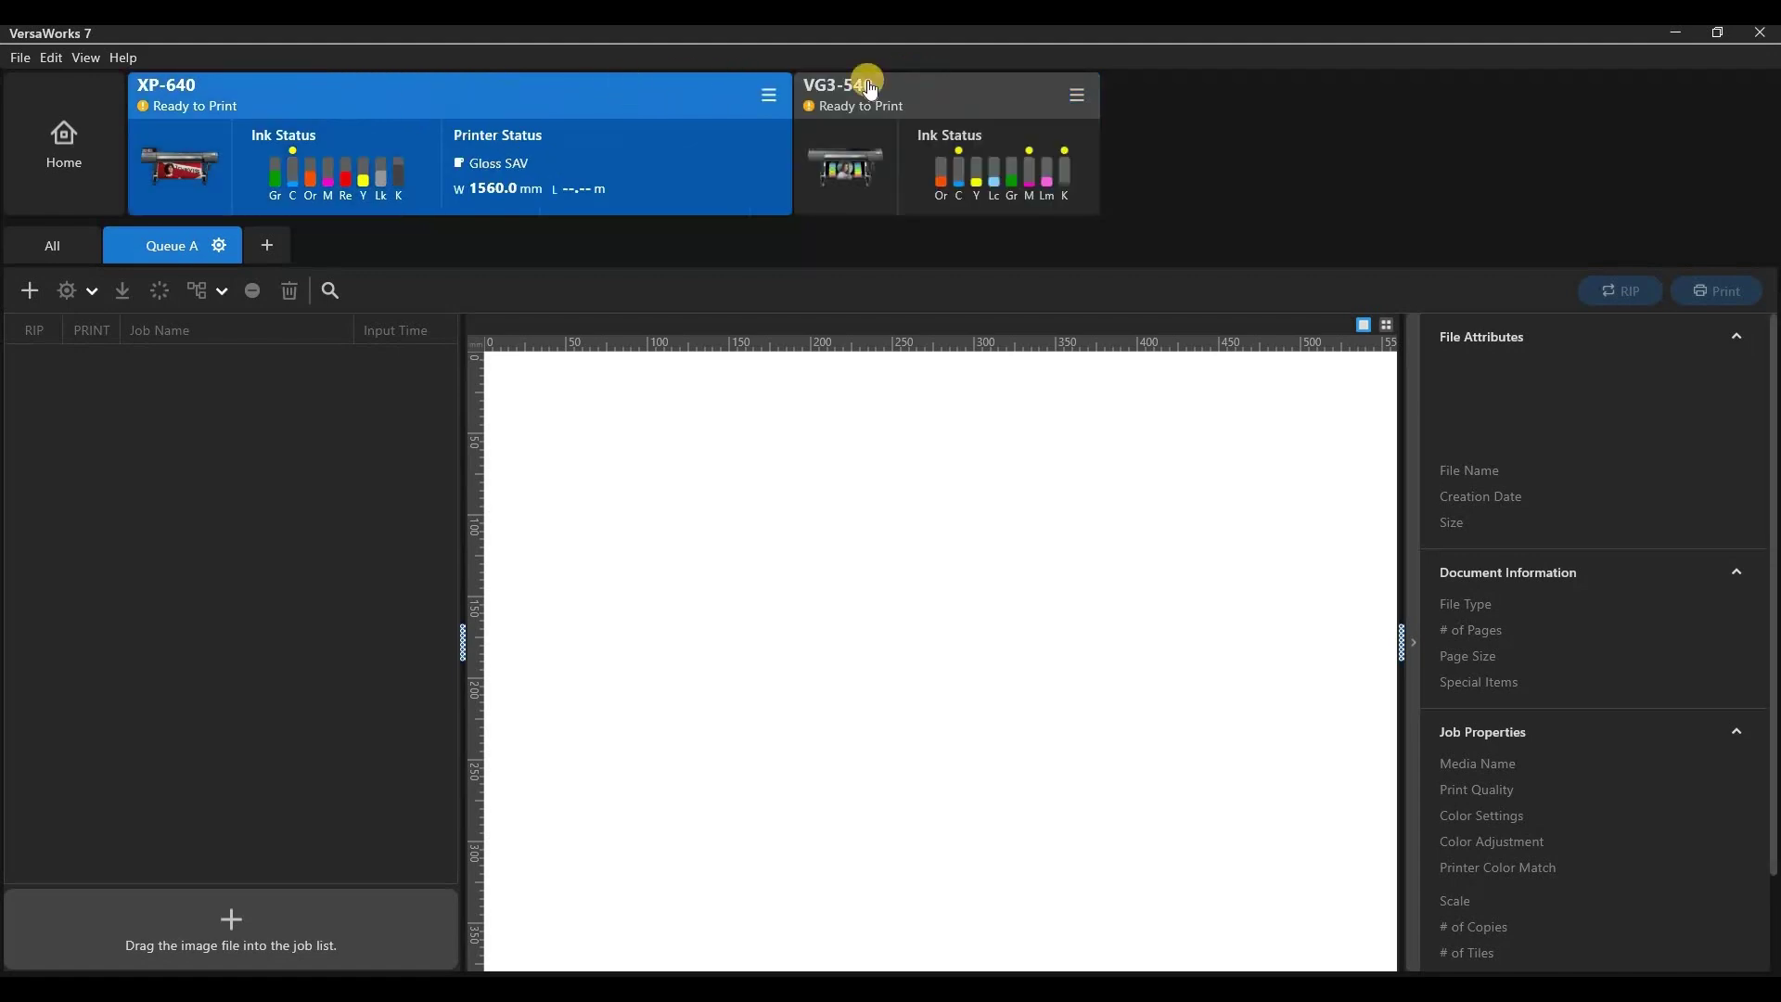
left_click(946, 80)
left_click(354, 103)
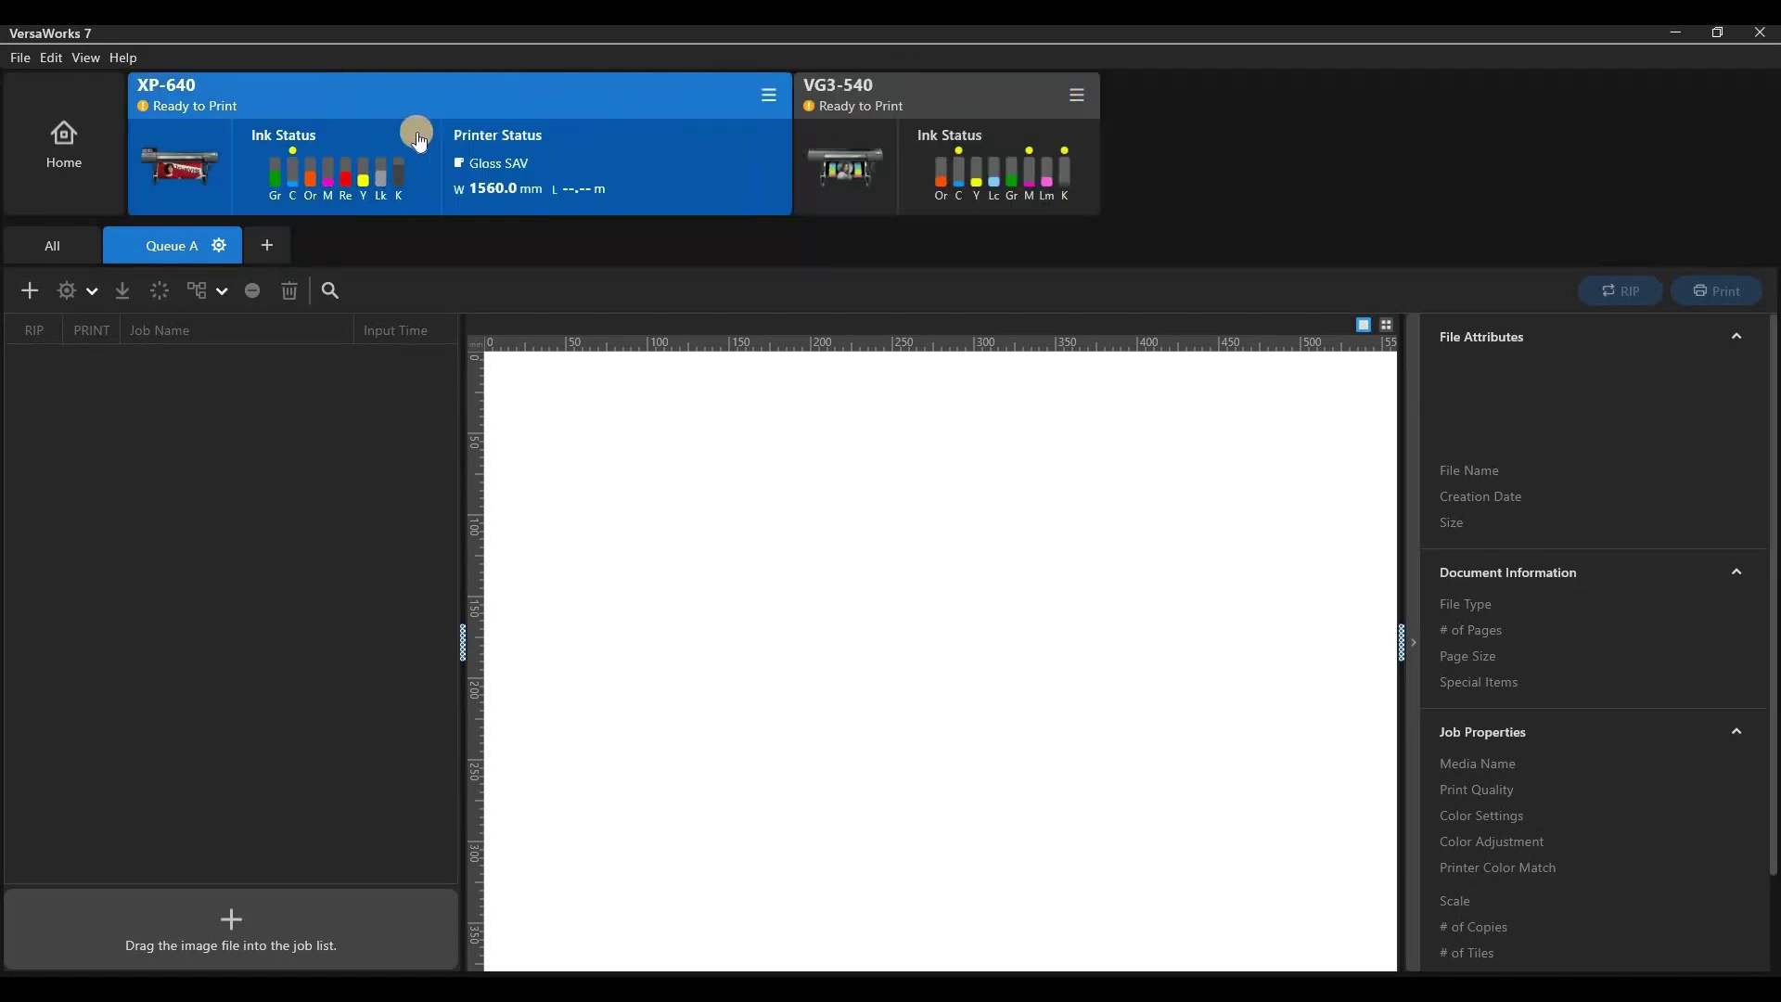
left_click(860, 196)
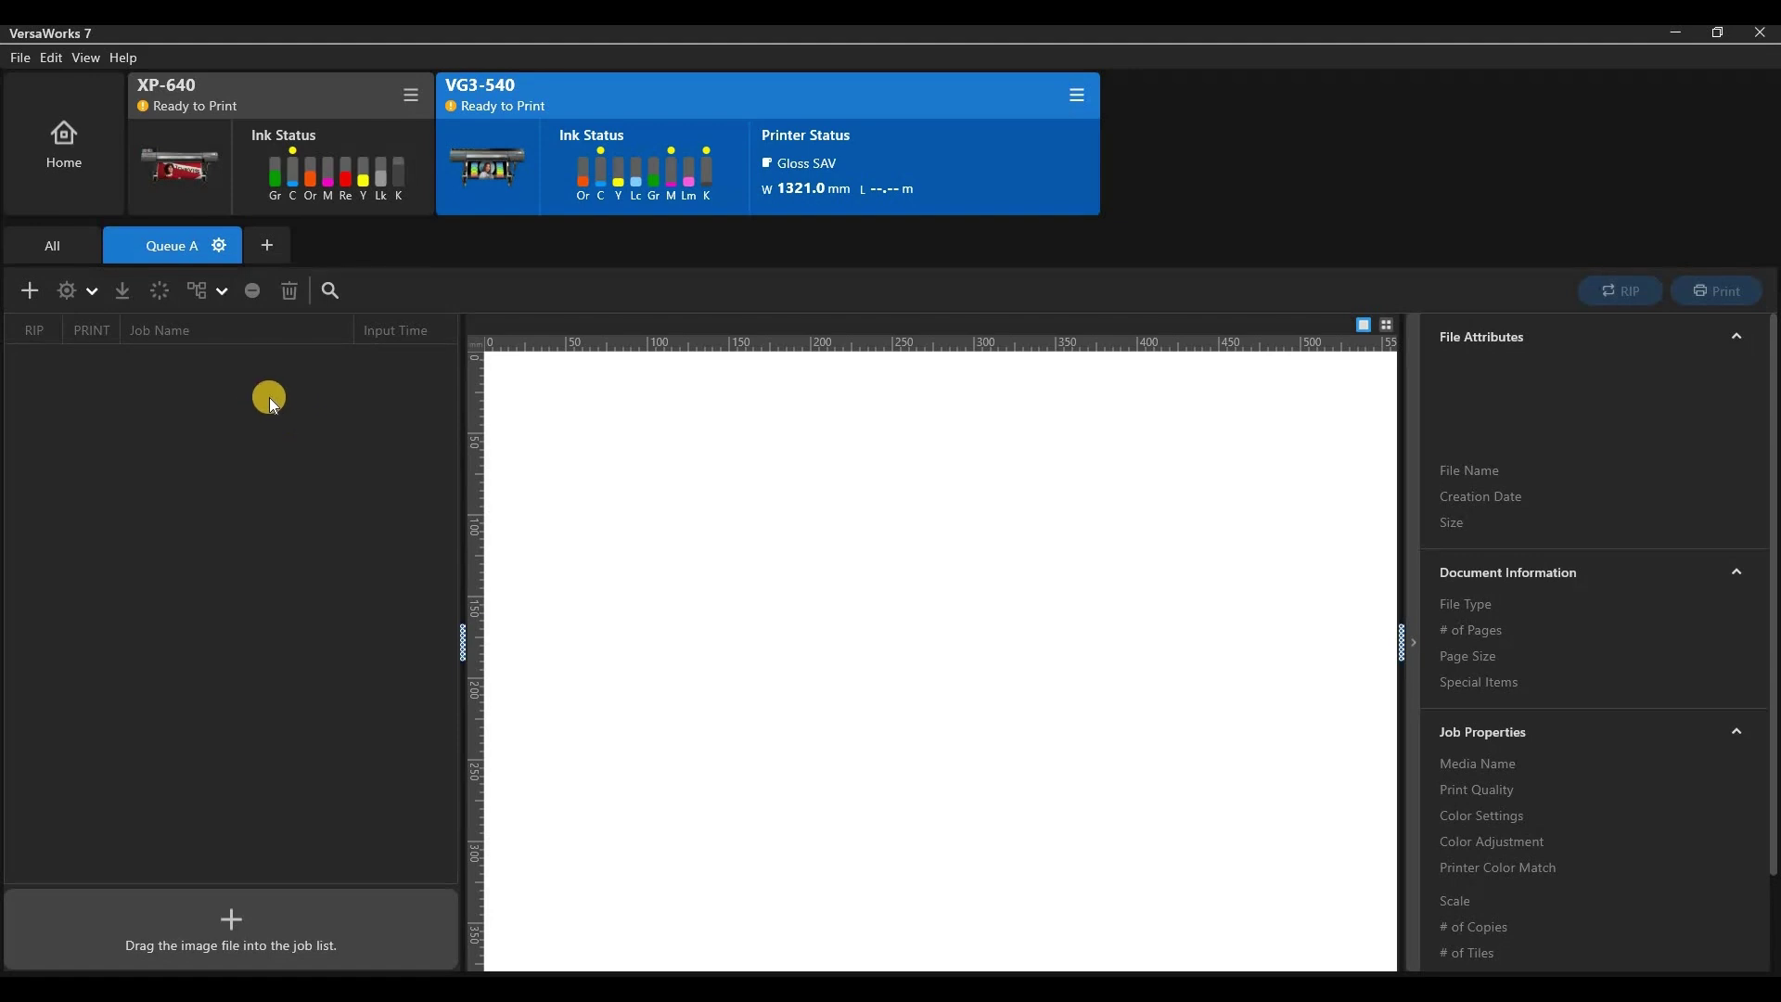
Add queues B, C, D and E to the VG3-540
left_click(67, 143)
left_click(408, 246)
left_click(552, 252)
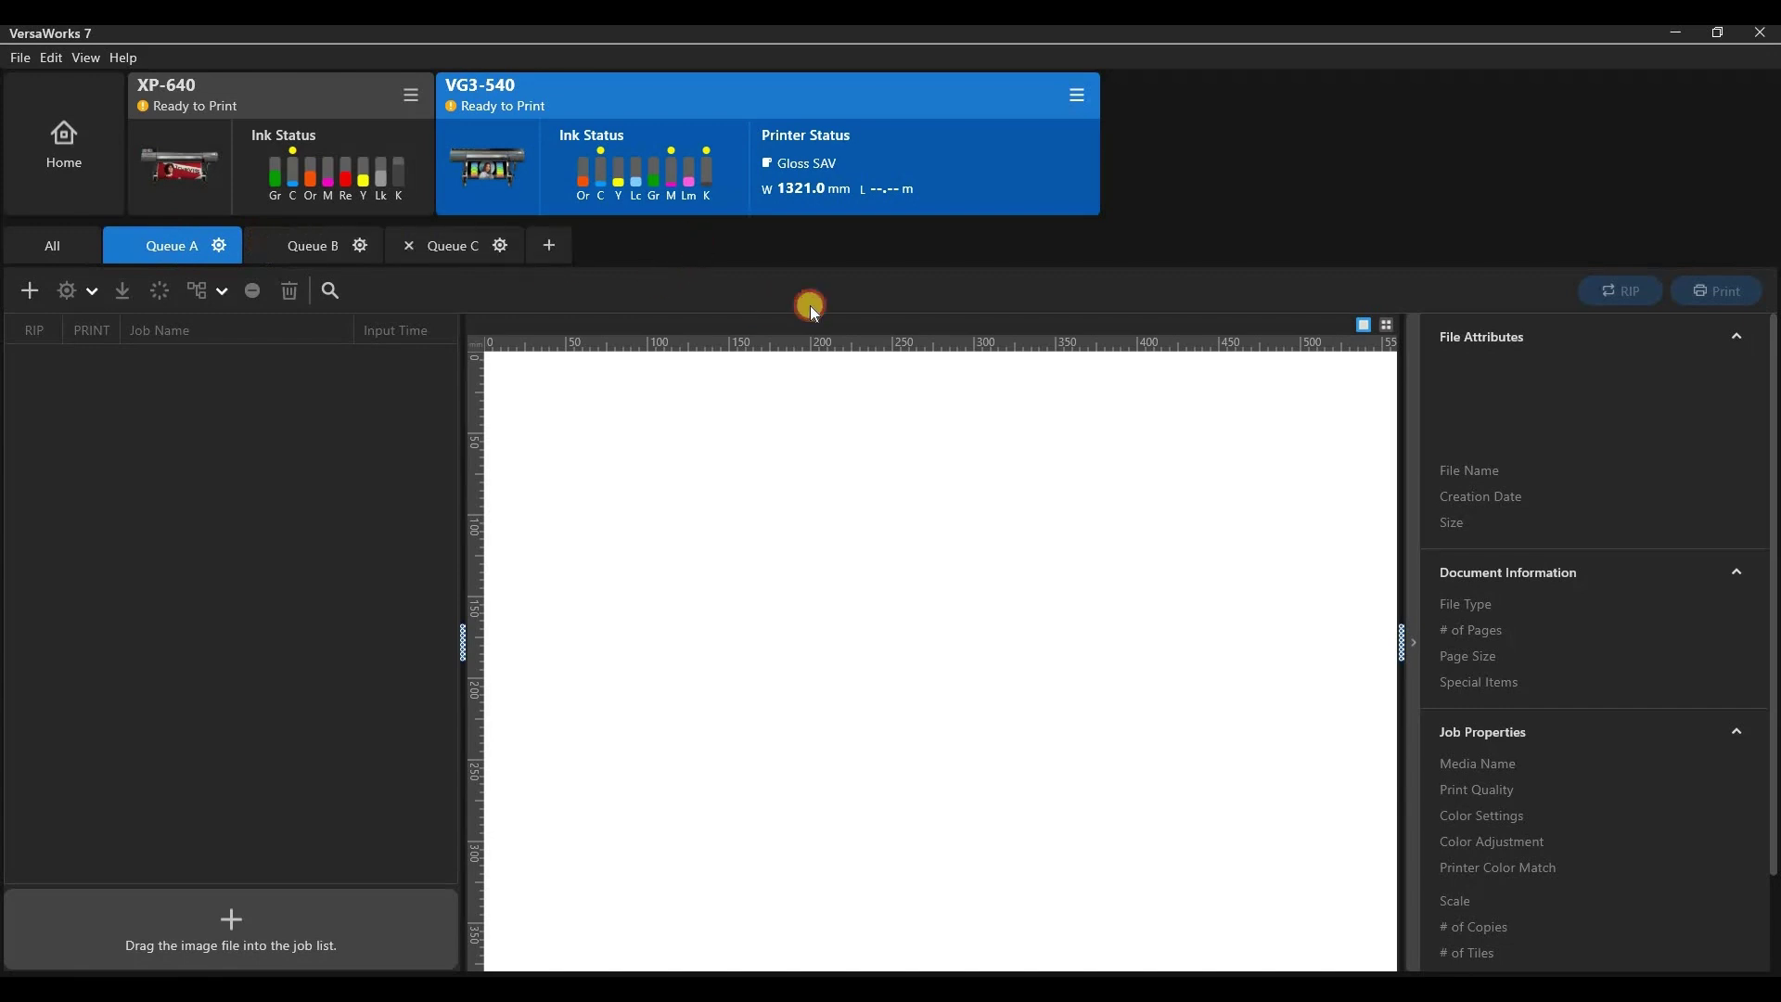
left_click(549, 245)
left_click(690, 245)
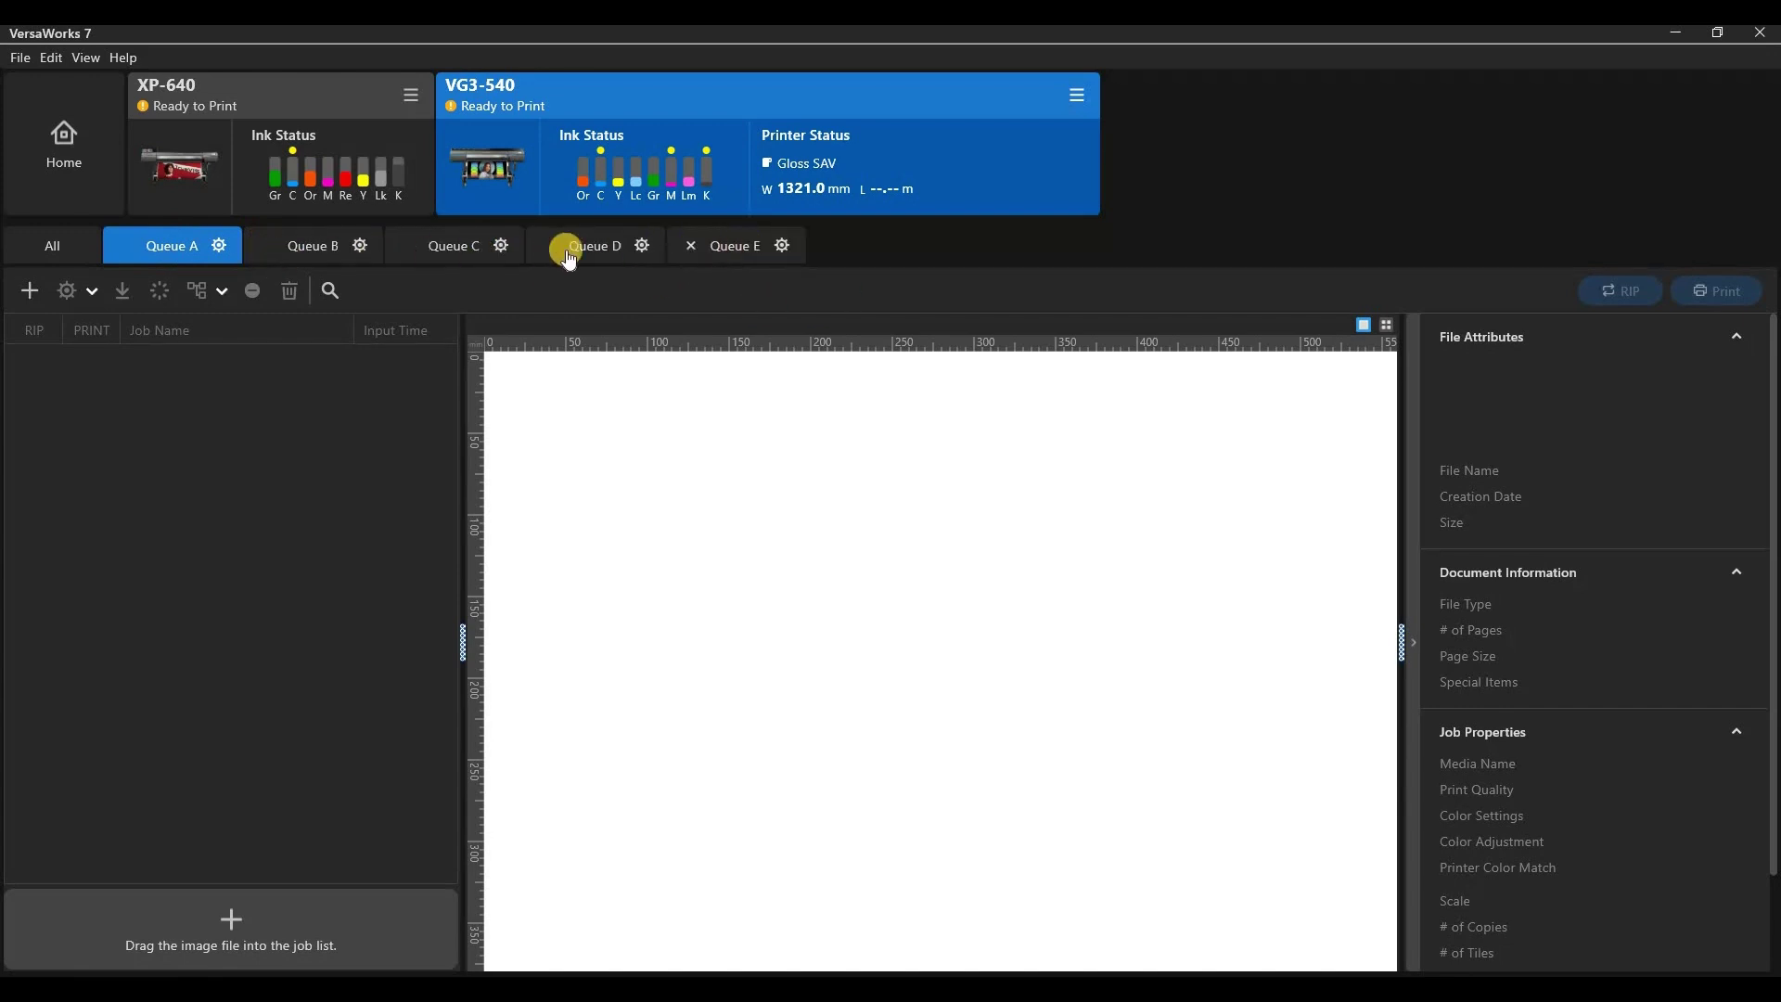
Remove the extra queues E, D, C and B from the VG3-540
left_click(690, 247)
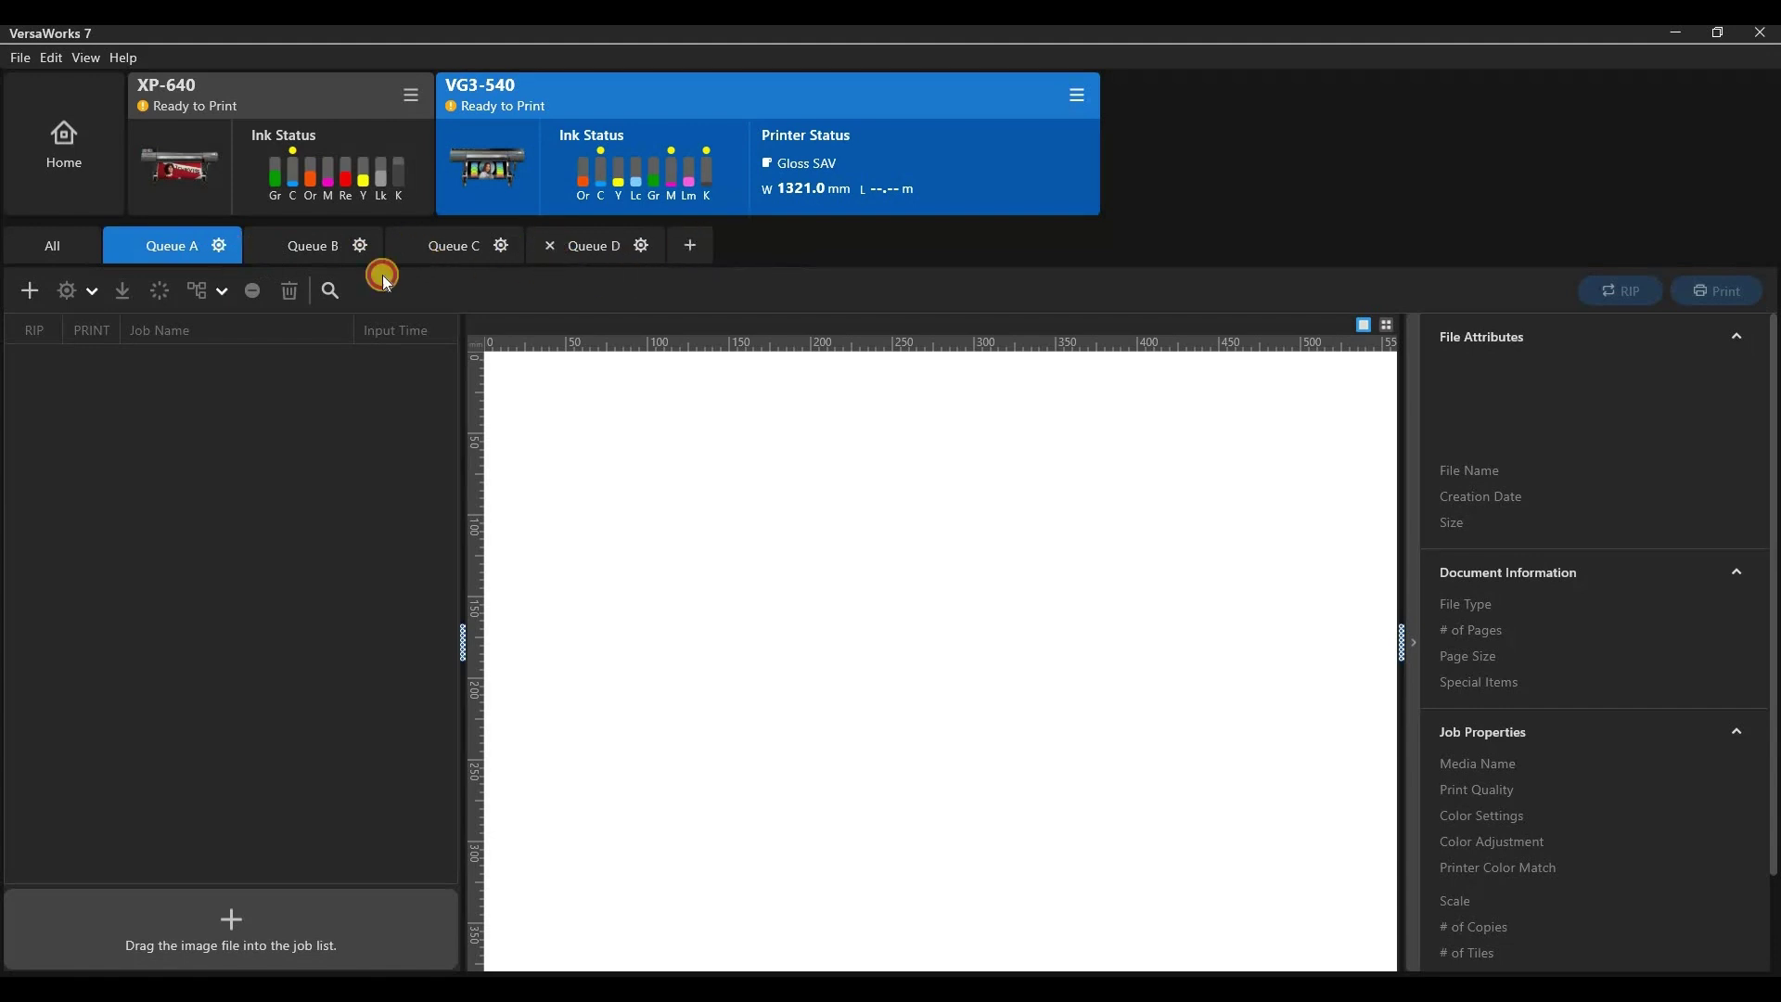
left_click(408, 249)
left_click(269, 245)
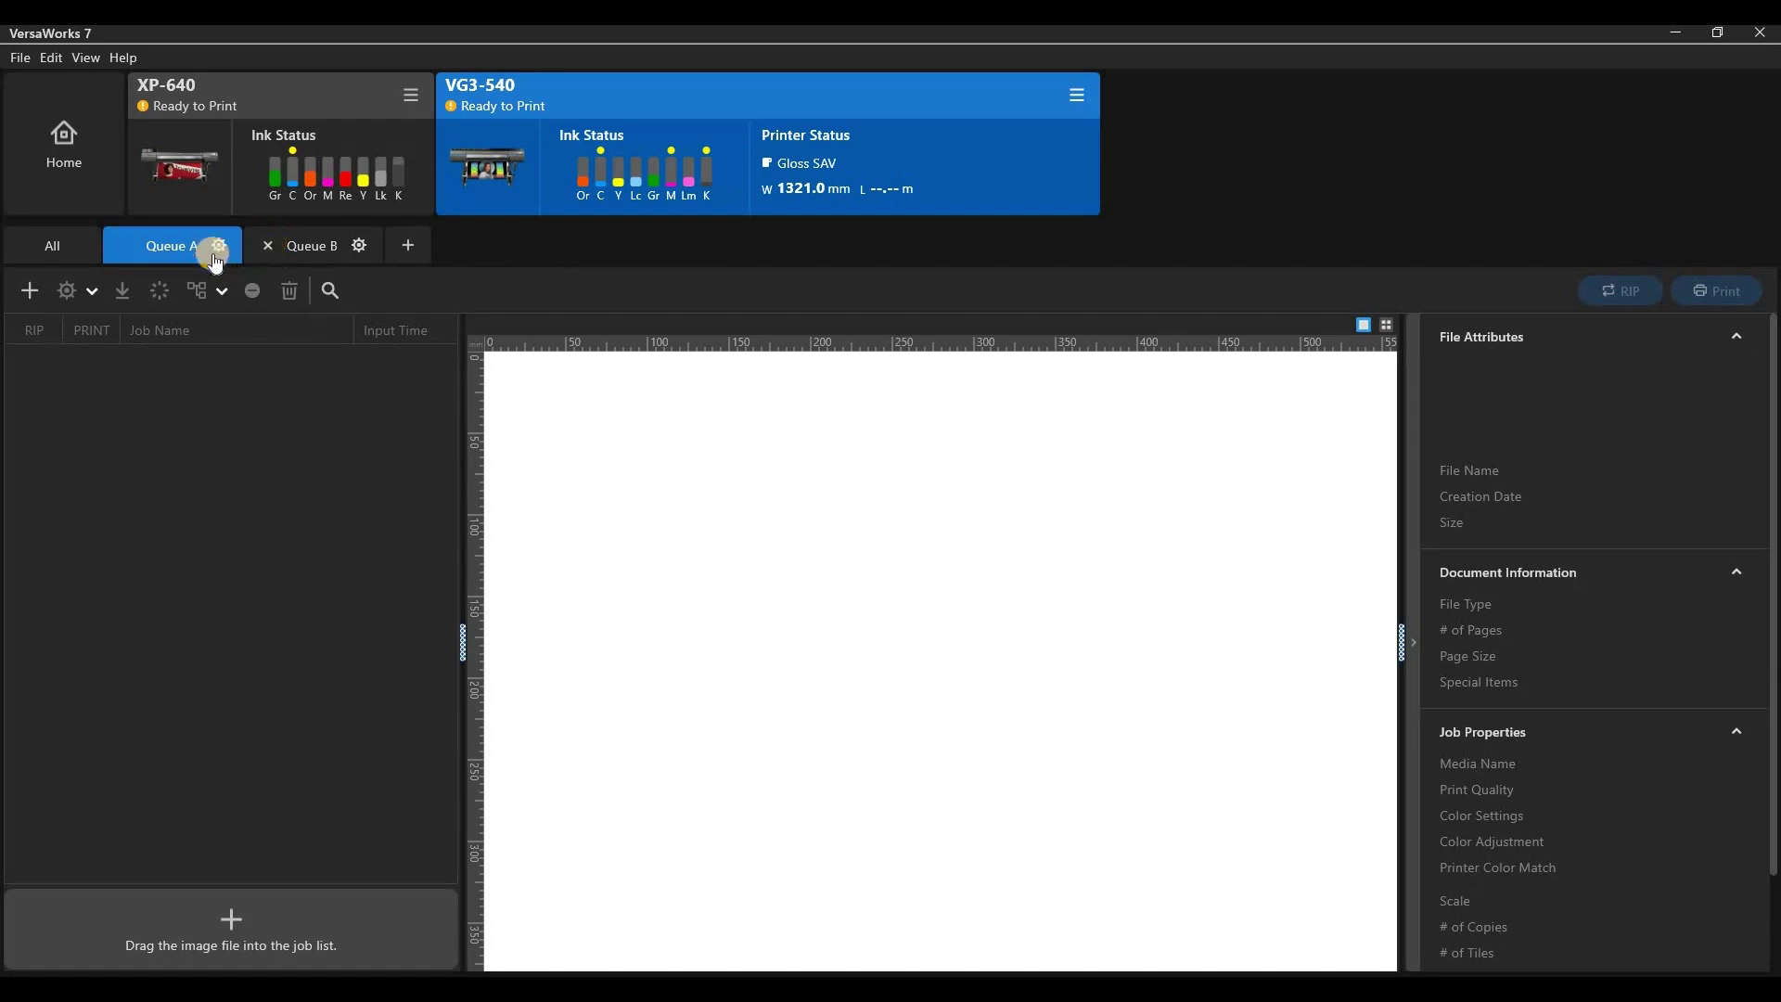
left_click(268, 245)
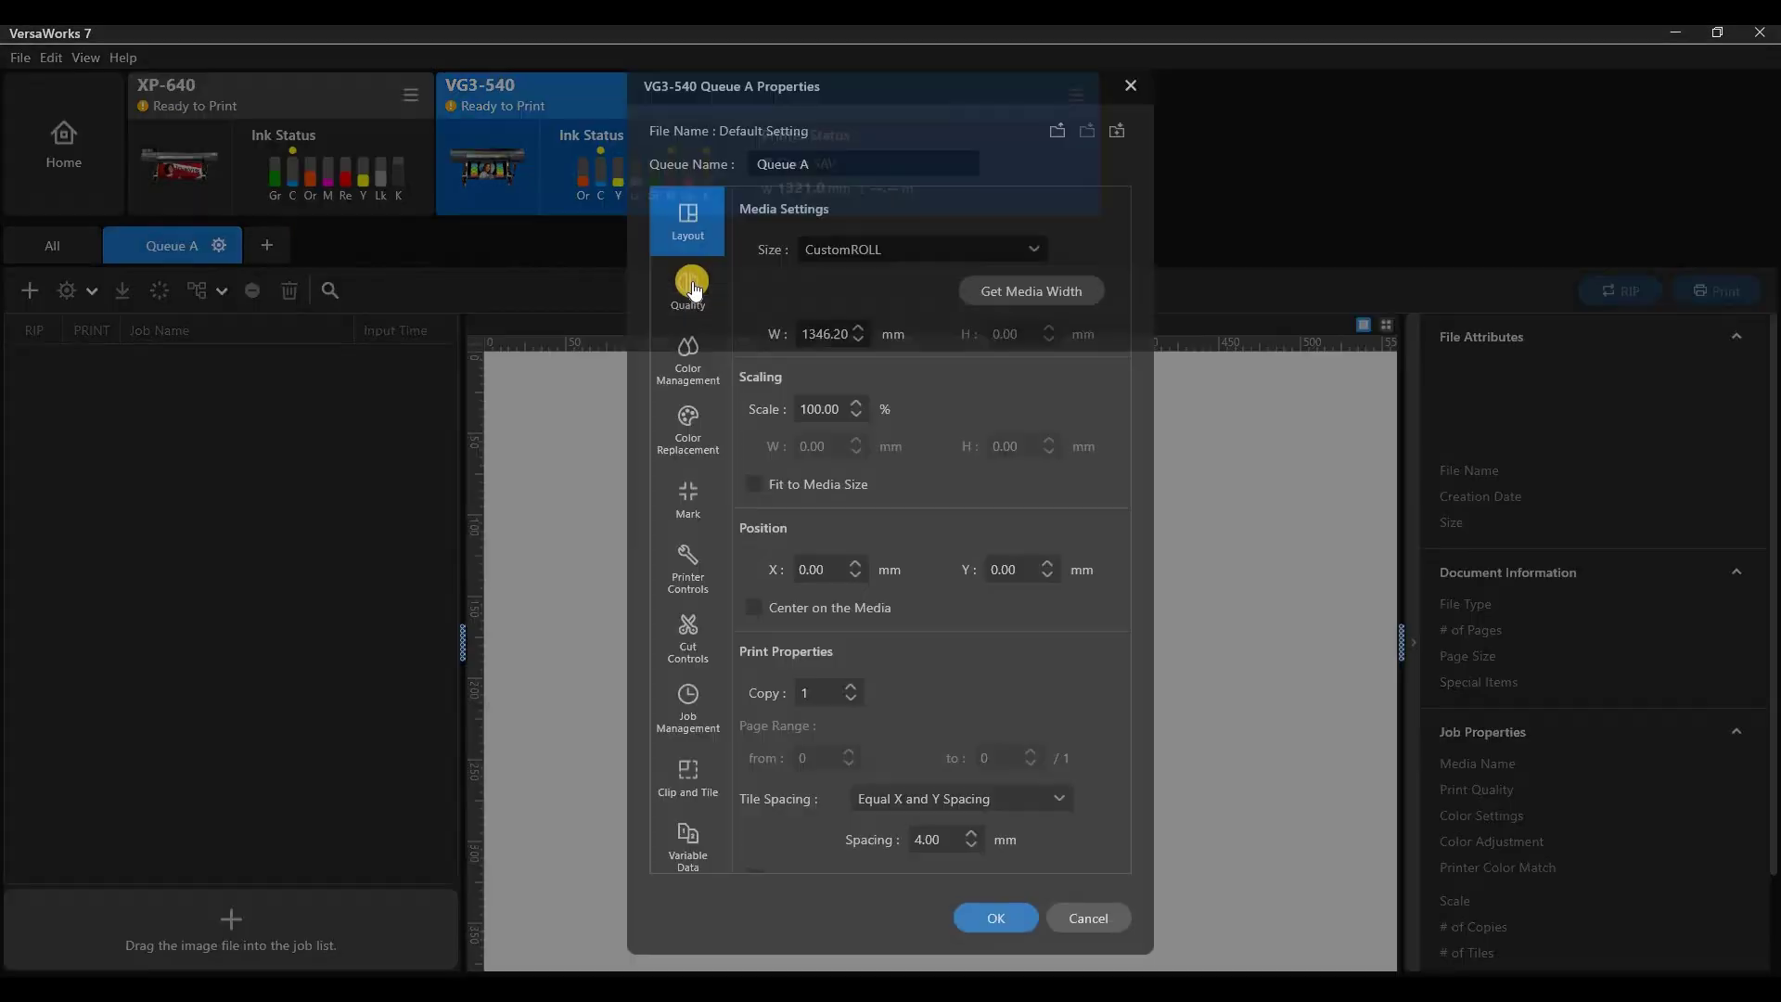
Look through the setting categories and queue name in the VG3-540 Queue A properties, and close them
scroll(675, 777, "down", 2)
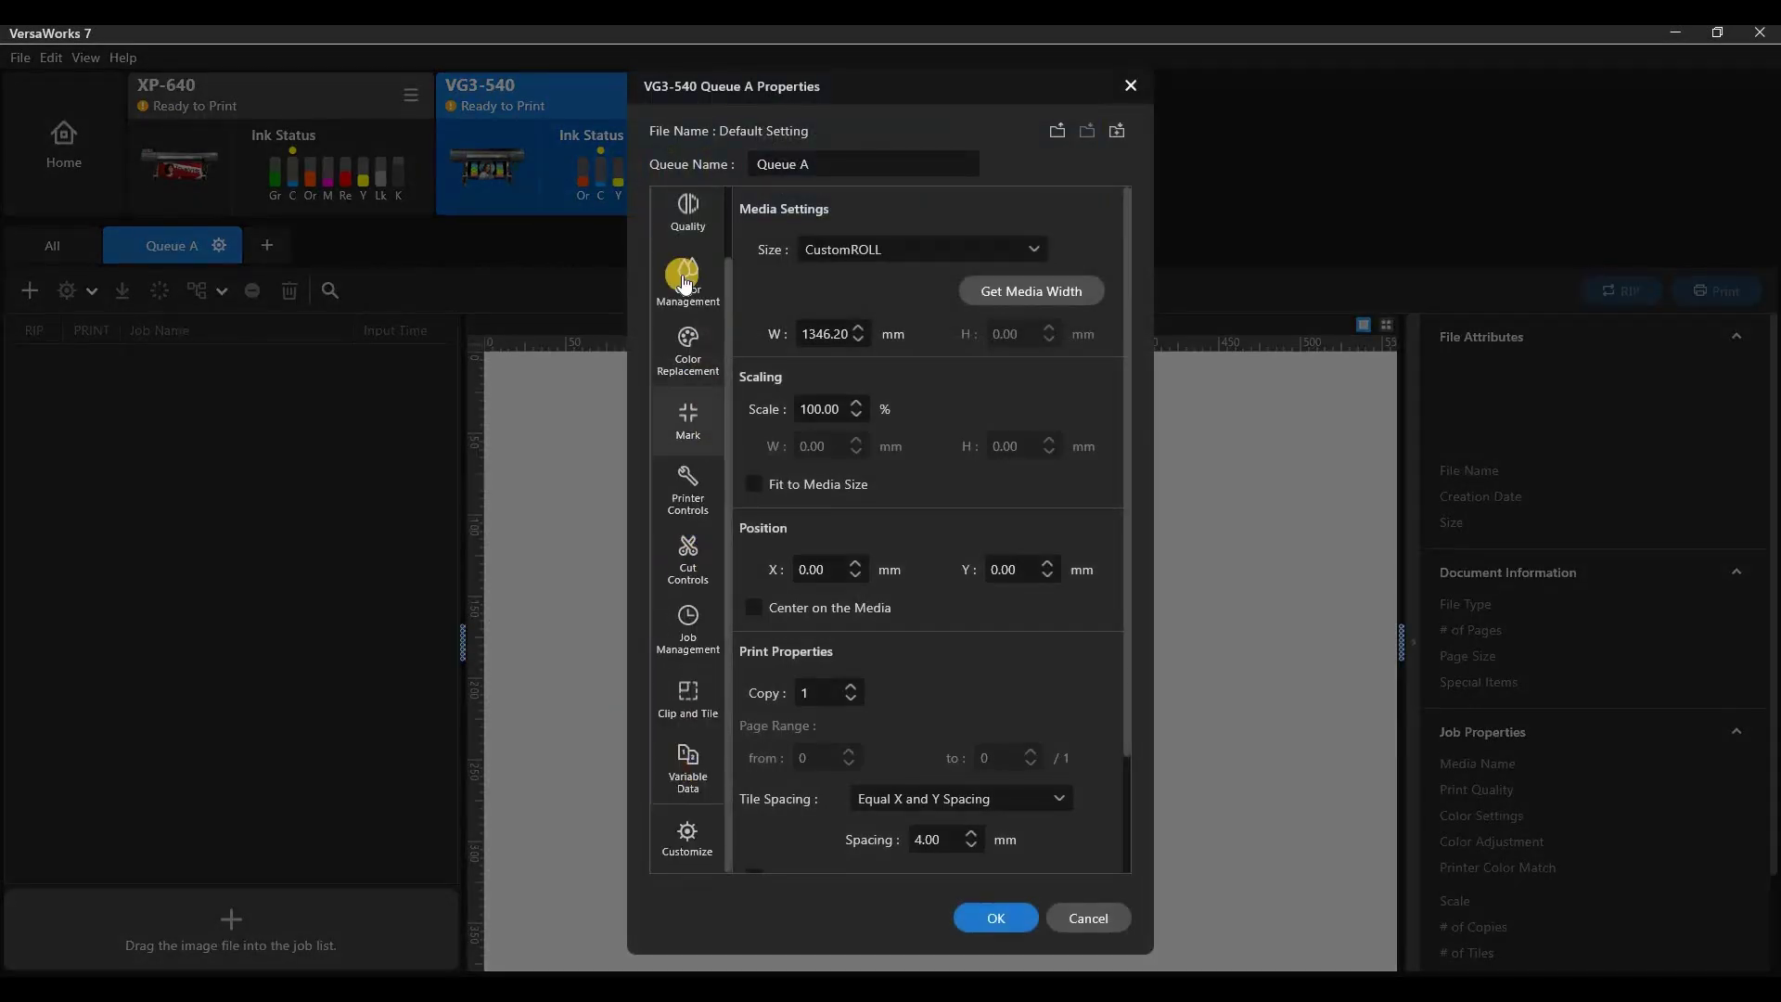
scroll(681, 243, "up", 2)
left_click(782, 165)
key("Return")
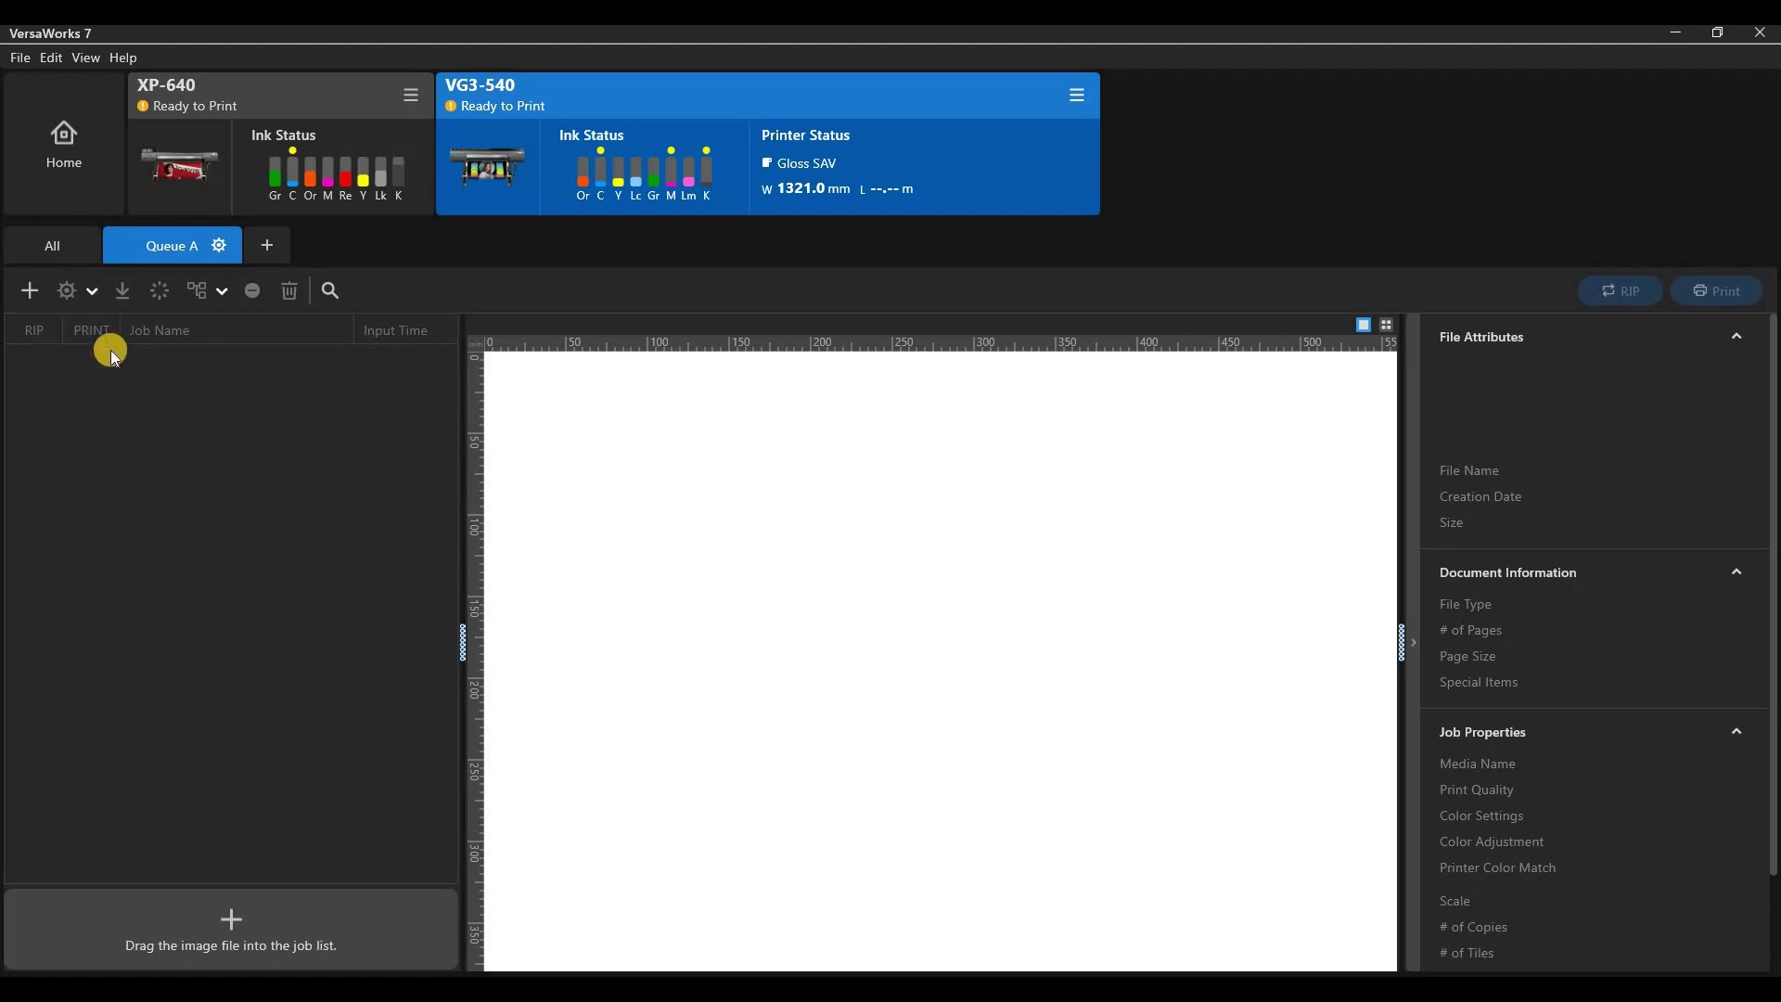
Examine the job editing and job combining commands available for Queue A, and the job information sections
left_click(92, 290)
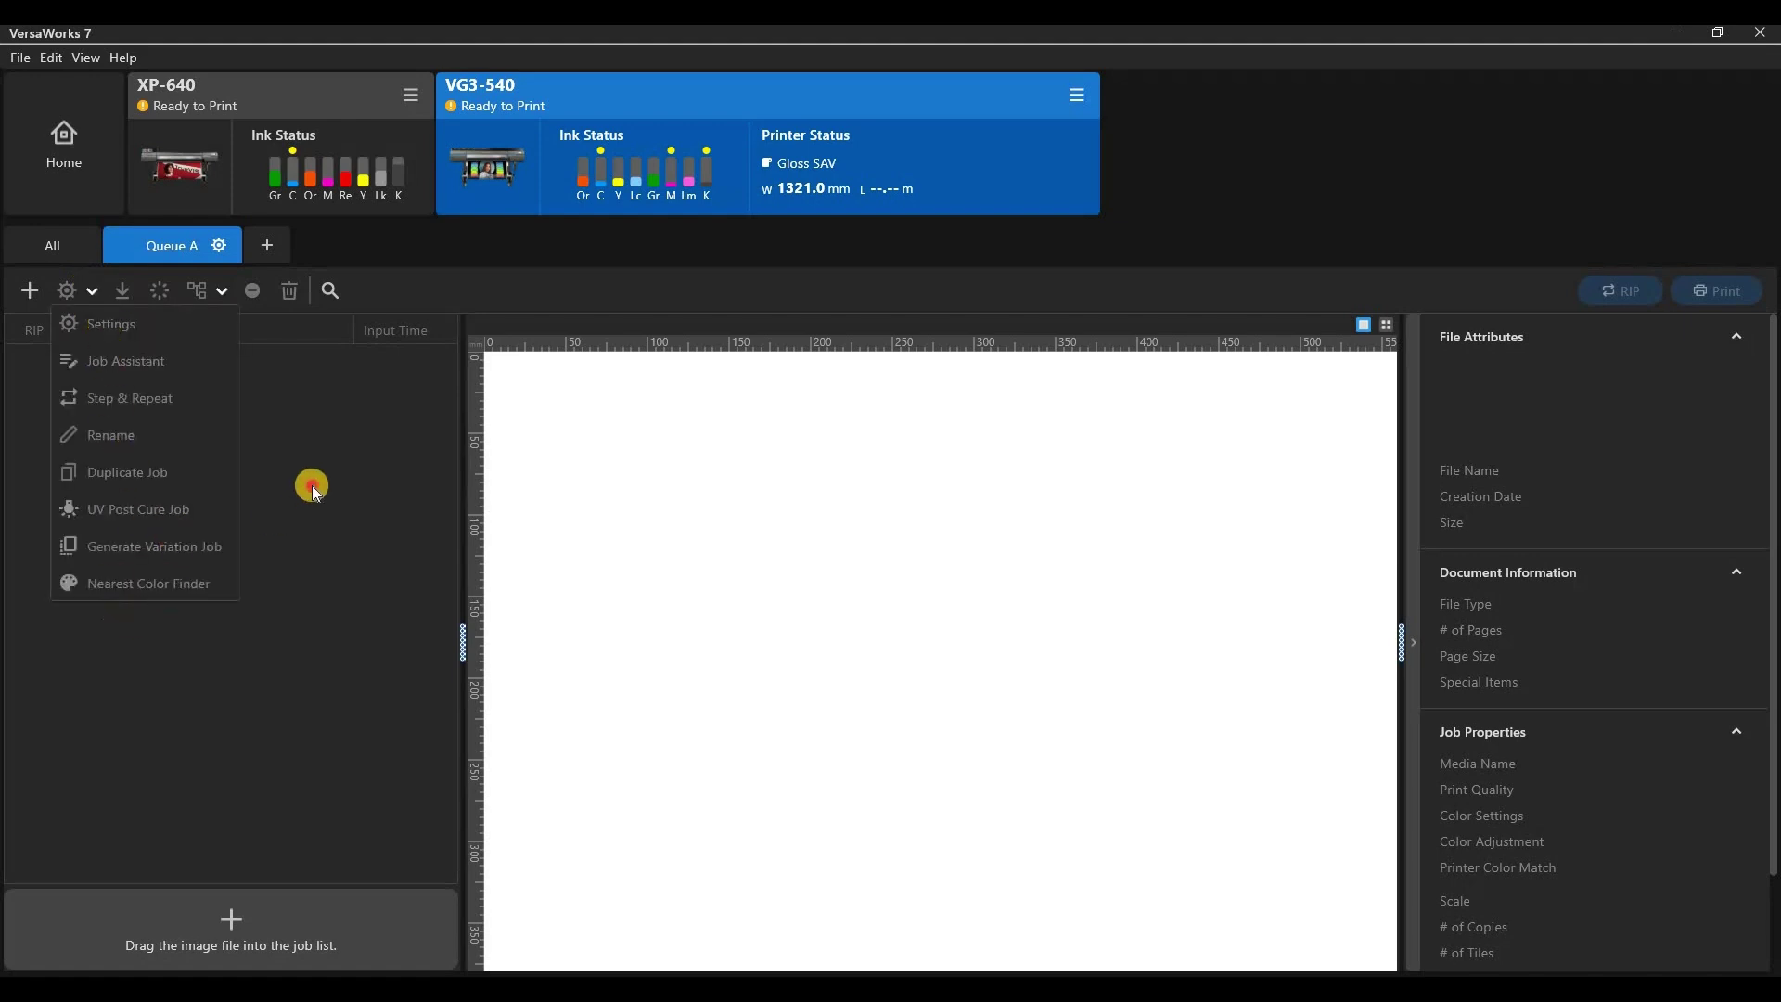
left_click(231, 293)
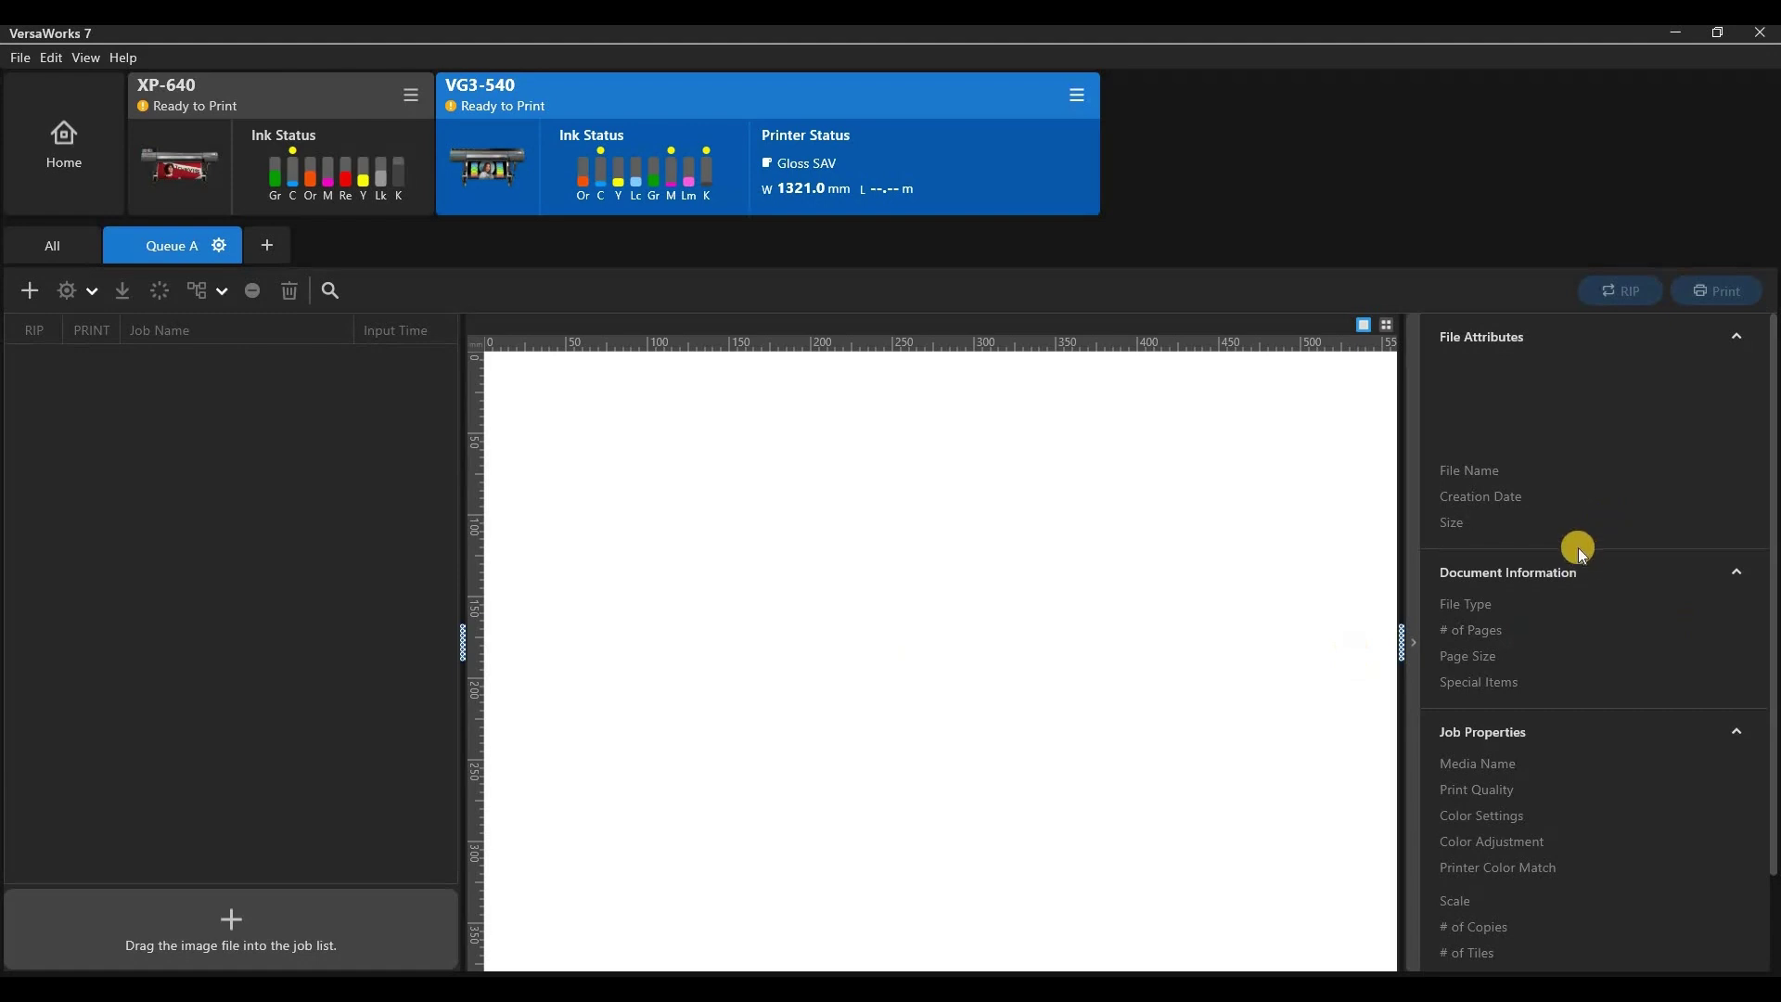
scroll(1526, 557, "down", 1)
left_click(222, 290)
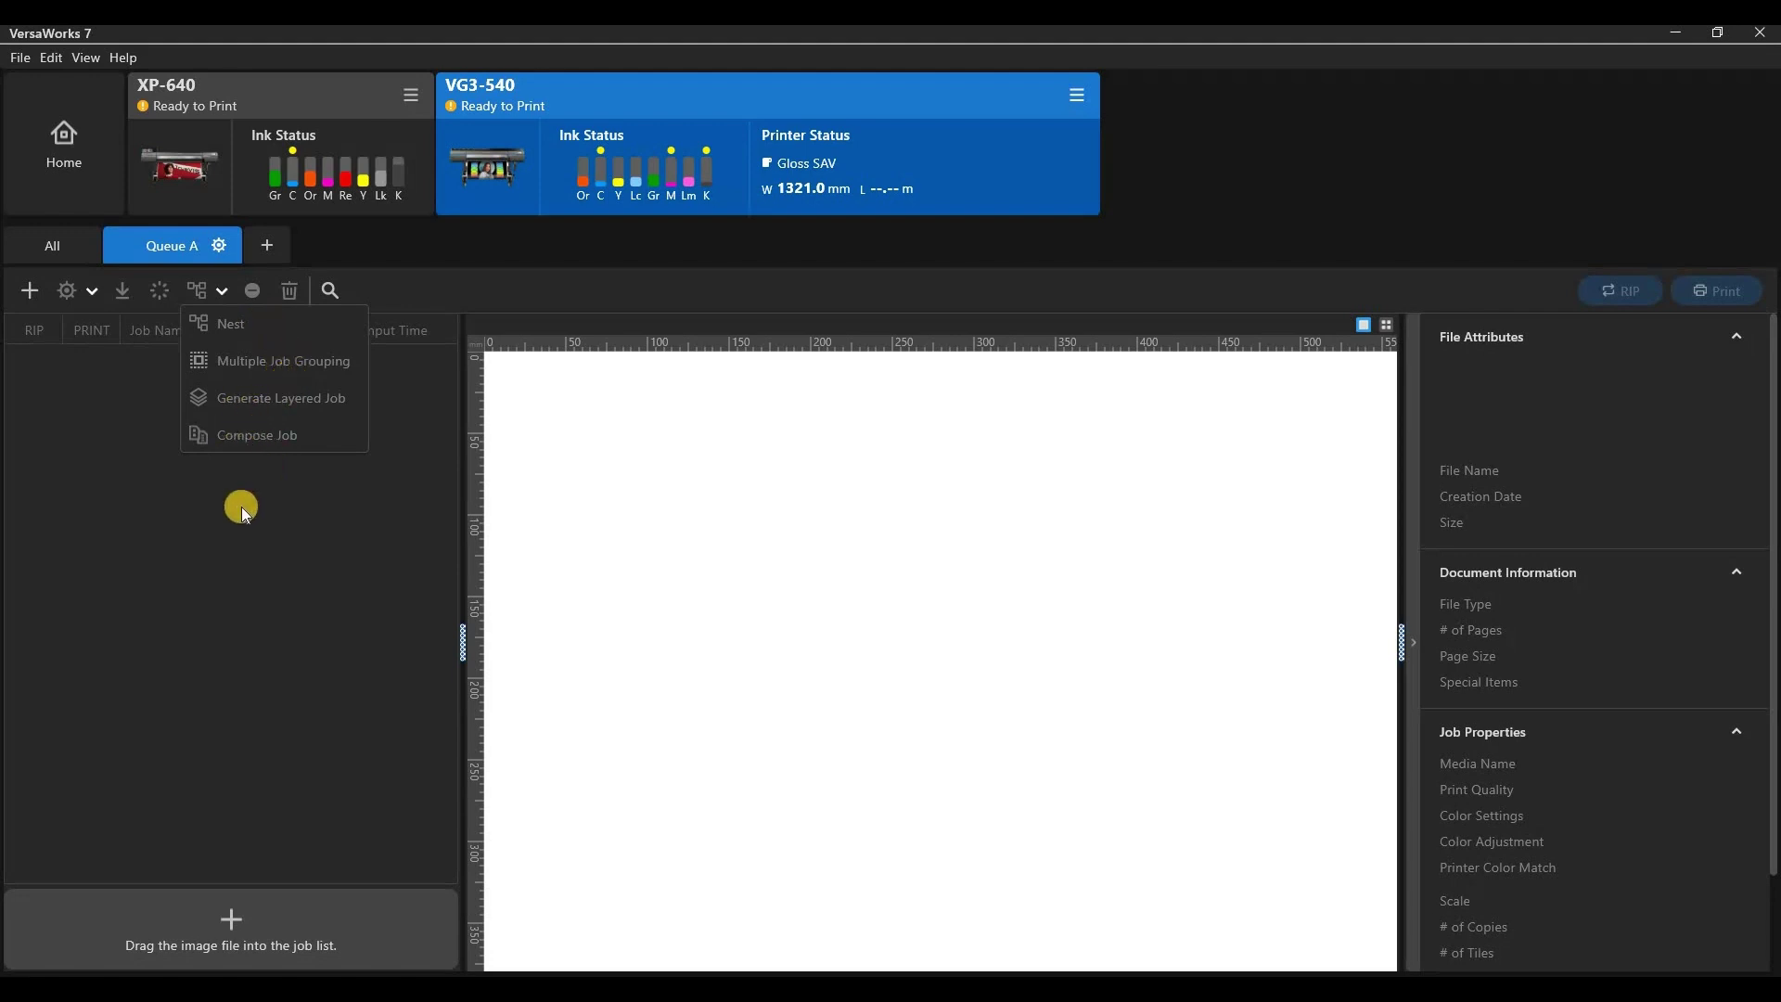
left_click(117, 286)
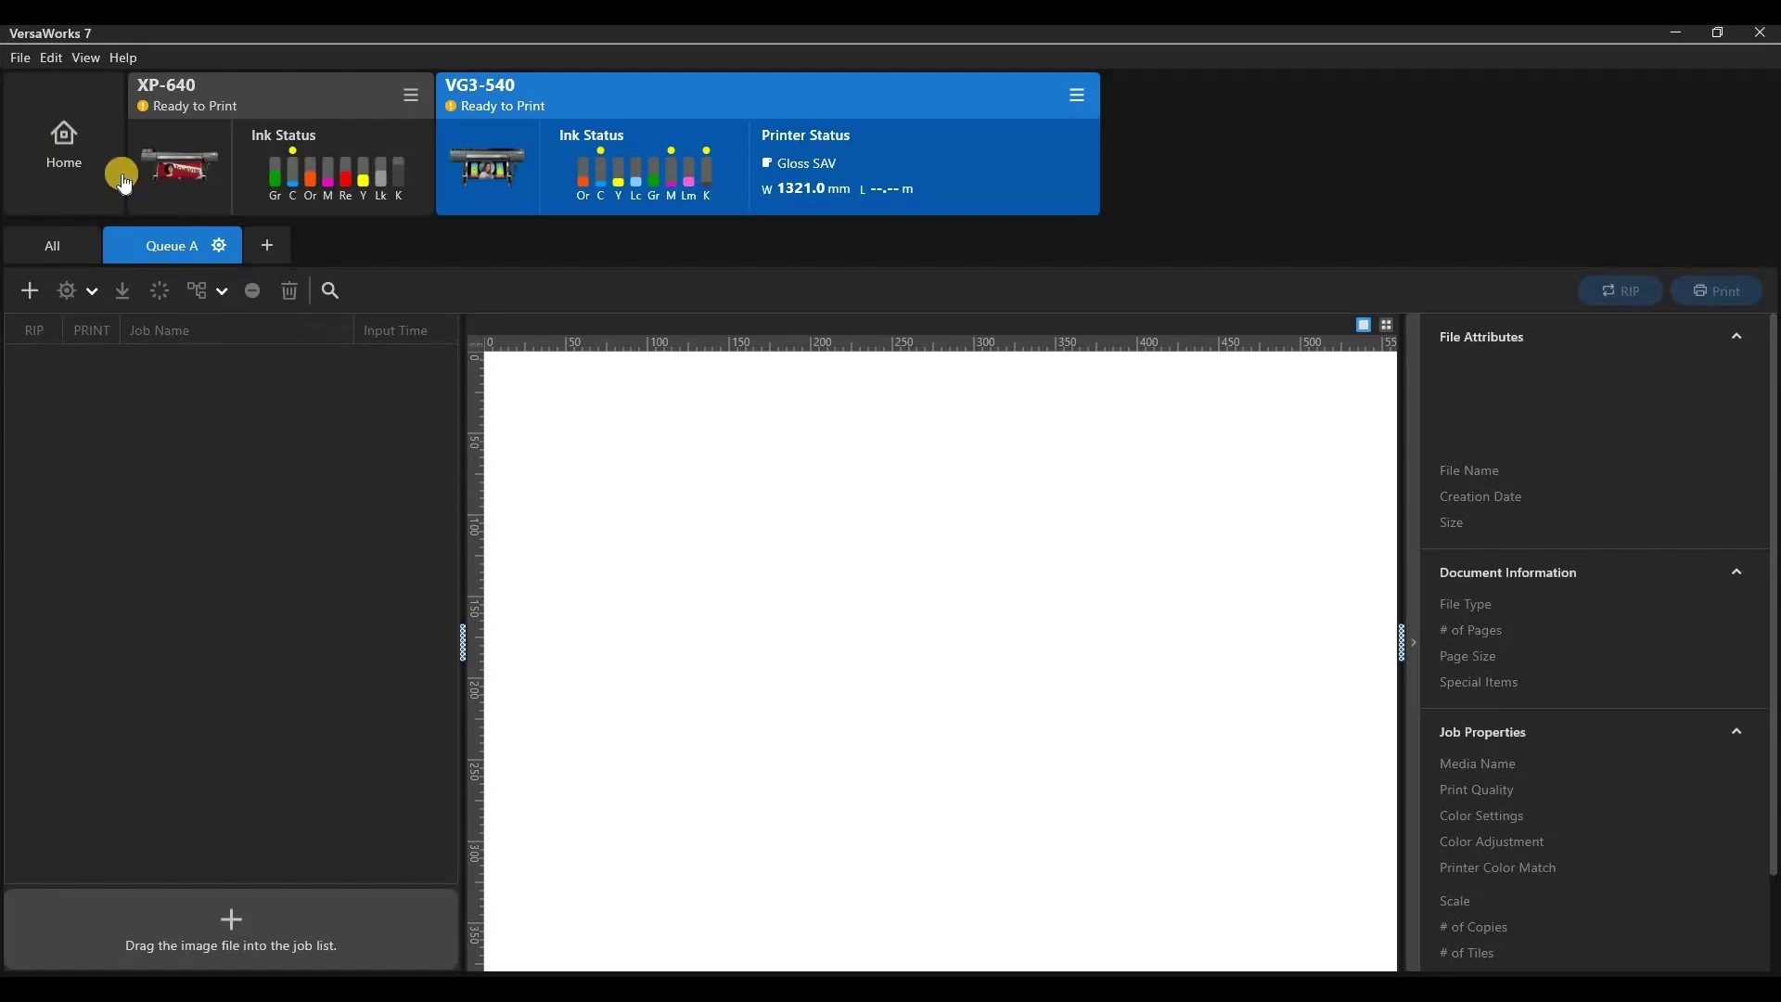
left_click(91, 132)
left_click(89, 146)
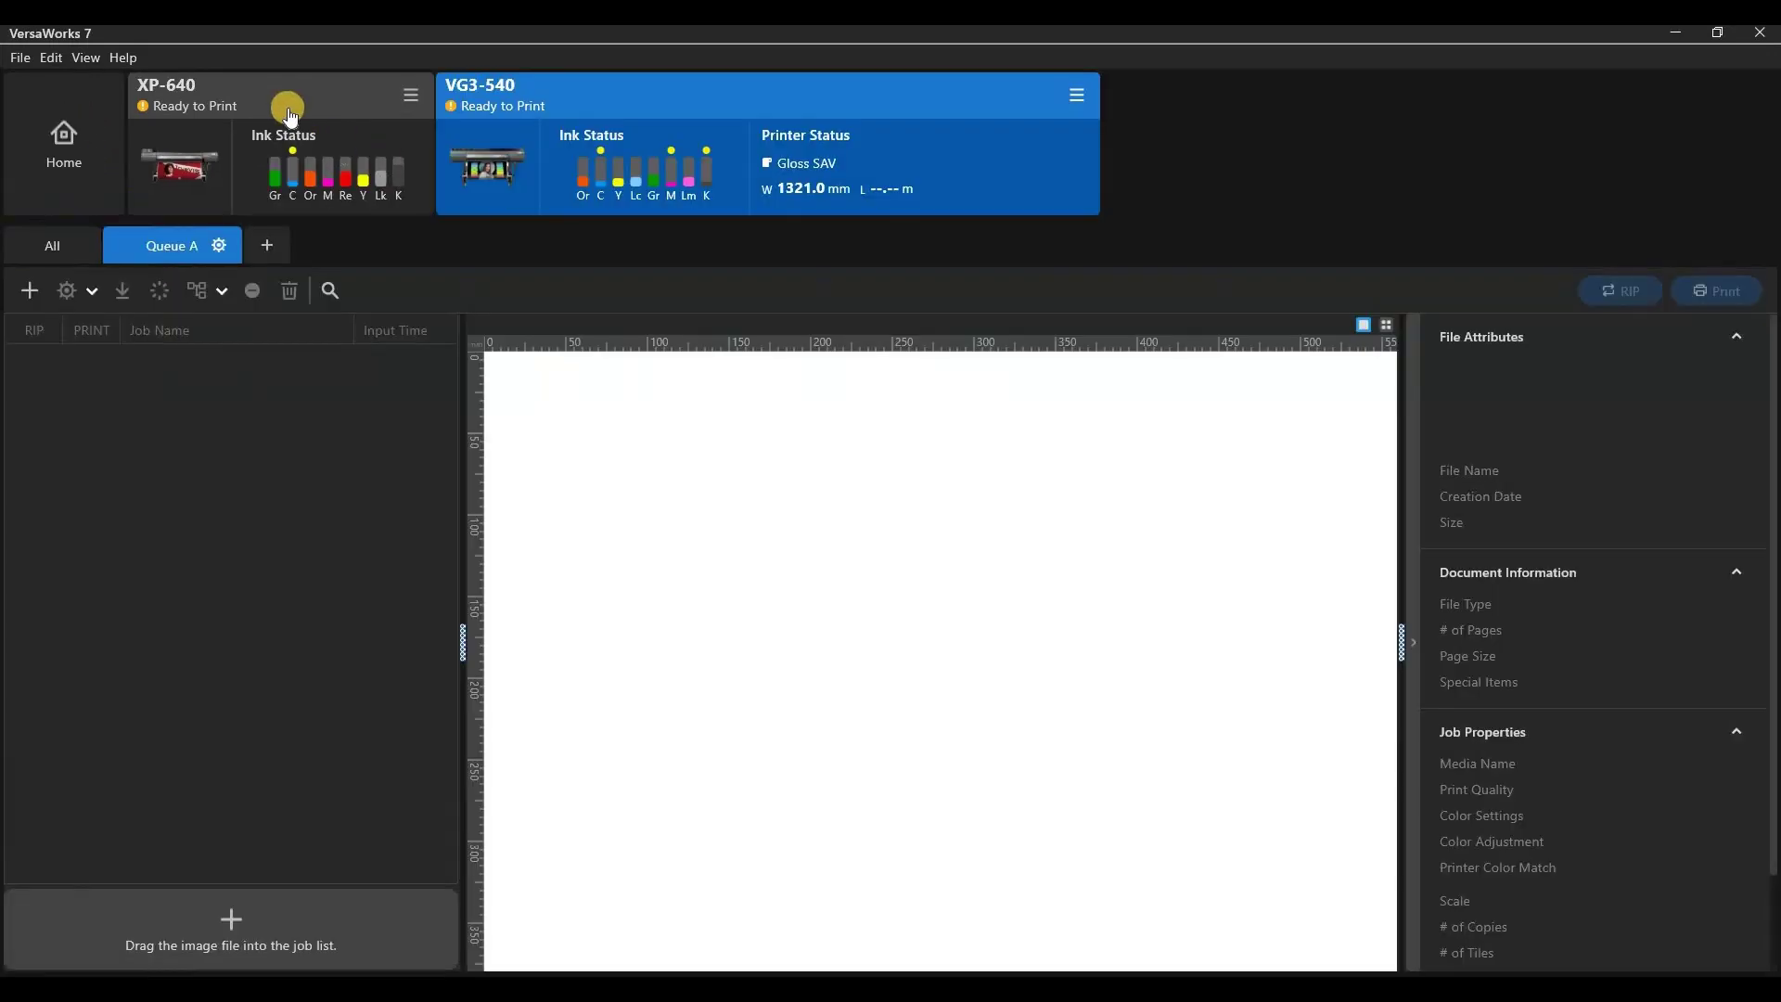
left_click(277, 106)
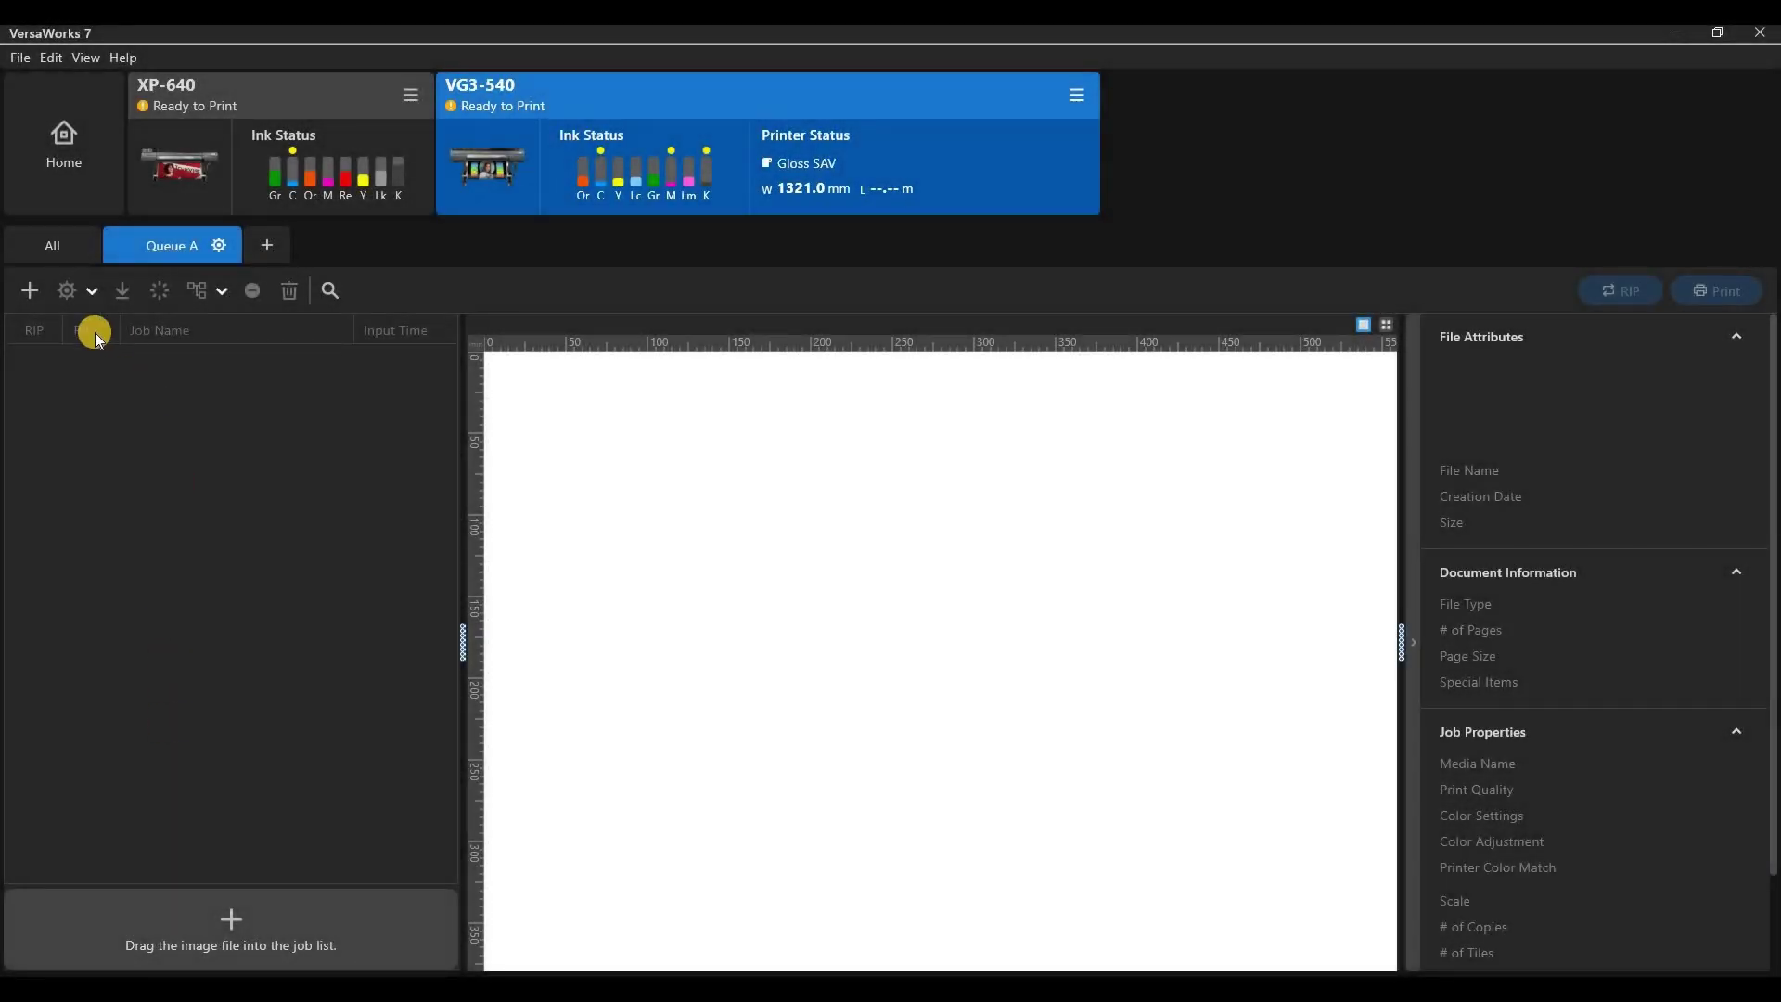
Add the file IST_15253_04052 from the Pictures folder to Queue A and select the new job
left_click(30, 289)
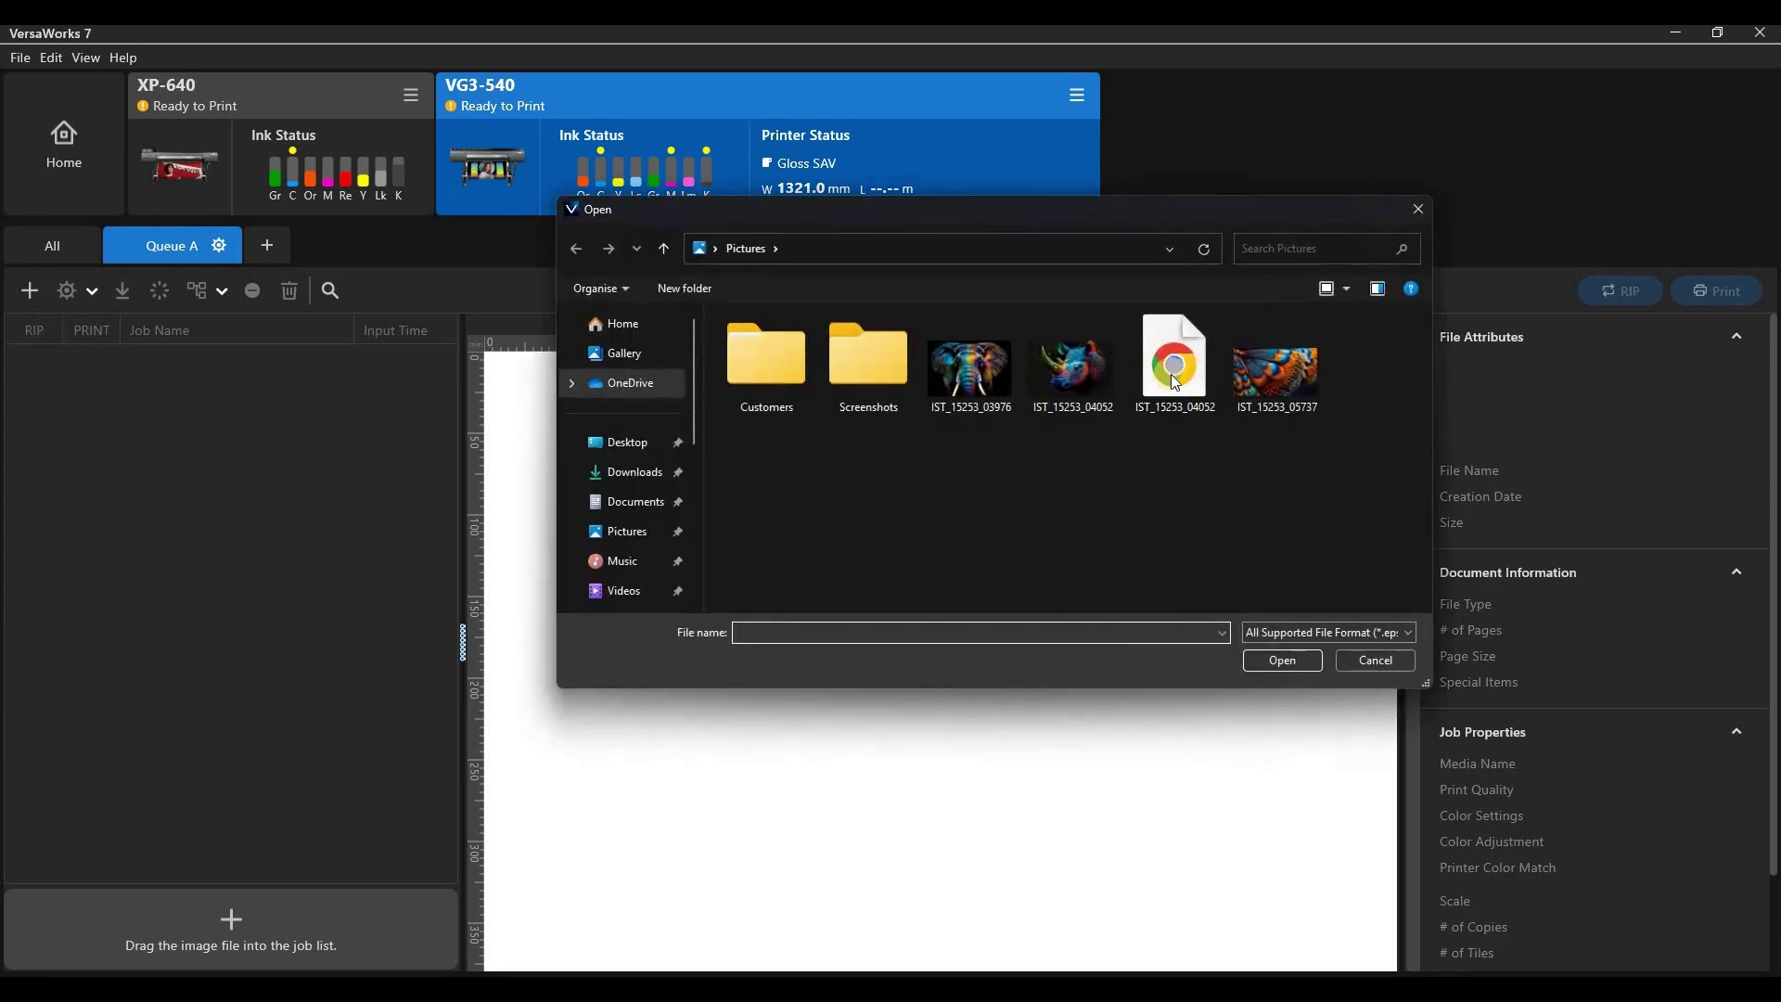
left_click(1175, 371)
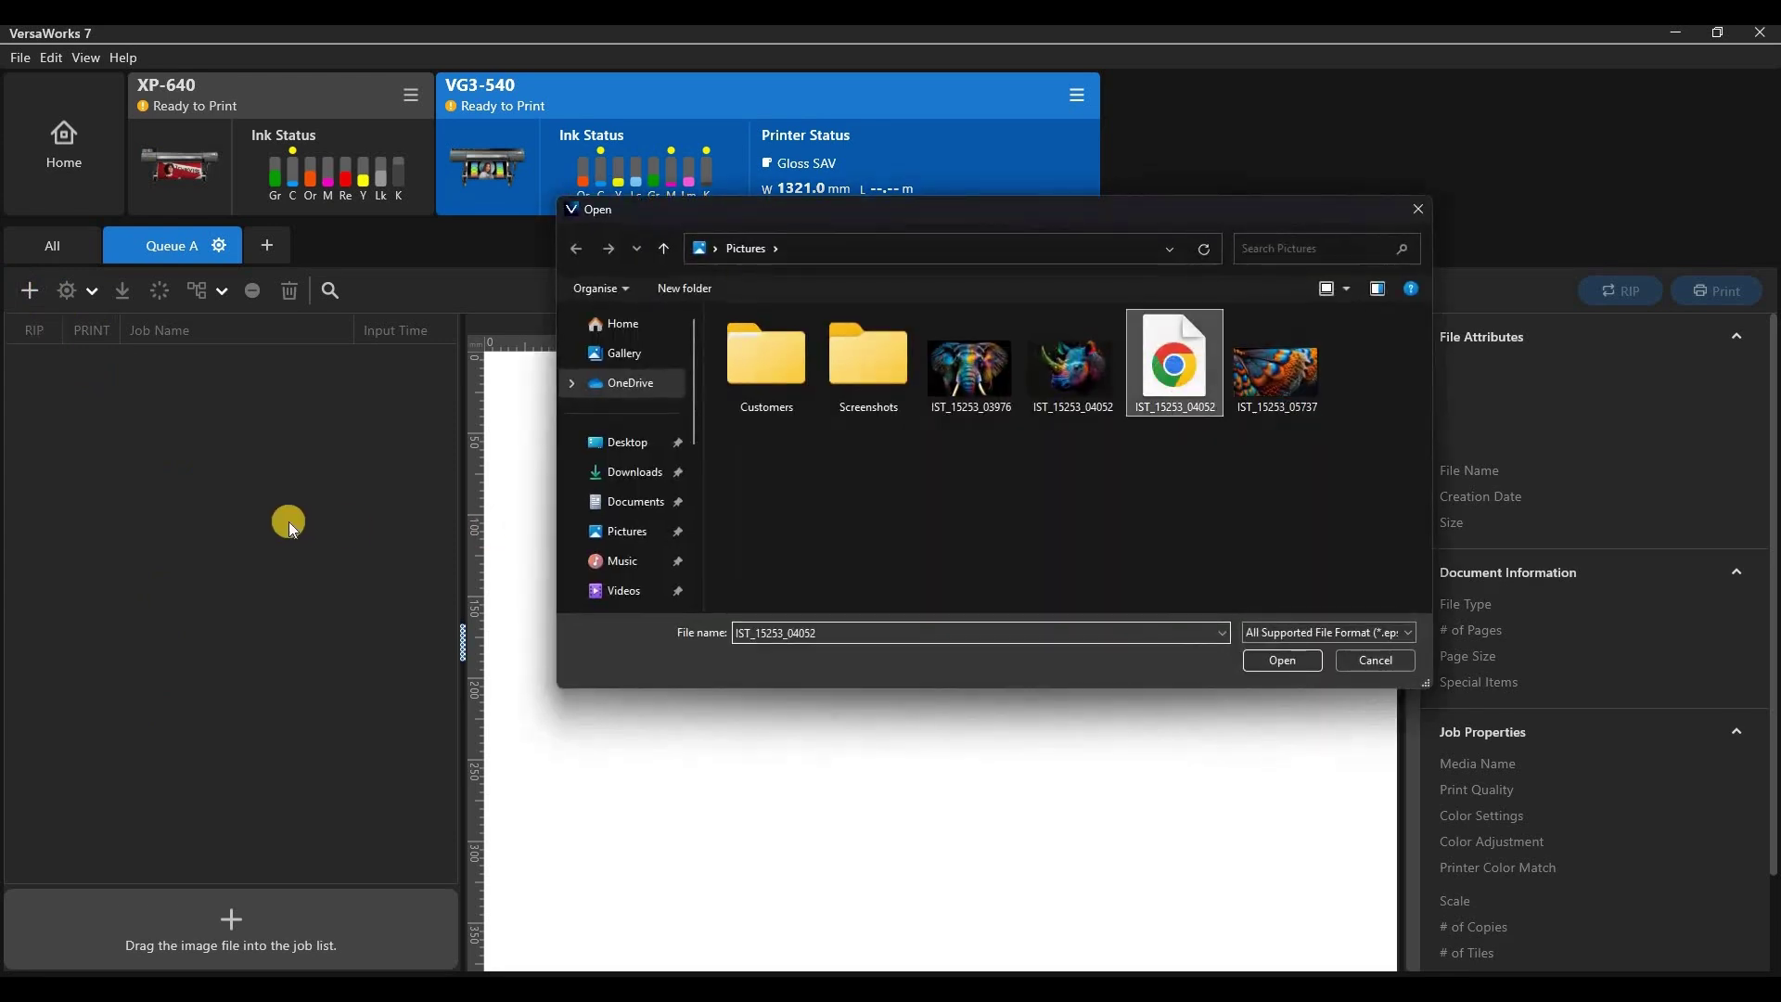
key("Return")
left_click(140, 383)
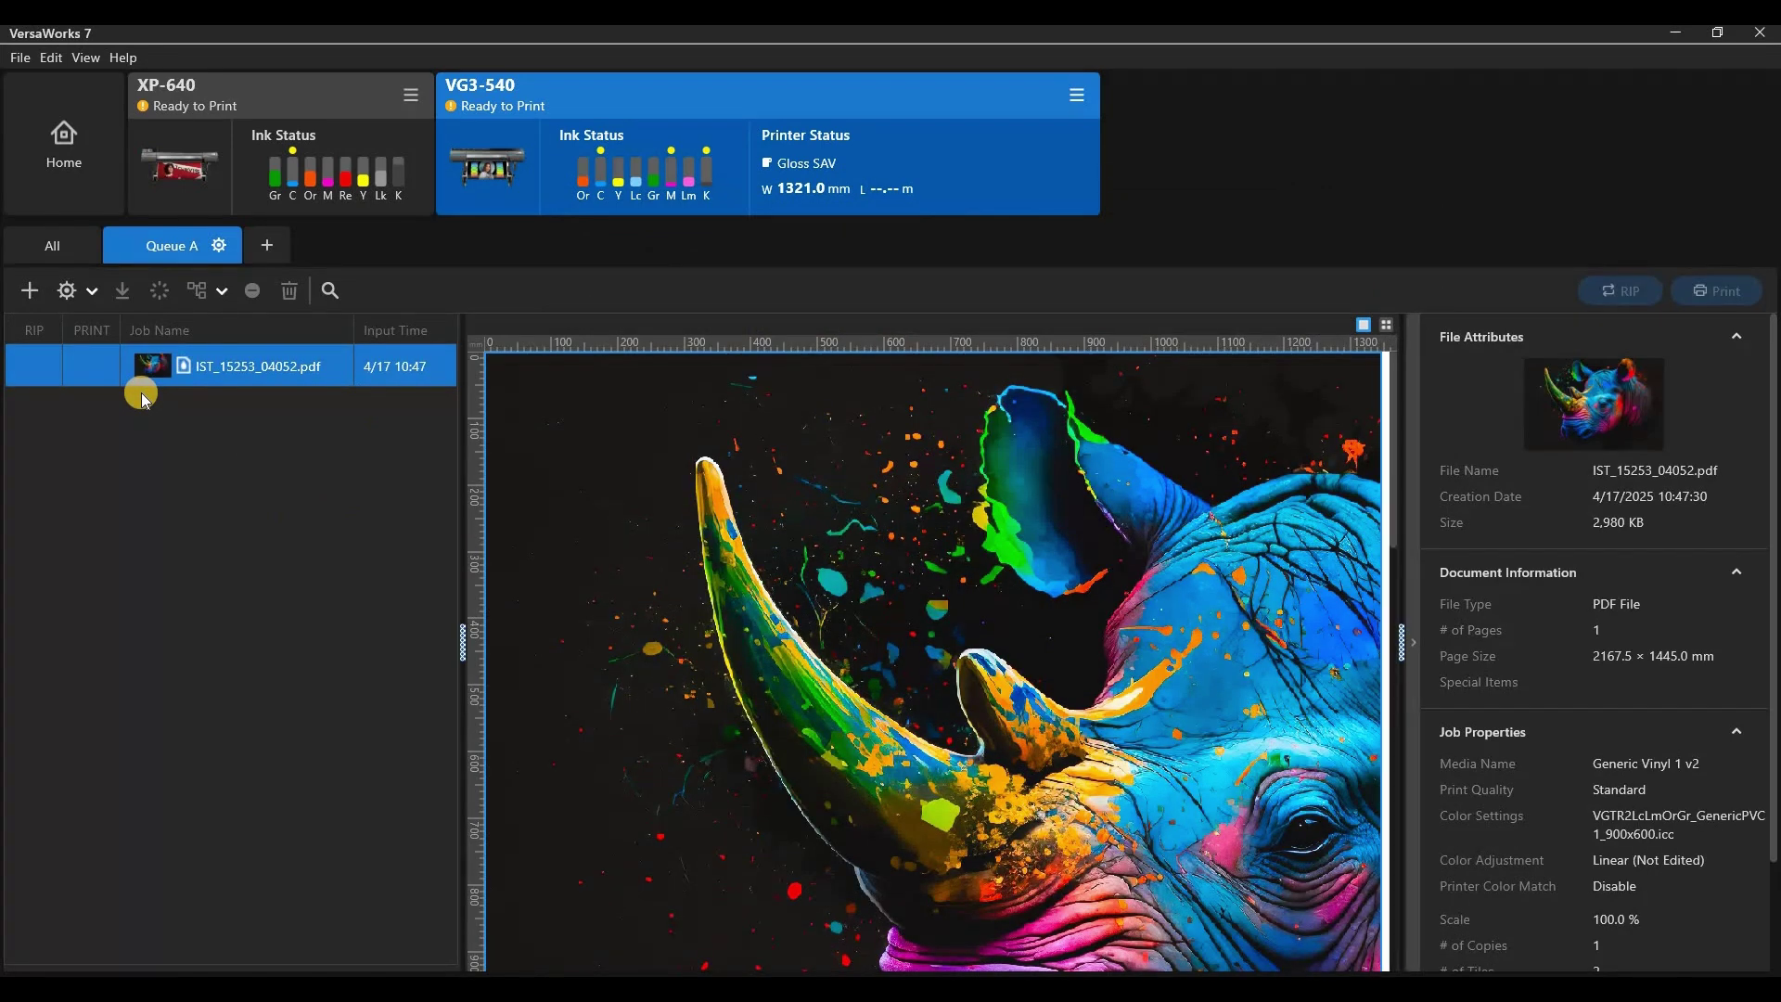
Examine the selected job's editing commands, its export dialog, the job combining commands and the job information
left_click(92, 291)
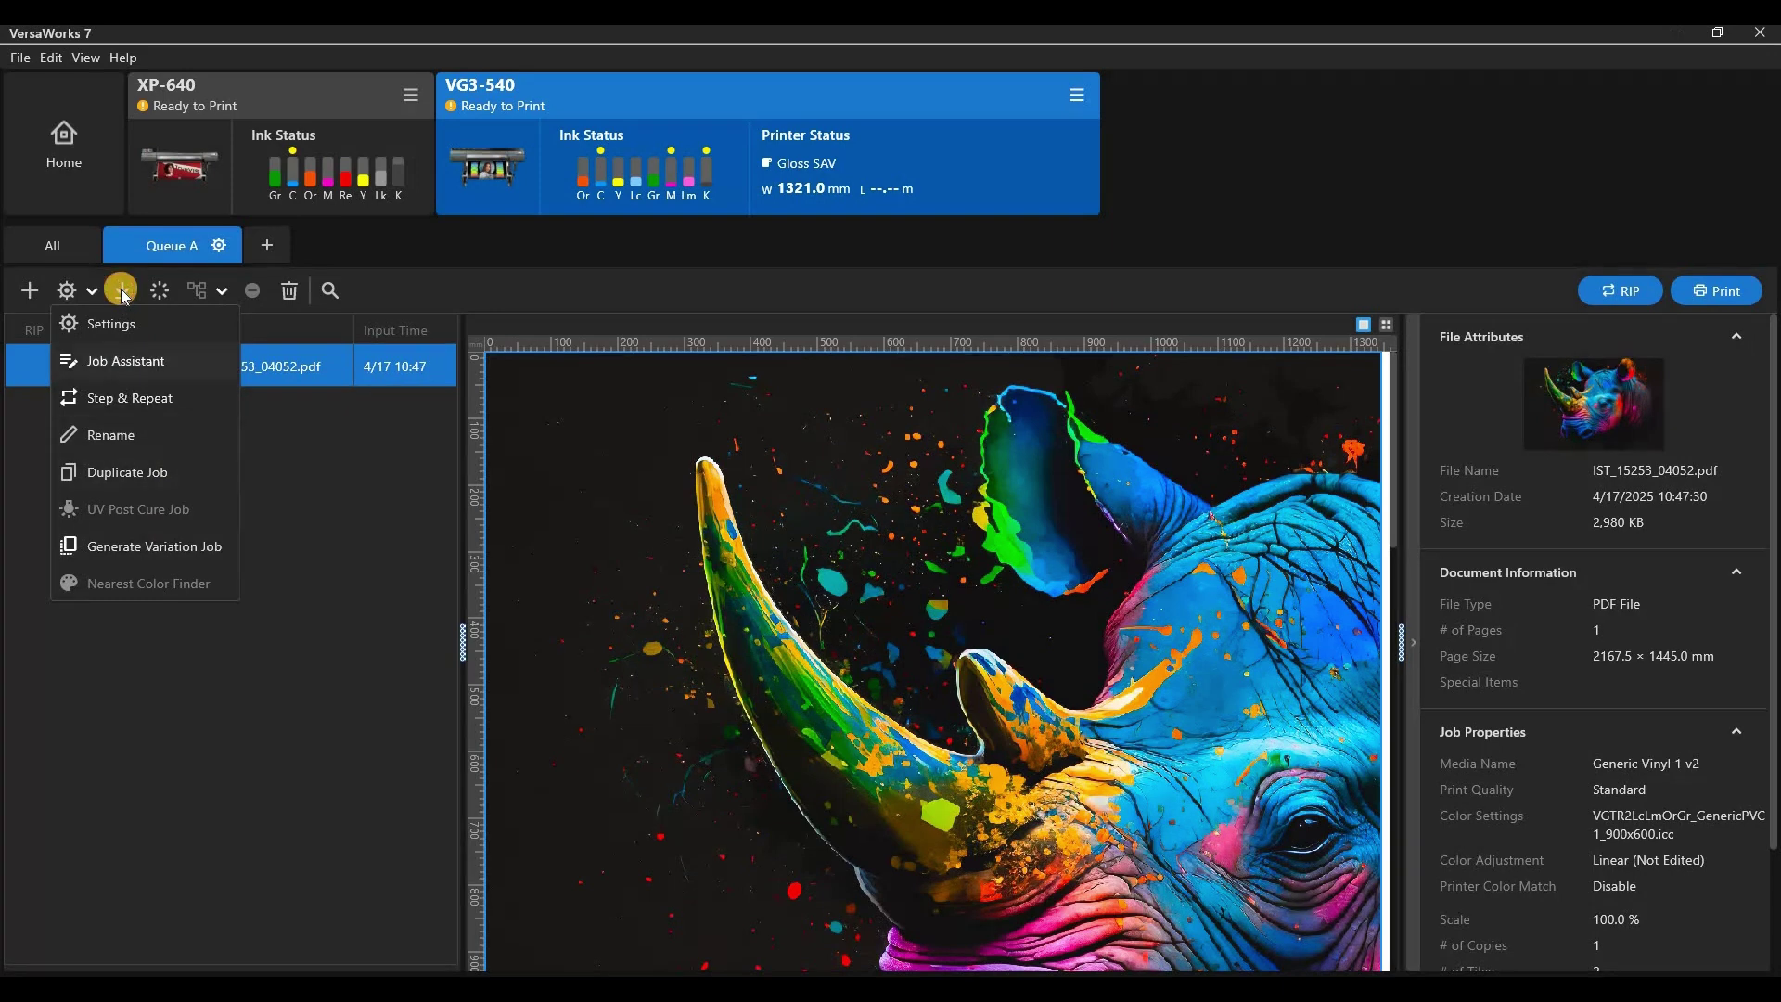
key("Return")
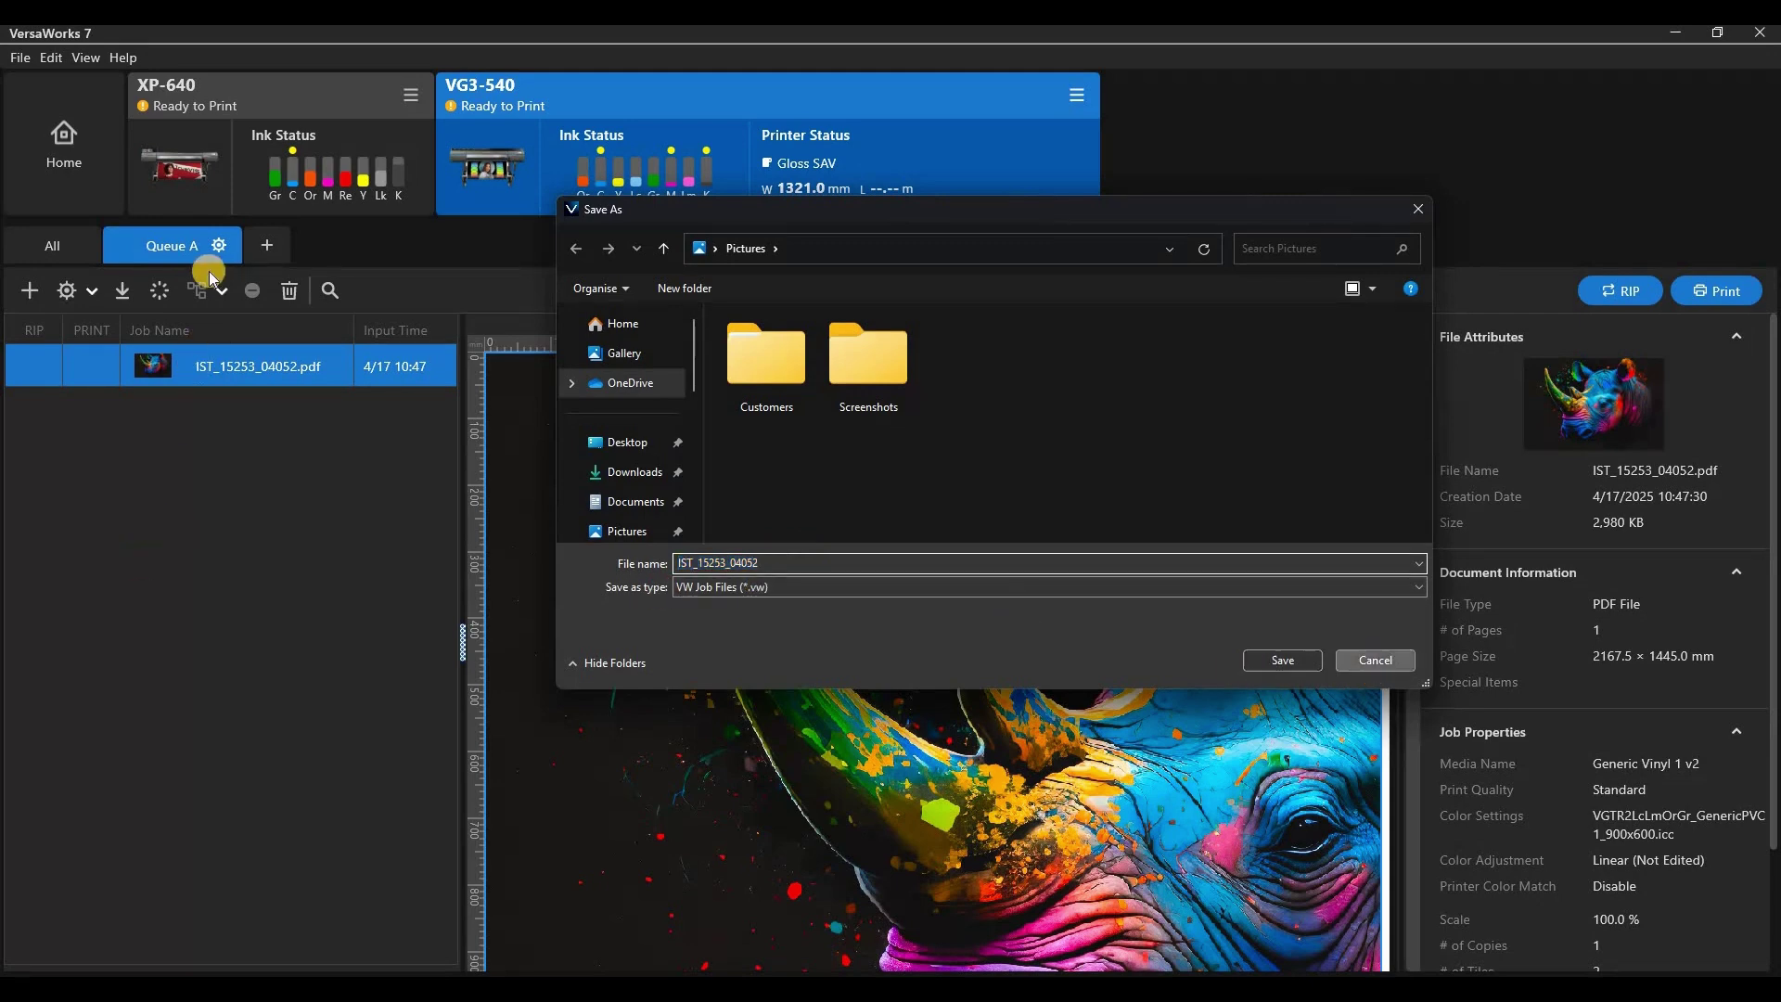
key("Escape")
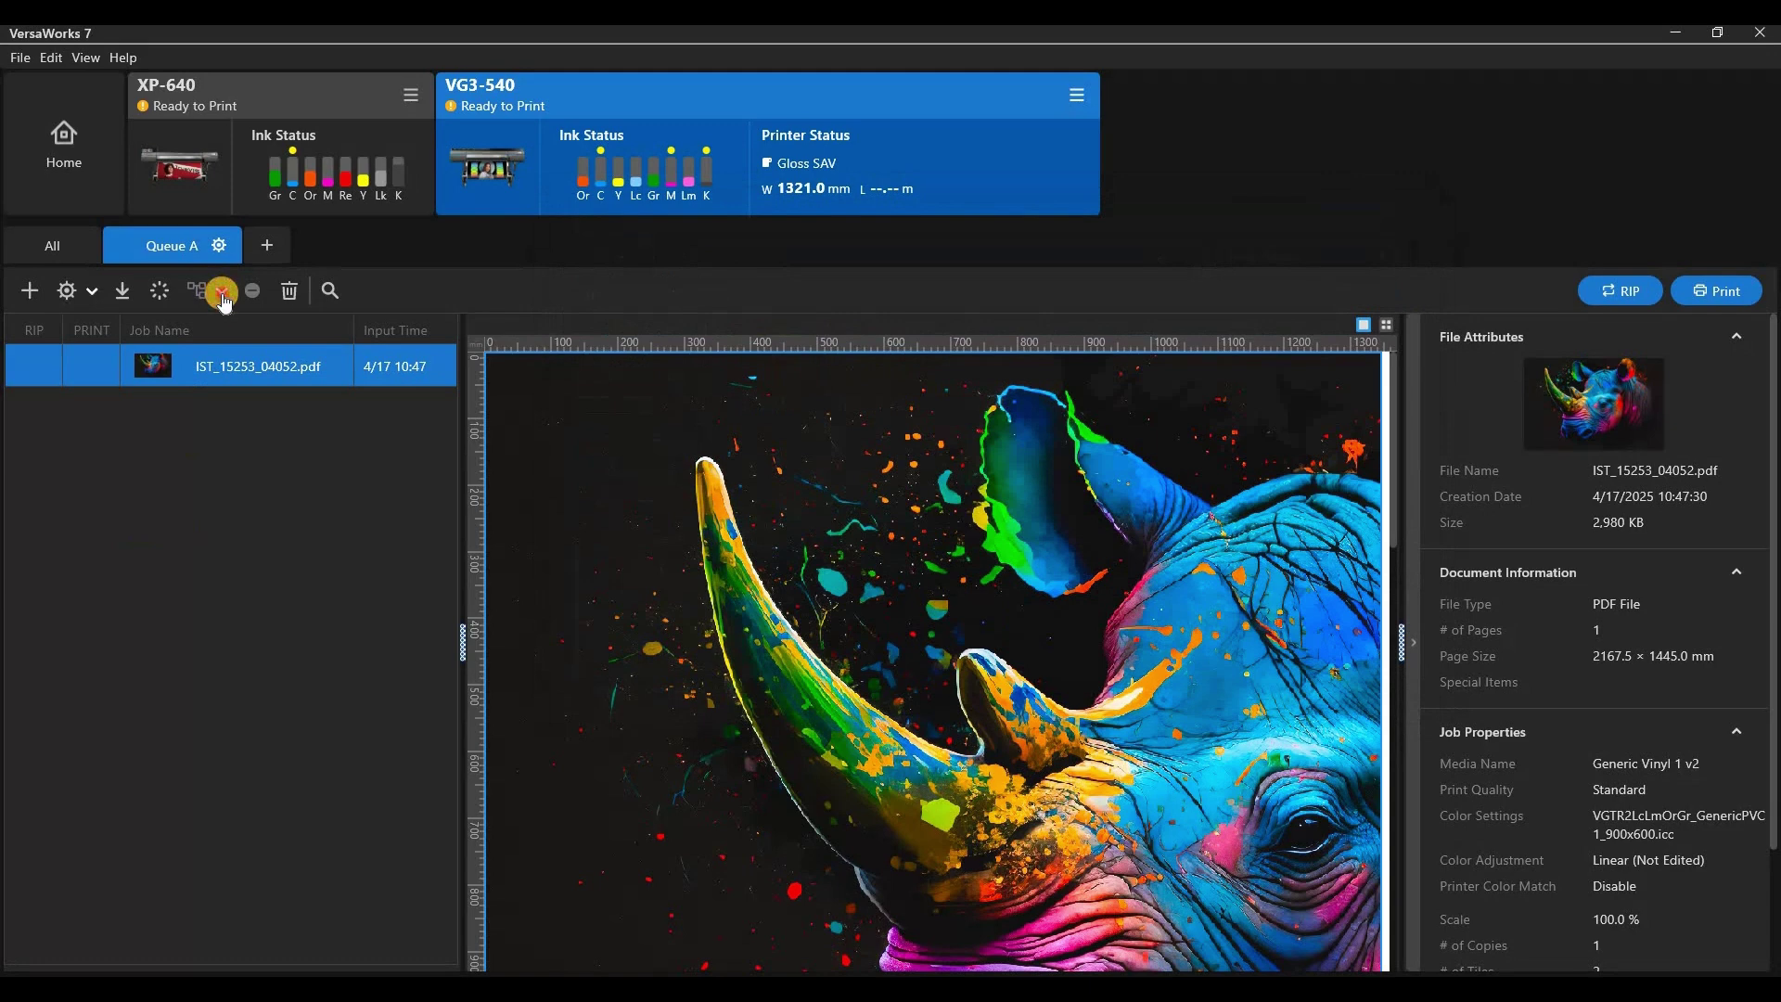
left_click(222, 290)
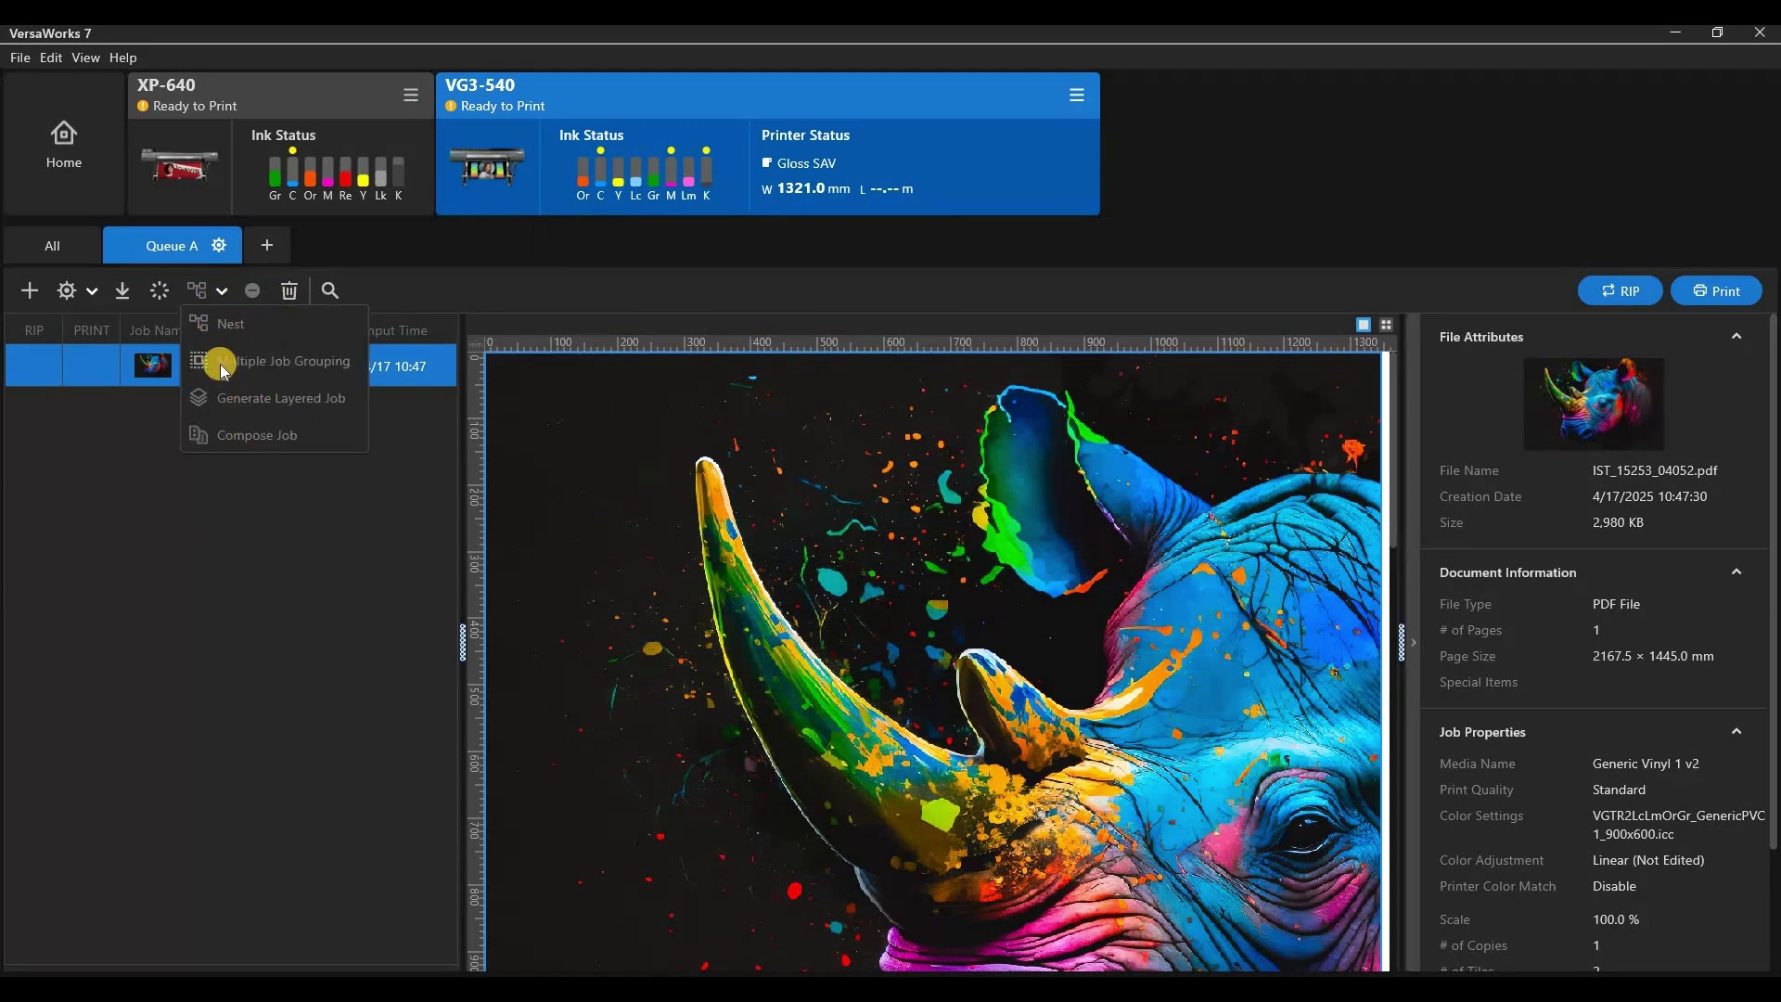
left_click(295, 290)
left_click(320, 375)
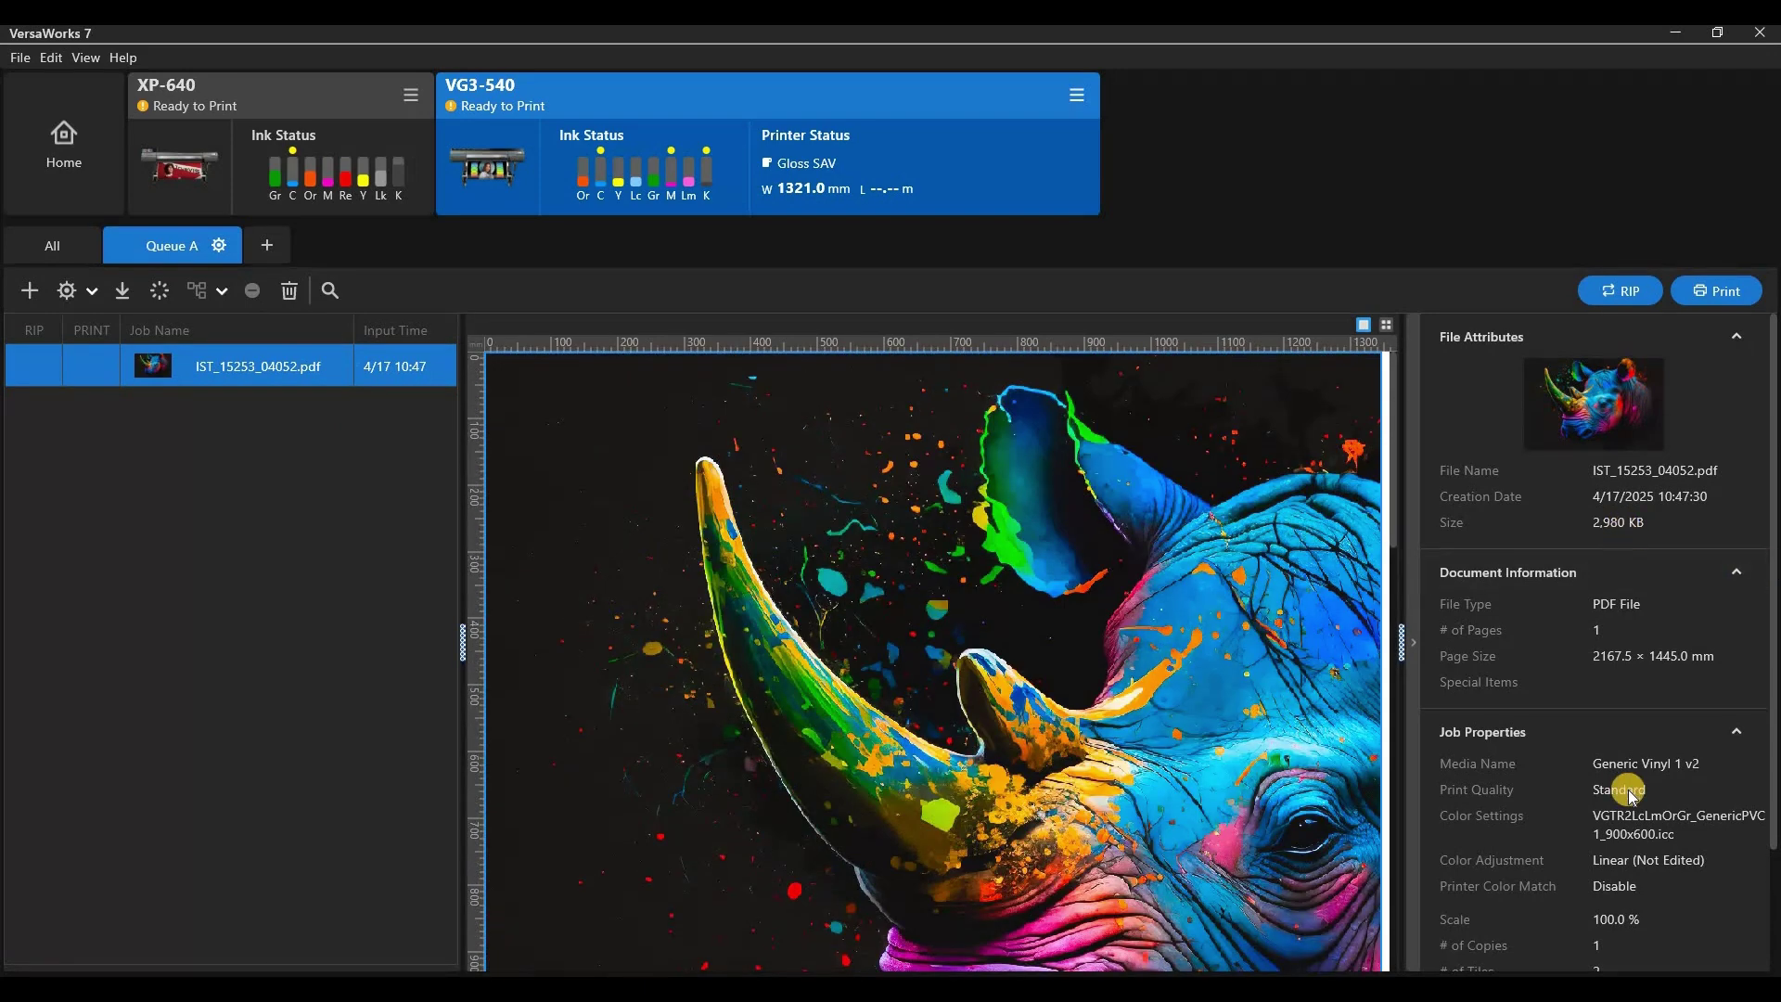
scroll(1628, 788, "down", 2)
scroll(1565, 561, "up", 2)
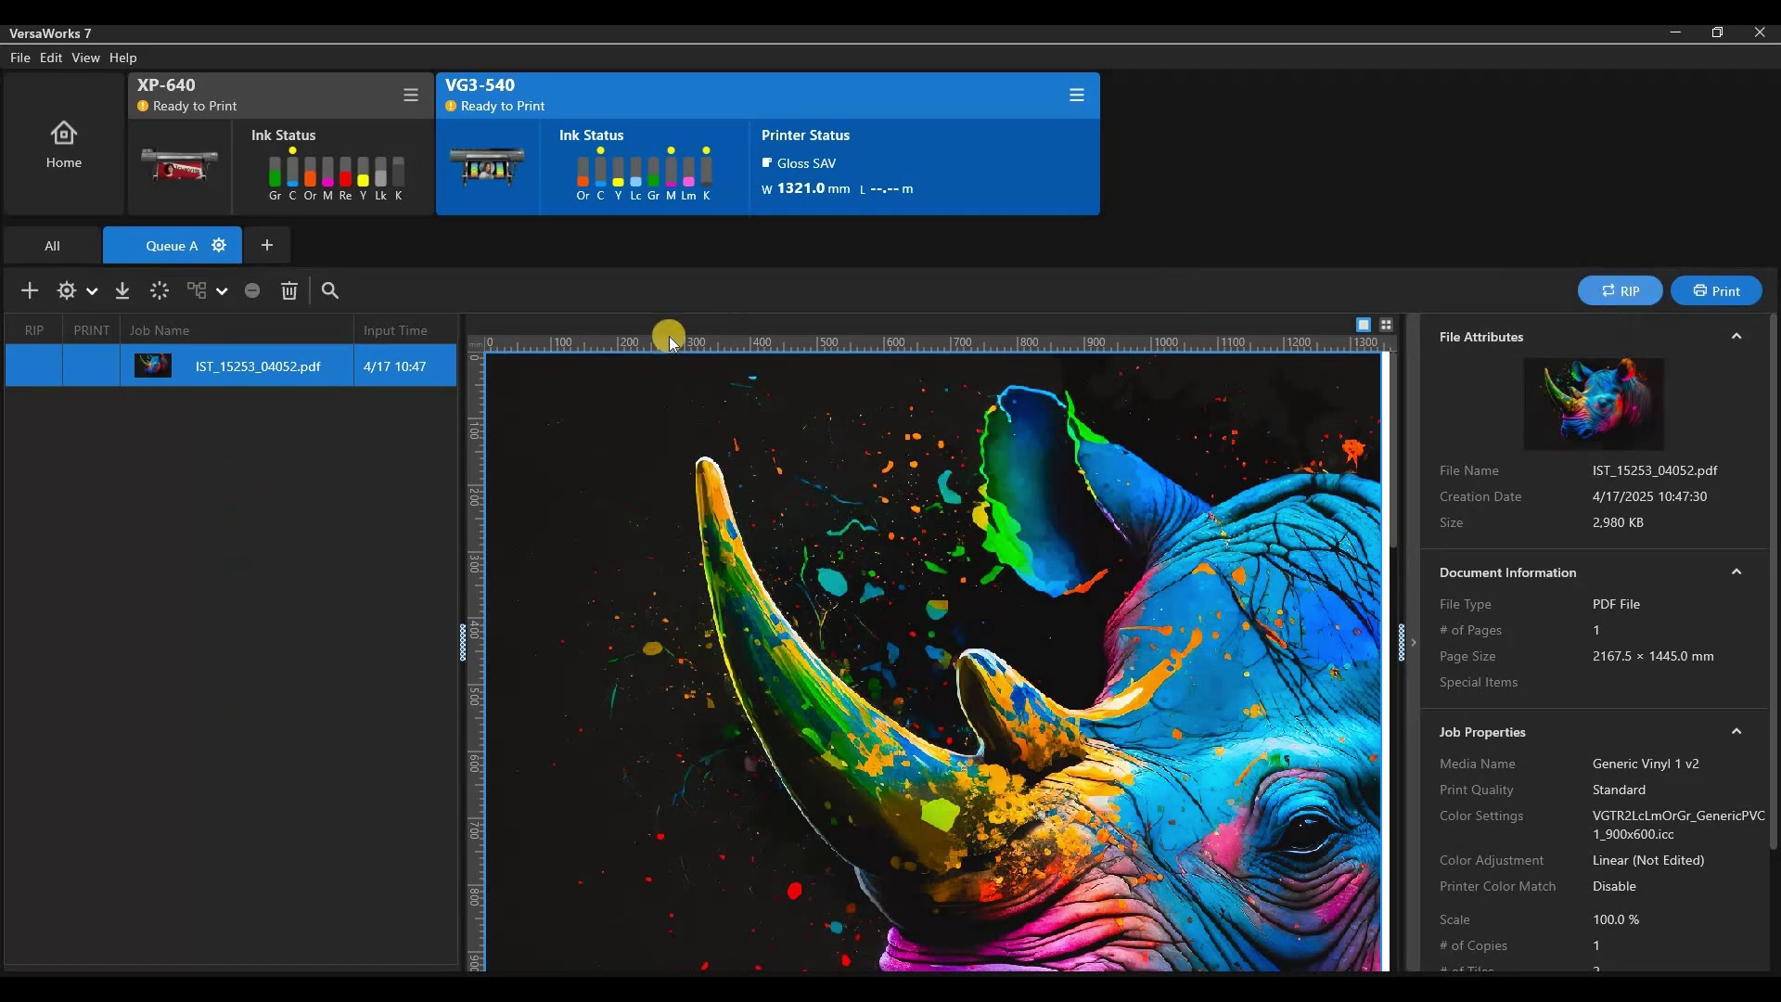
Open the settings of the IST_15253_04052.pdf job and adopt the 1321 mm media width from the printer
left_click(67, 291)
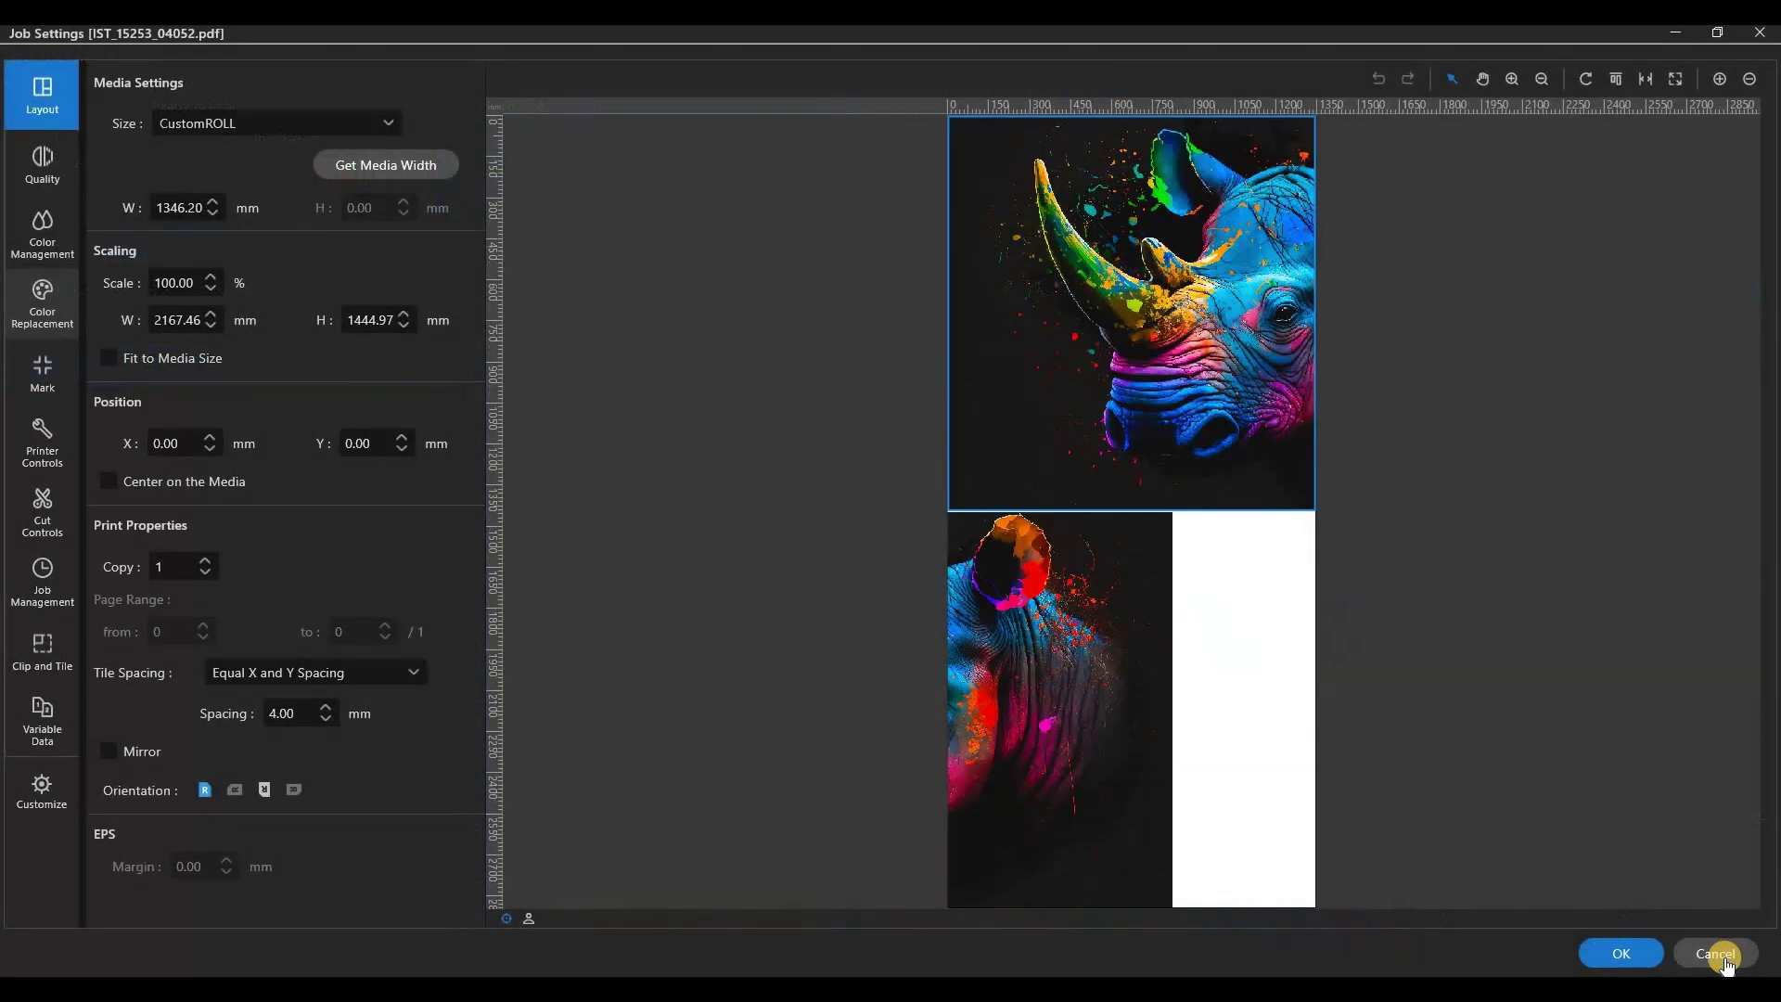
left_click(1717, 956)
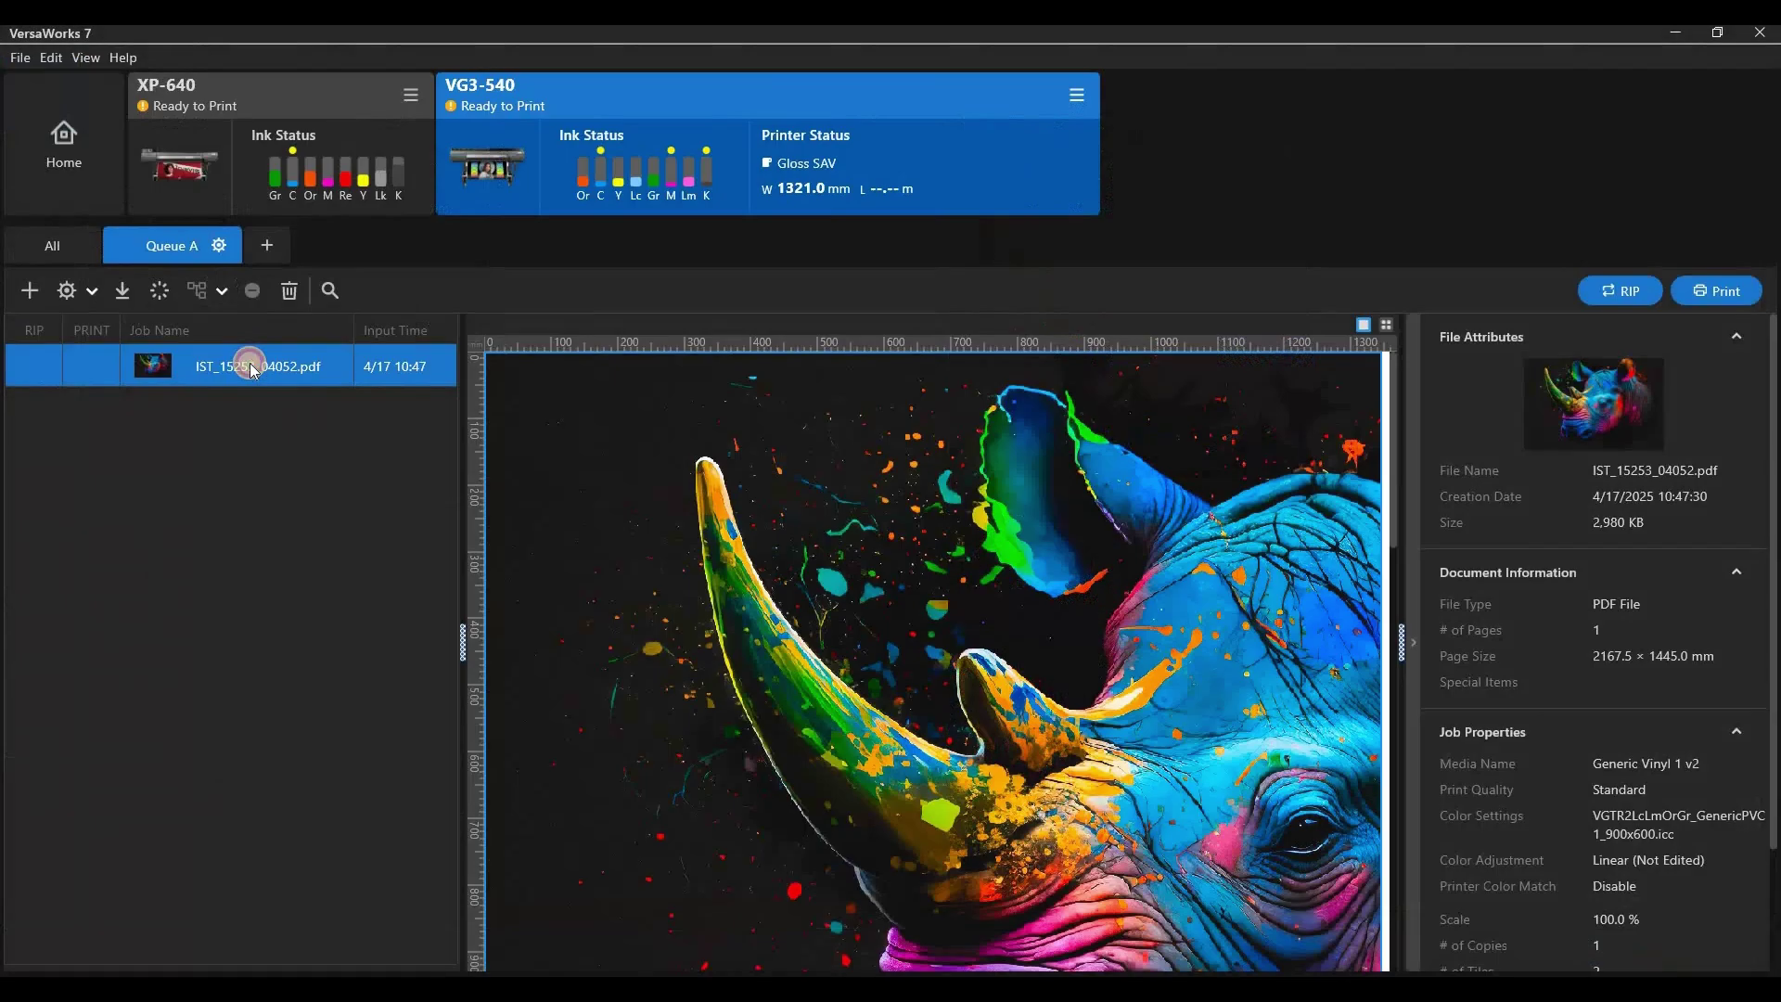
double_click(250, 368)
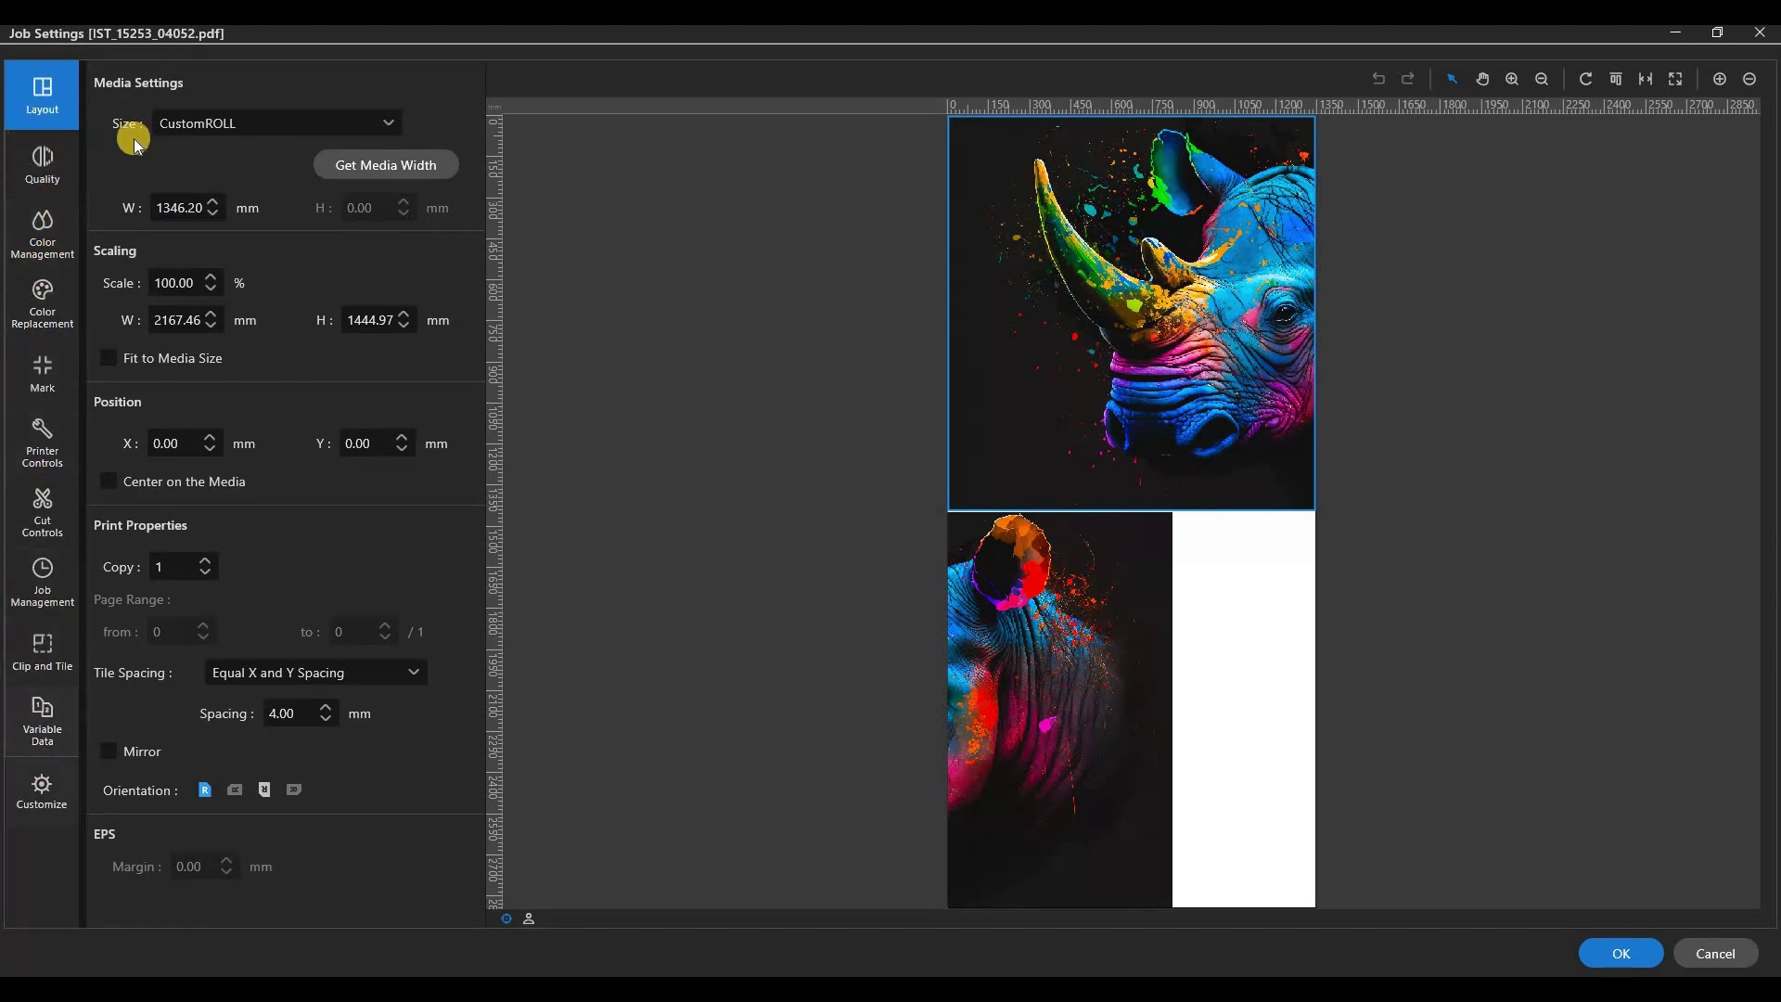
left_click(399, 177)
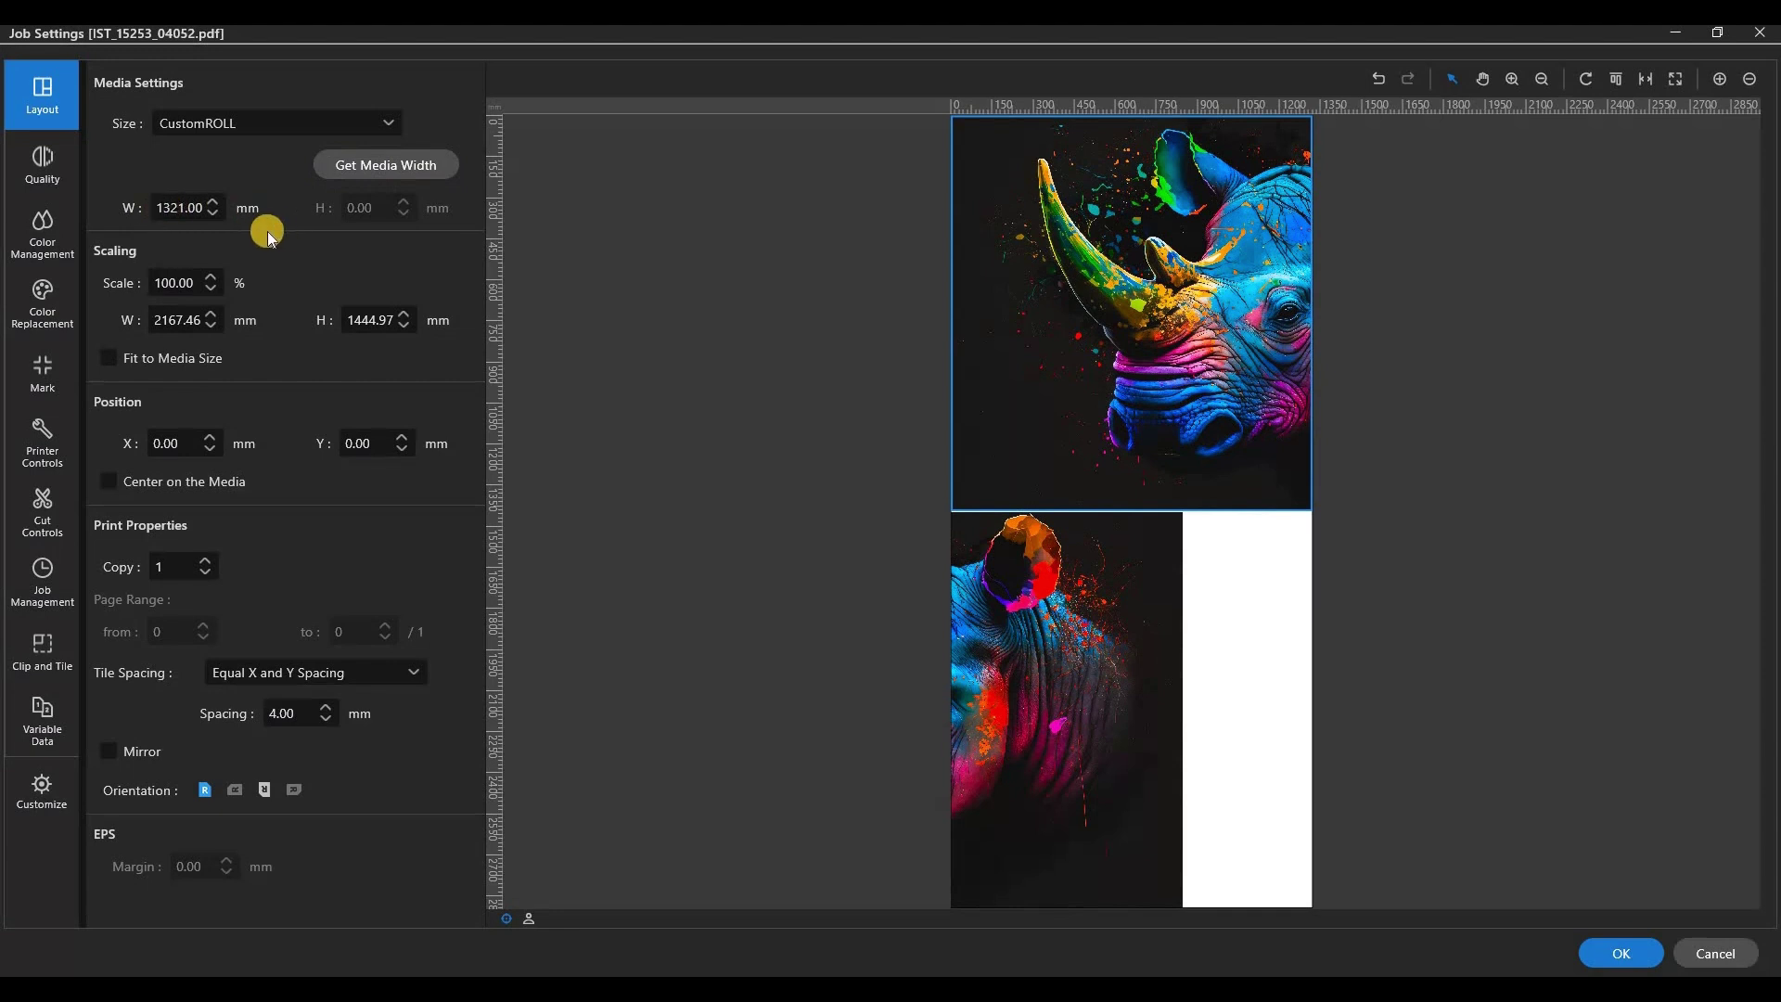
Fit the artwork to the media size and rotate its print orientation by 180 degrees
left_click(109, 359)
left_click(160, 358)
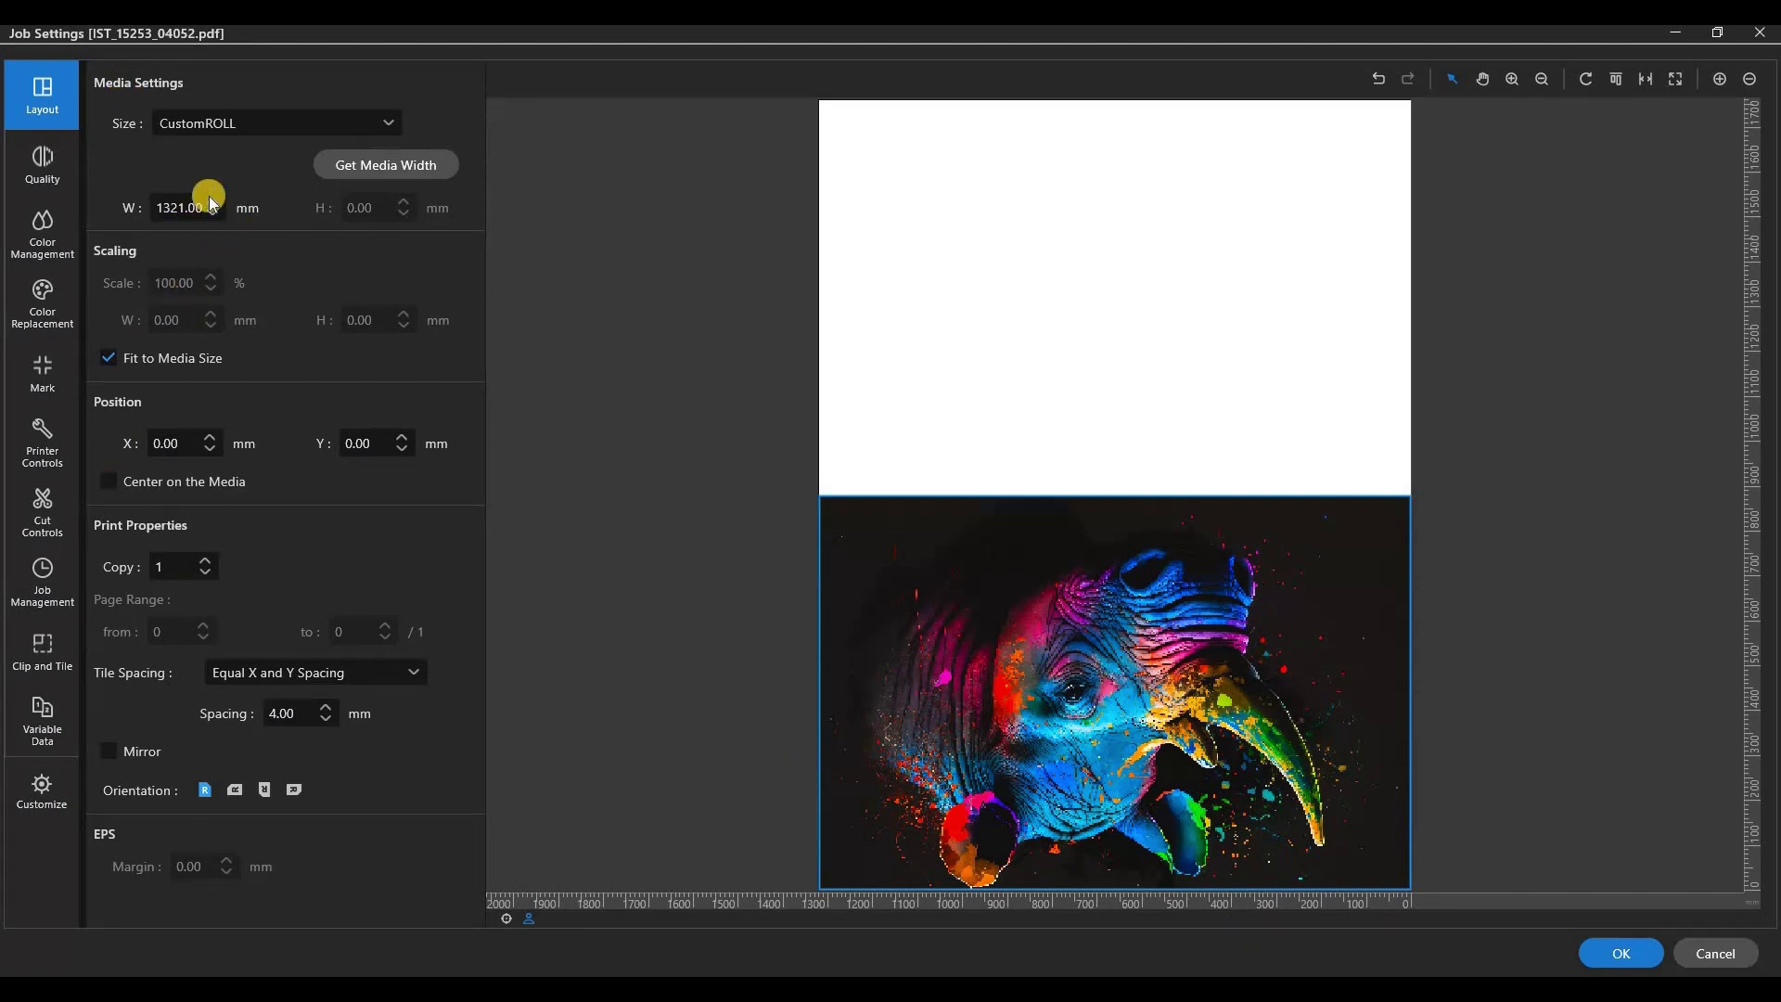
left_click(205, 574)
left_click(258, 794)
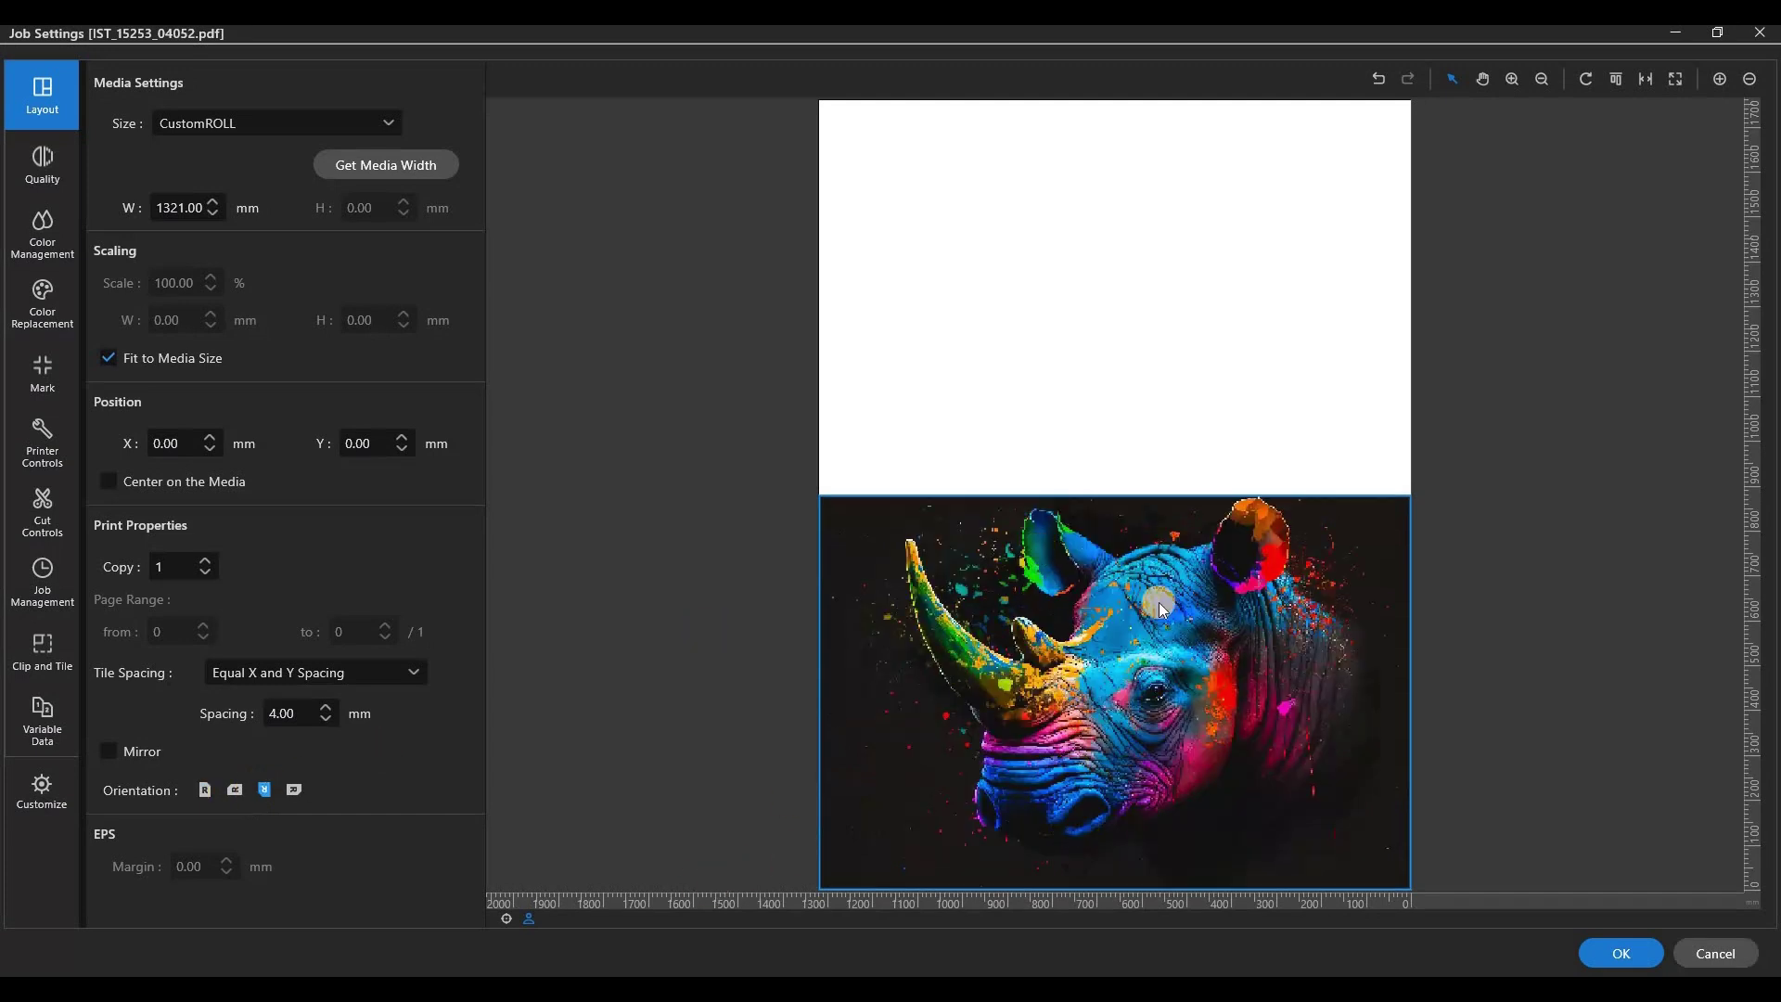
Review the available media types, print quality levels and print modes in the job's Quality settings, keeping Generic Vinyl 1 v2
left_click(46, 167)
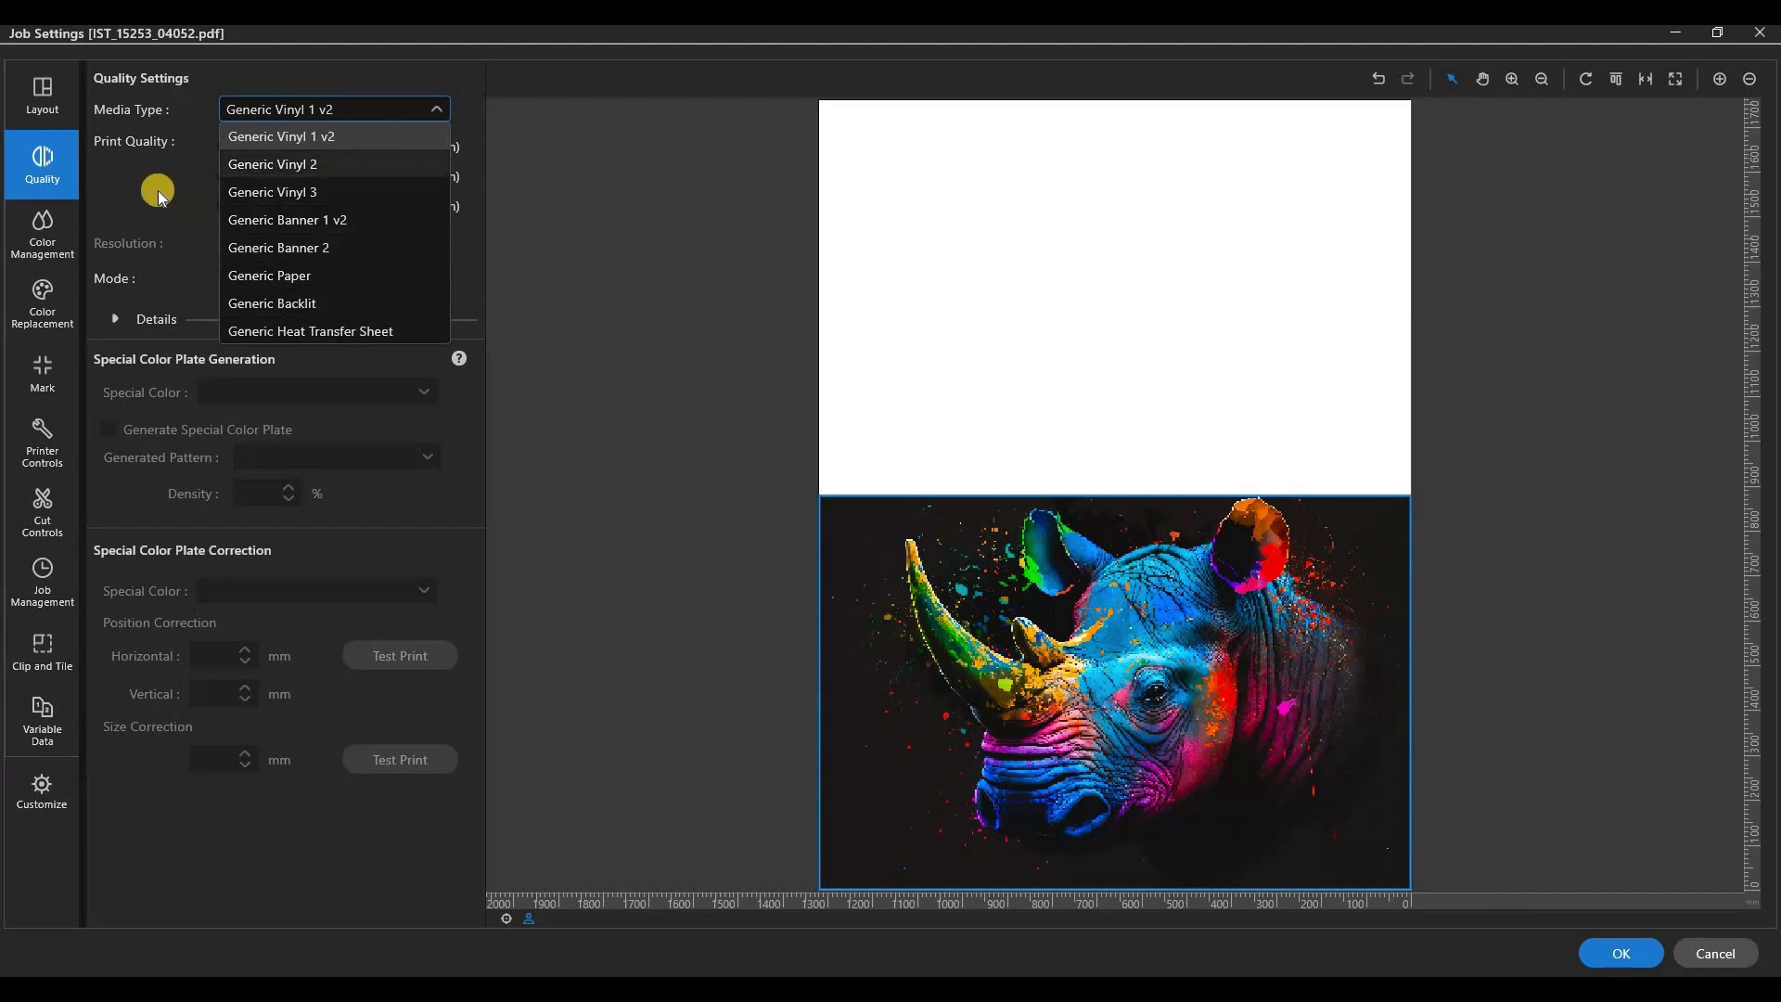
left_click(278, 137)
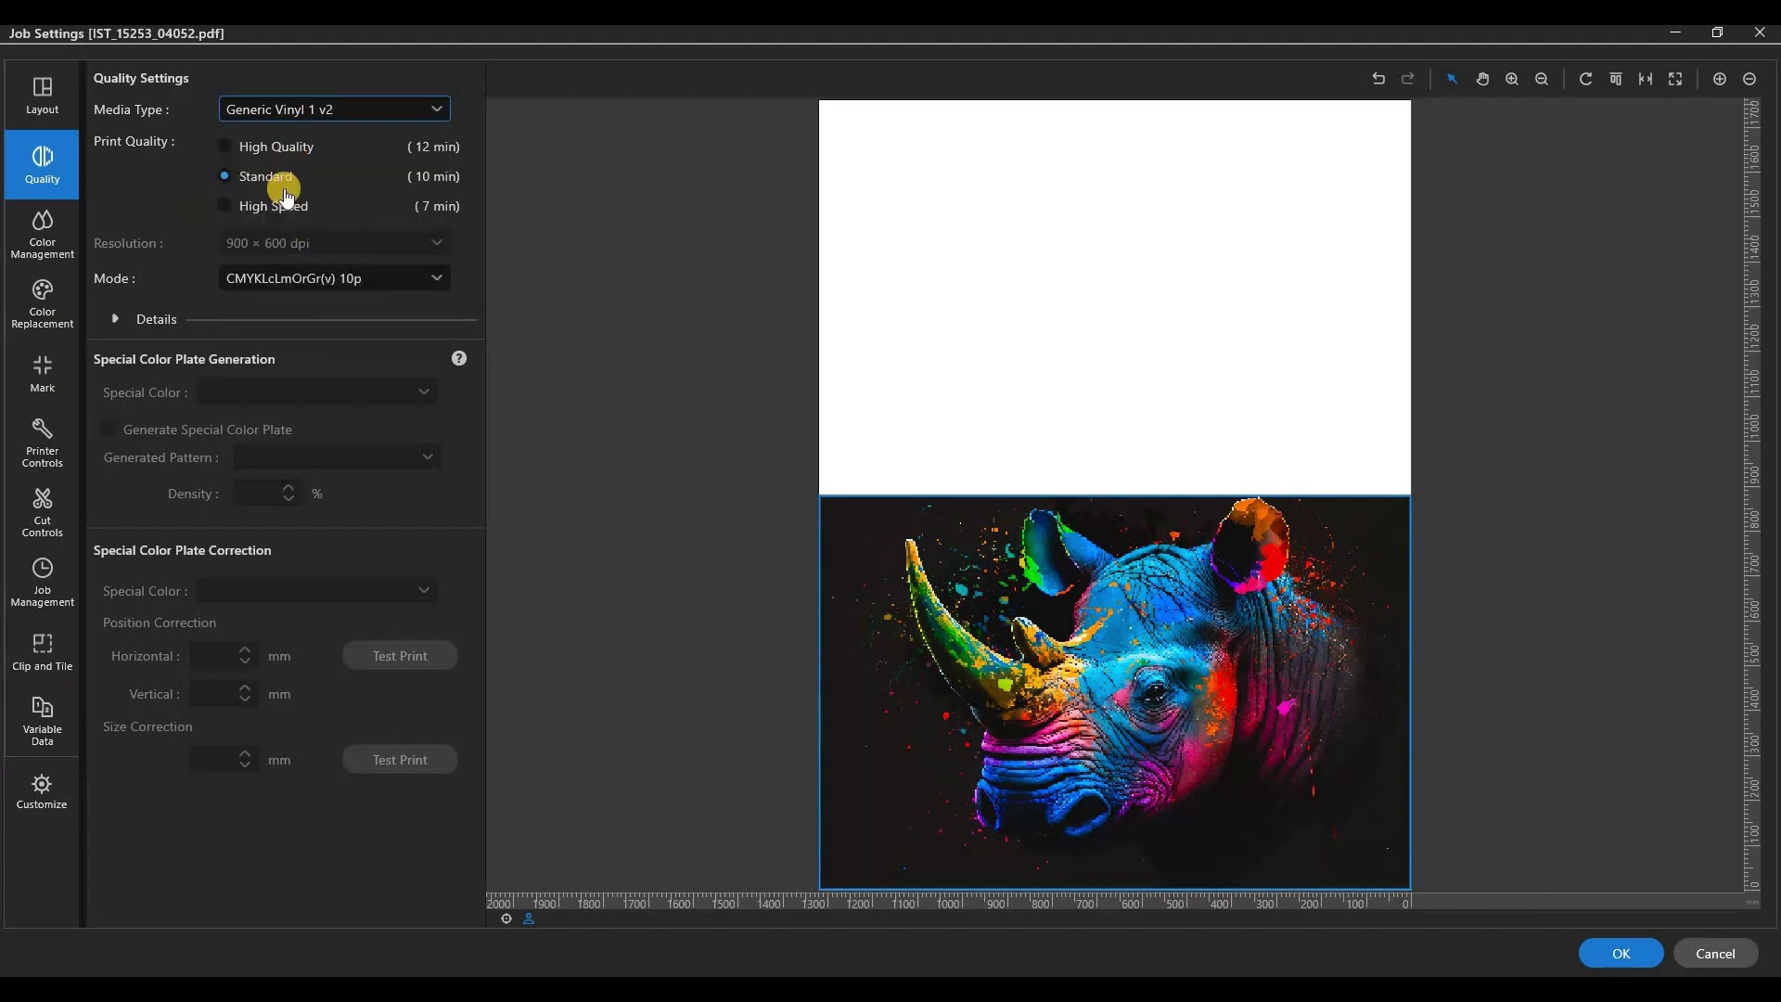
left_click(402, 284)
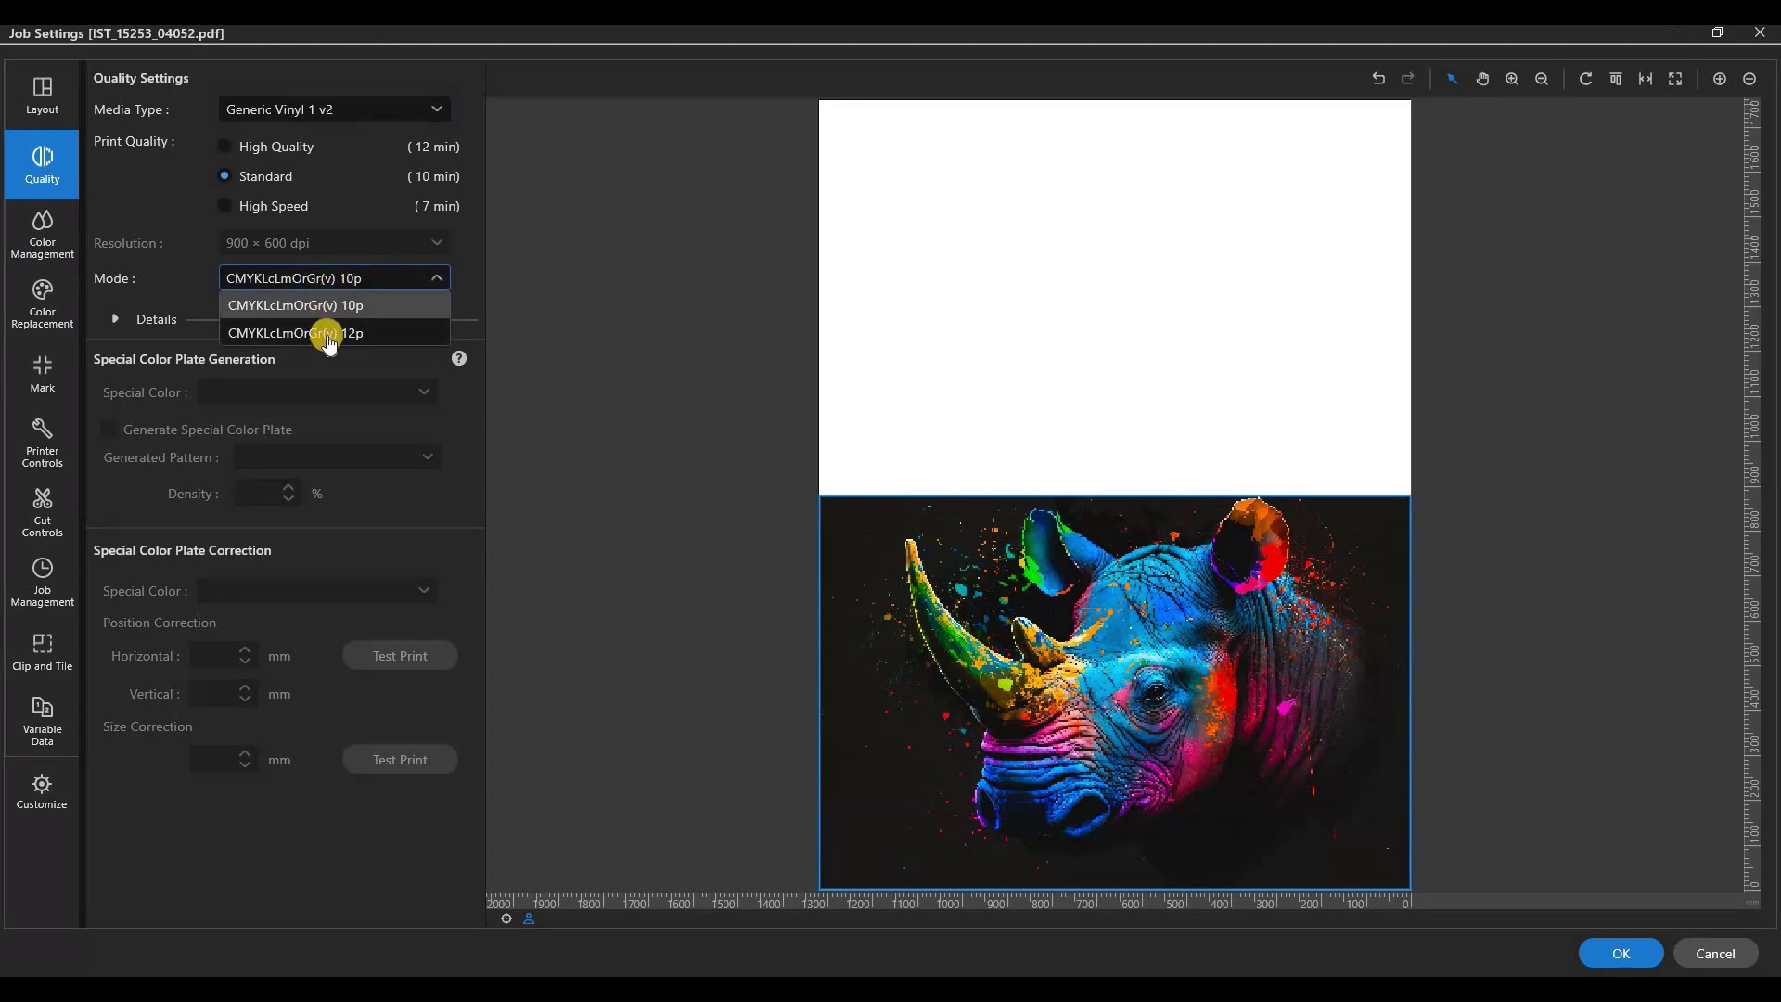
left_click(163, 199)
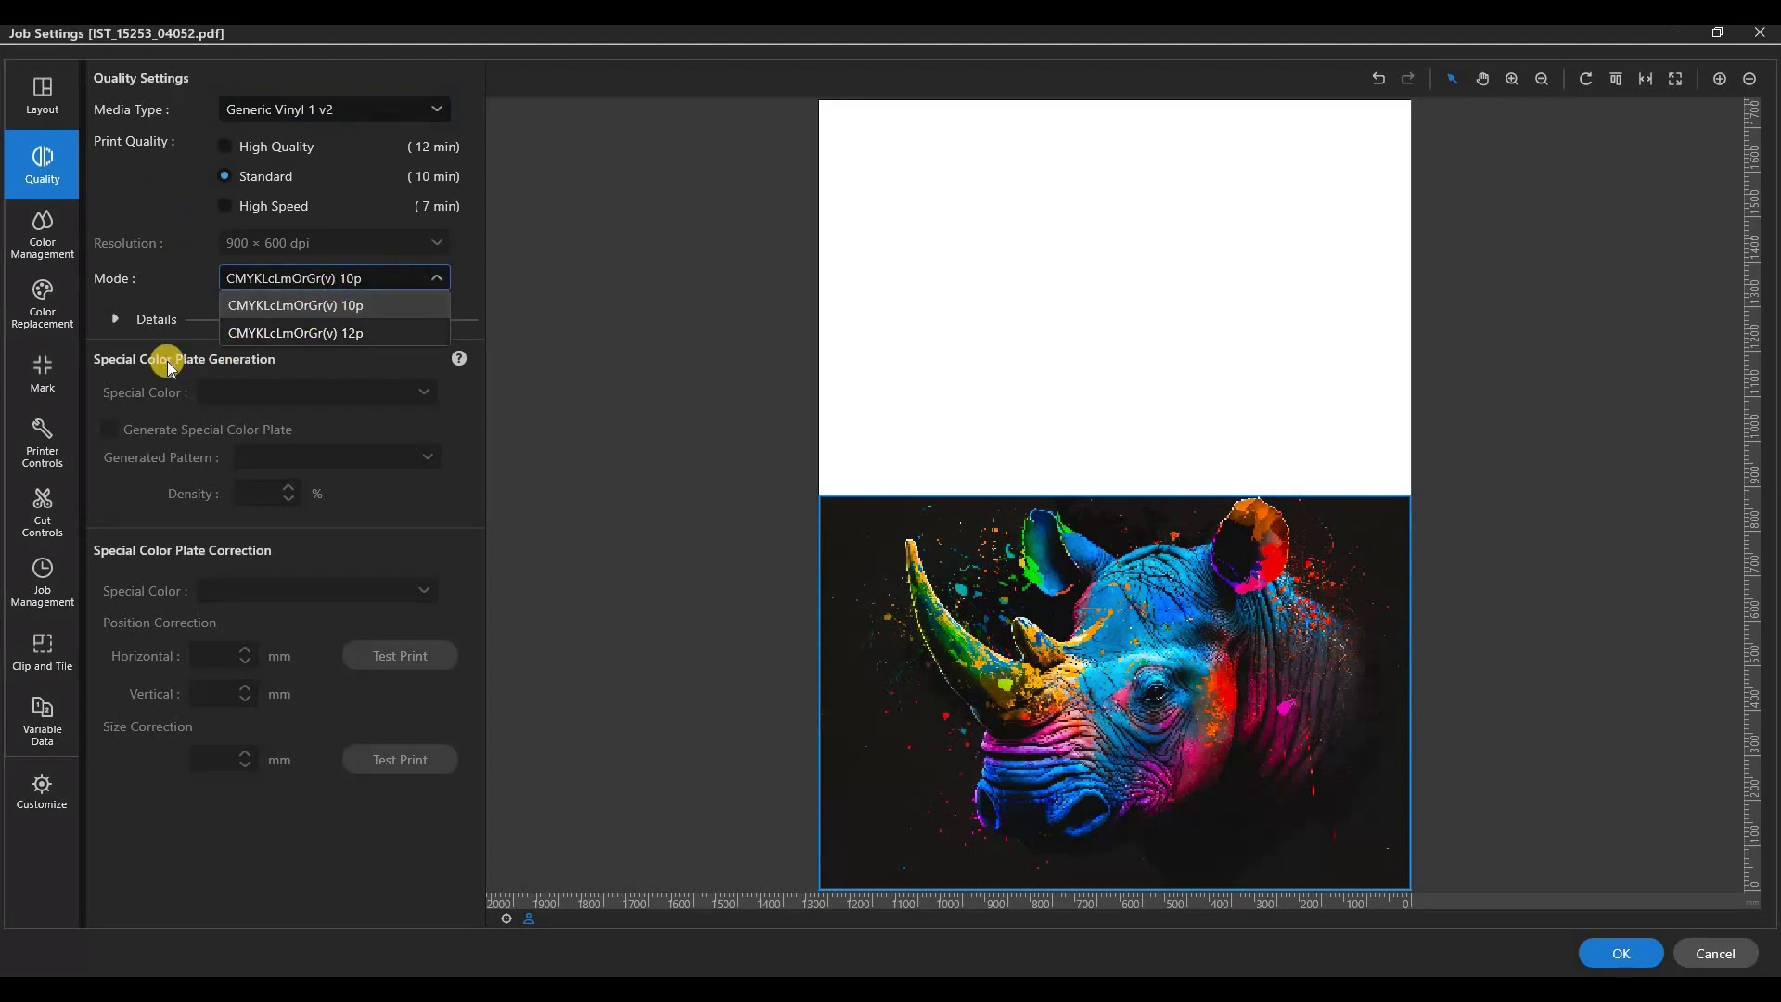
left_click(243, 371)
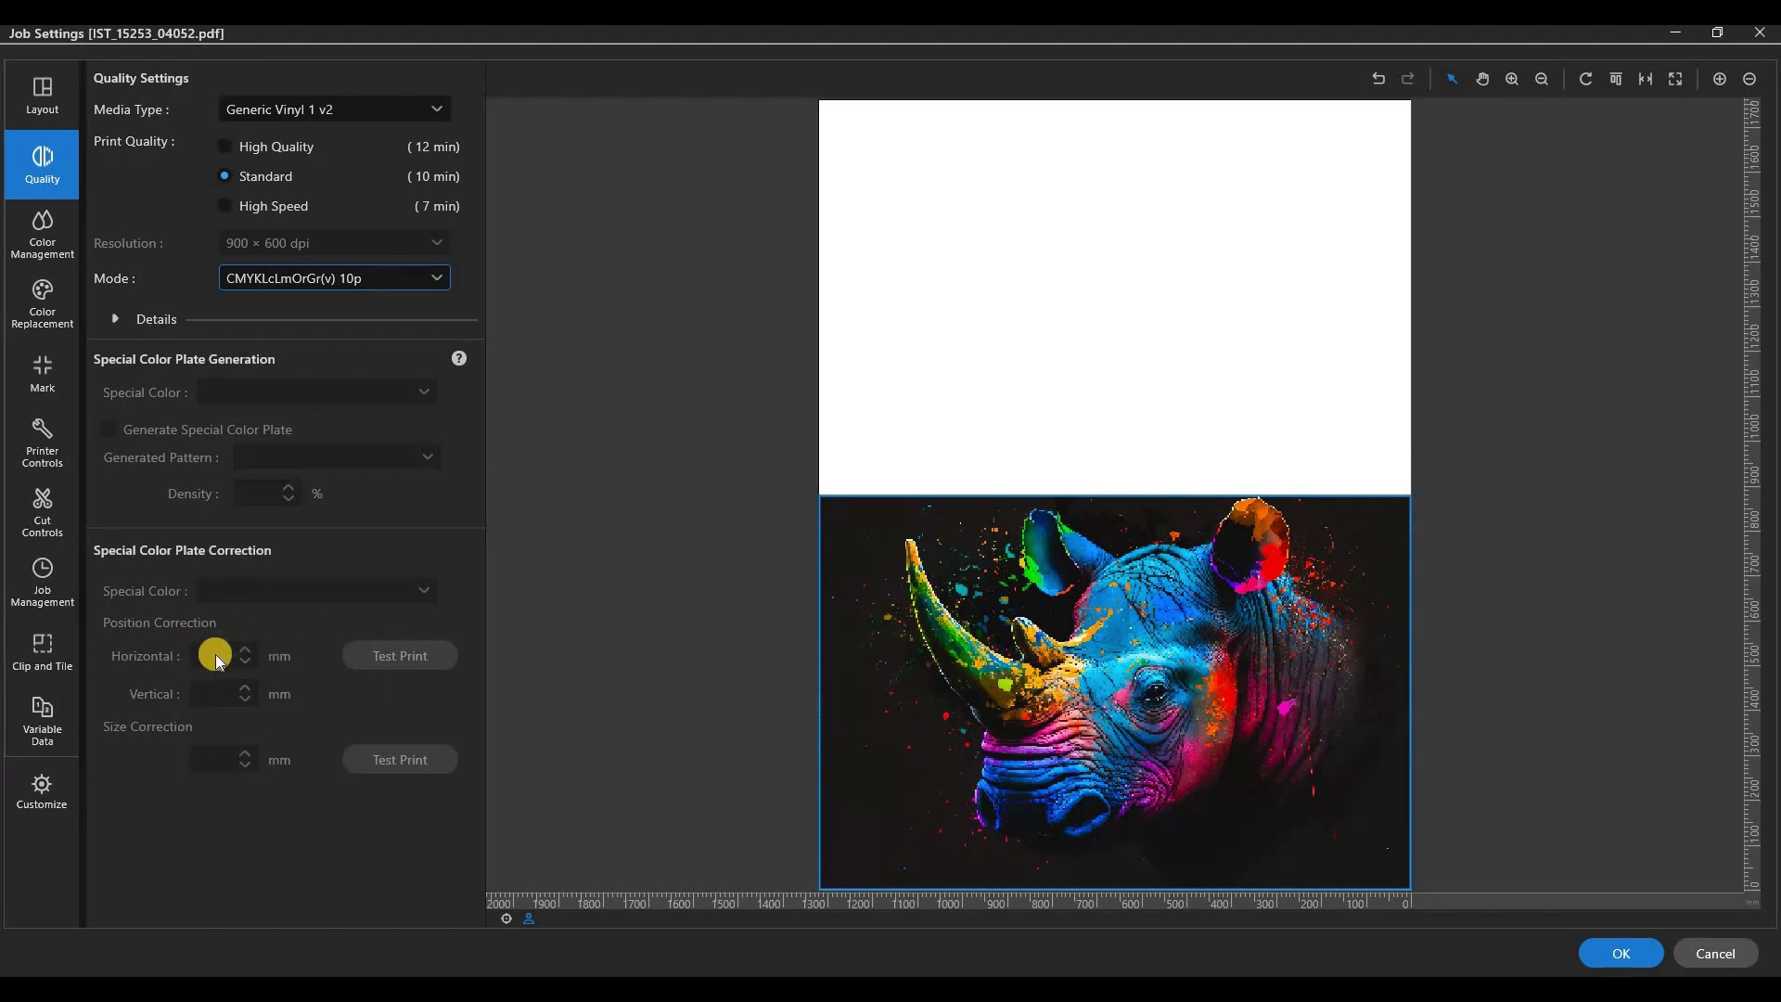
Look through the available color presets in the job's Color Management settings, keeping True Rich Color 3
left_click(42, 243)
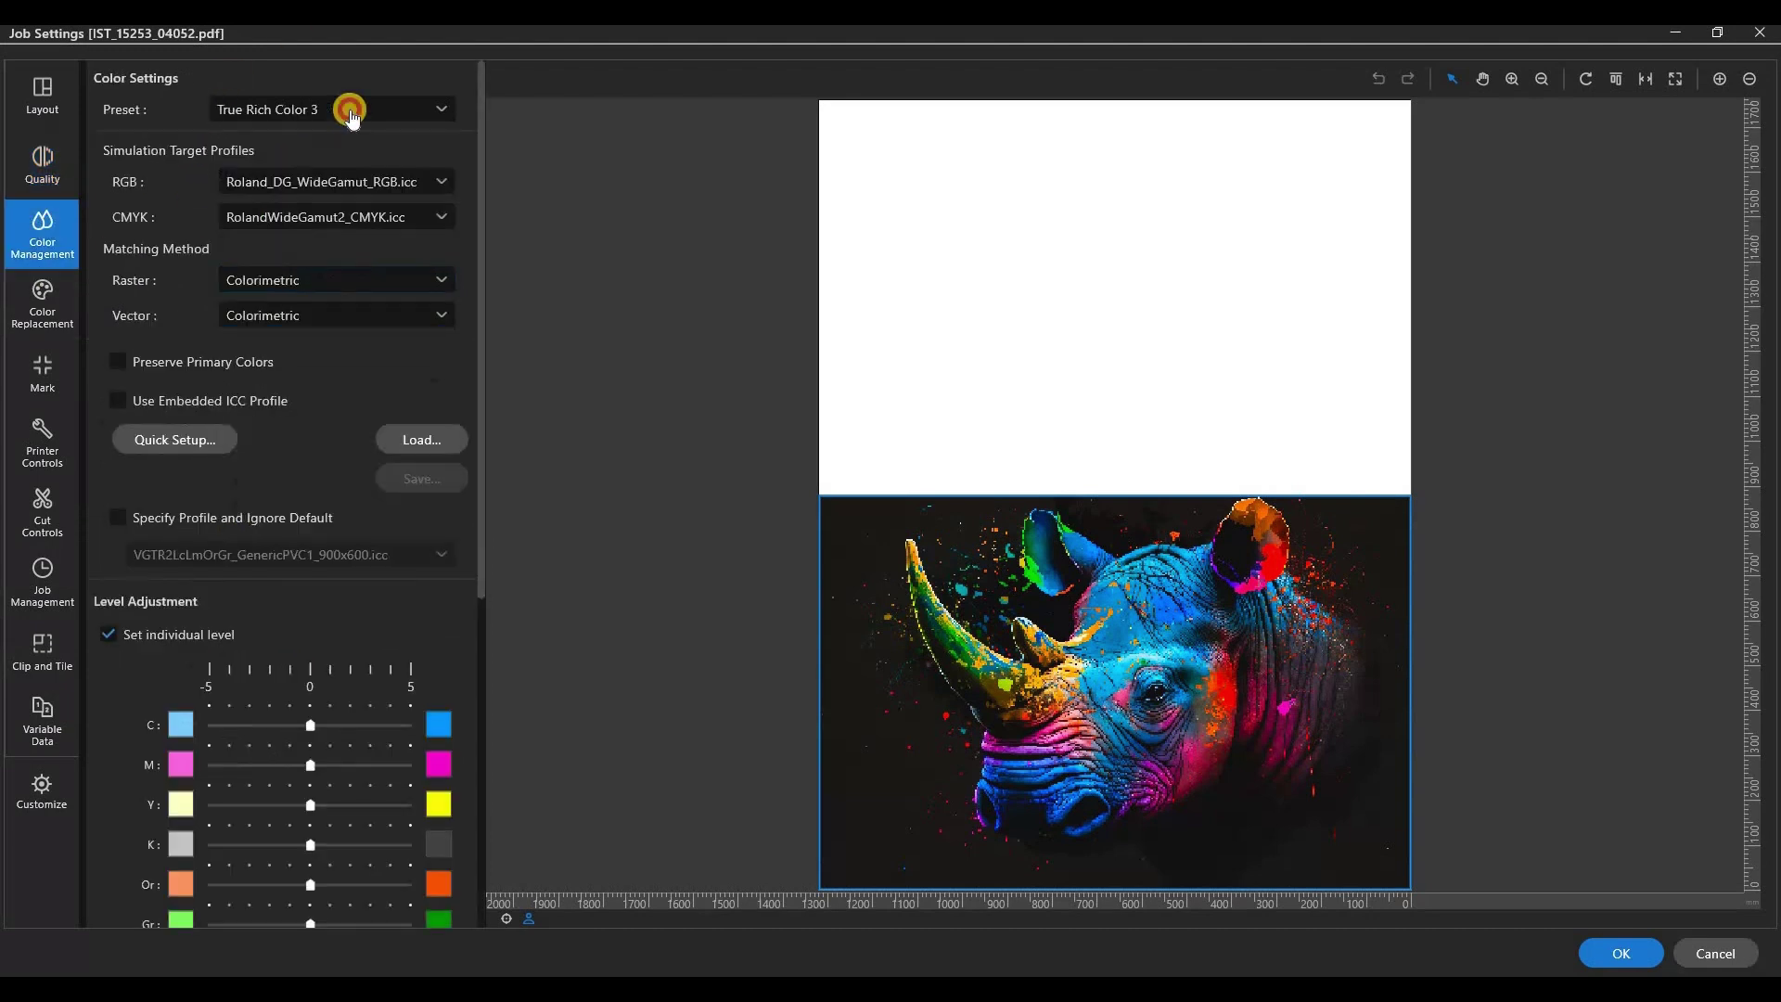
left_click(348, 112)
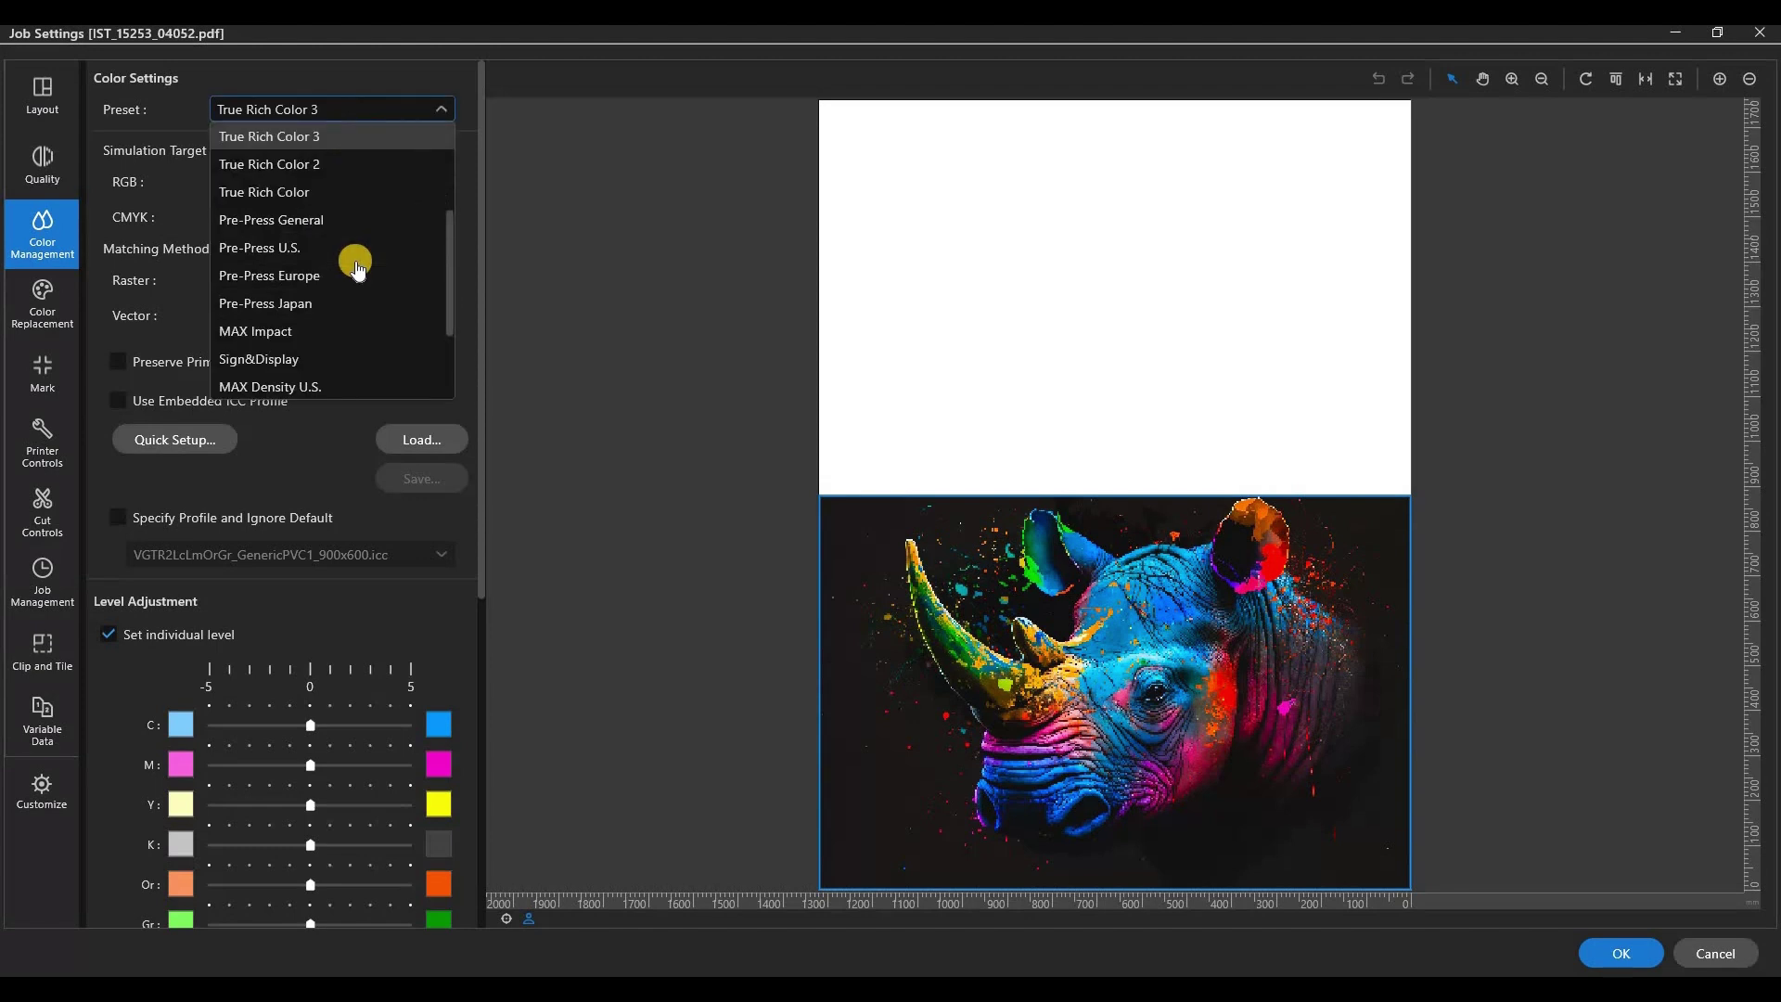
scroll(350, 268, "up", 2)
scroll(352, 288, "down", 3)
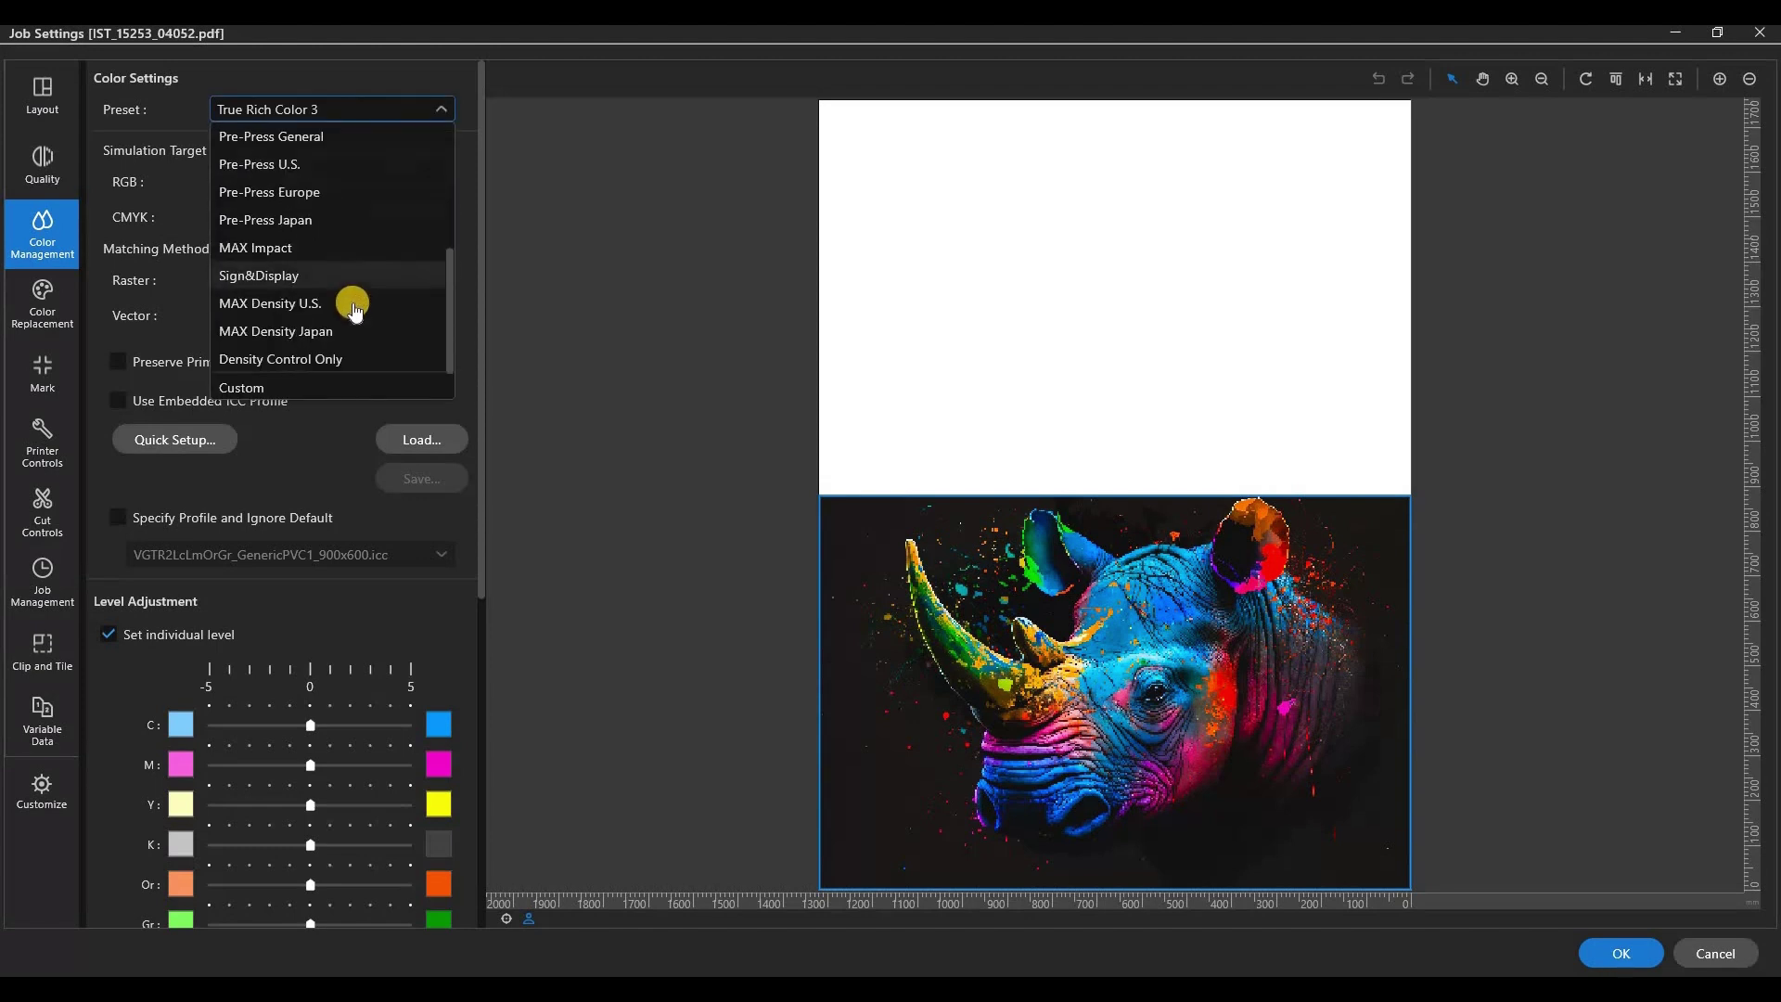
scroll(352, 278, "down", 2)
scroll(350, 215, "up", 3)
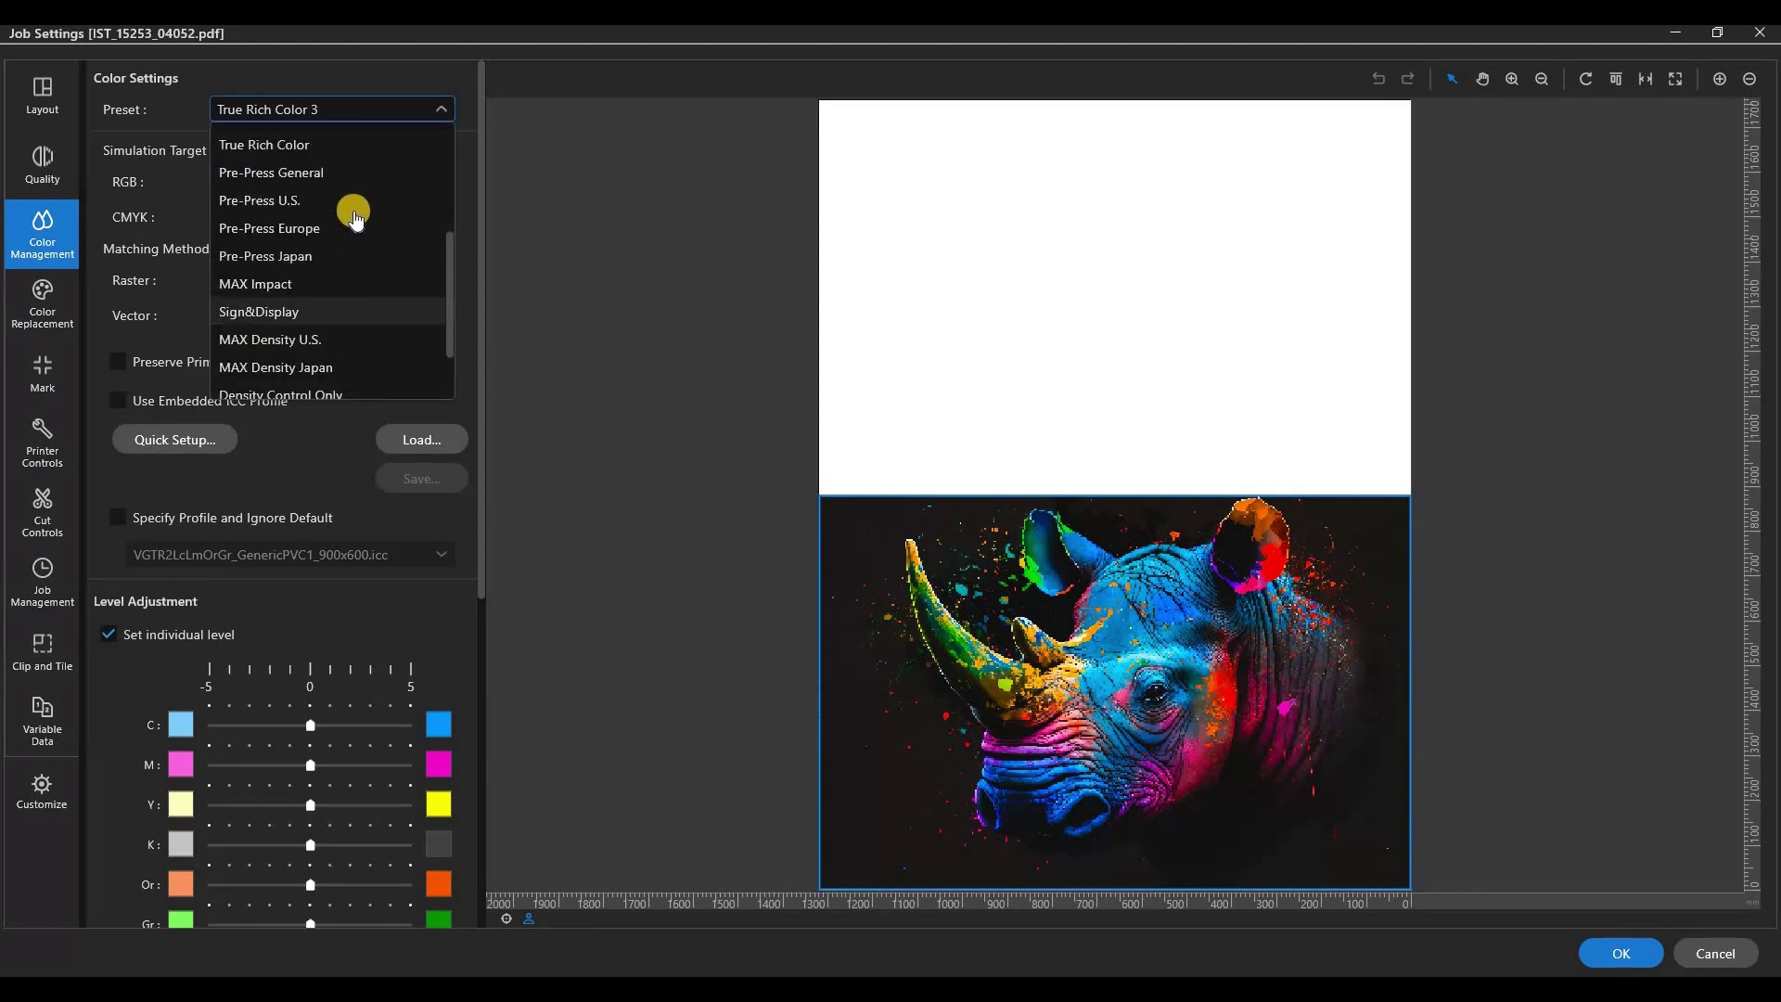
scroll(398, 194, "up", 1)
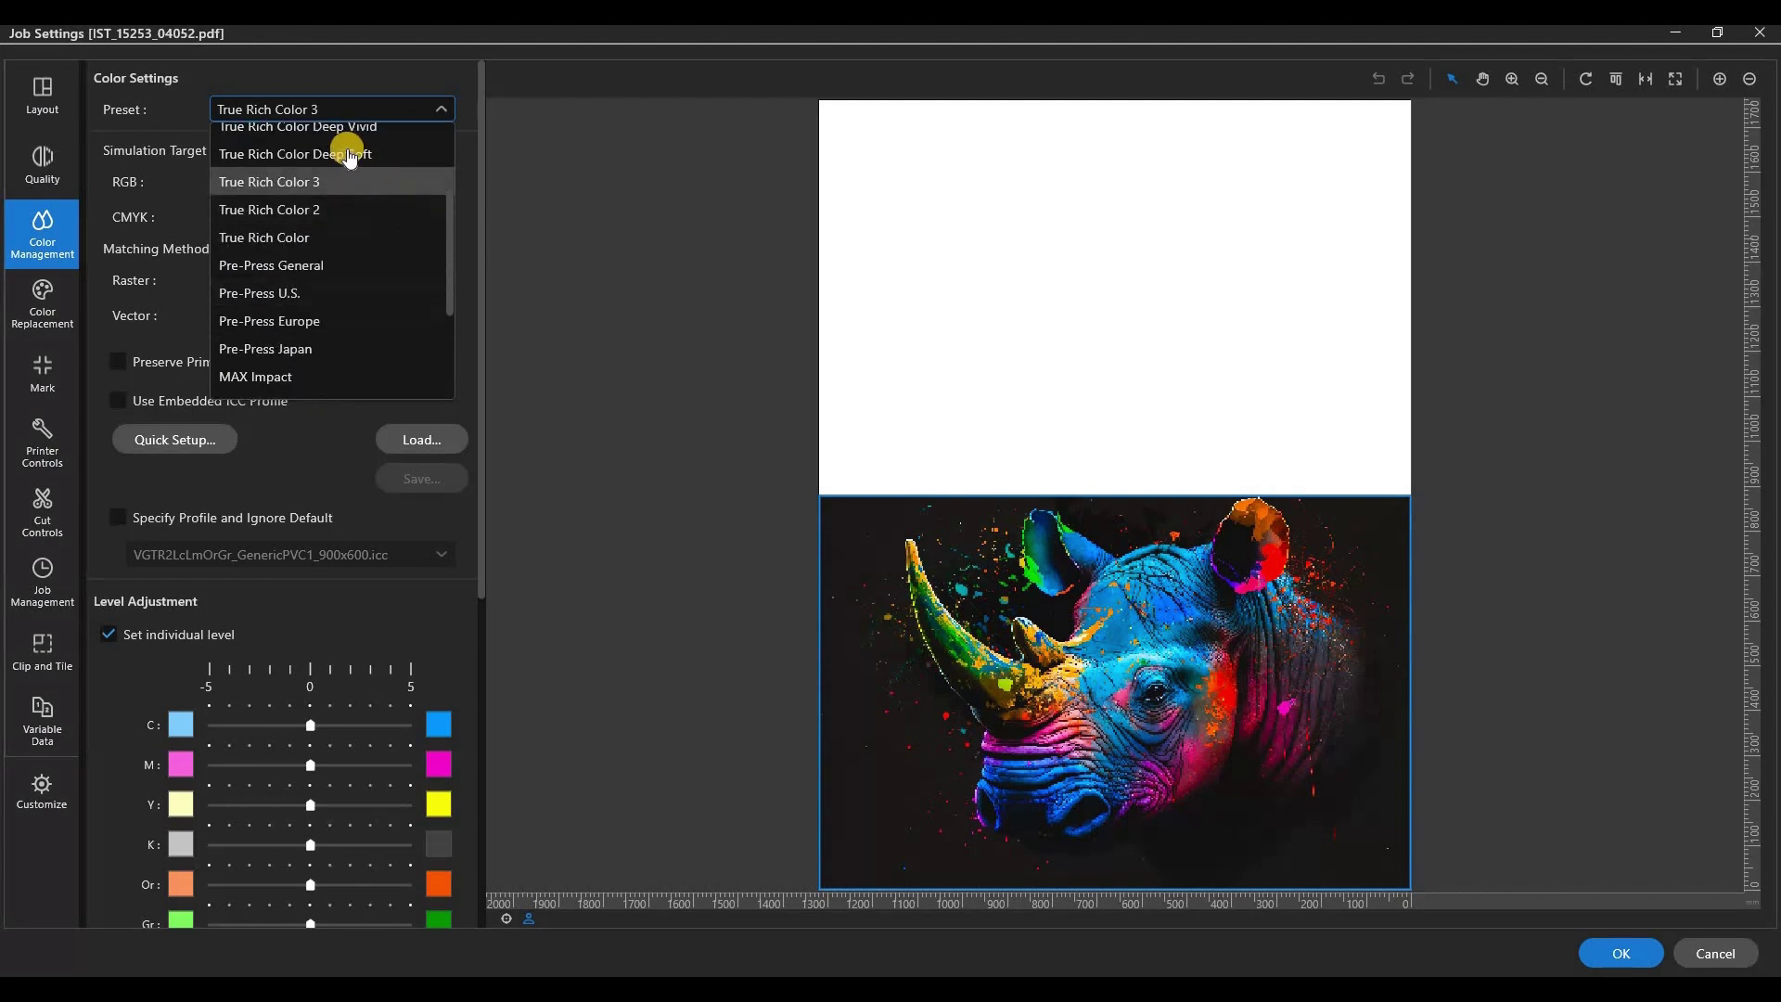
scroll(302, 255, "up", 2)
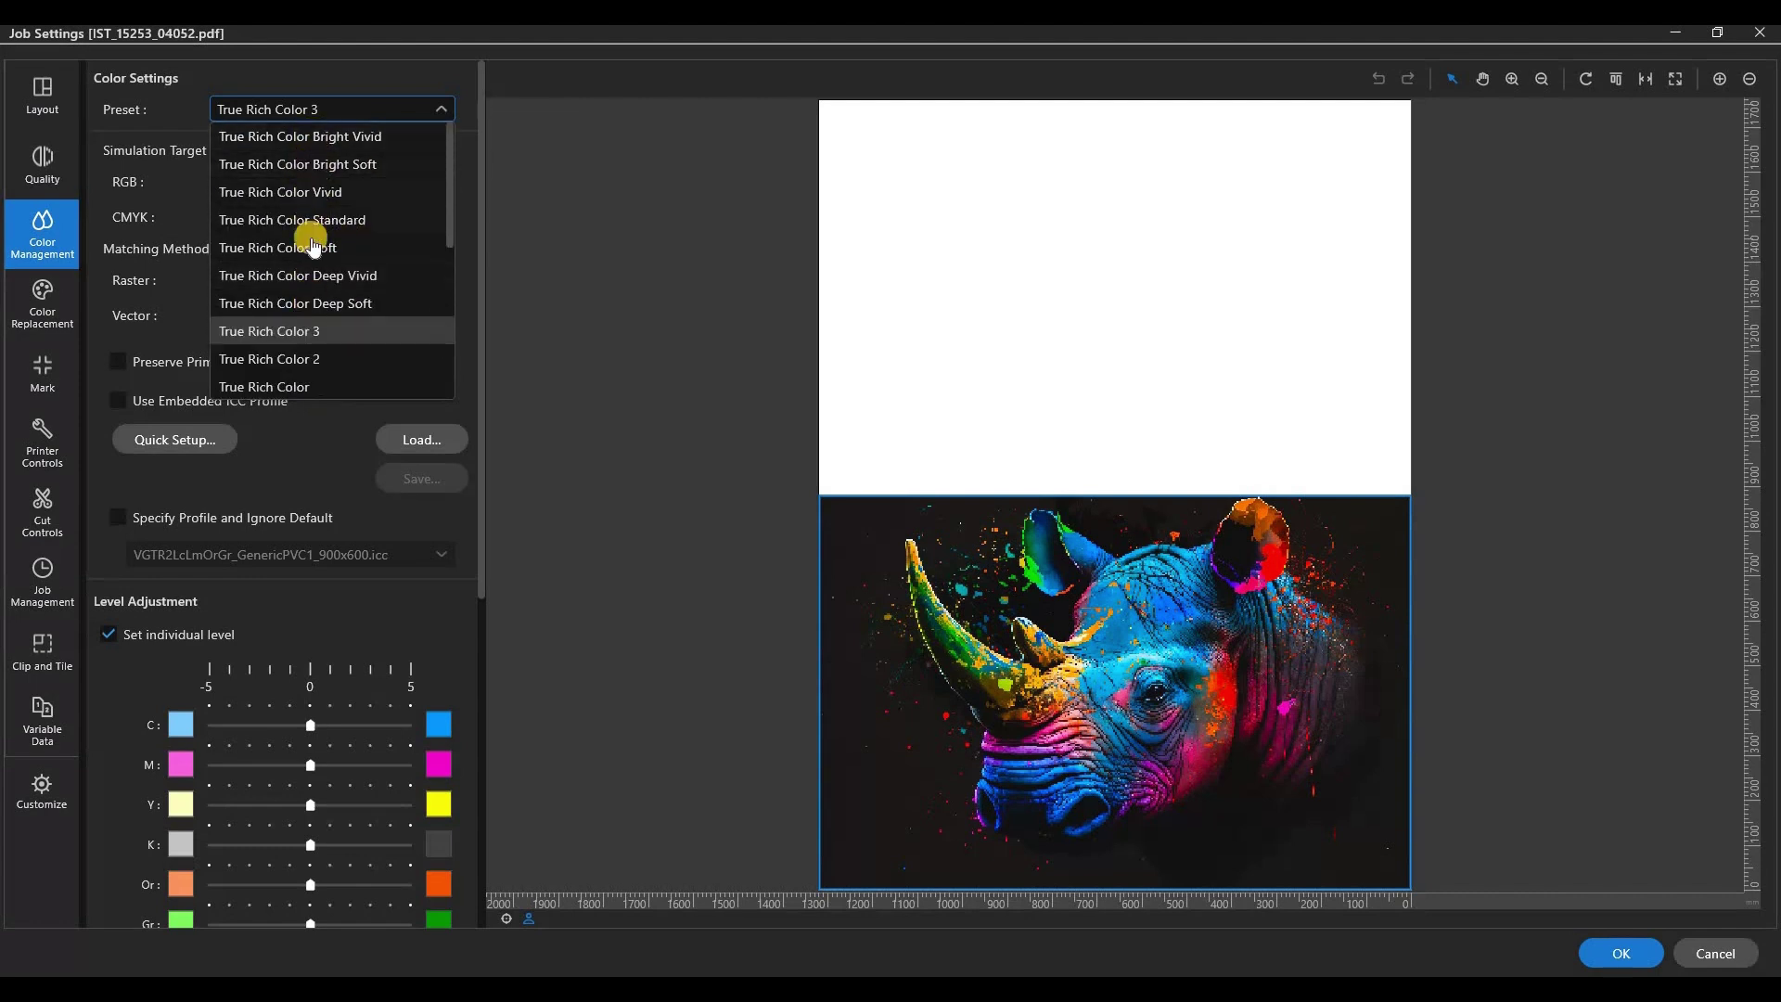
left_click(323, 74)
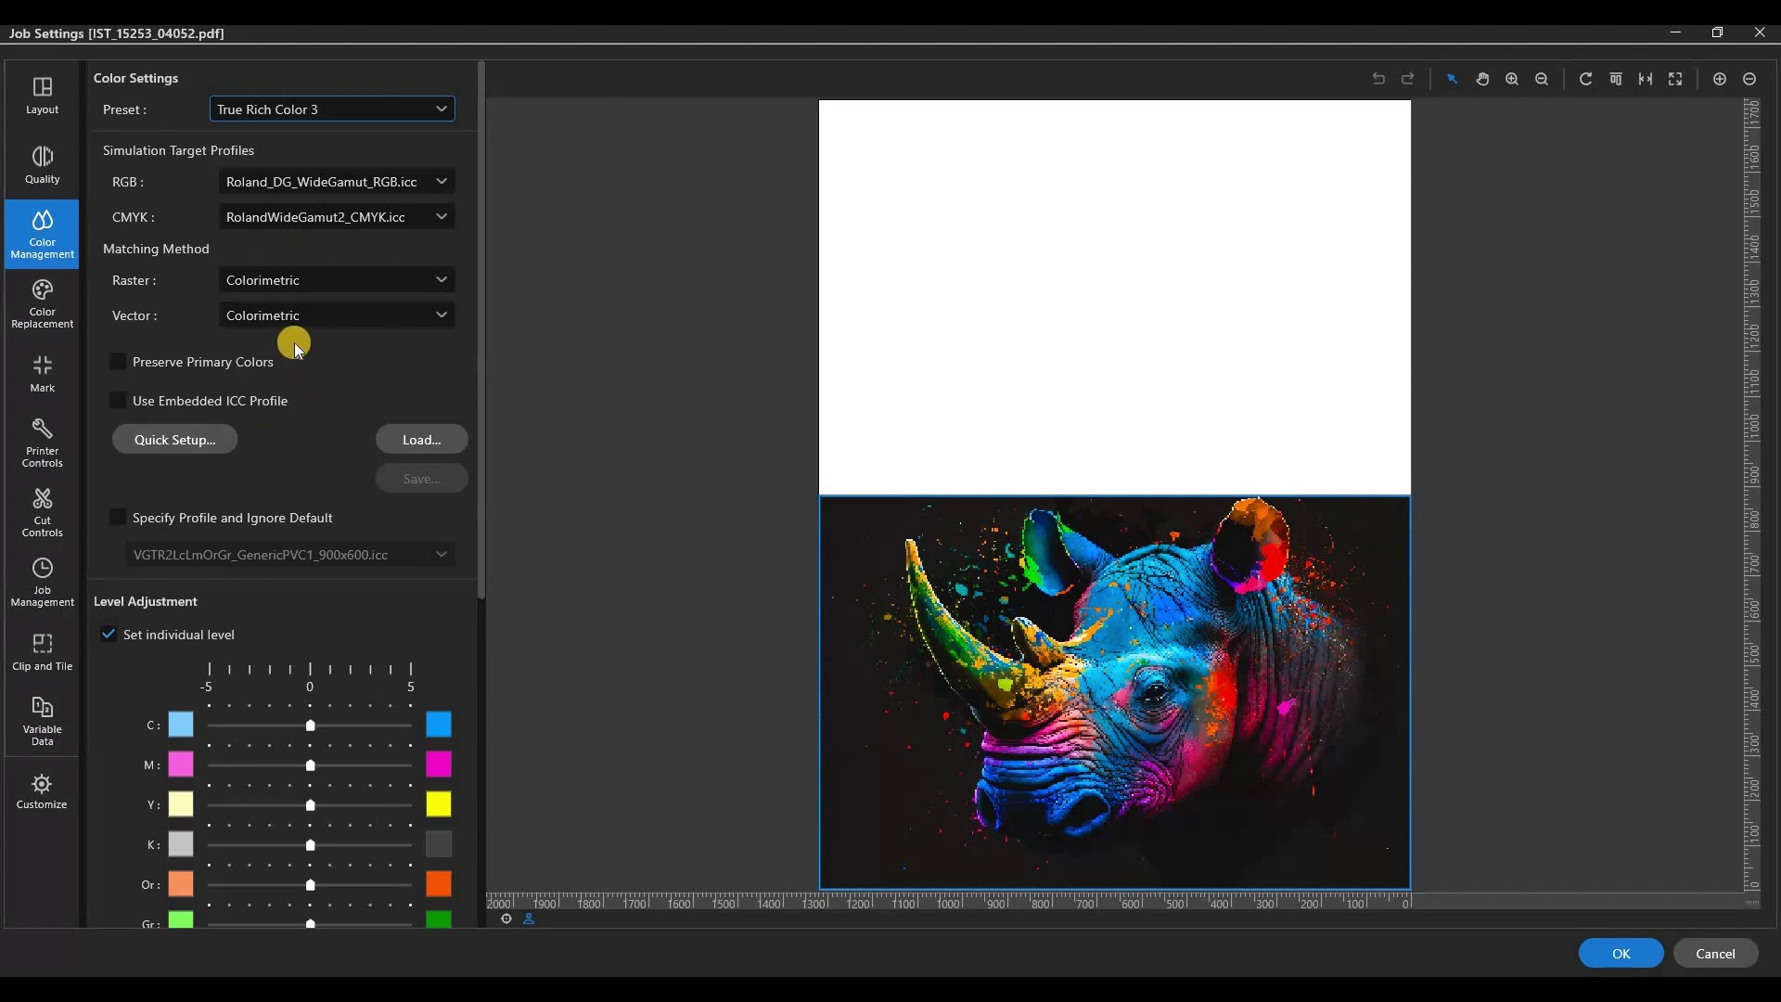
Try lowering the cyan level to -3.0 and the contrast to -2.0 in the level adjustments, and reset them
scroll(278, 259, "down", 3)
scroll(265, 260, "down", 1)
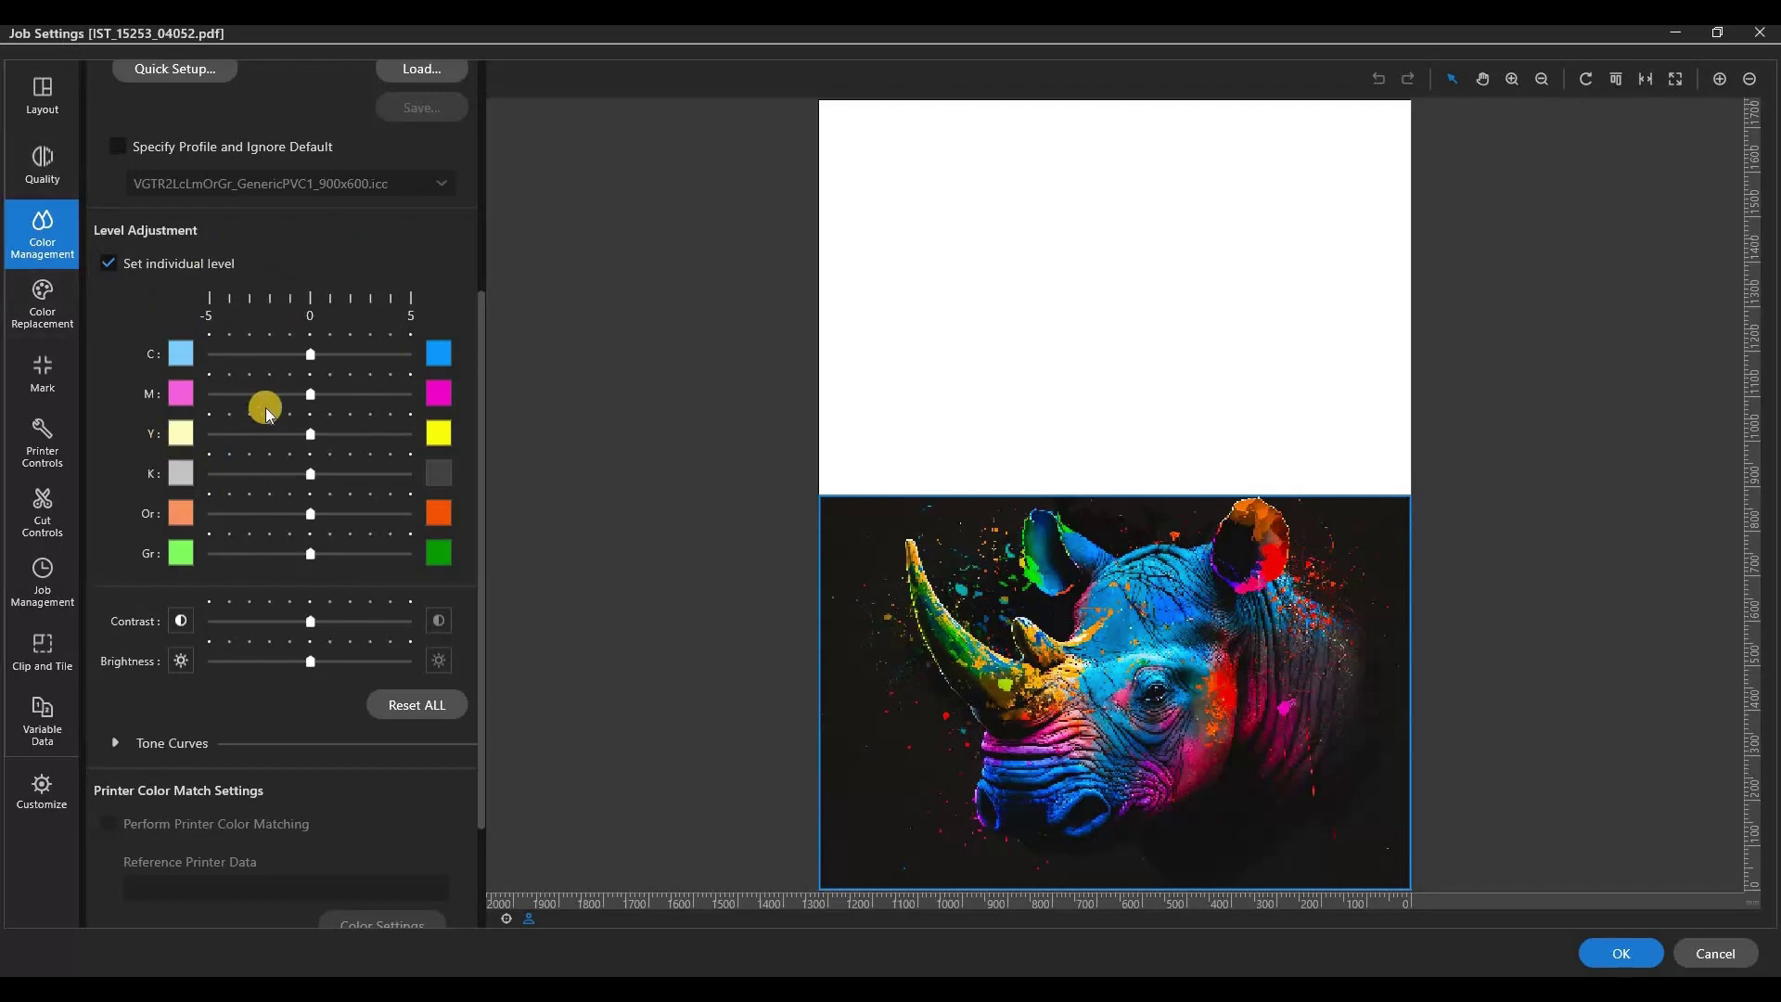
left_click(316, 355)
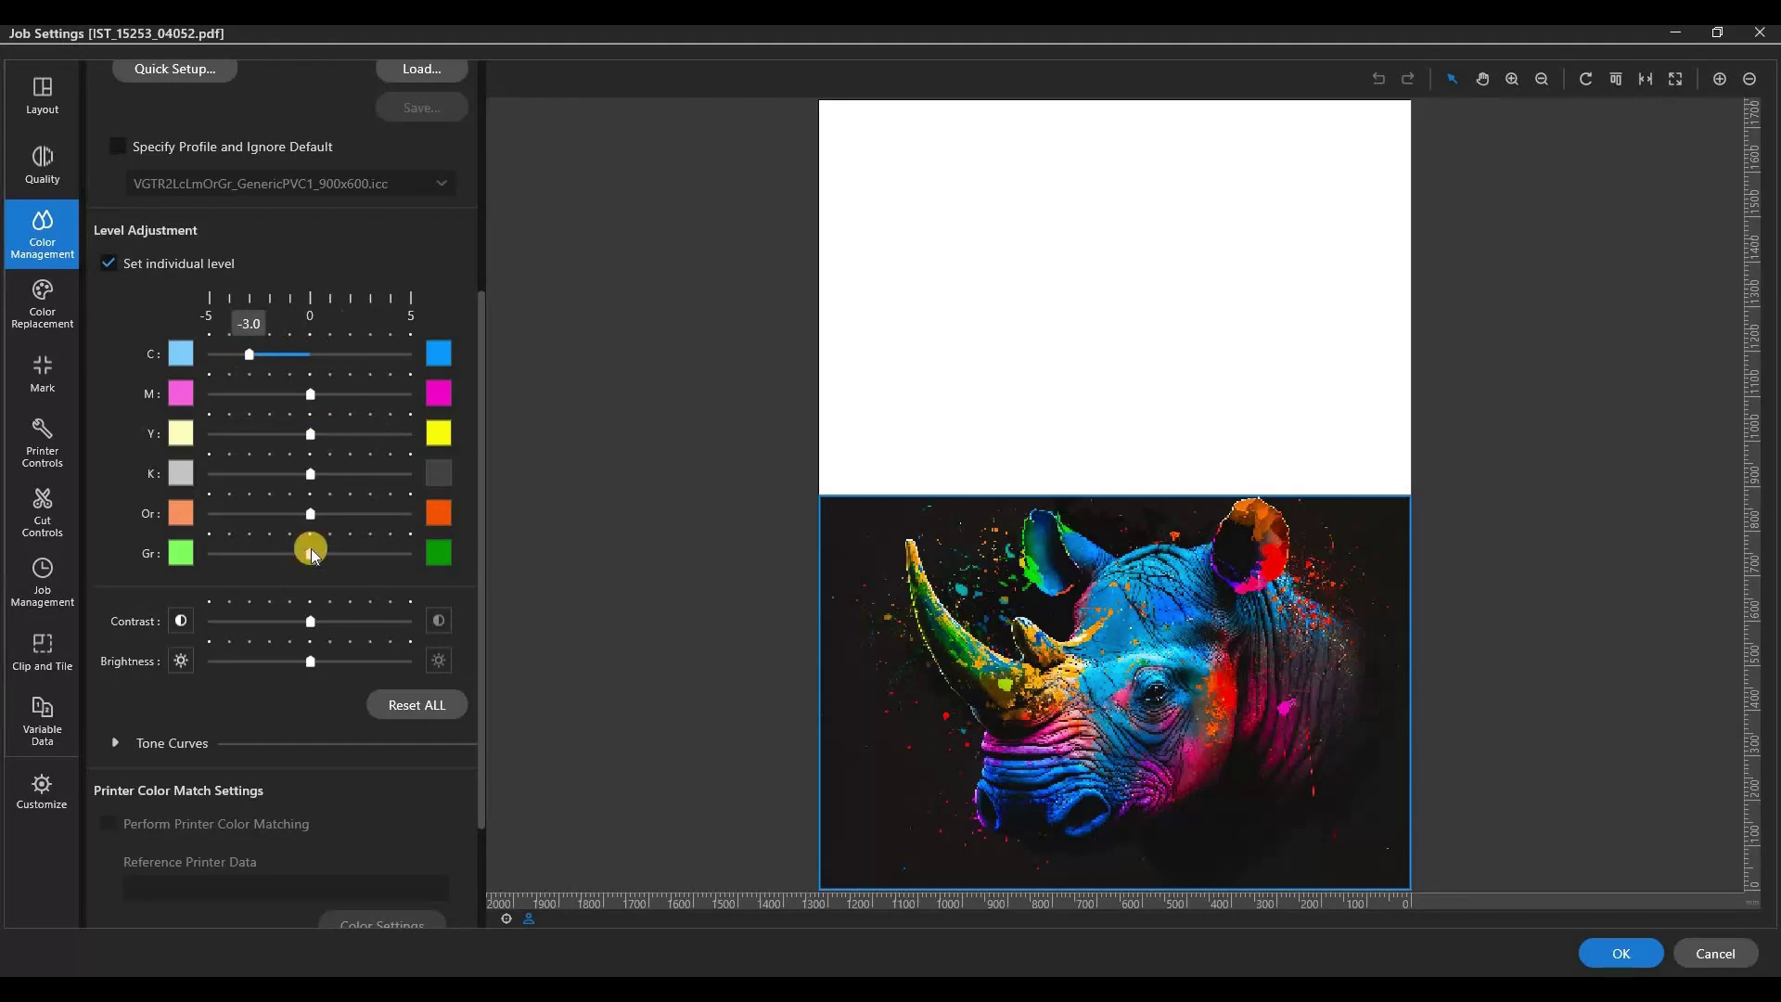
left_click_drag(311, 623, 367, 618)
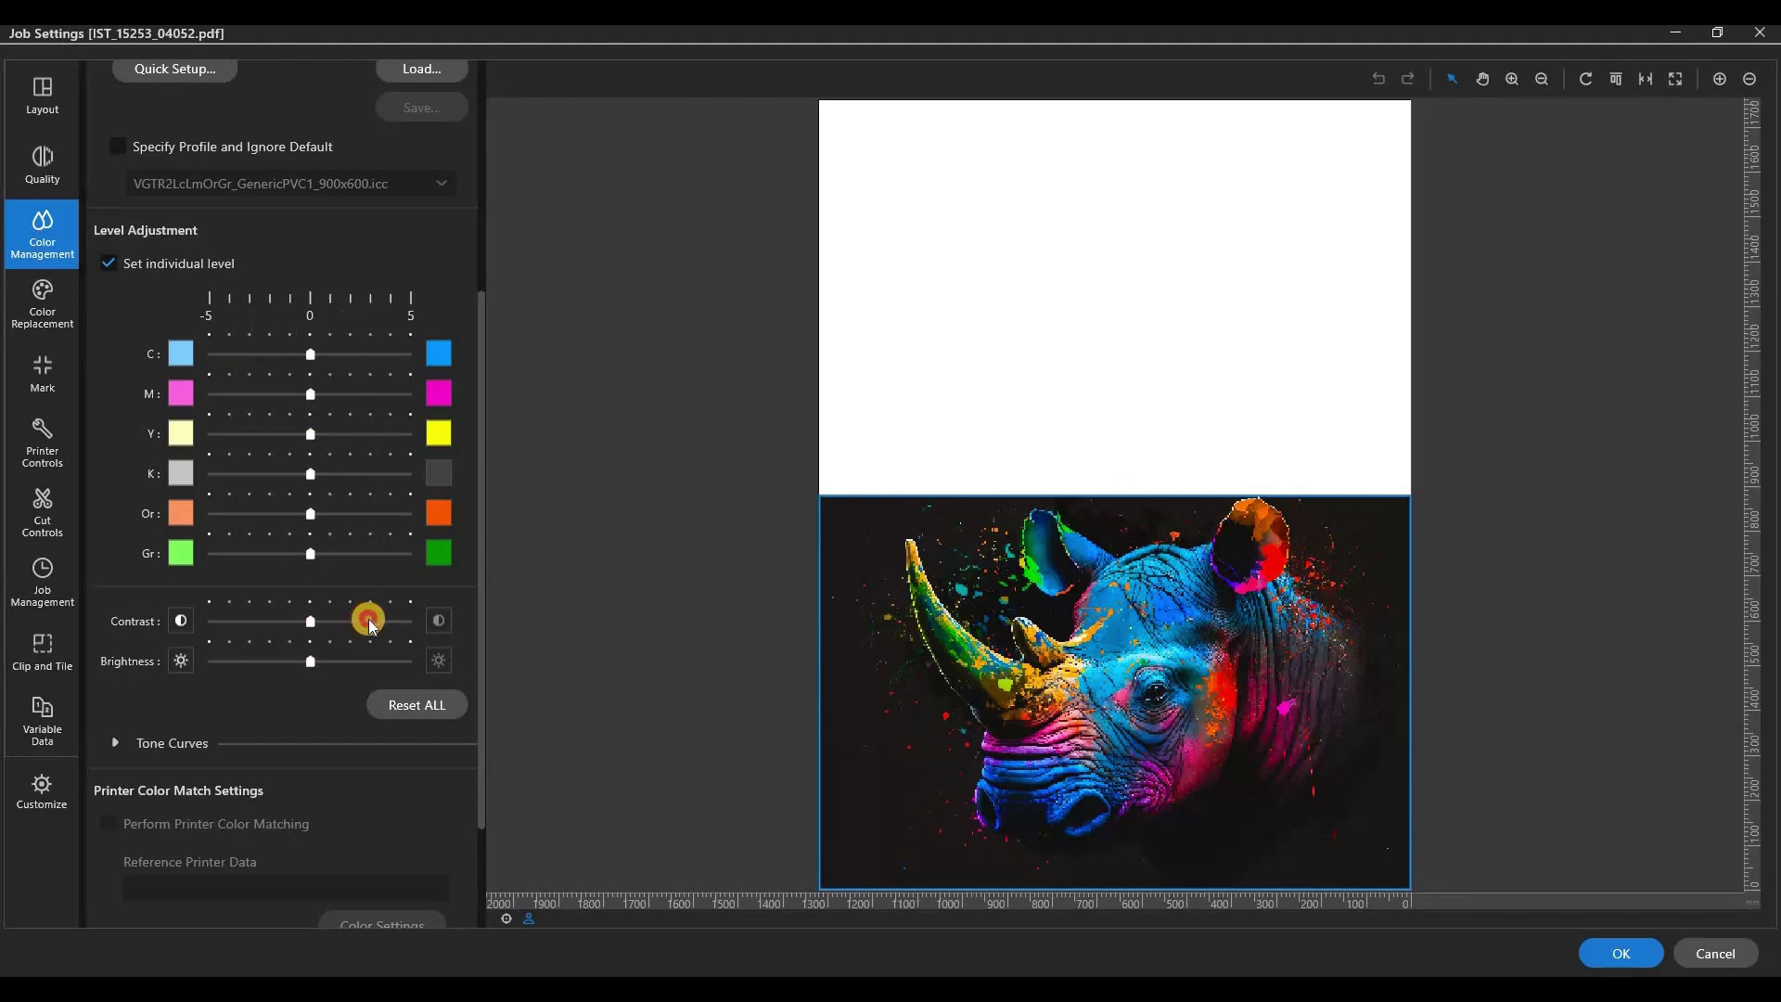
left_click(409, 707)
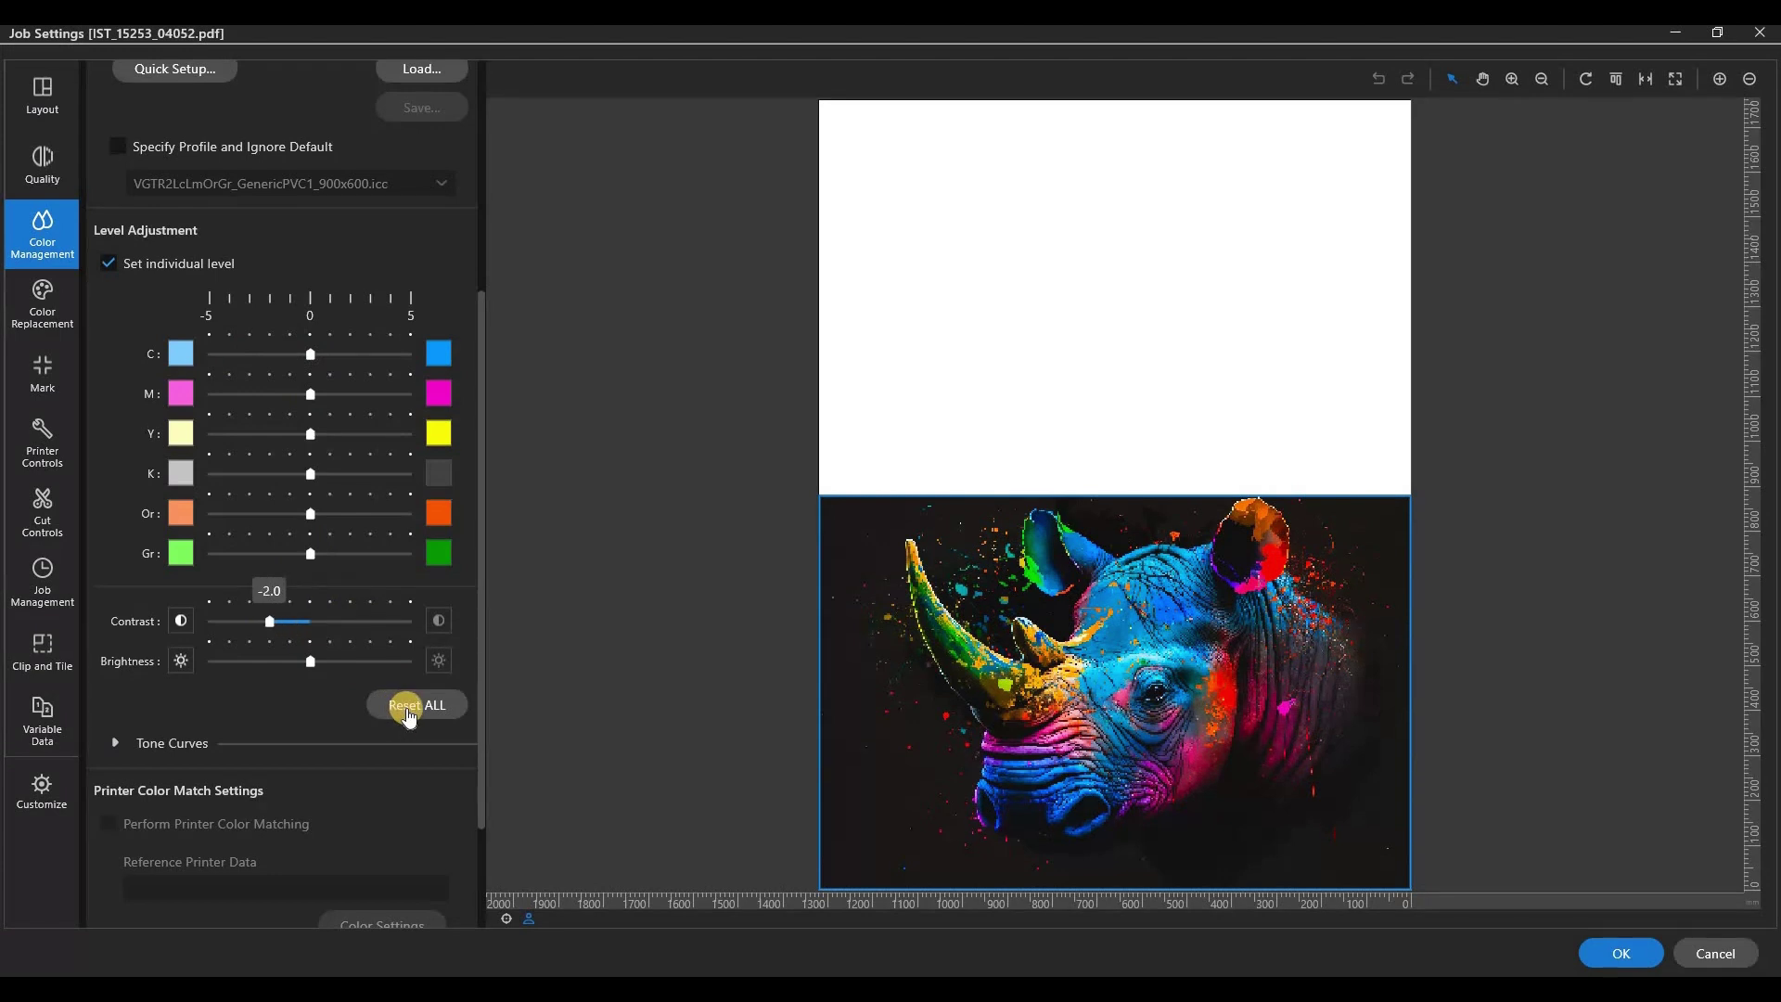
Try raising the contrast to 2 and the C, M, Y and K levels to 5, and reset all level adjustments
left_click(439, 621)
left_click(440, 622)
left_click(351, 434)
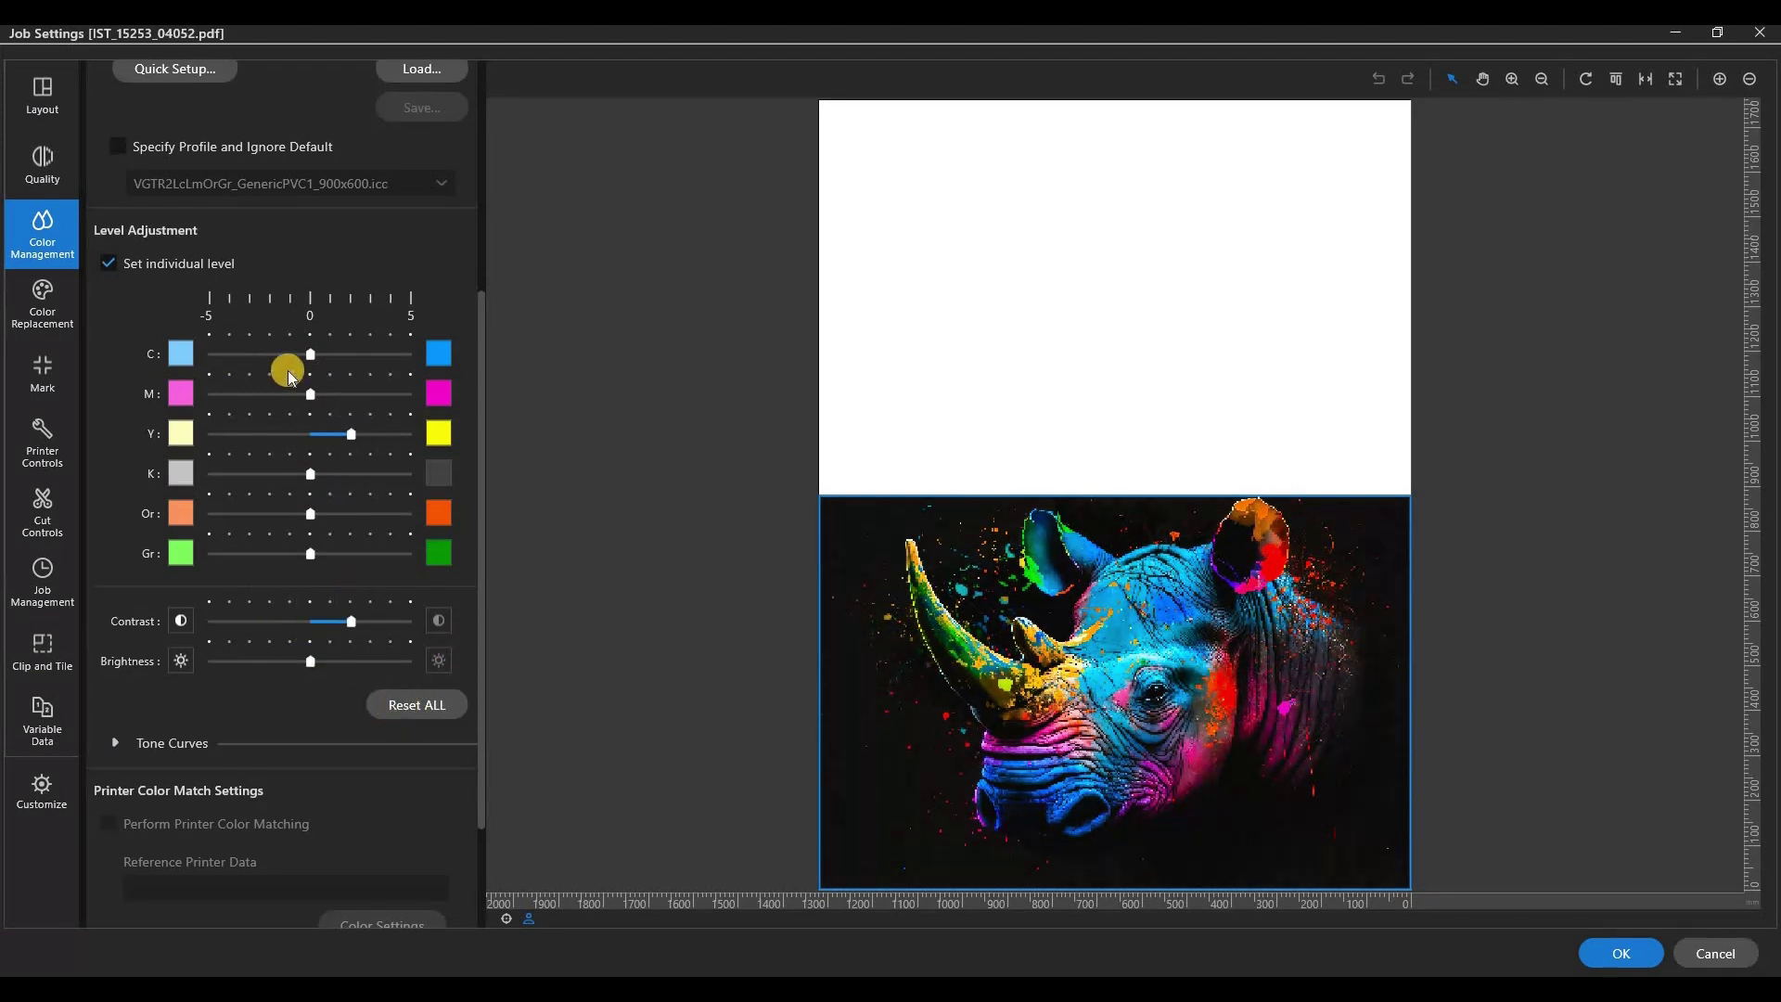
key("Right")
key("Right")
key("Right")
key("Right")
key("Right")
key("Right")
key("Right")
key("Right")
key("Right")
key("Right")
left_click(311, 474)
left_click(411, 433)
left_click(413, 474)
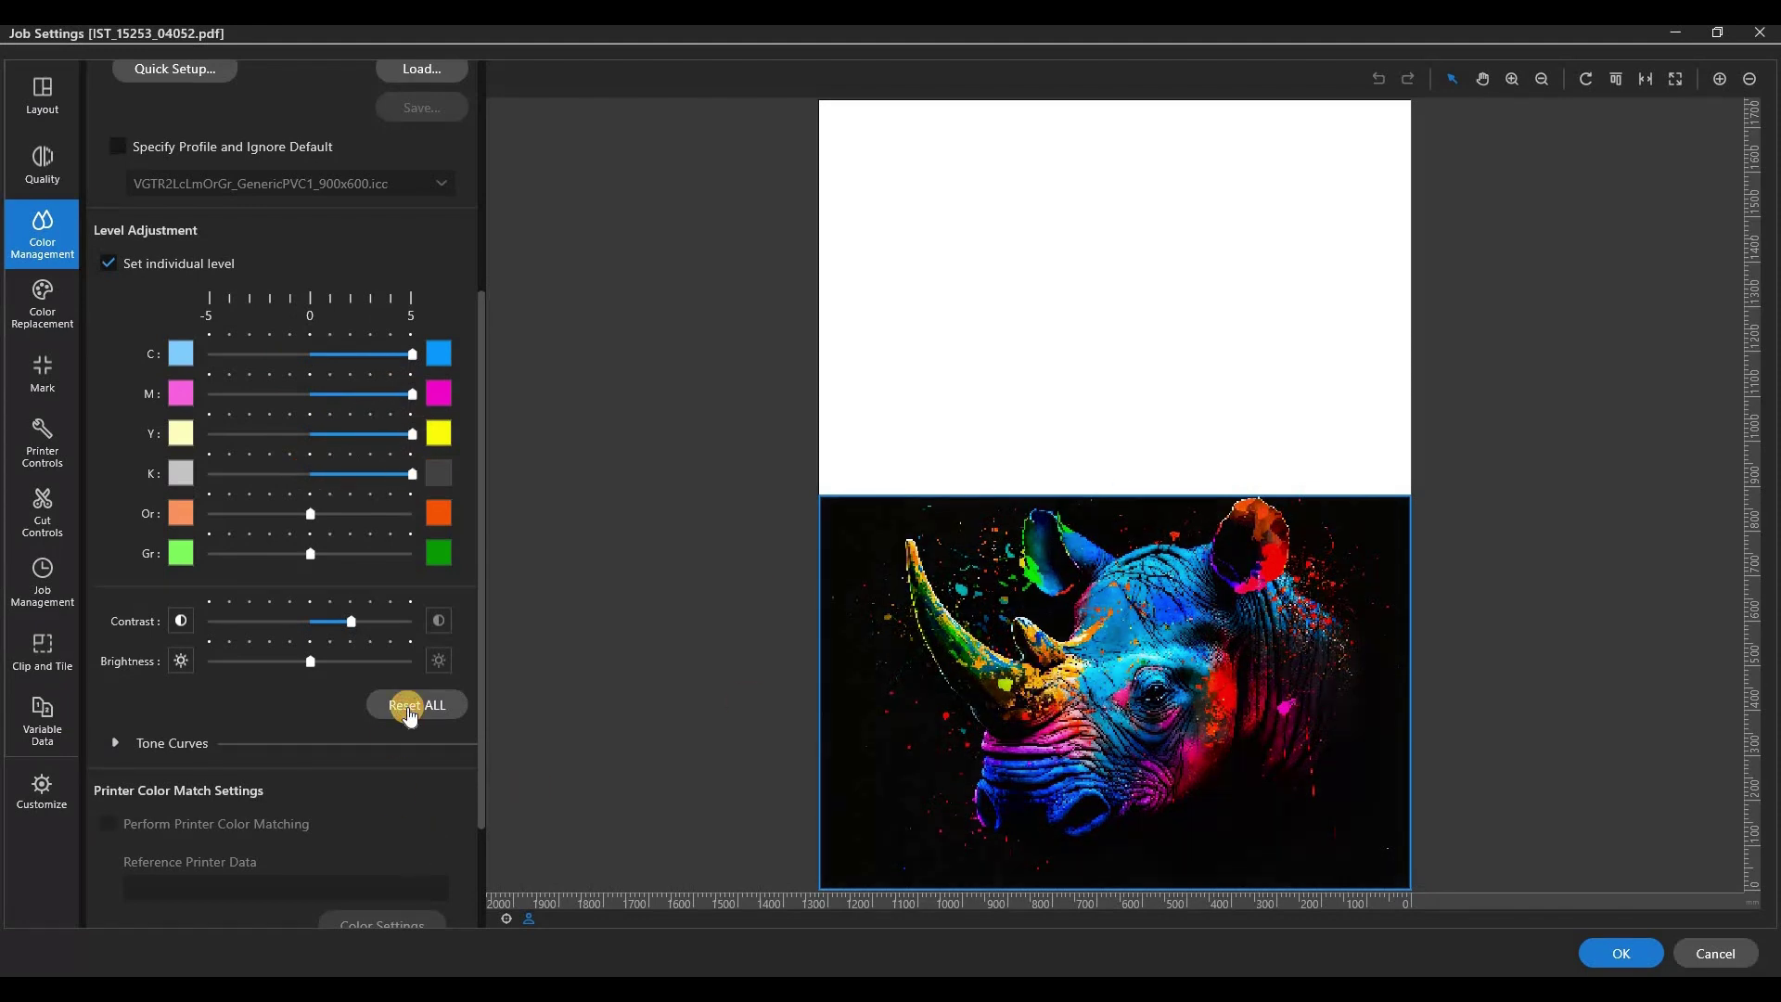
left_click(411, 712)
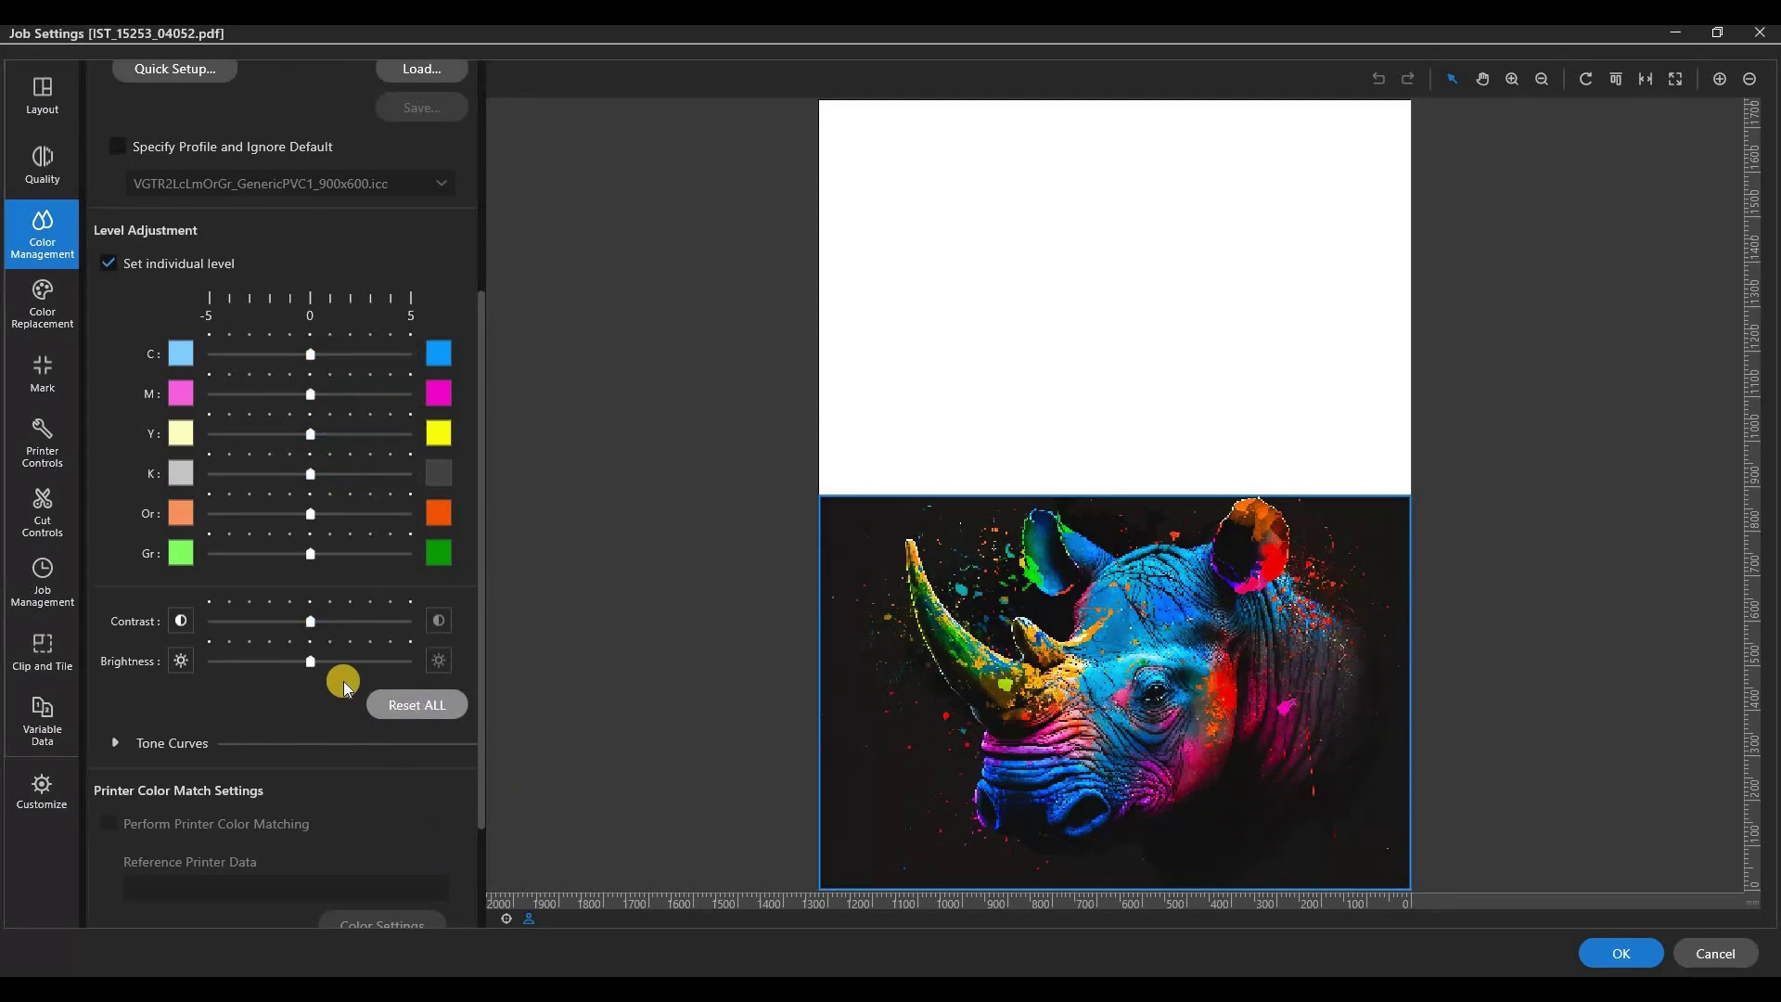
Look over the Printer Color Match settings and the Color Replacement options for spot and special colors
scroll(192, 591, "down", 3)
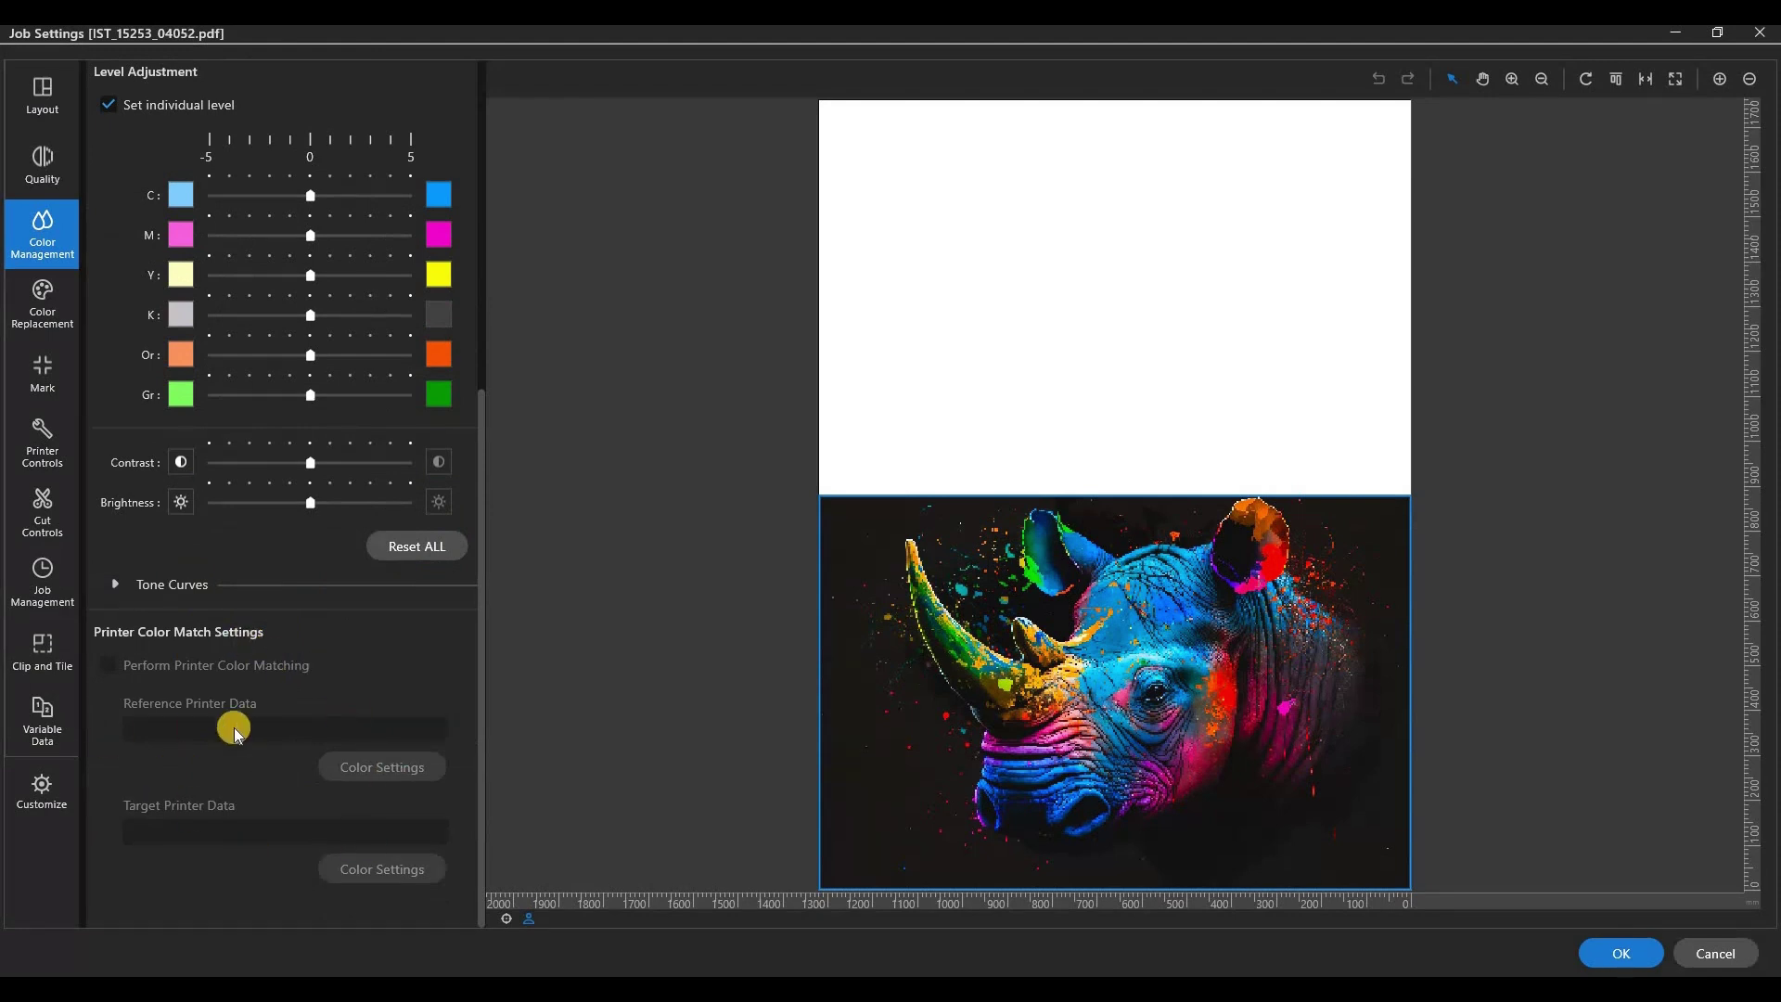
left_click(59, 304)
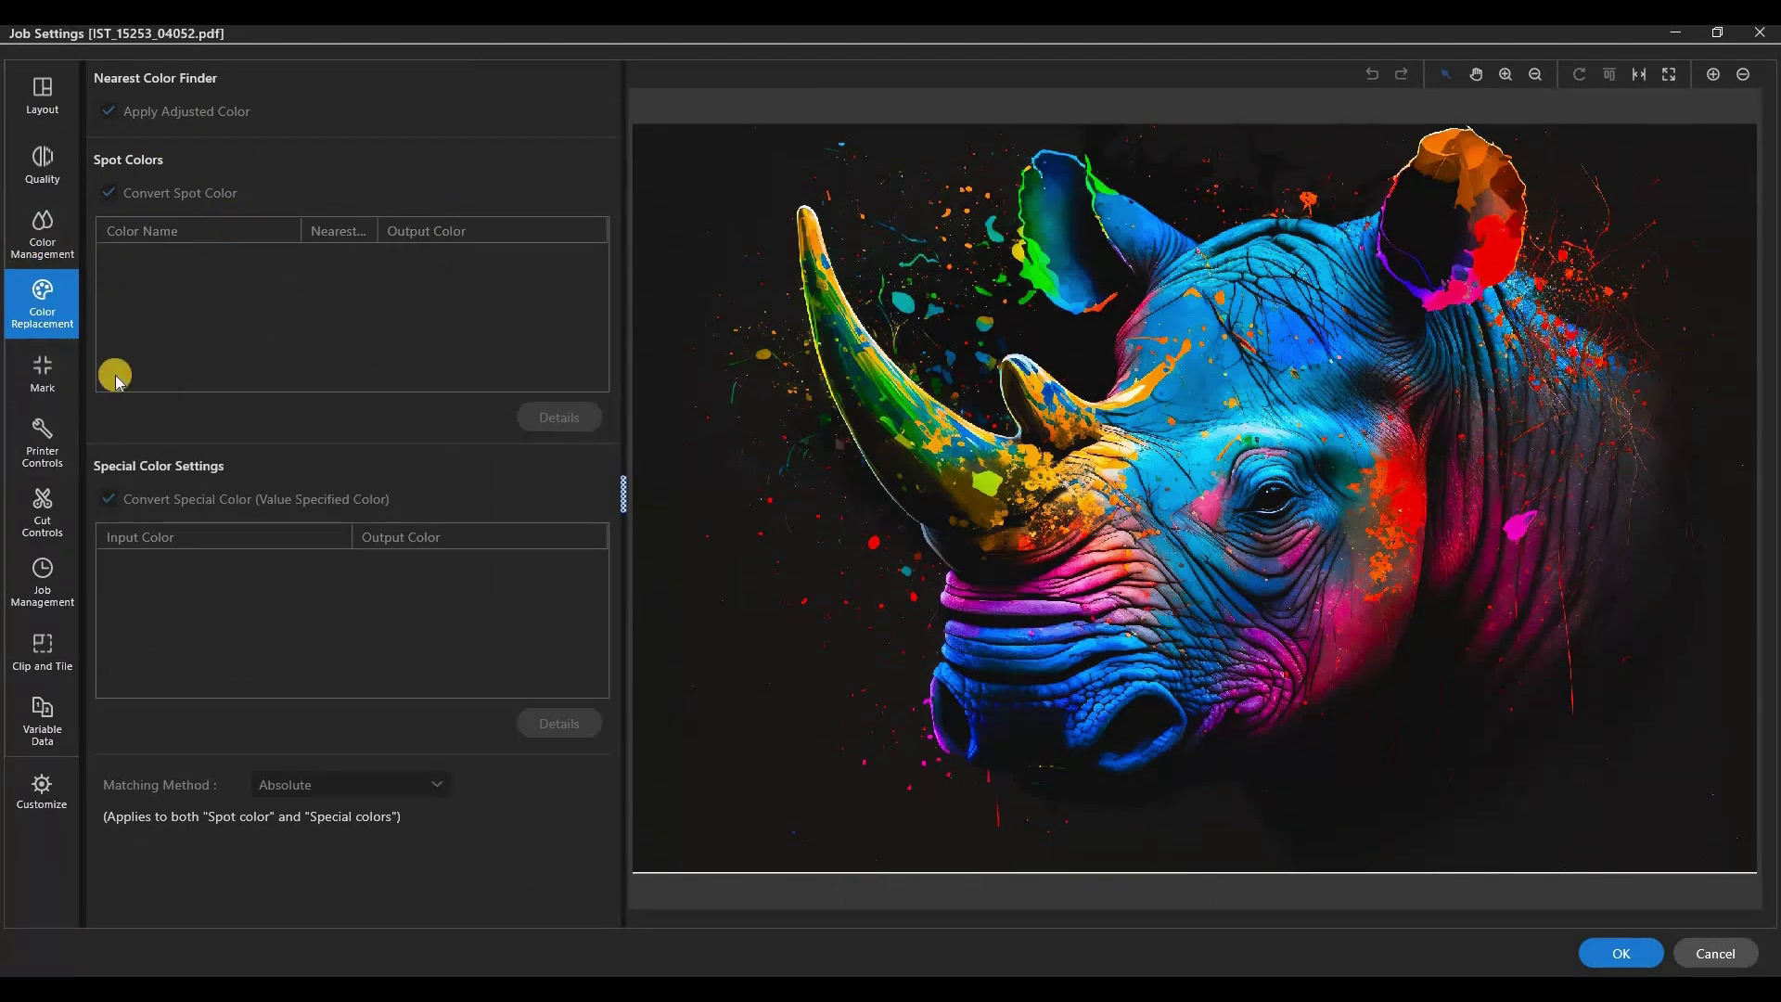
Set the job's mark type to Trim Marks
left_click(267, 110)
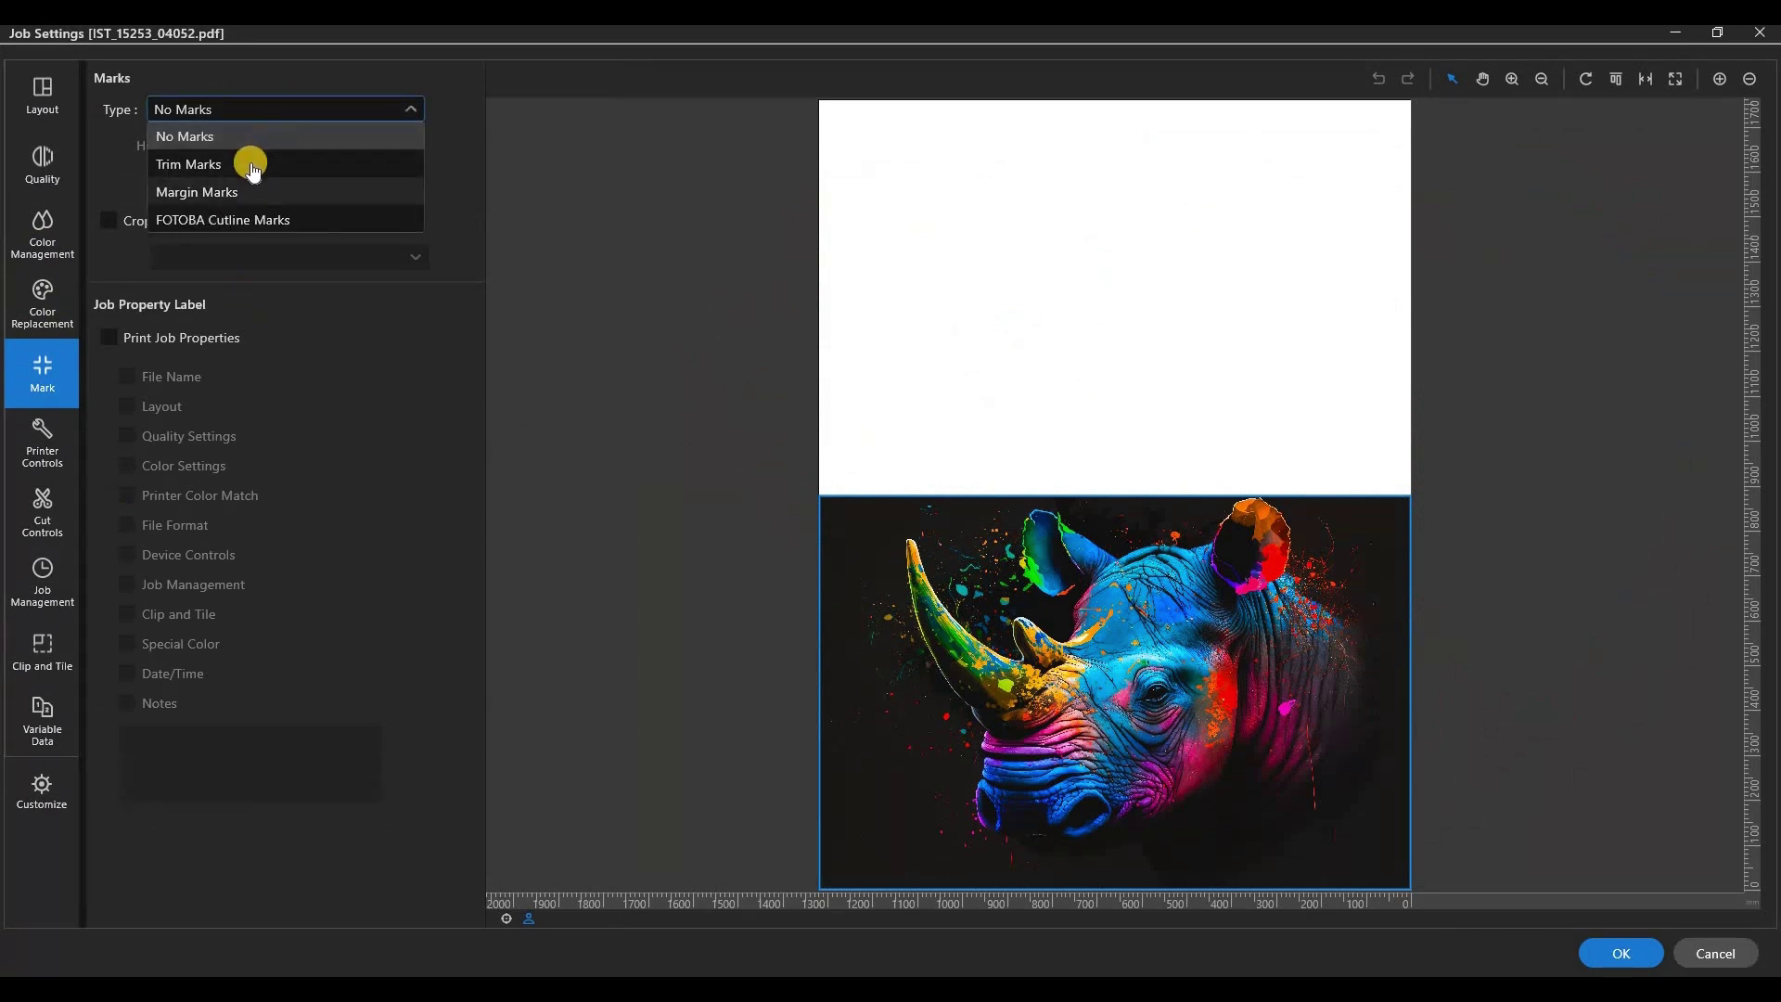
left_click(252, 164)
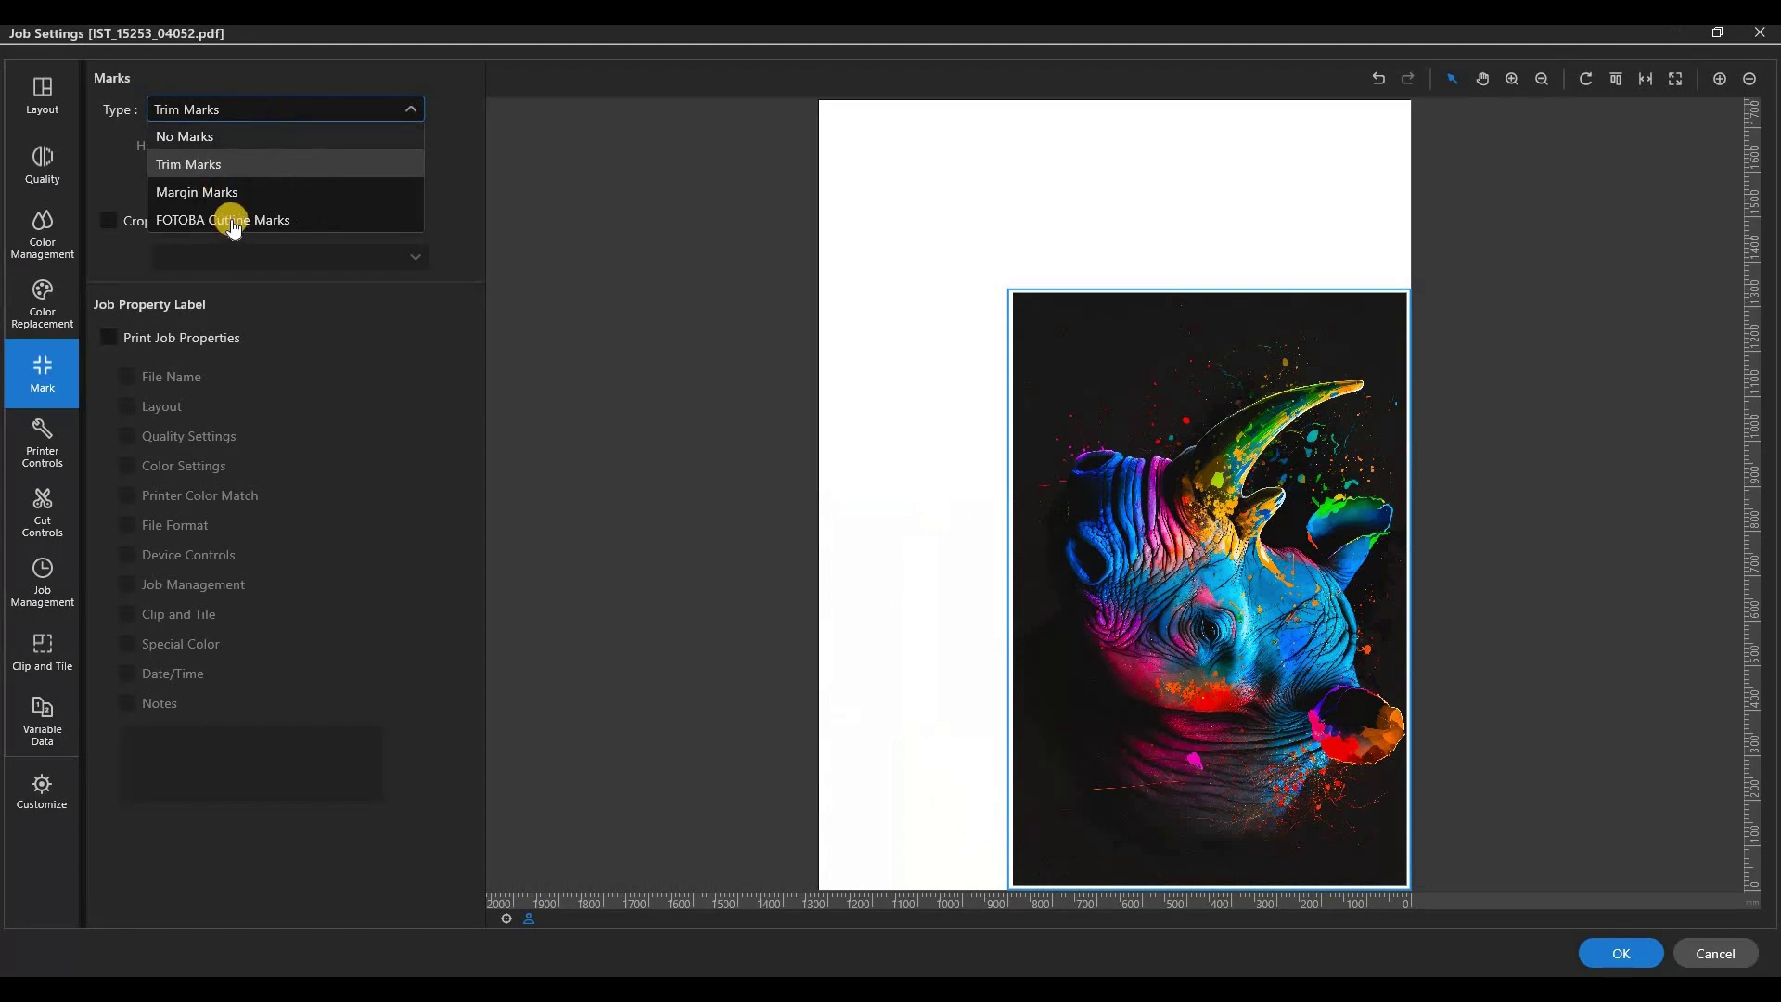
Set the job's mark type to No Marks and try rotating the artwork 180 degrees in the layout
left_click(230, 137)
left_click(42, 165)
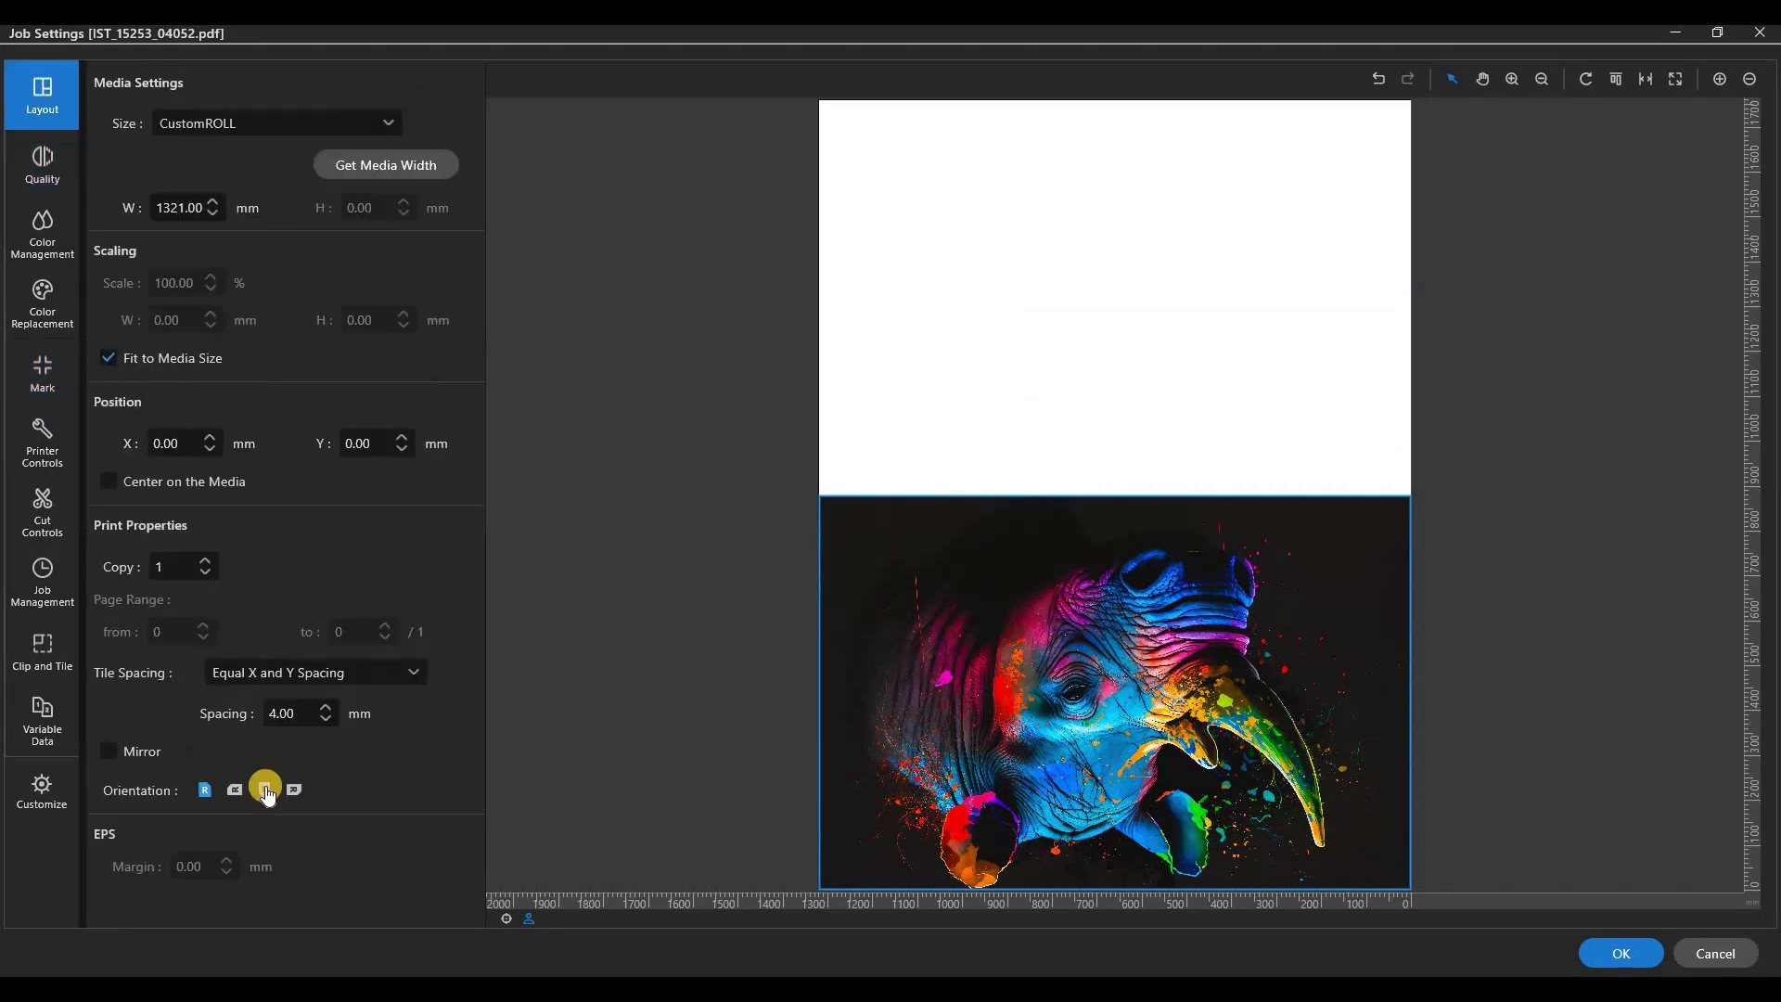
left_click(264, 790)
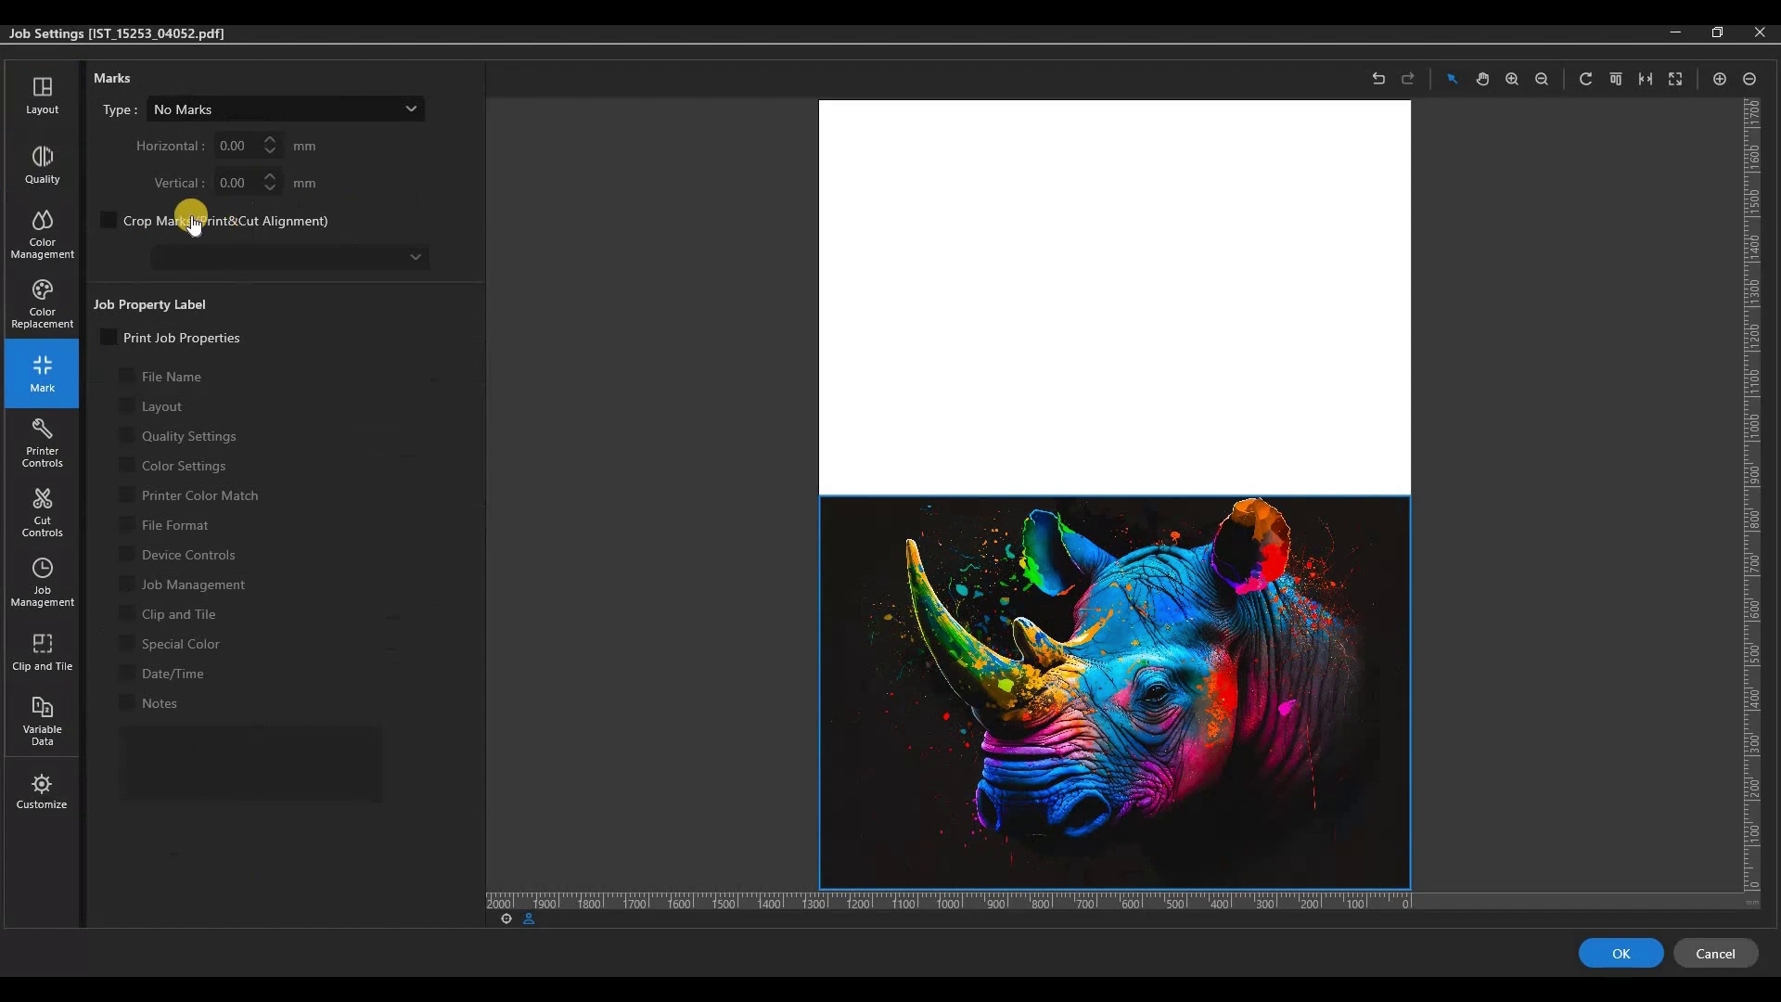
Try print-and-cut crop marks for the entire area, and turn them off again
left_click(246, 223)
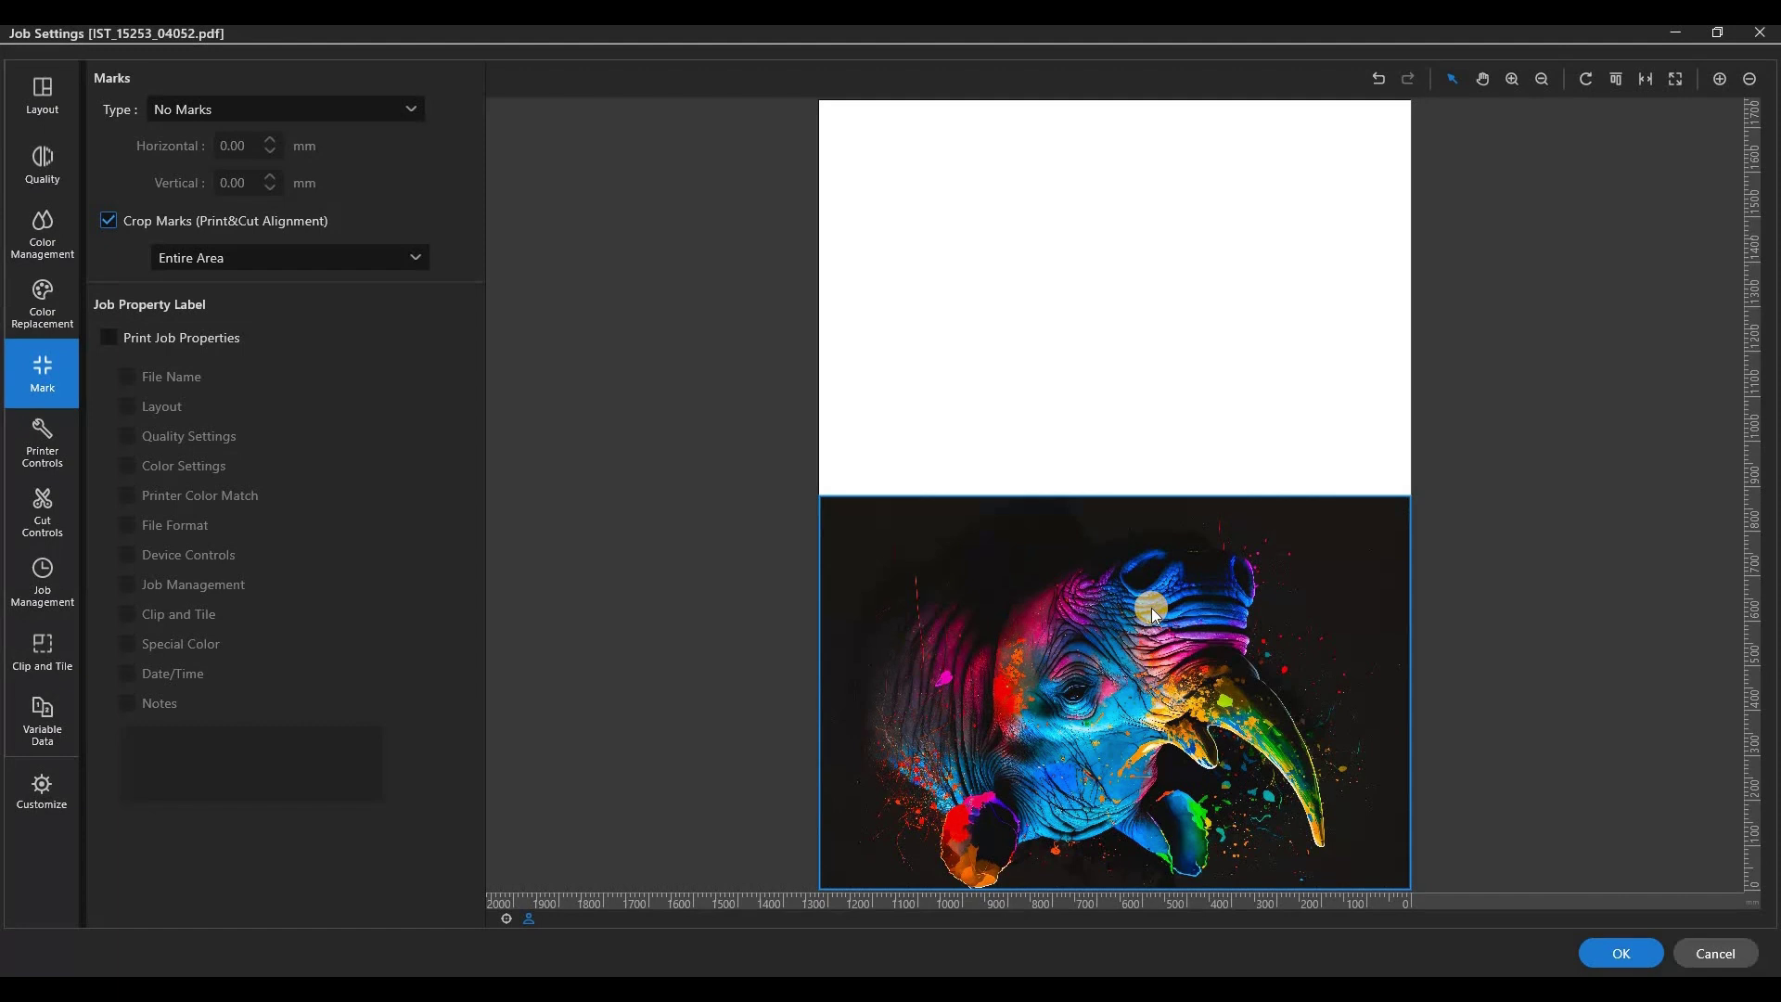
left_click(116, 220)
Look over the printer controls, including the options for sheet cutting after output and feed calibration
left_click(44, 443)
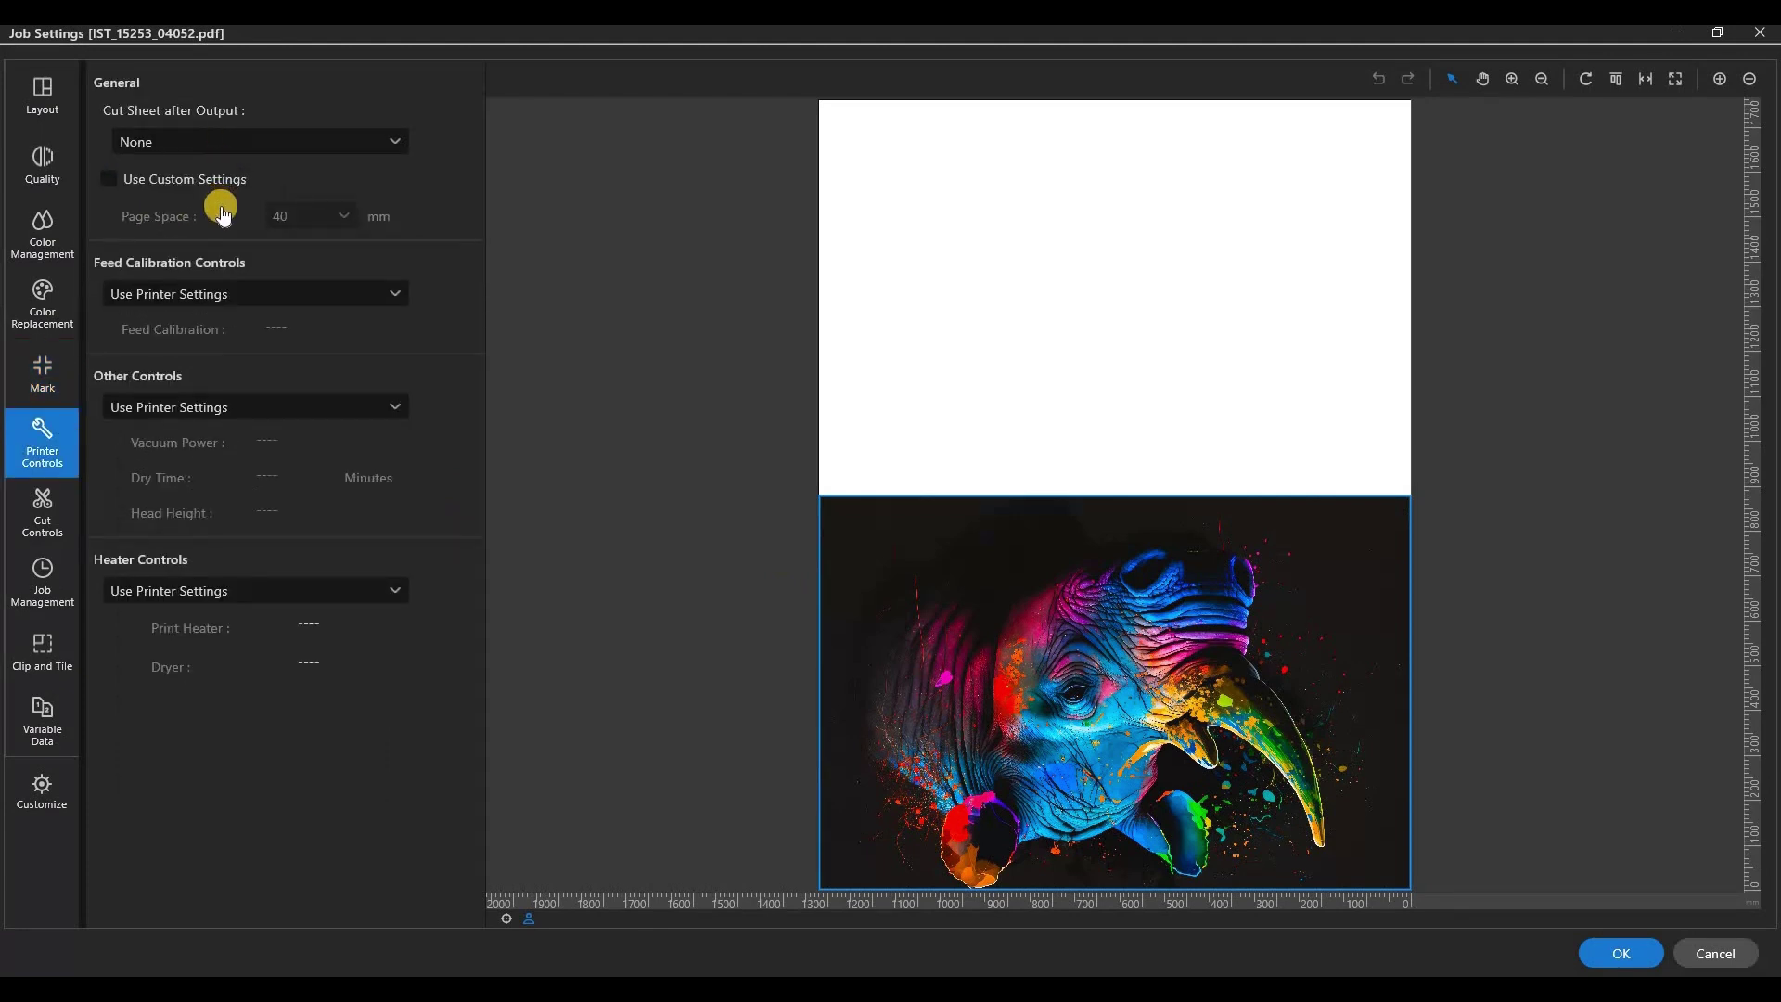
left_click(228, 141)
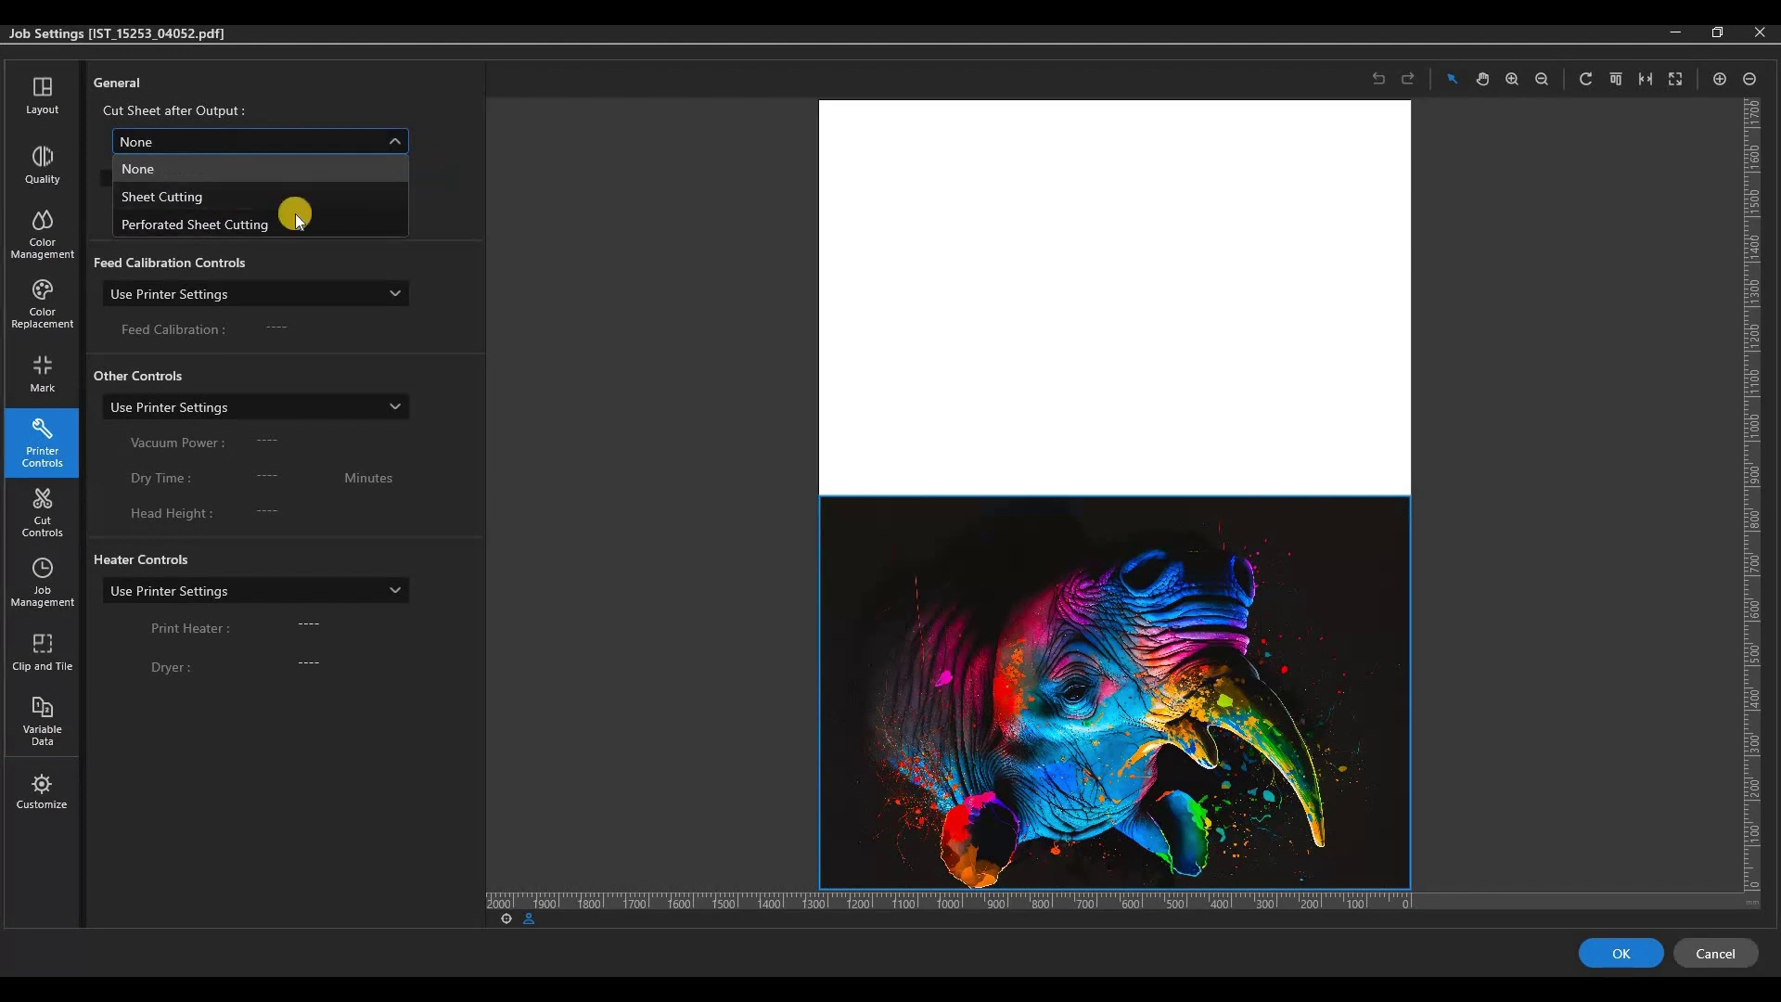
left_click(265, 243)
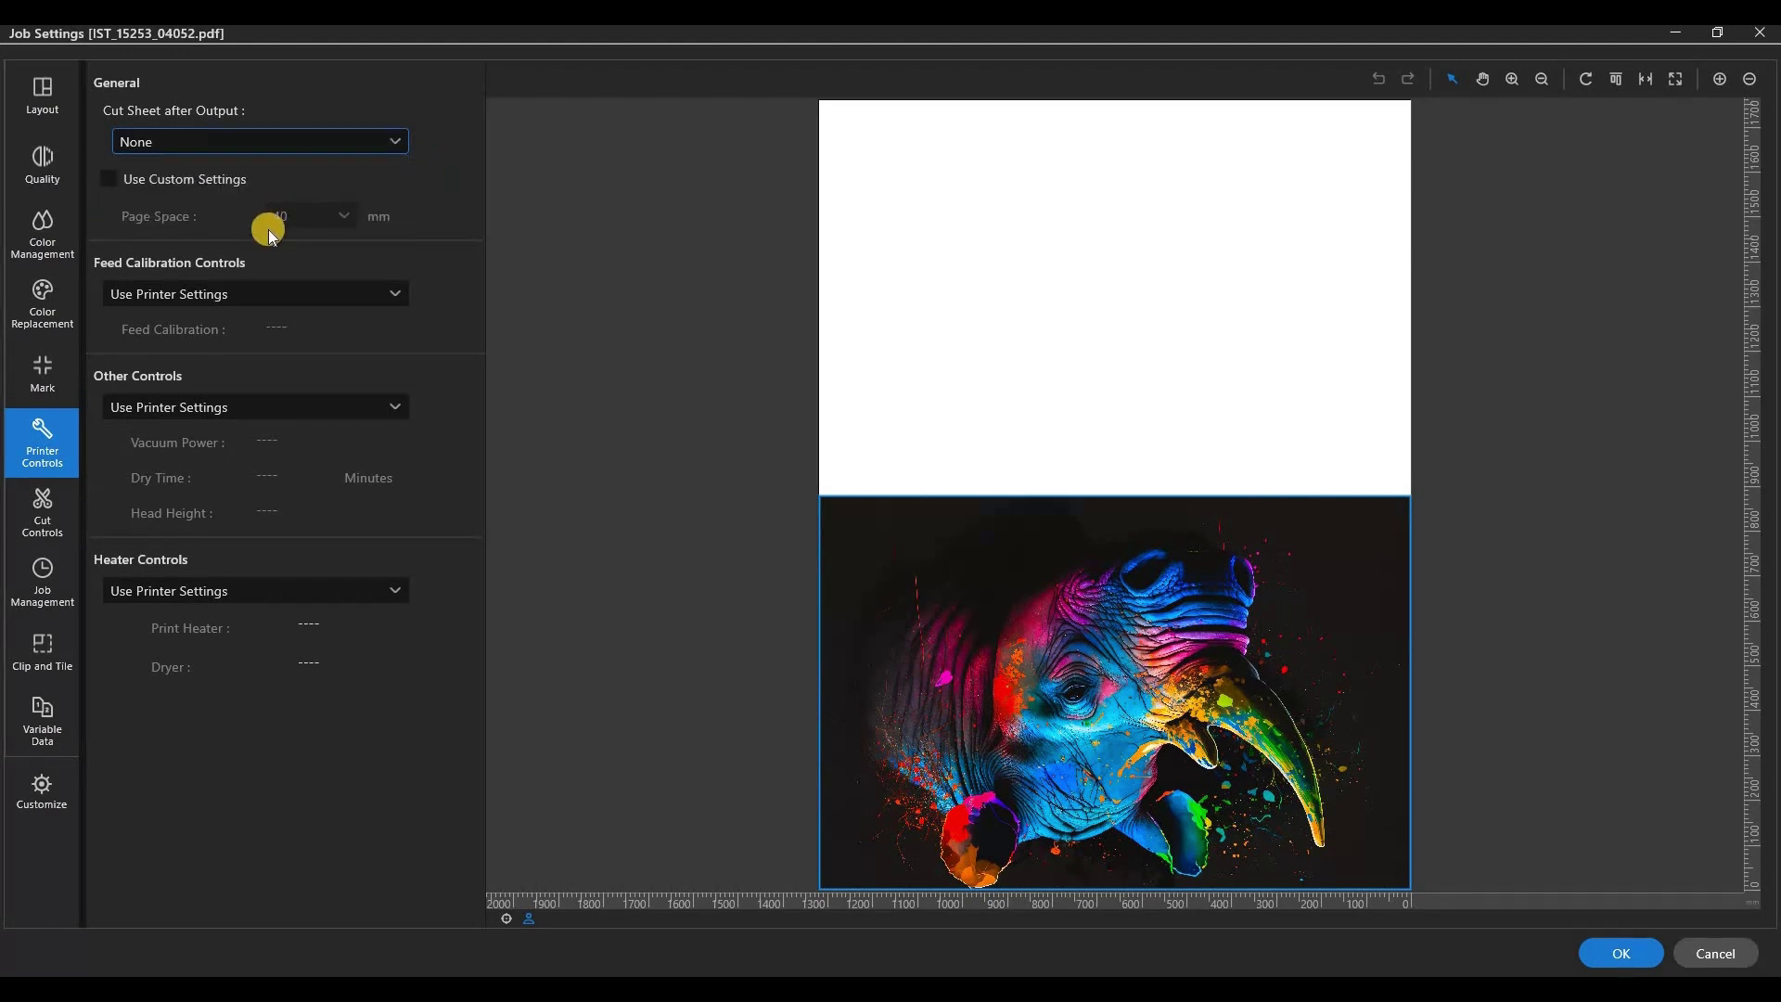
left_click(242, 295)
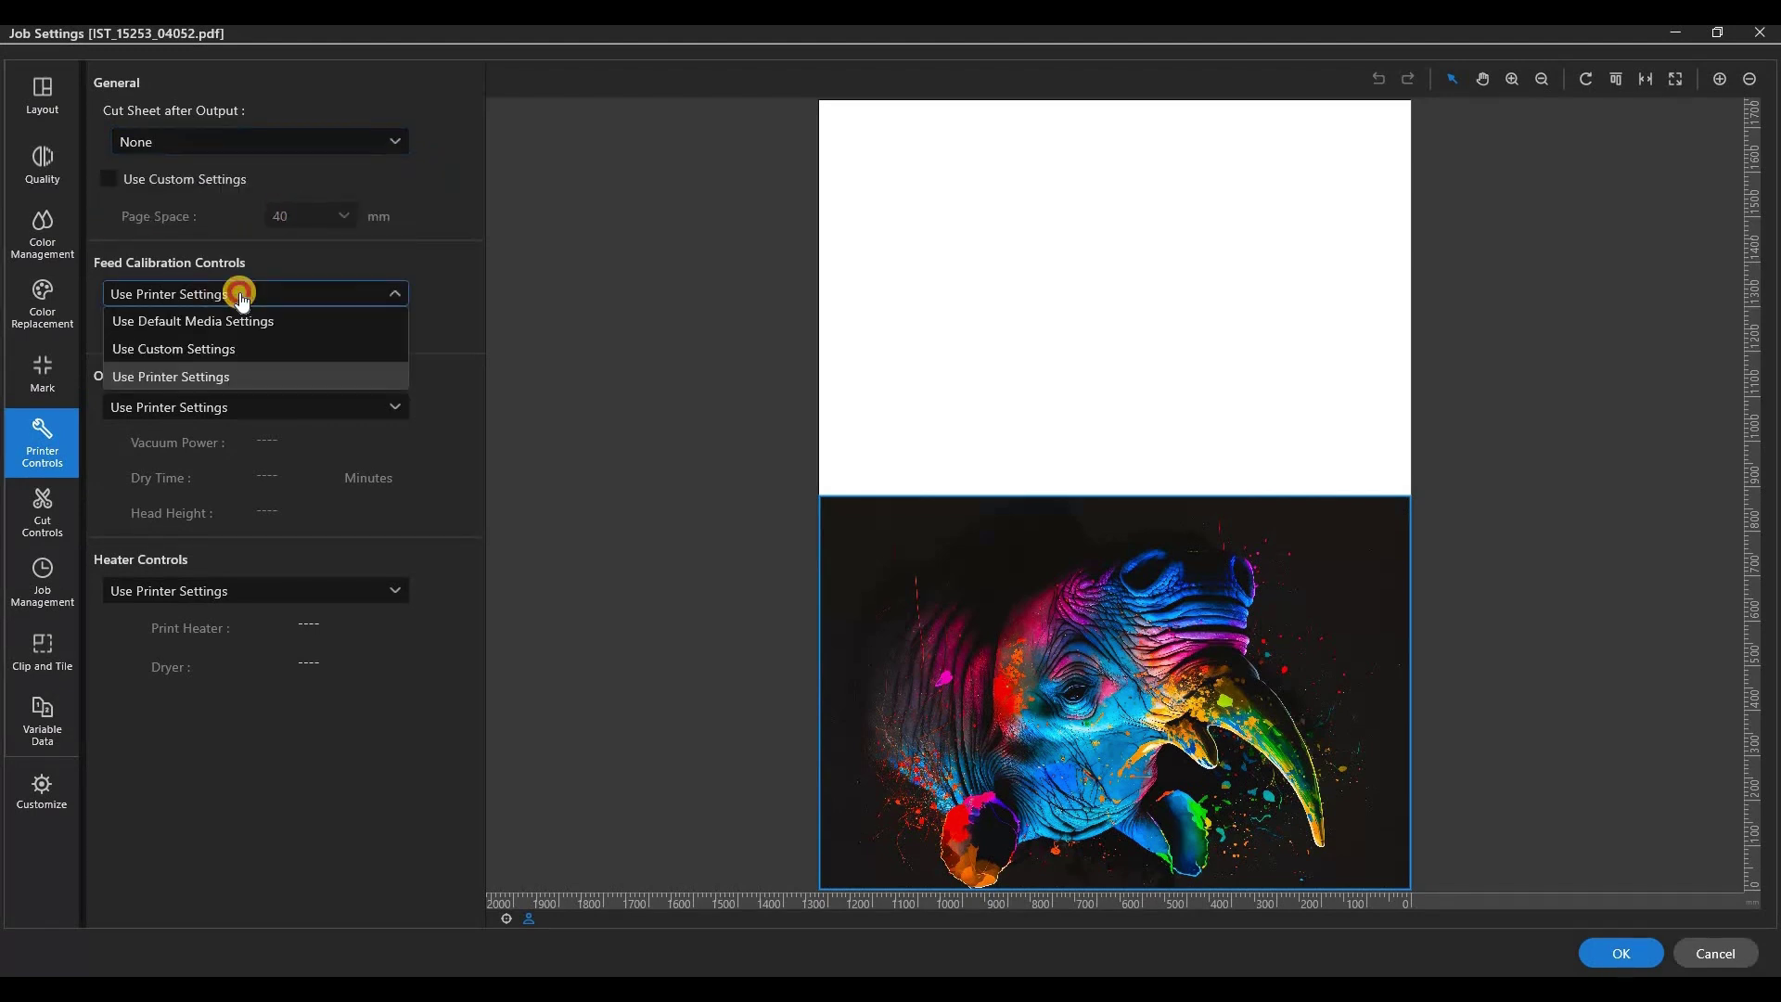
left_click(223, 377)
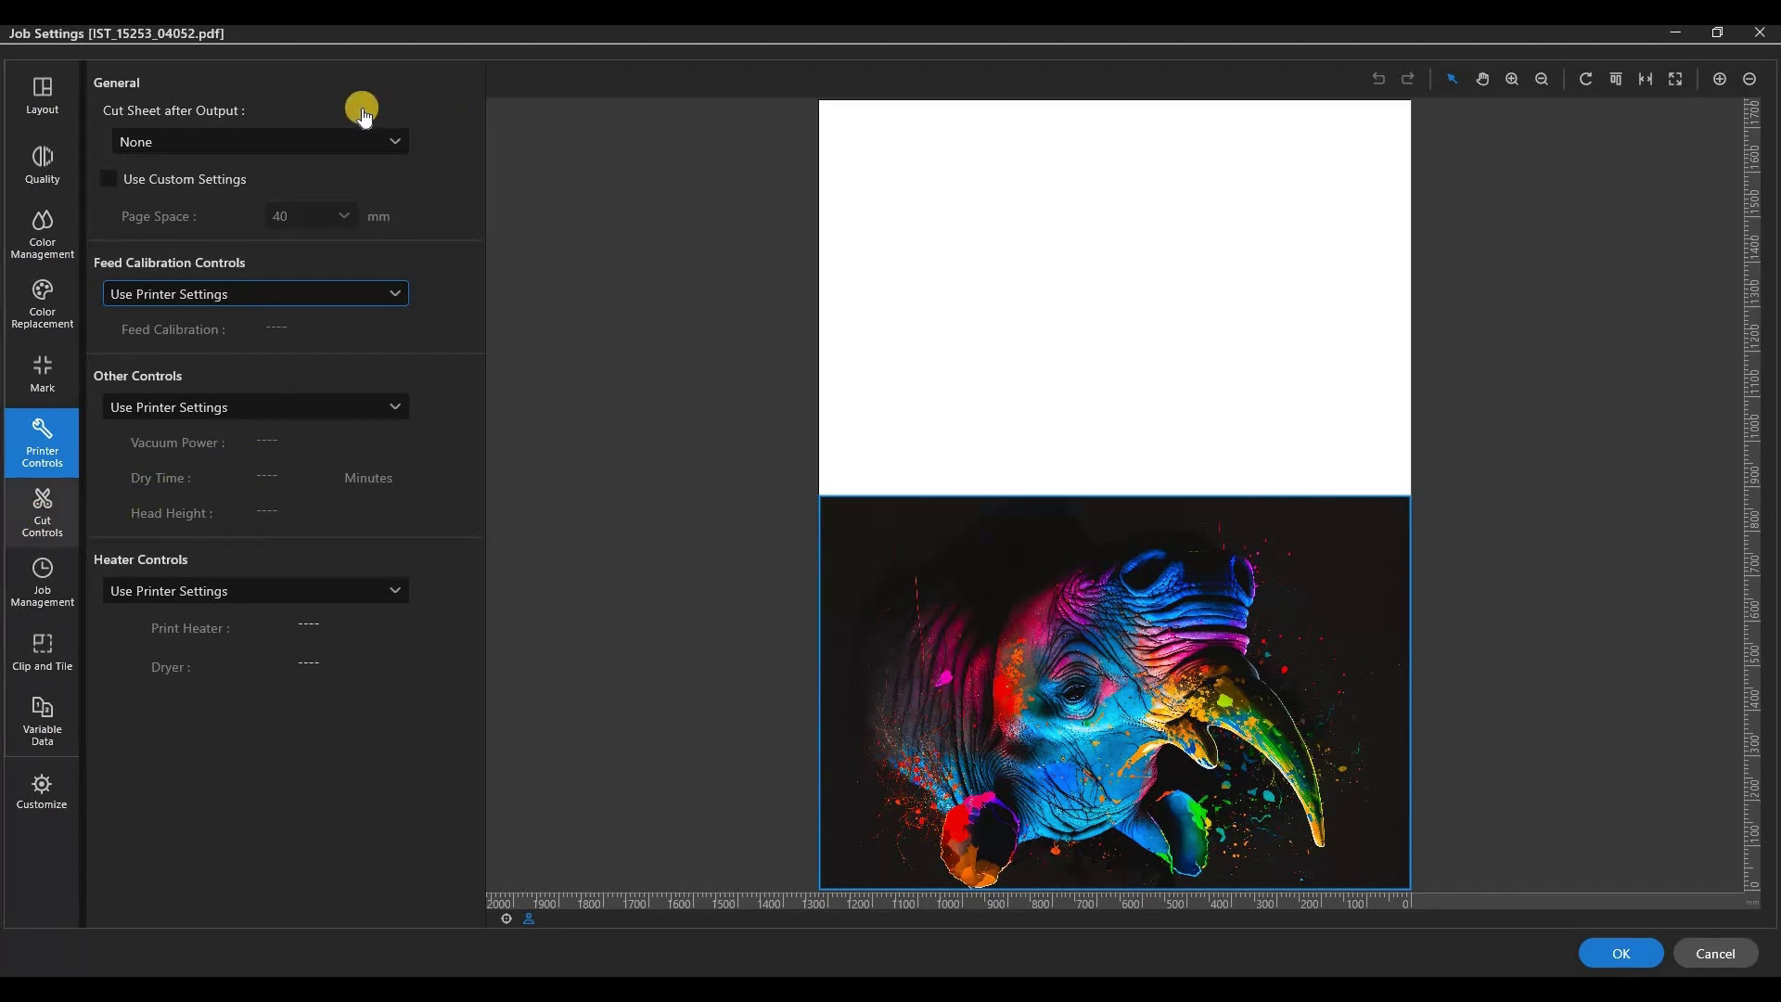
Check the operation modes in the cut controls and try Normal Cut for the image boundaries
left_click(316, 113)
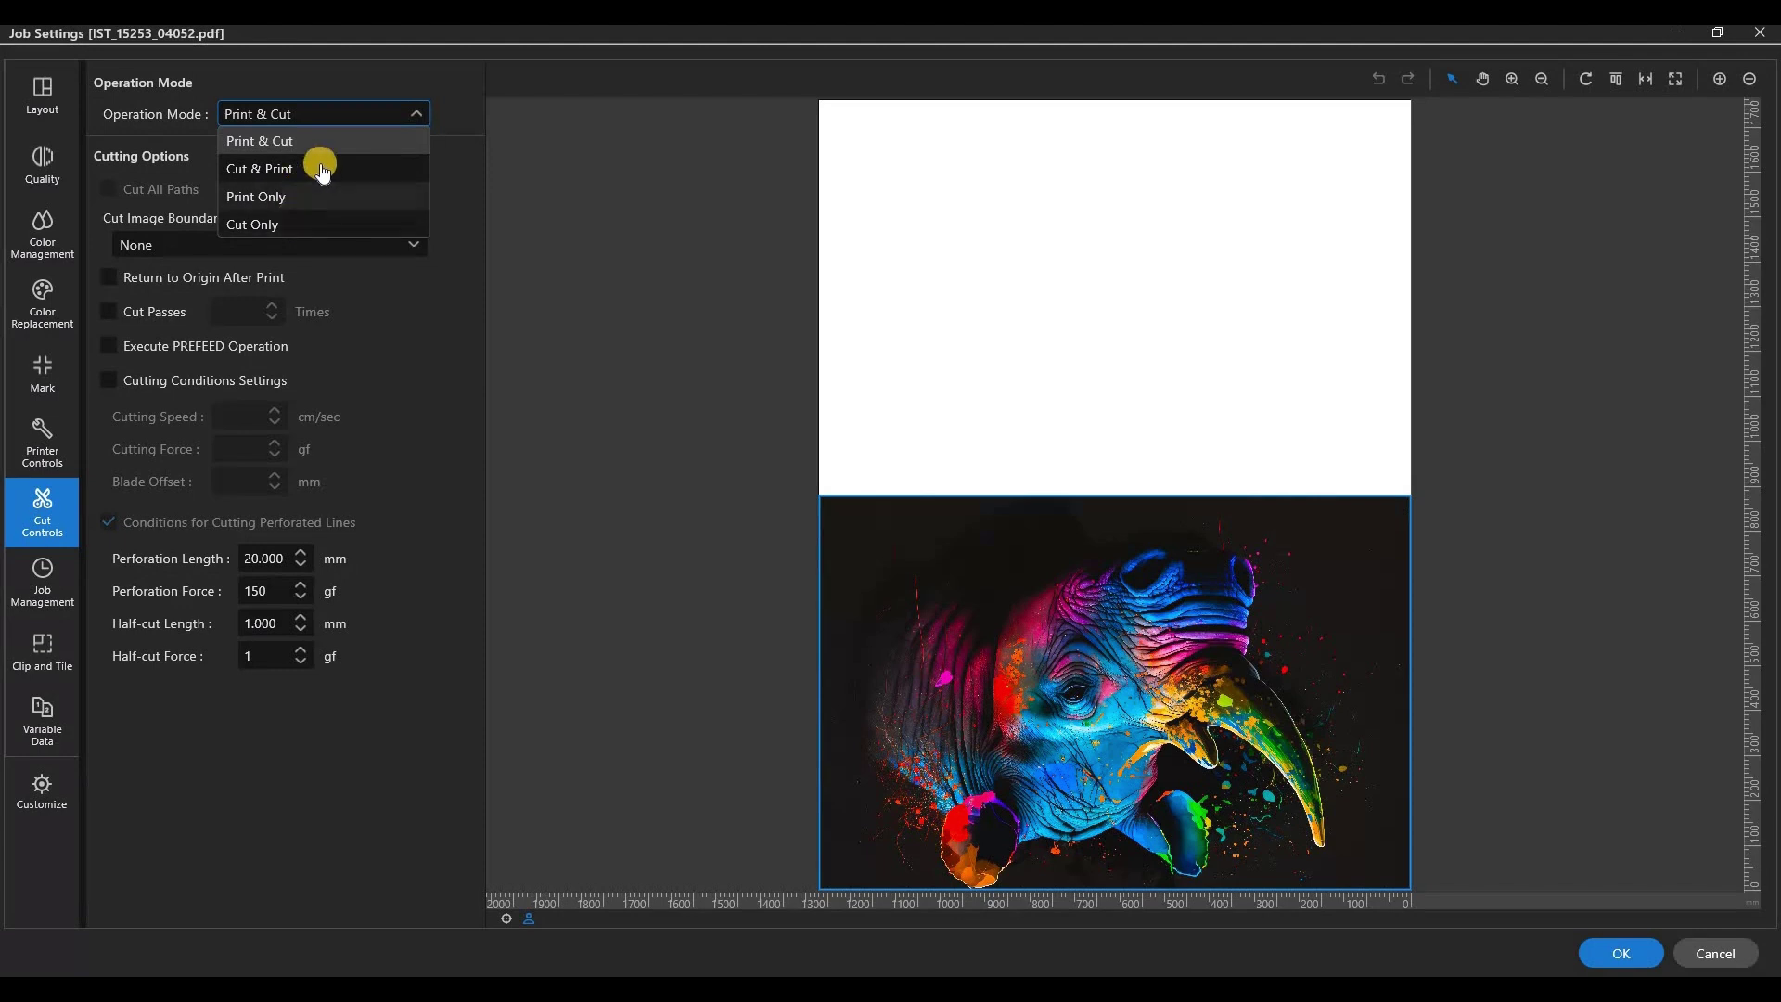
left_click(247, 239)
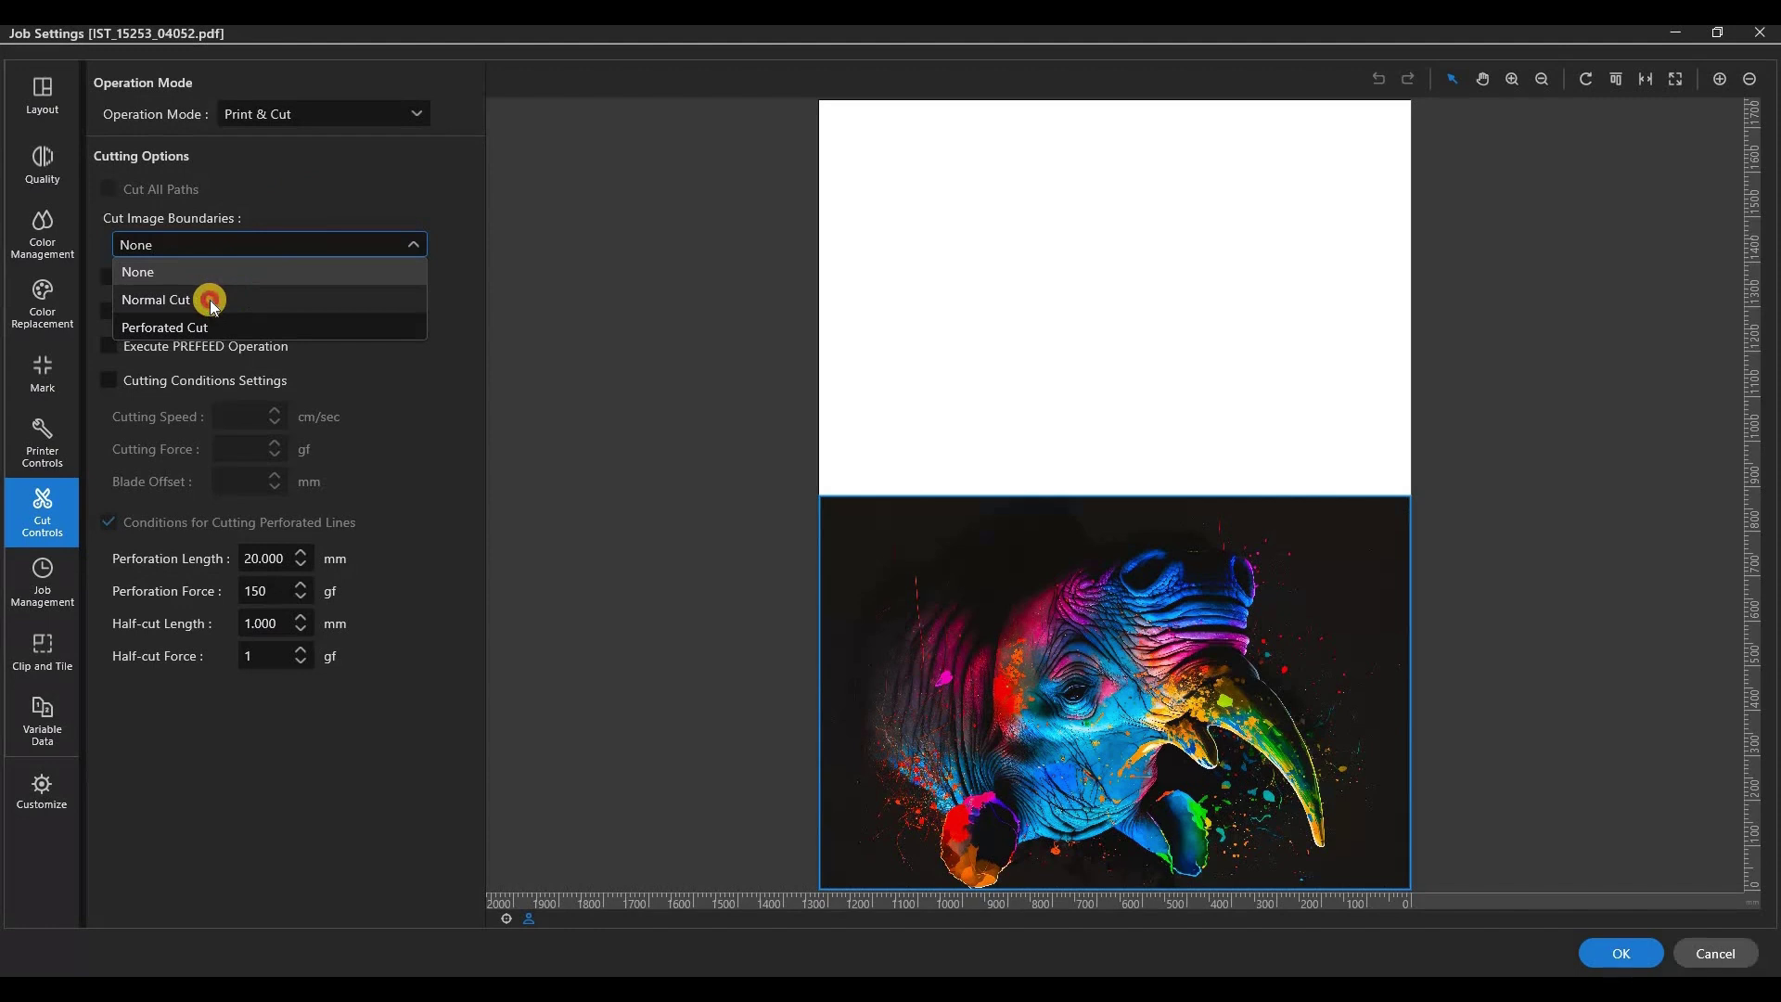
key("Down")
key("Return")
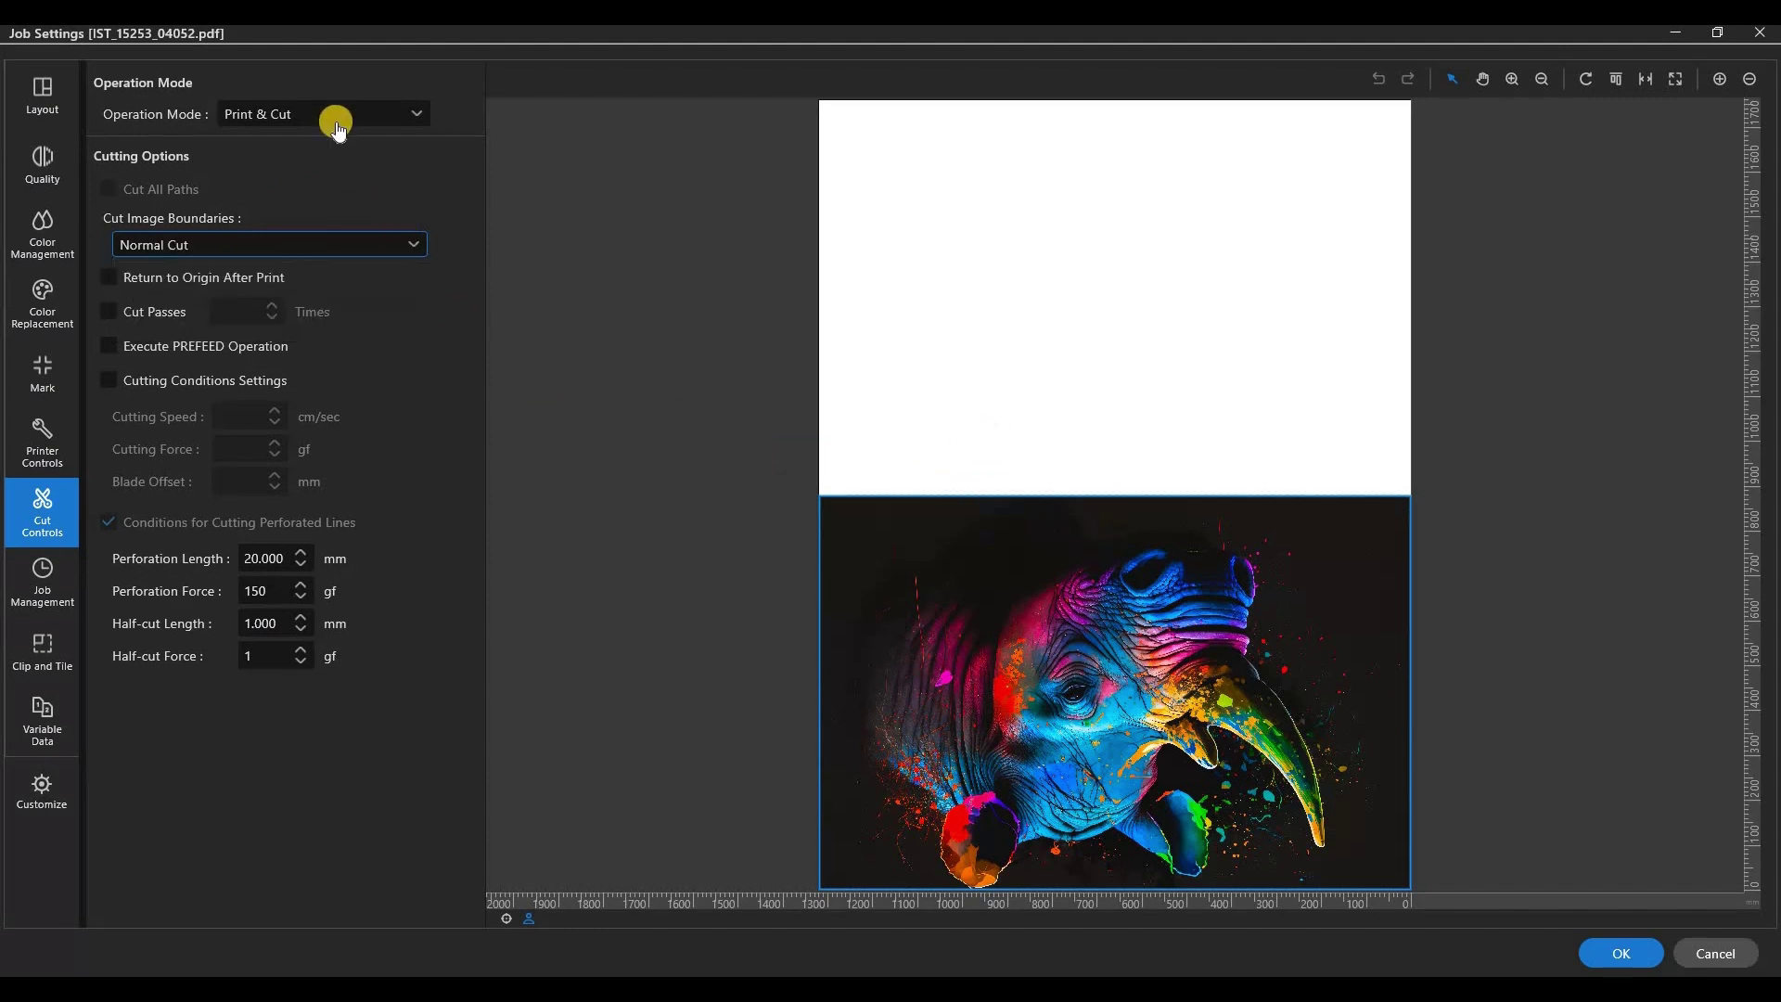
Try the Cut Only operation mode to preview just the job's cut line
key("shift+Tab")
key("alt+Down")
key("Down")
key("Down")
key("Down")
key("Return")
left_click(1015, 496)
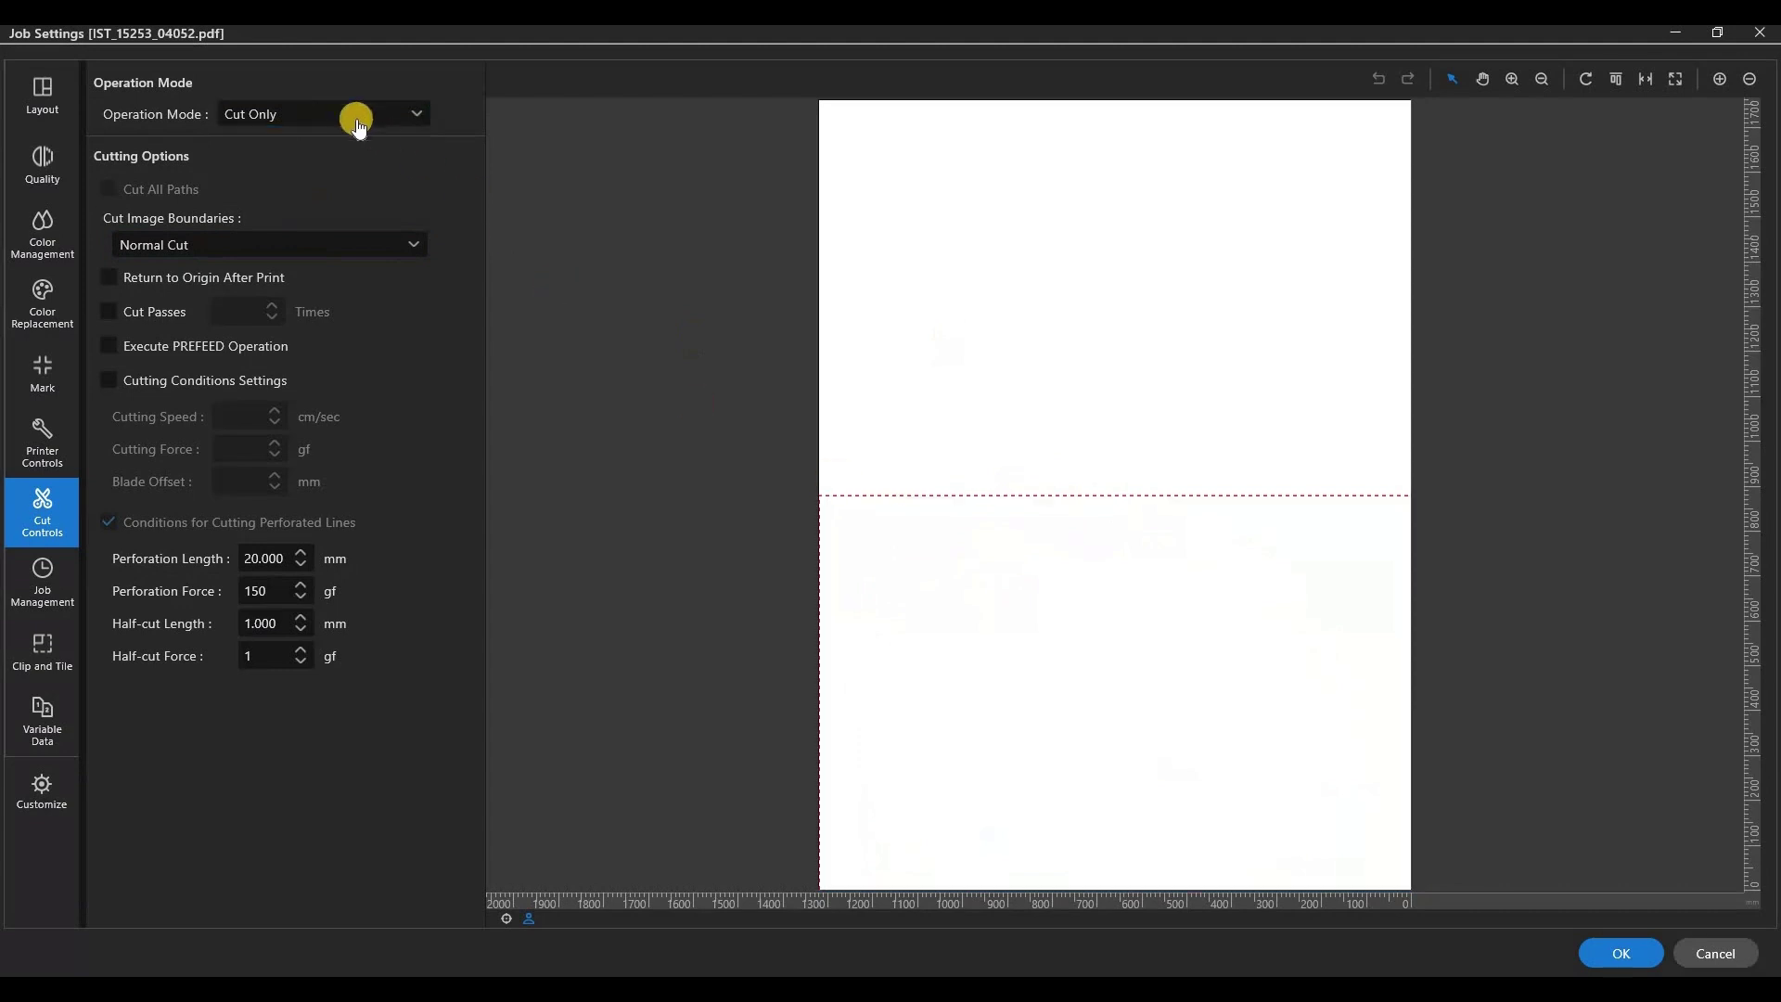
Return the operation mode to Print & Cut and the cut image boundaries to None
key("alt+Down")
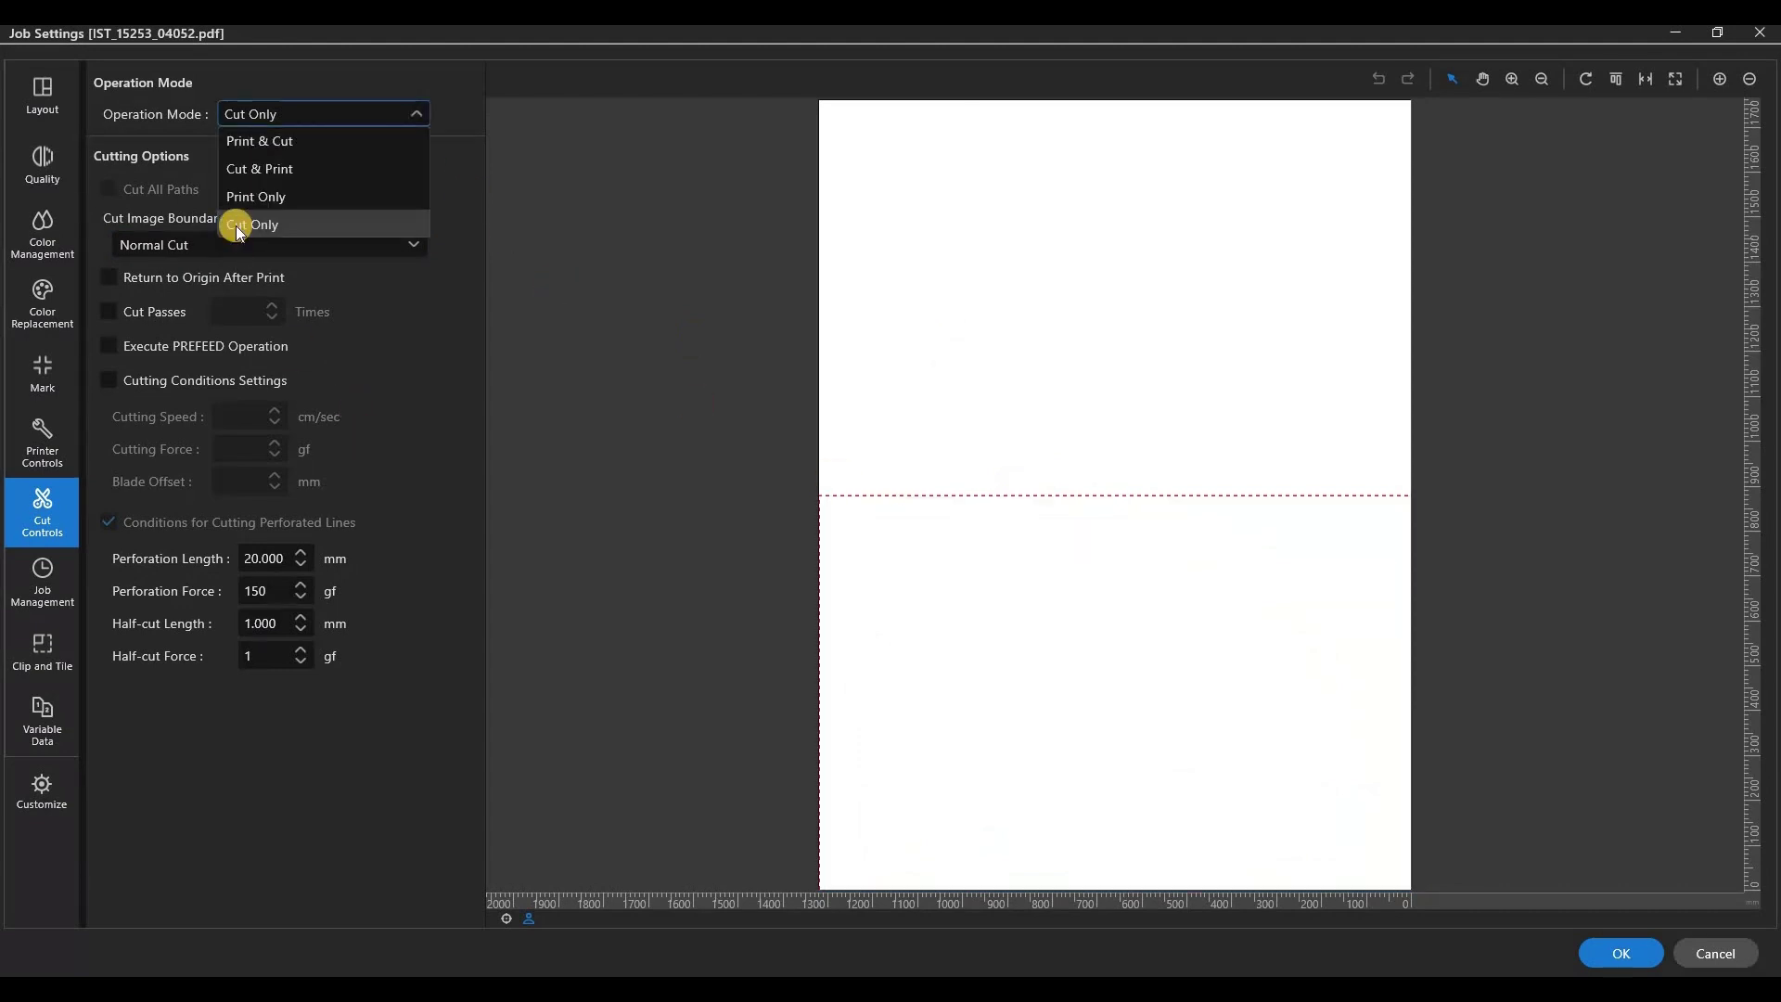
key("Up")
key("Up")
key("Up")
key("Return")
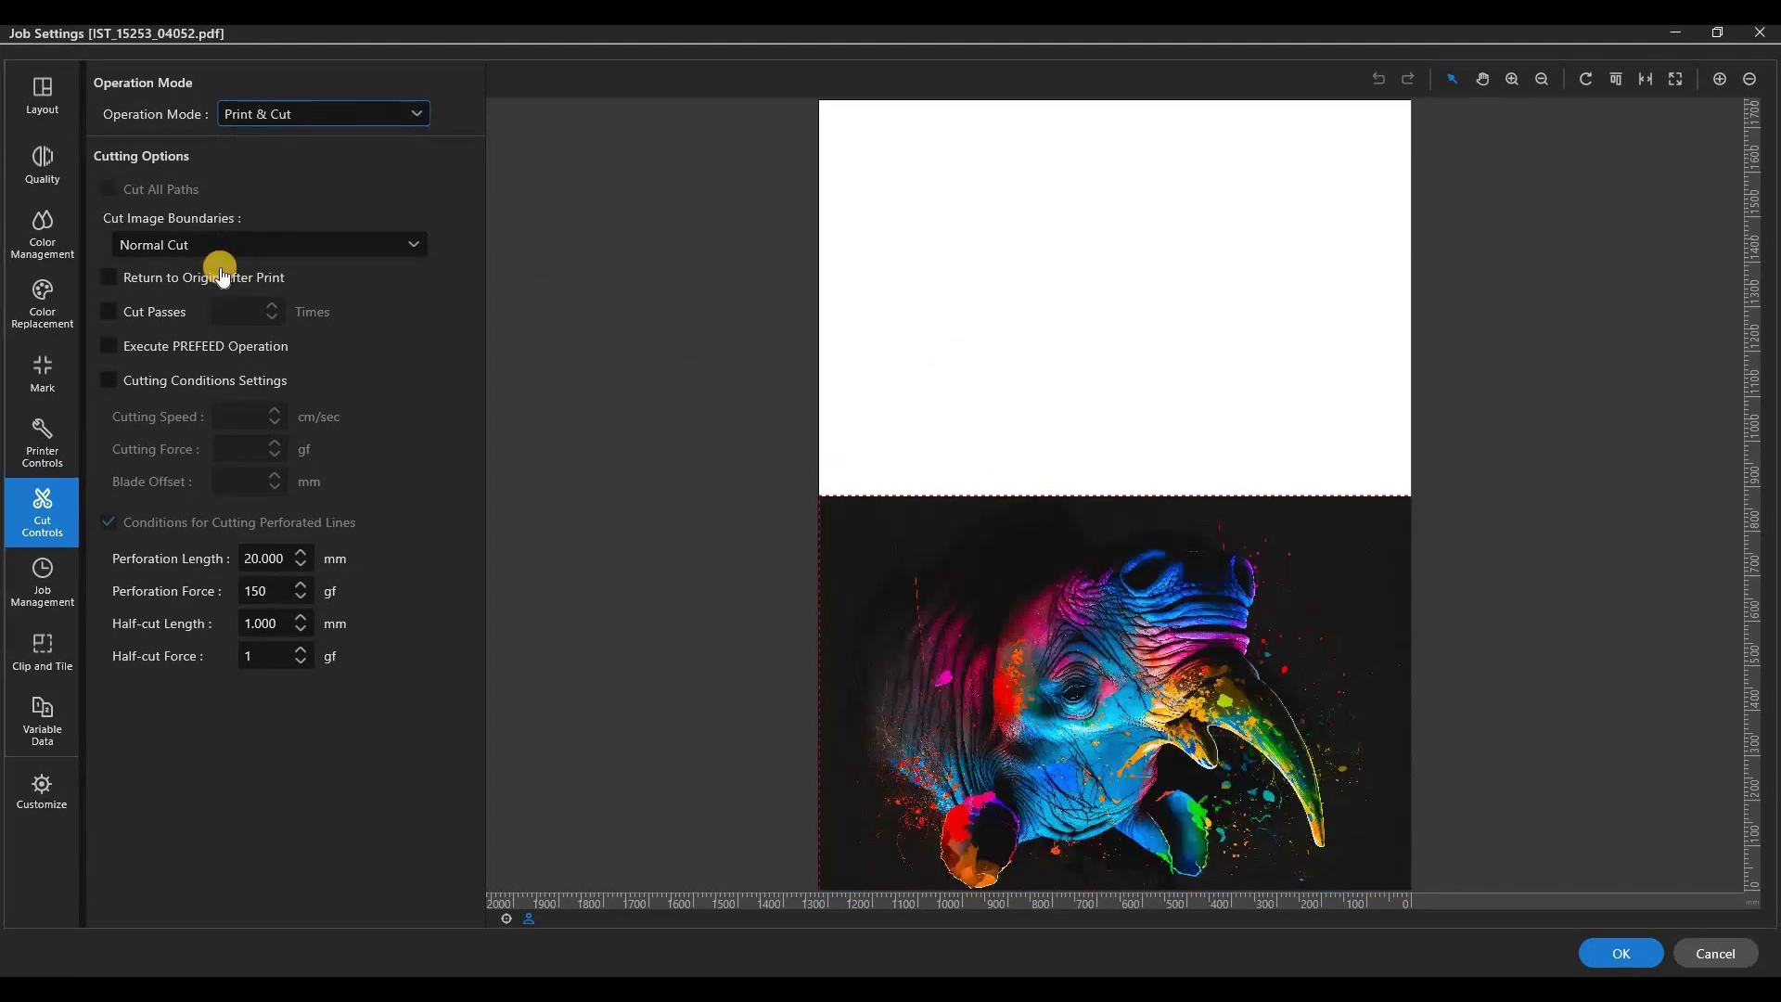
key("Tab")
key("alt+Down")
key("Up")
key("Return")
Look over the Job Management, Clip and Tile and Variable Data settings of the job
key("Tab")
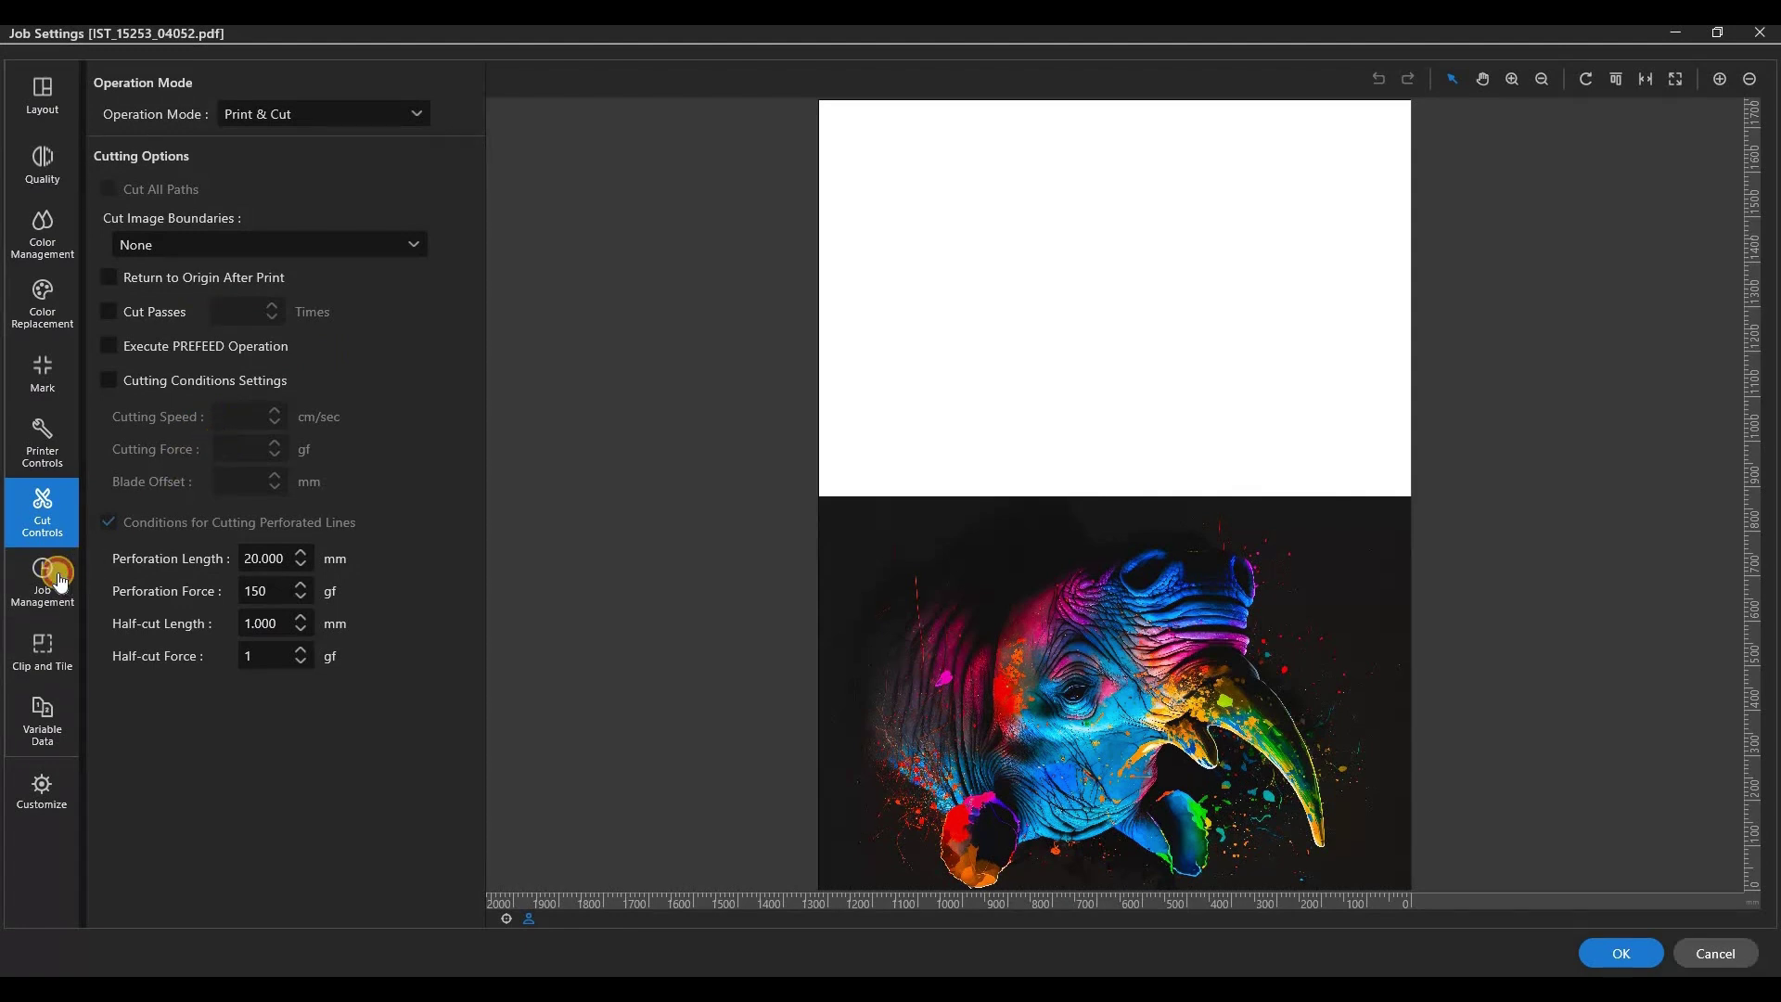
key("Down")
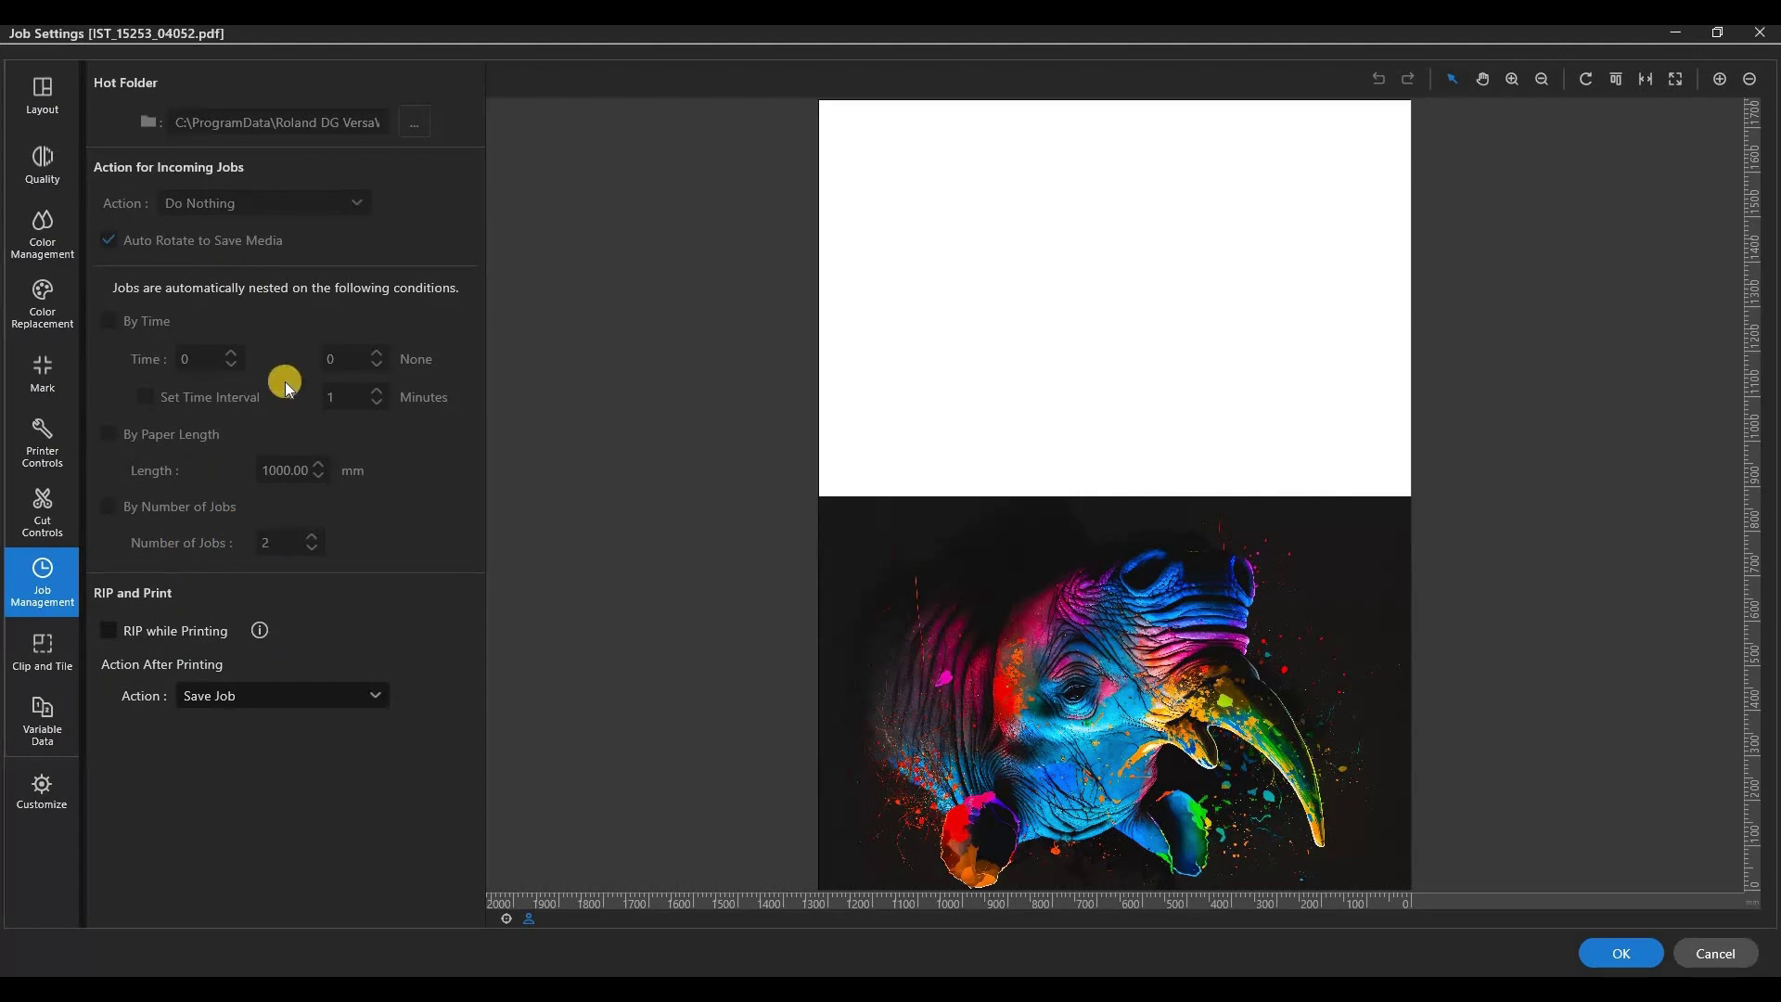
left_click(43, 649)
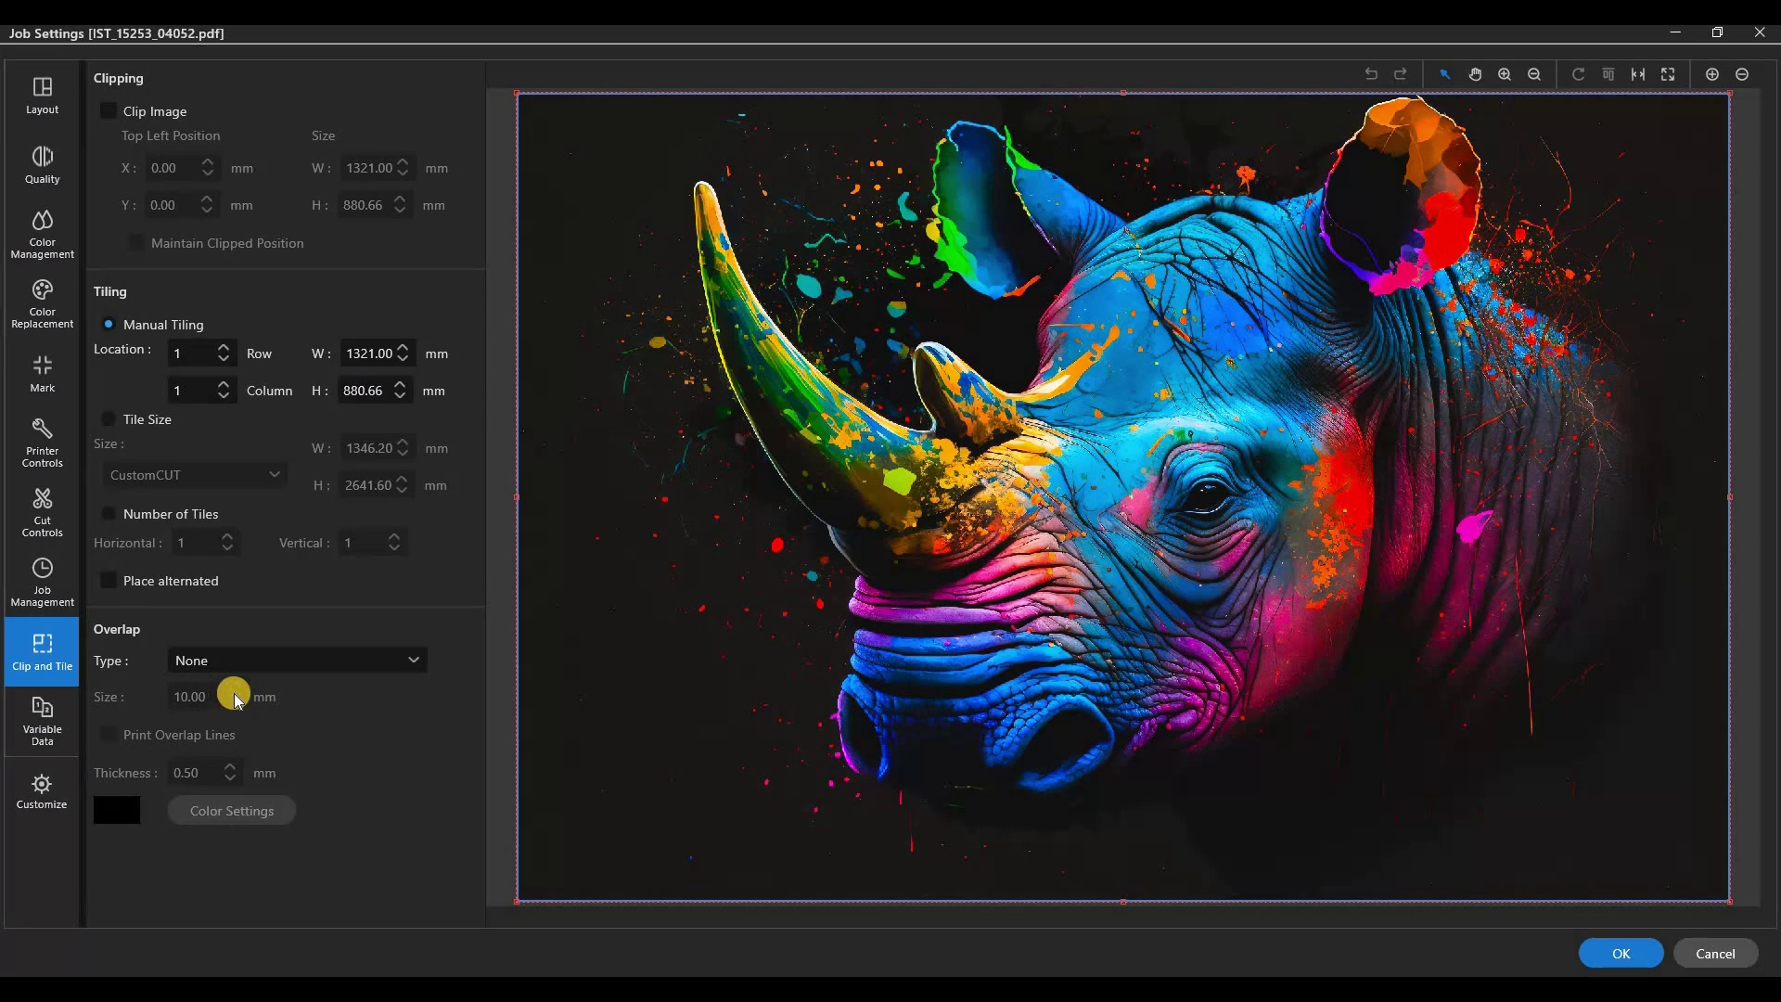
left_click(46, 728)
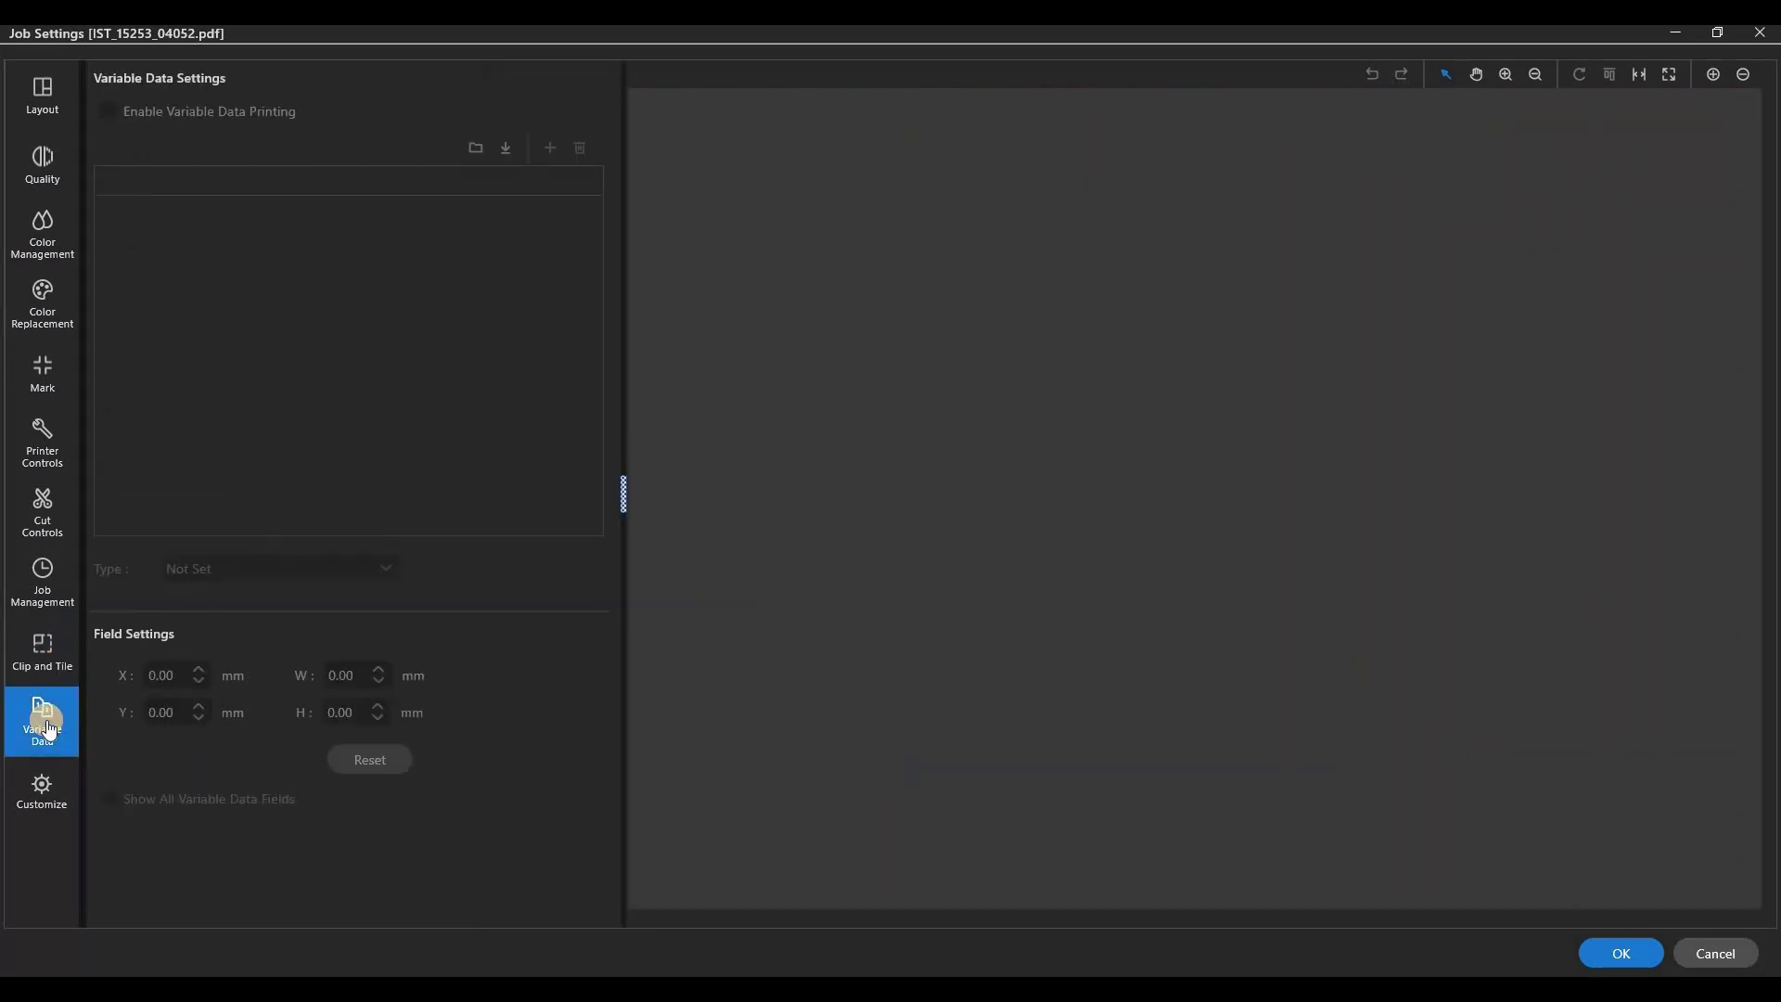
Review the display settings for which job settings tabs are shown and in what order, and accept them
left_click(79, 787)
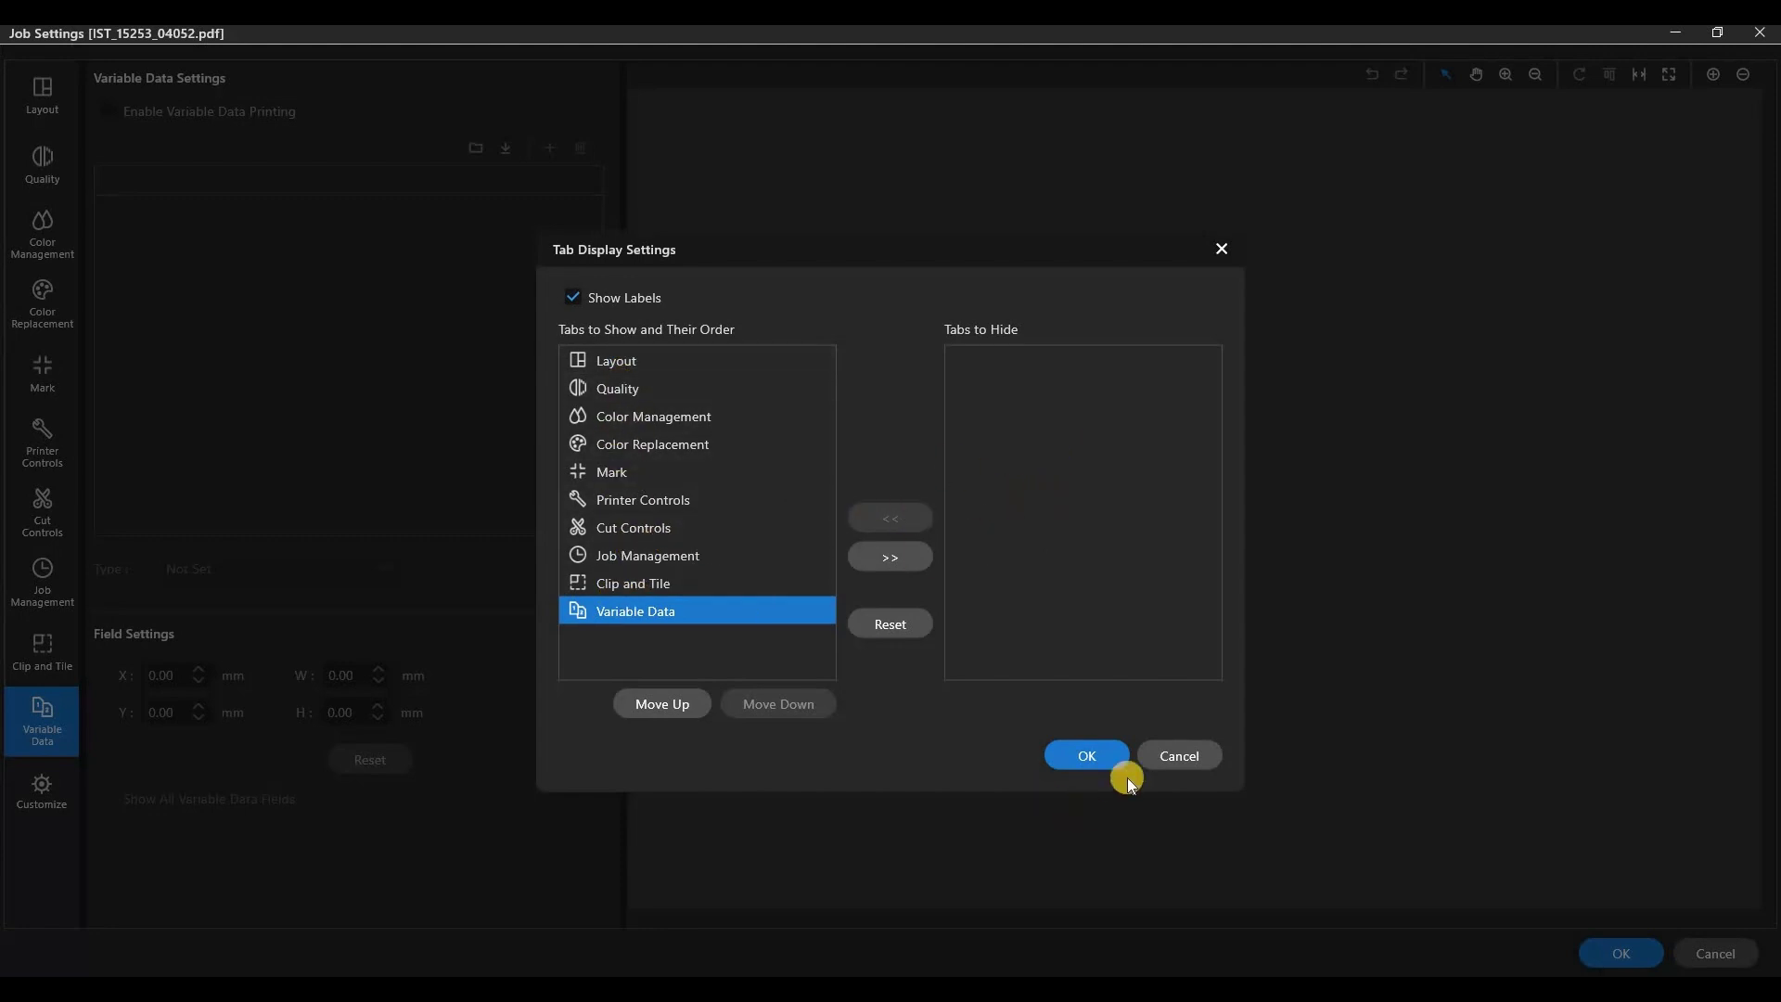
left_click(1094, 756)
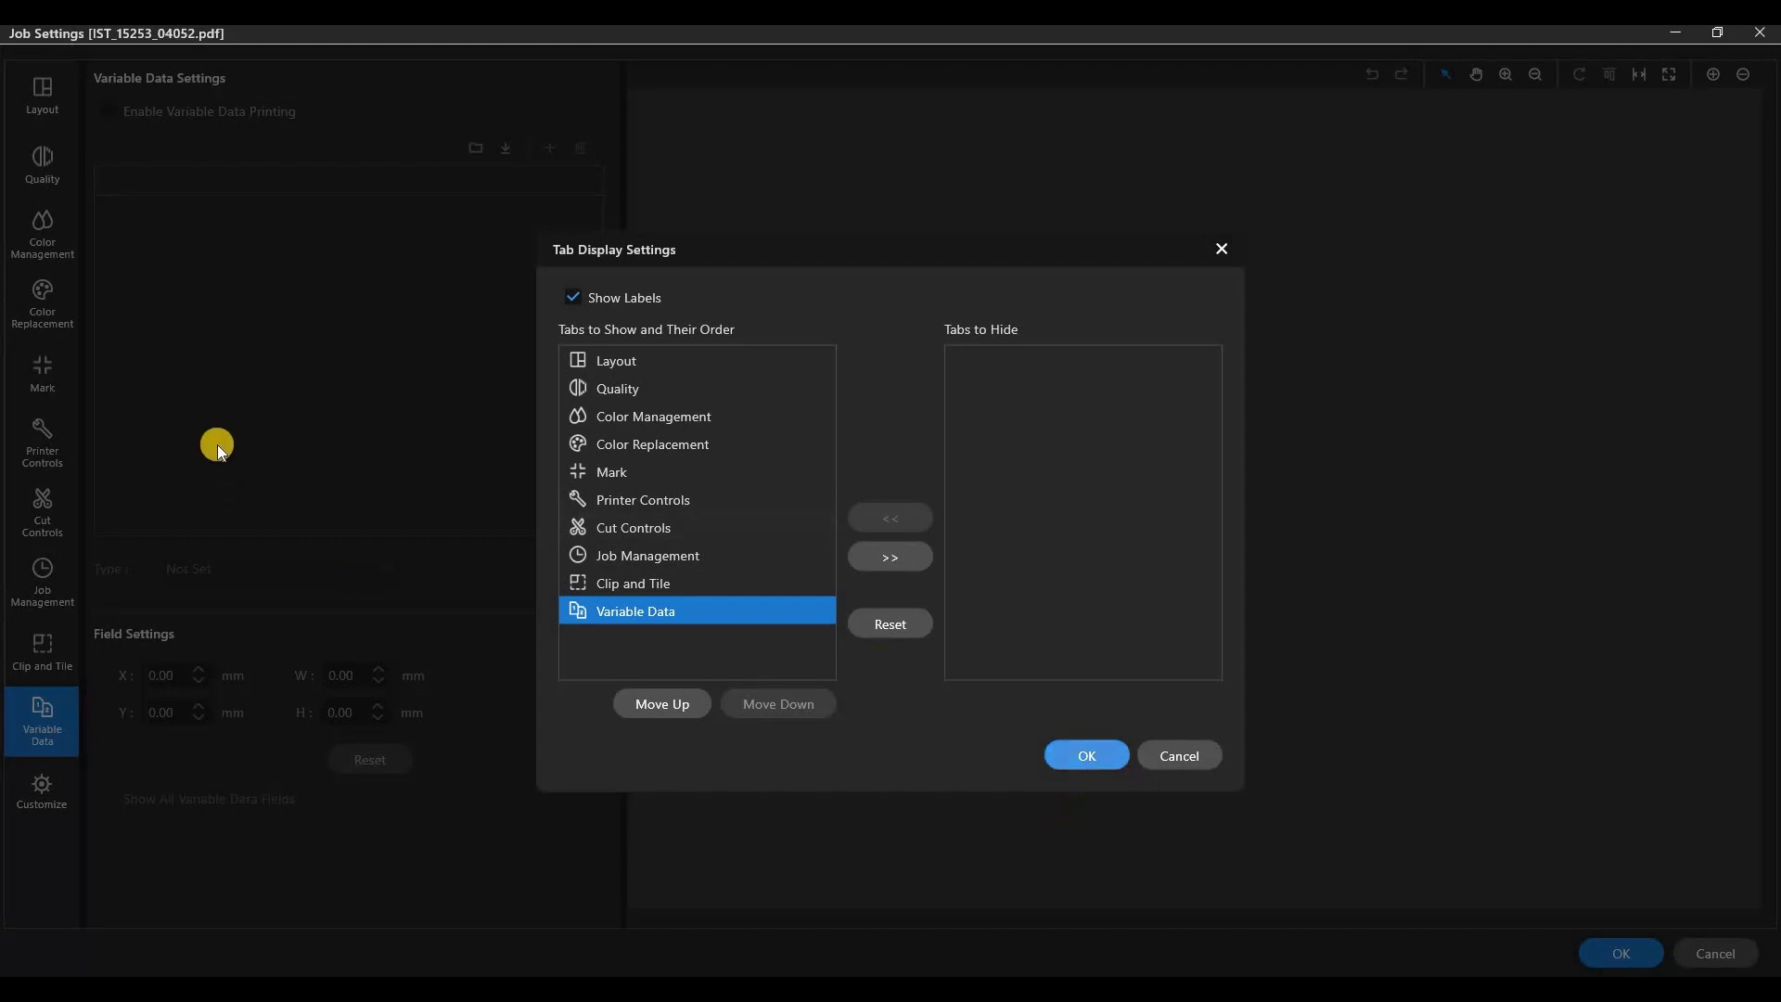
left_click(1086, 755)
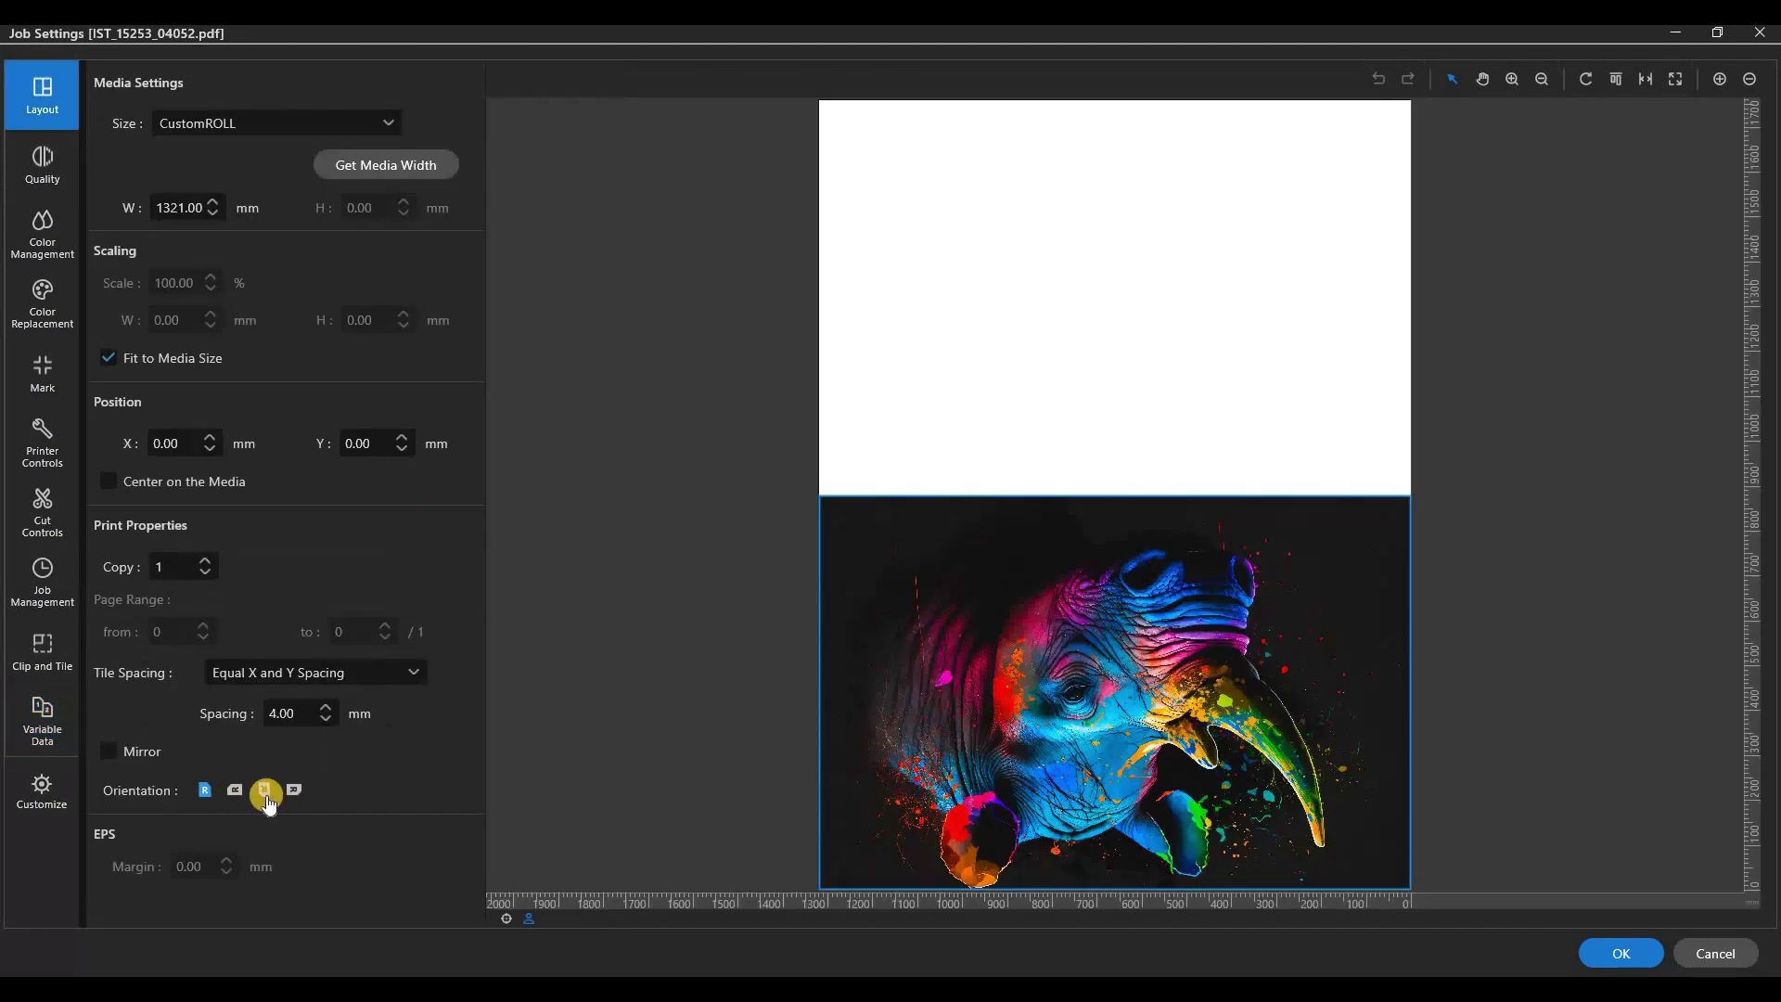
Rotate the artwork 180 degrees in the layout and apply the job settings
left_click(266, 798)
left_click(1626, 955)
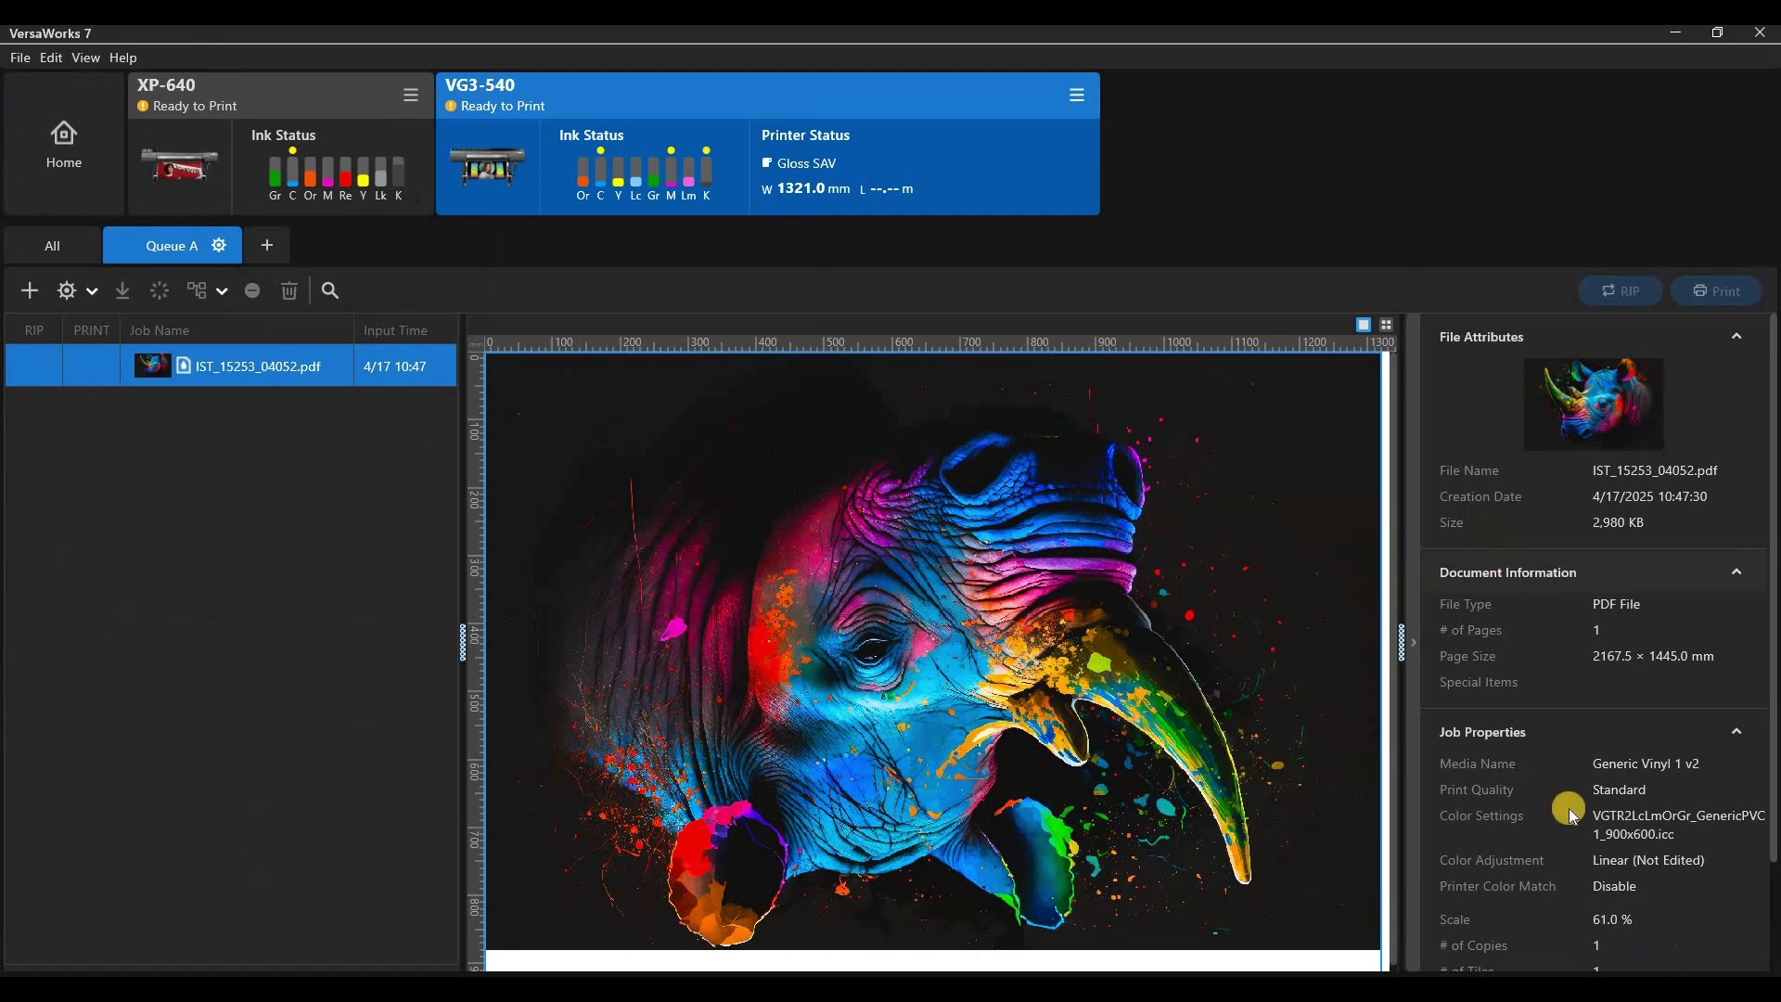
Look over the PDF job's file attributes, document information and job properties
scroll(1563, 798, "down", 3)
scroll(1556, 498, "up", 3)
scroll(1577, 861, "down", 3)
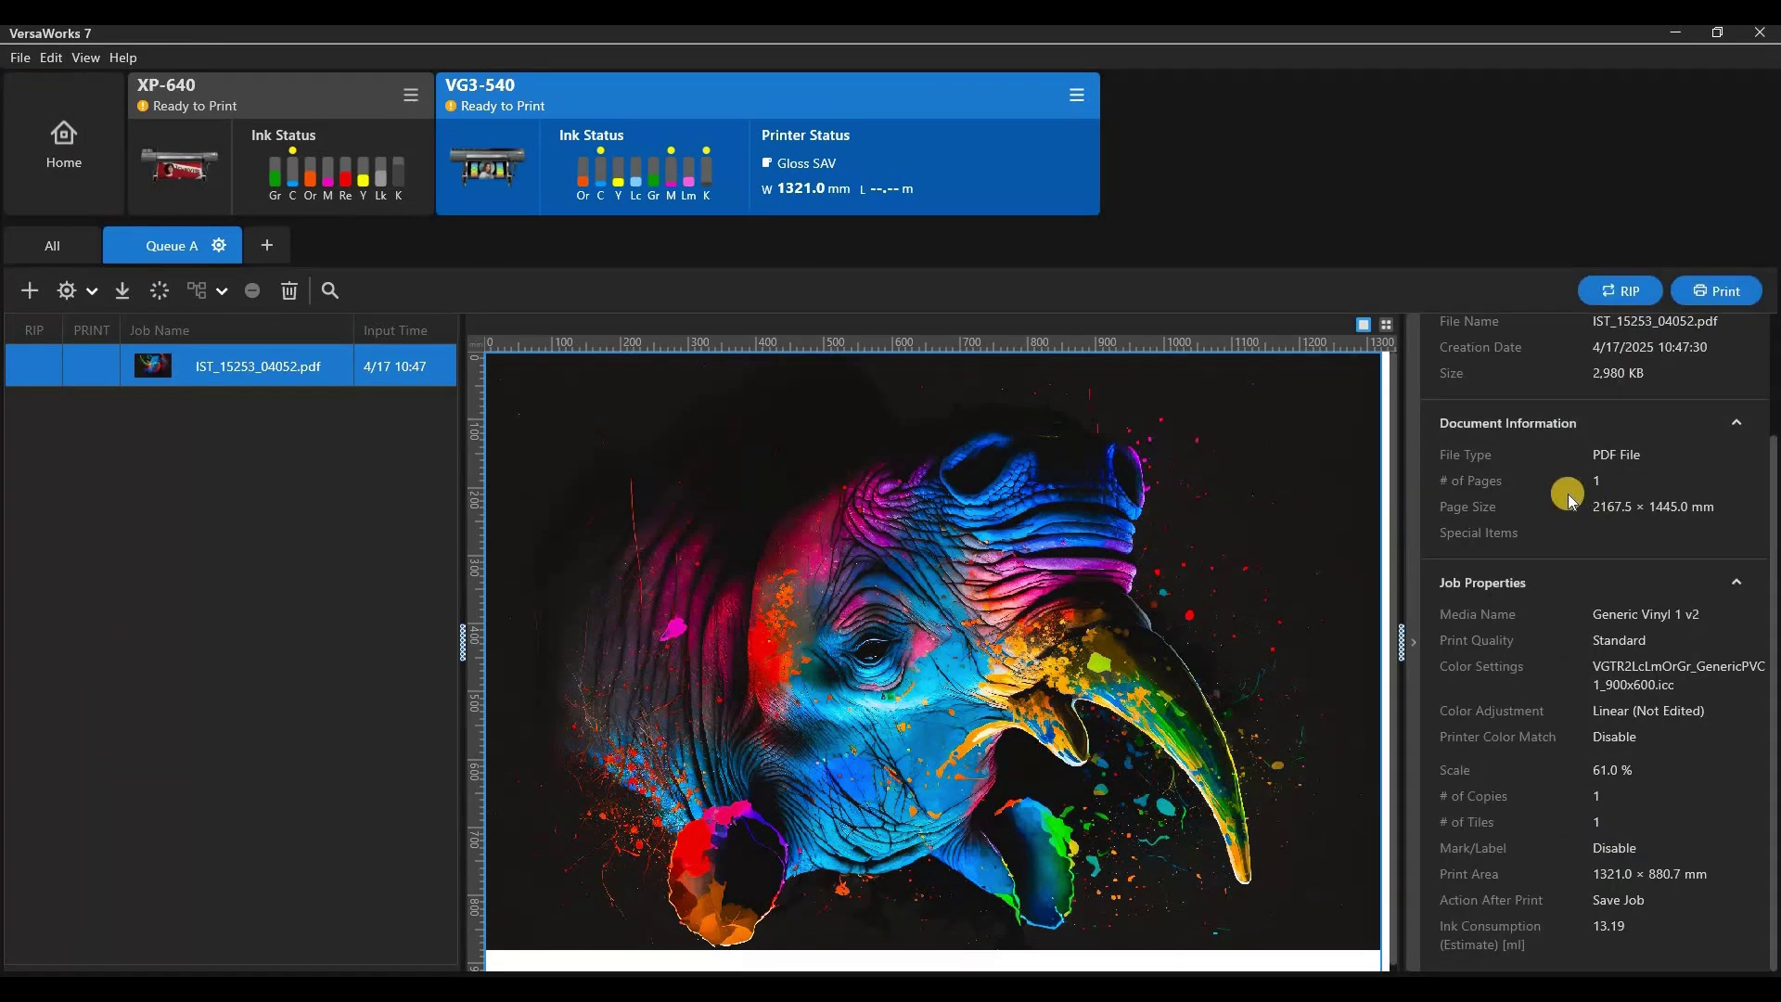
Review the RIP, print and design editing commands available for the PDF job
left_click(251, 367)
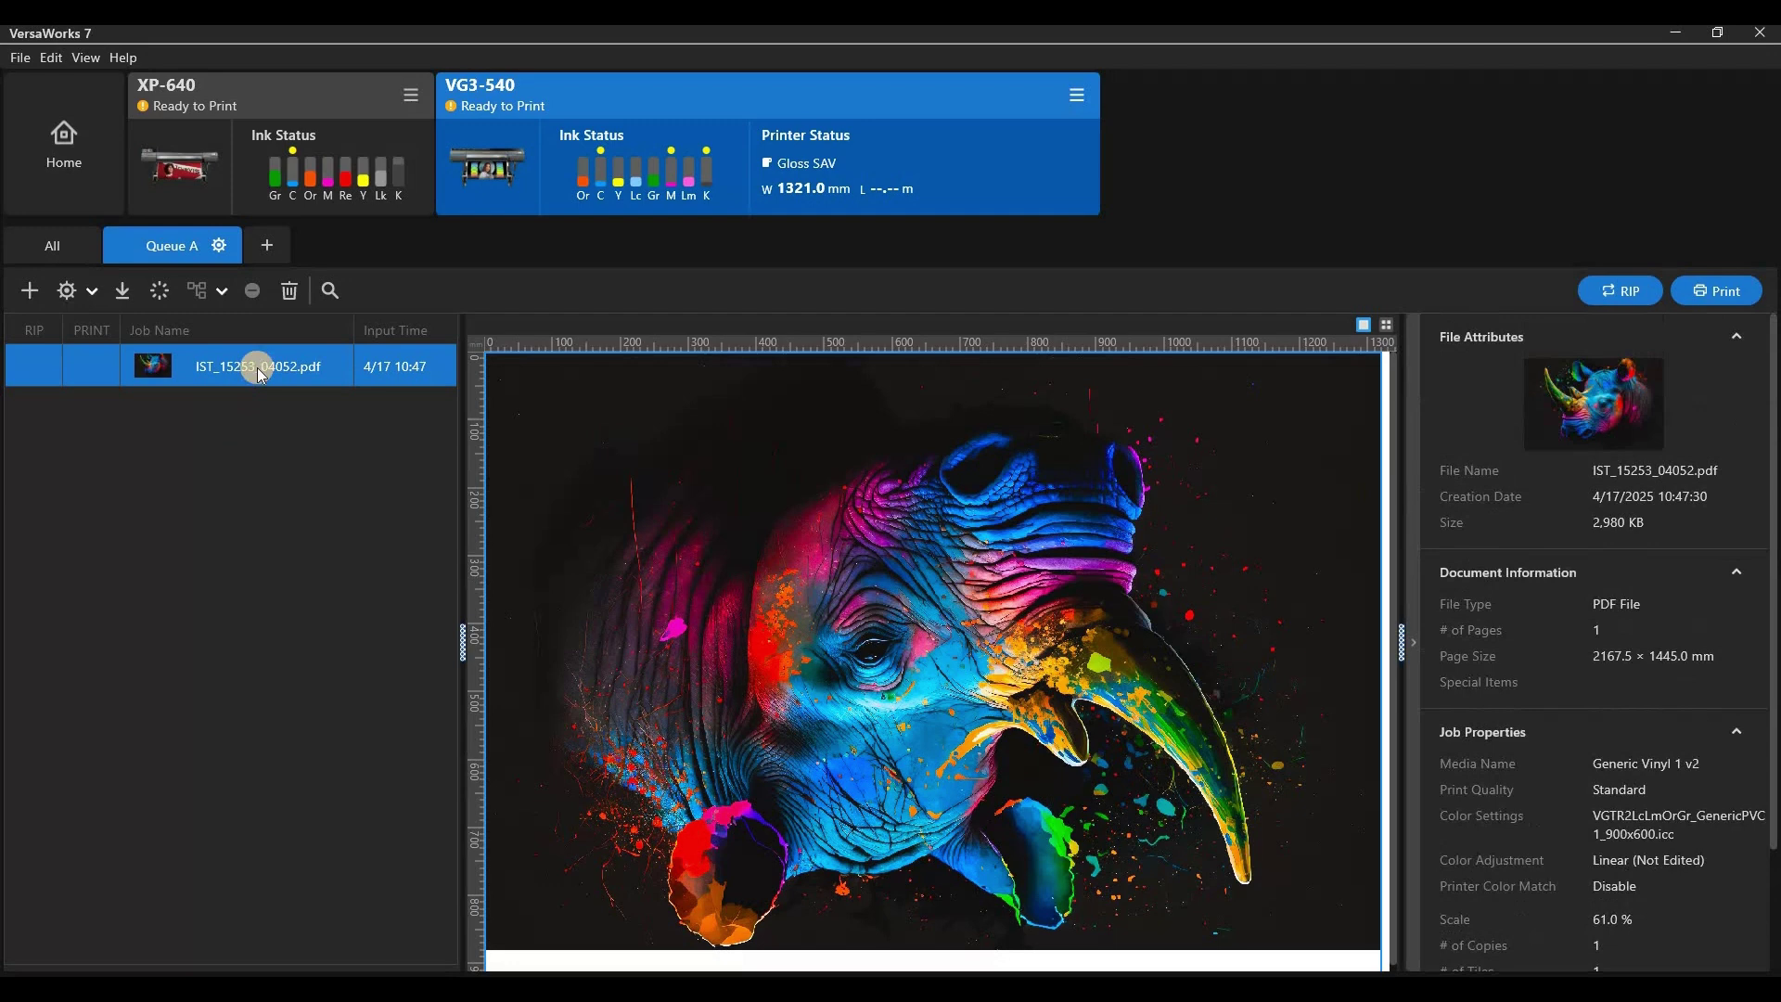
left_click(1615, 295)
left_click(262, 367)
right_click(239, 367)
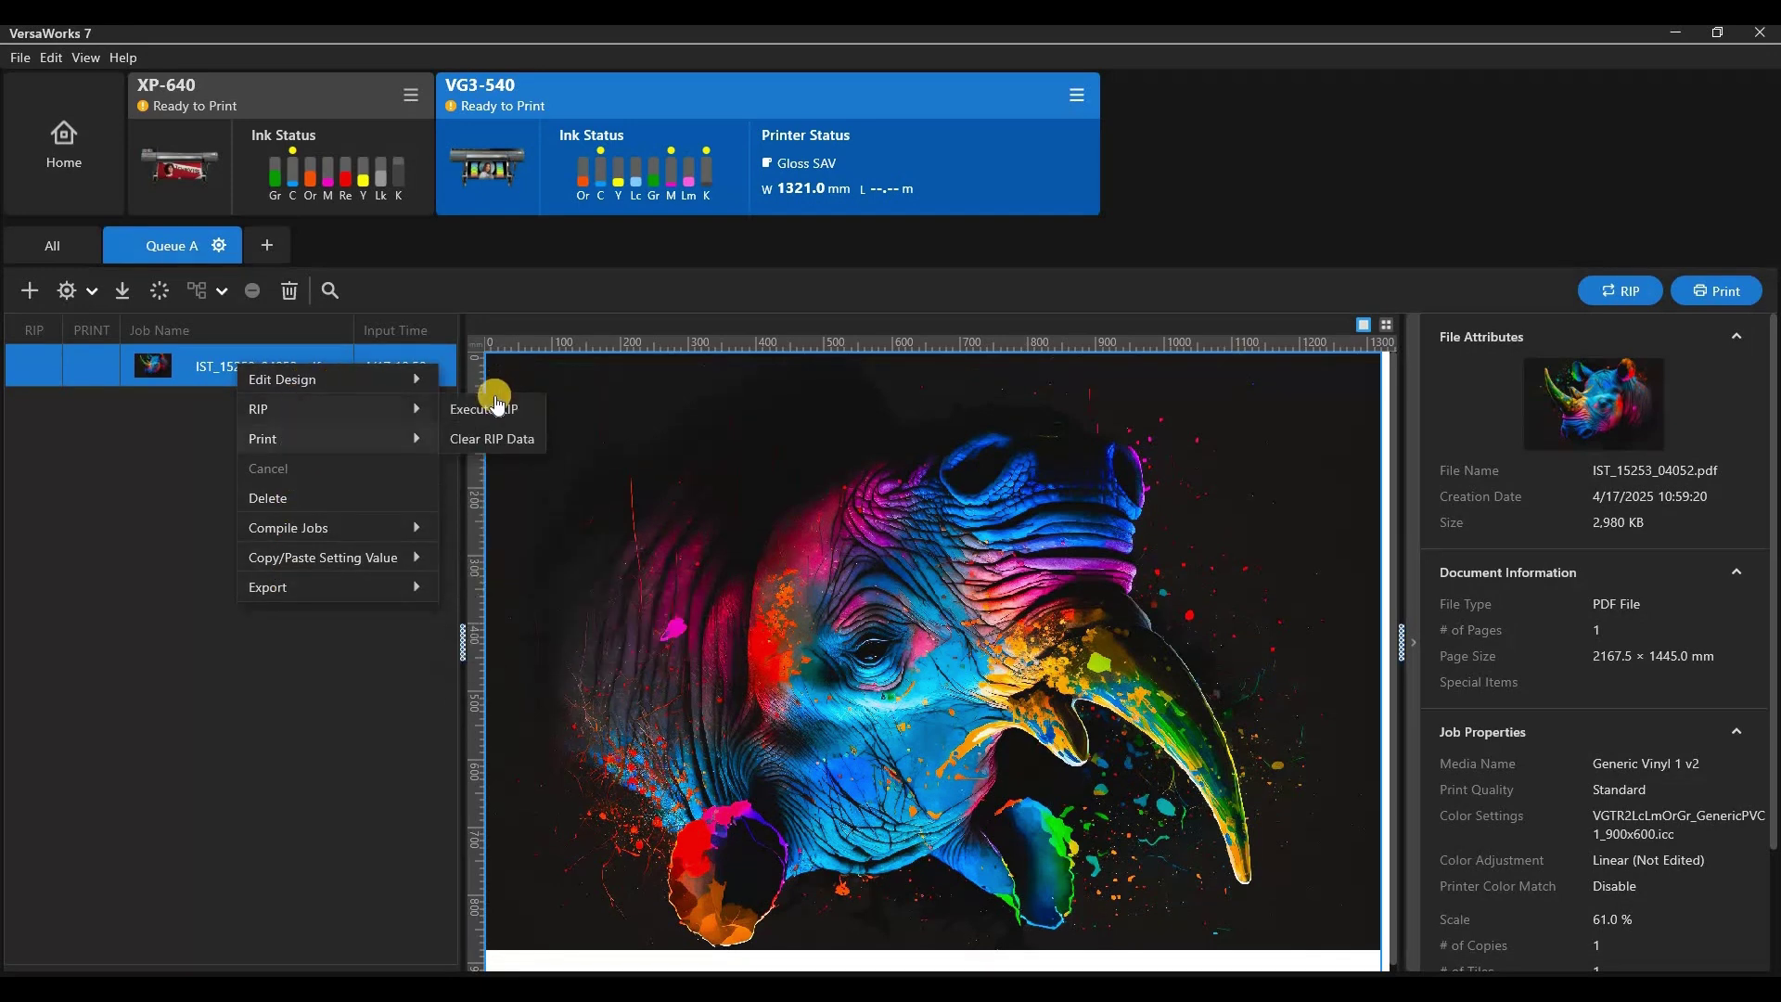
mouse_move(398, 379)
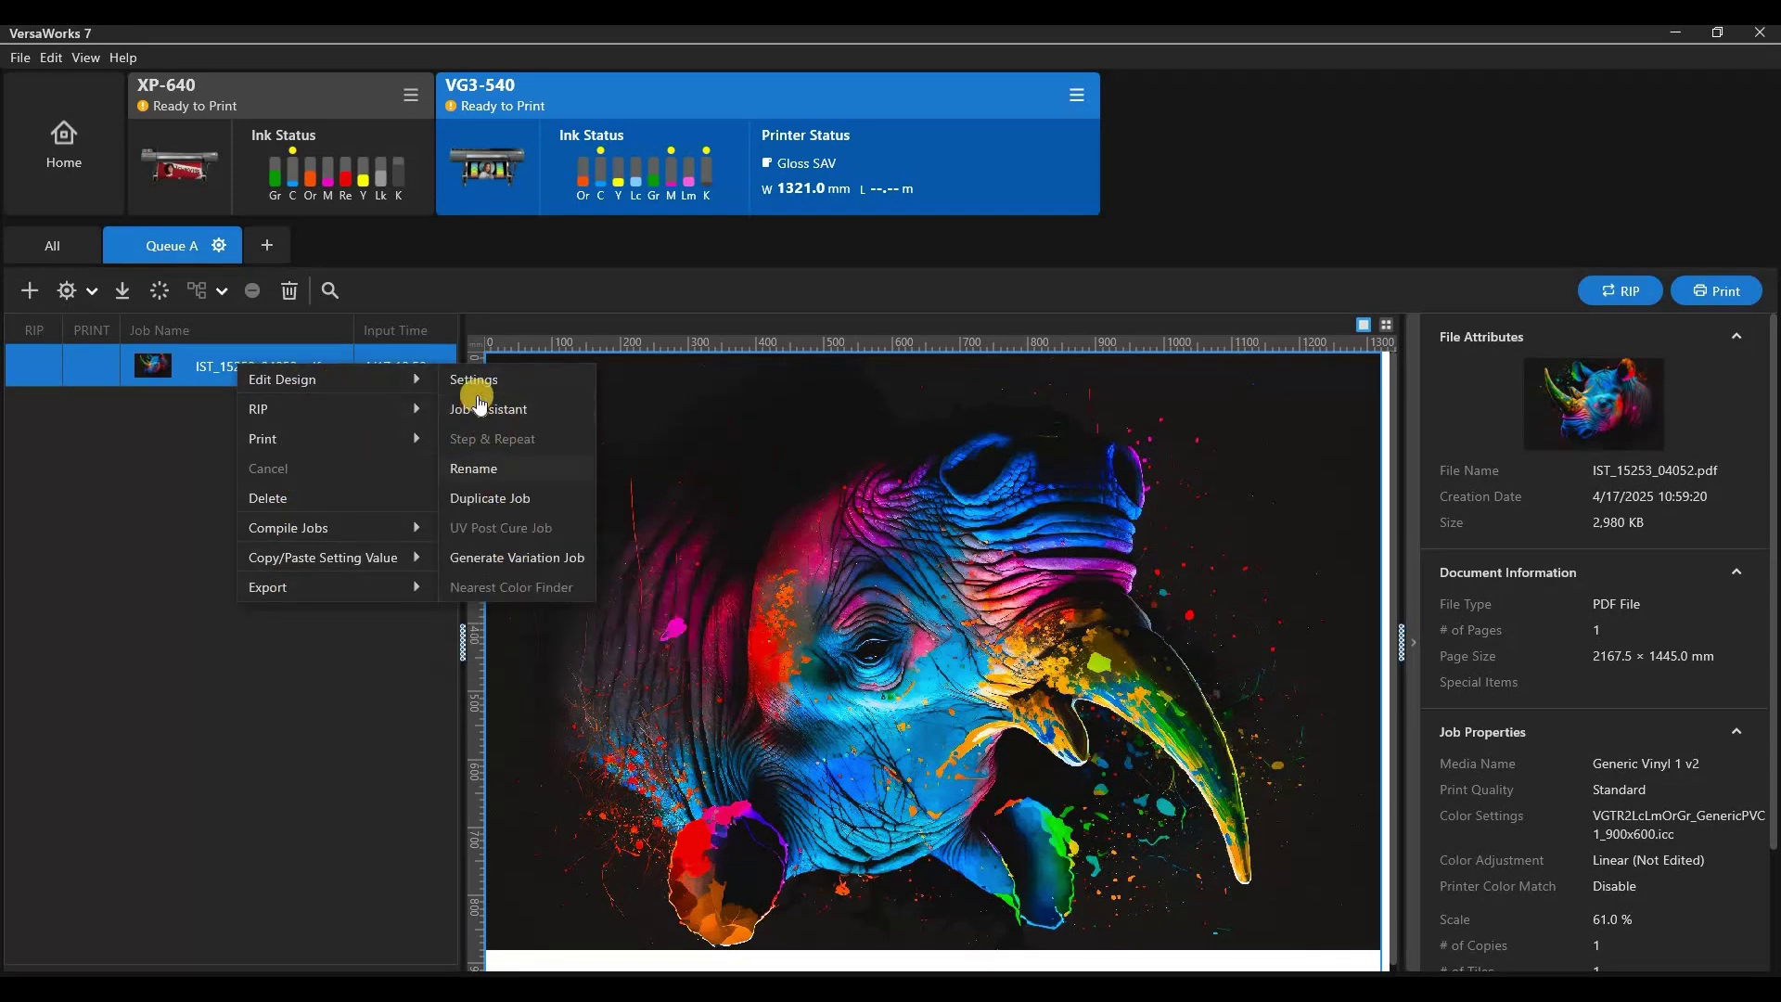
left_click(180, 426)
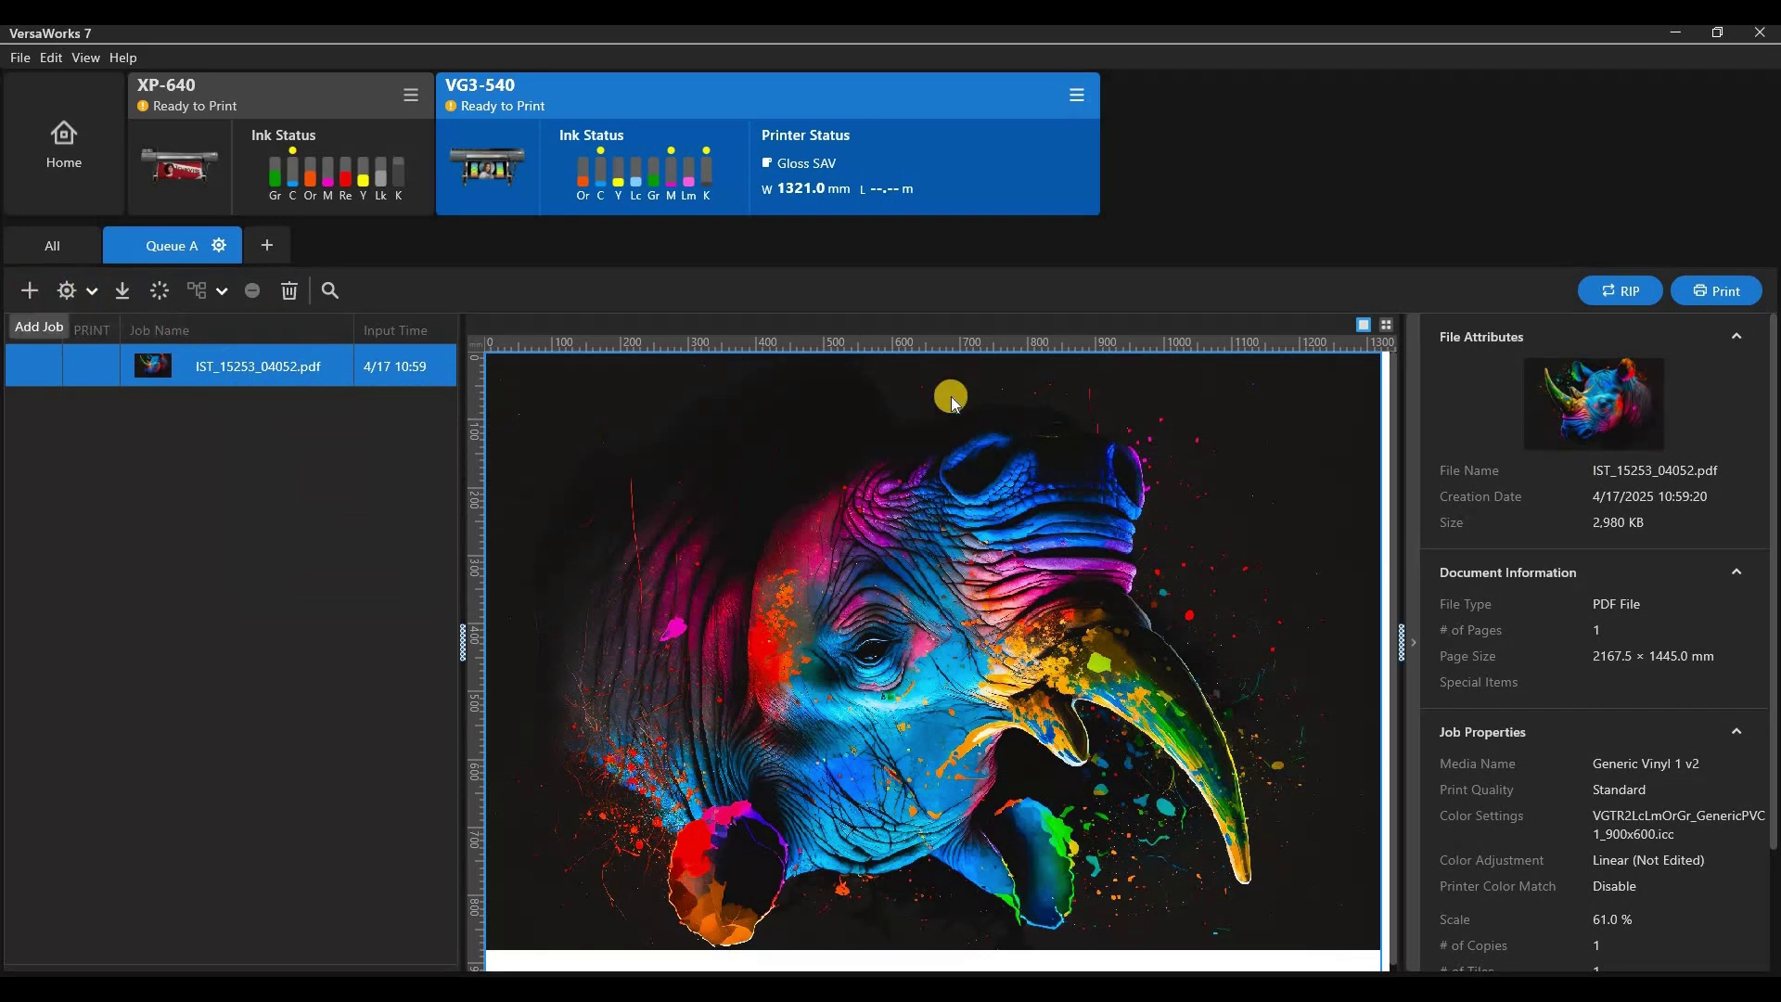
Add the image IST_15253_05737.jpg to Queue A and preview it
double_click(1287, 380)
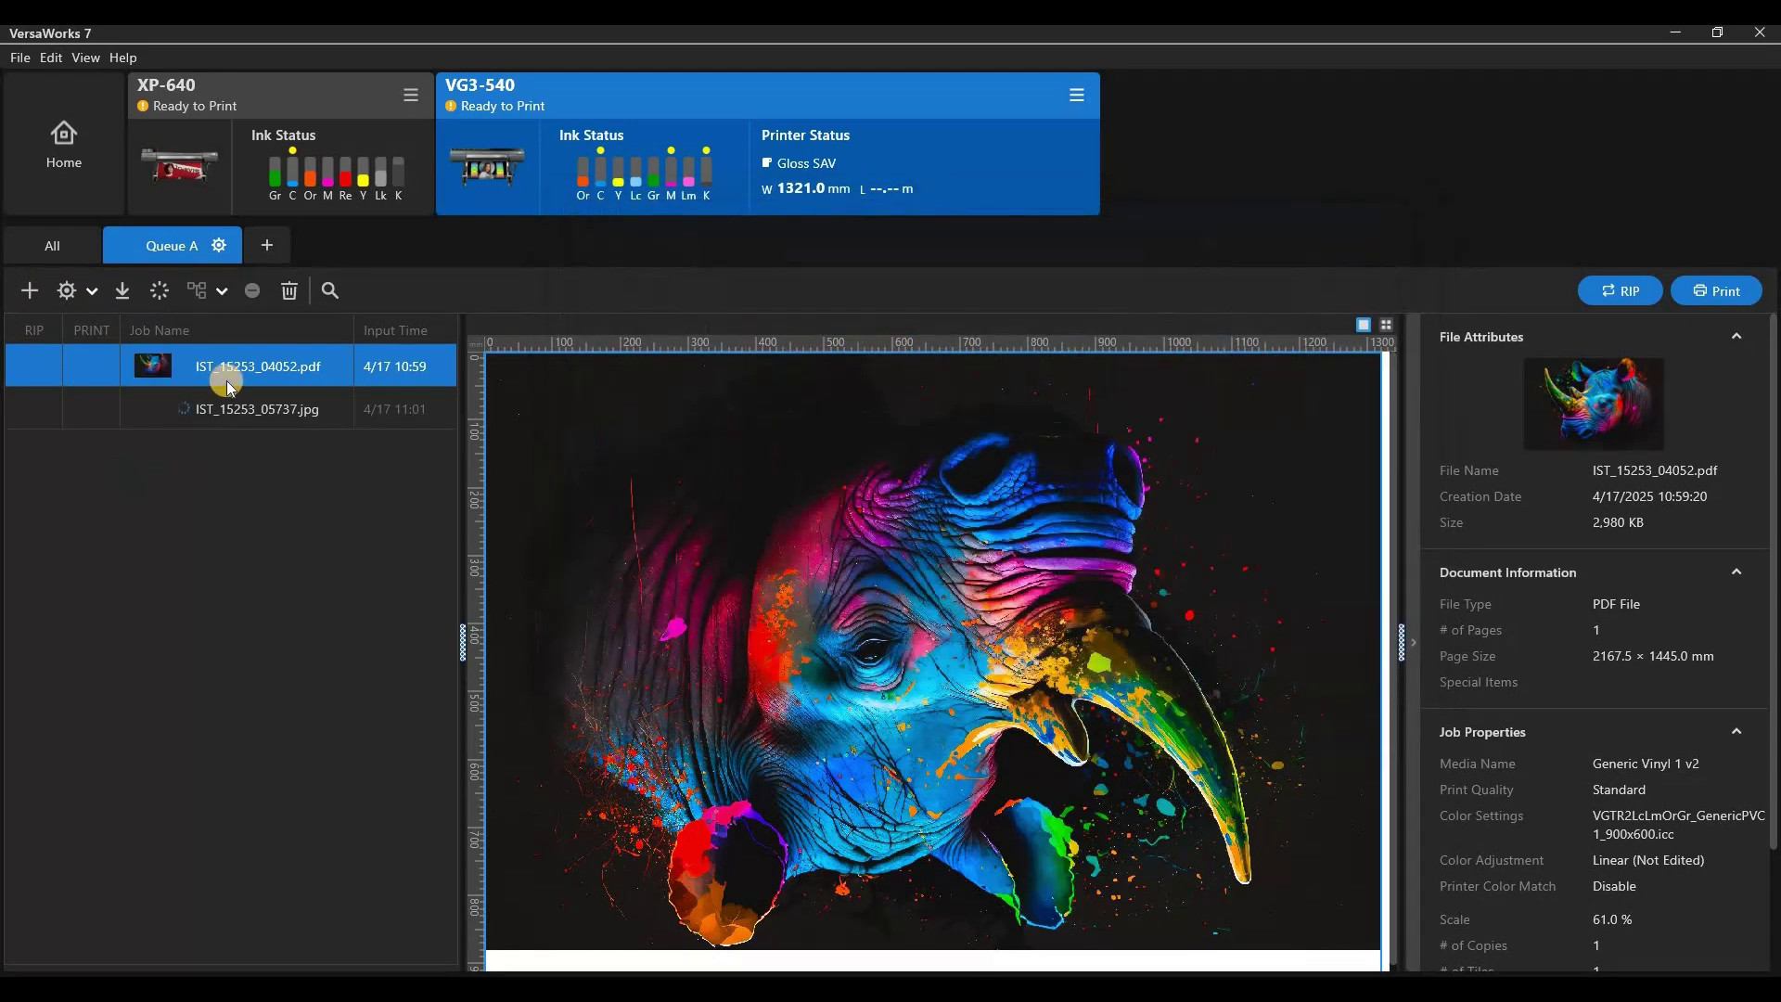
left_click(254, 408)
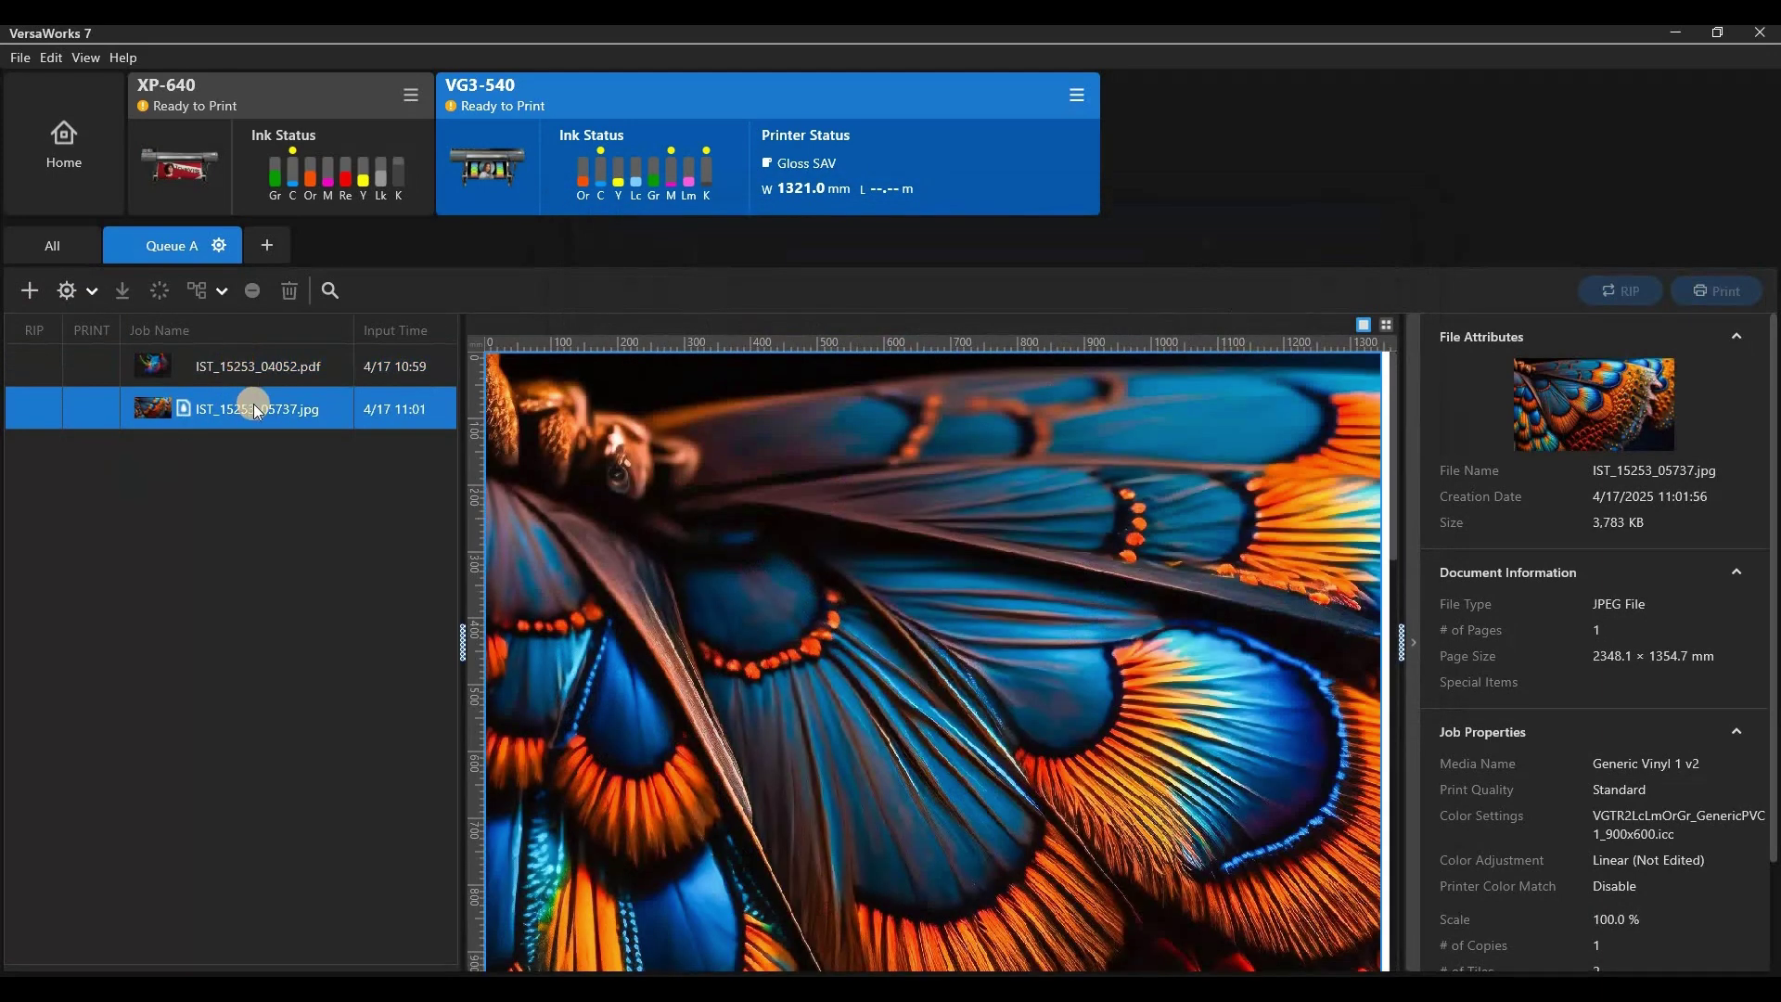
Combine the PDF and JPG jobs in Queue A into one nested job
key("Up")
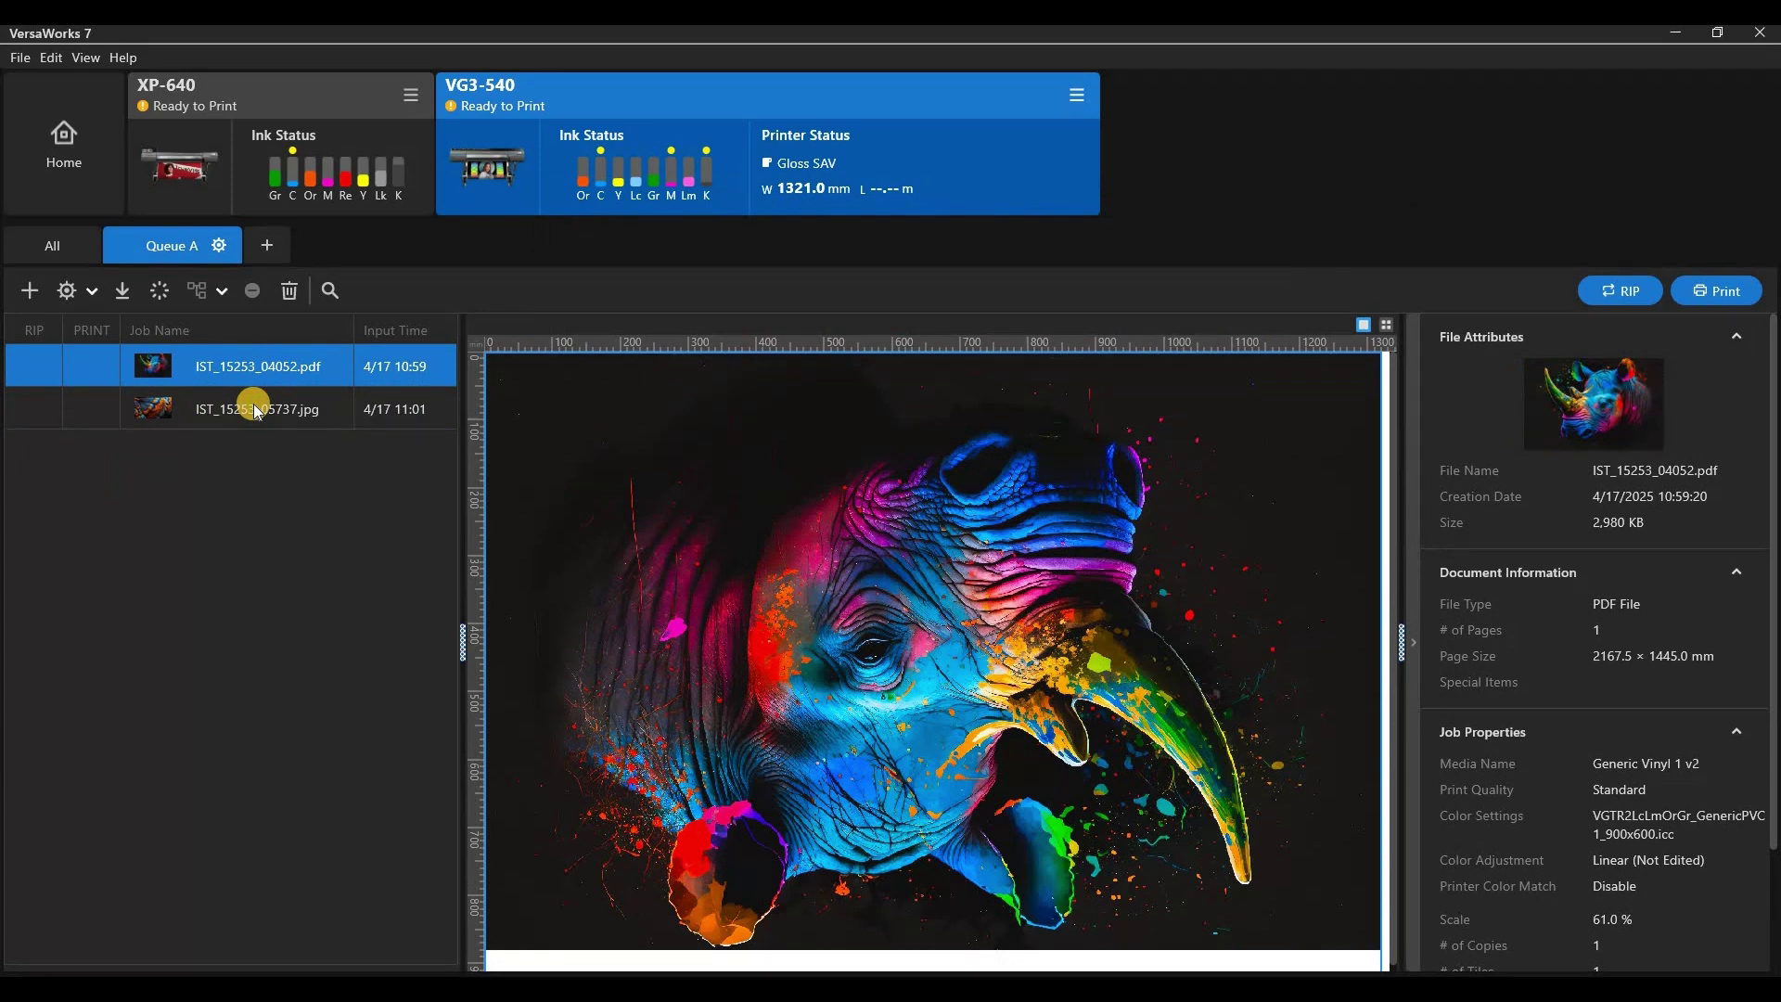
left_click(254, 409, "shift")
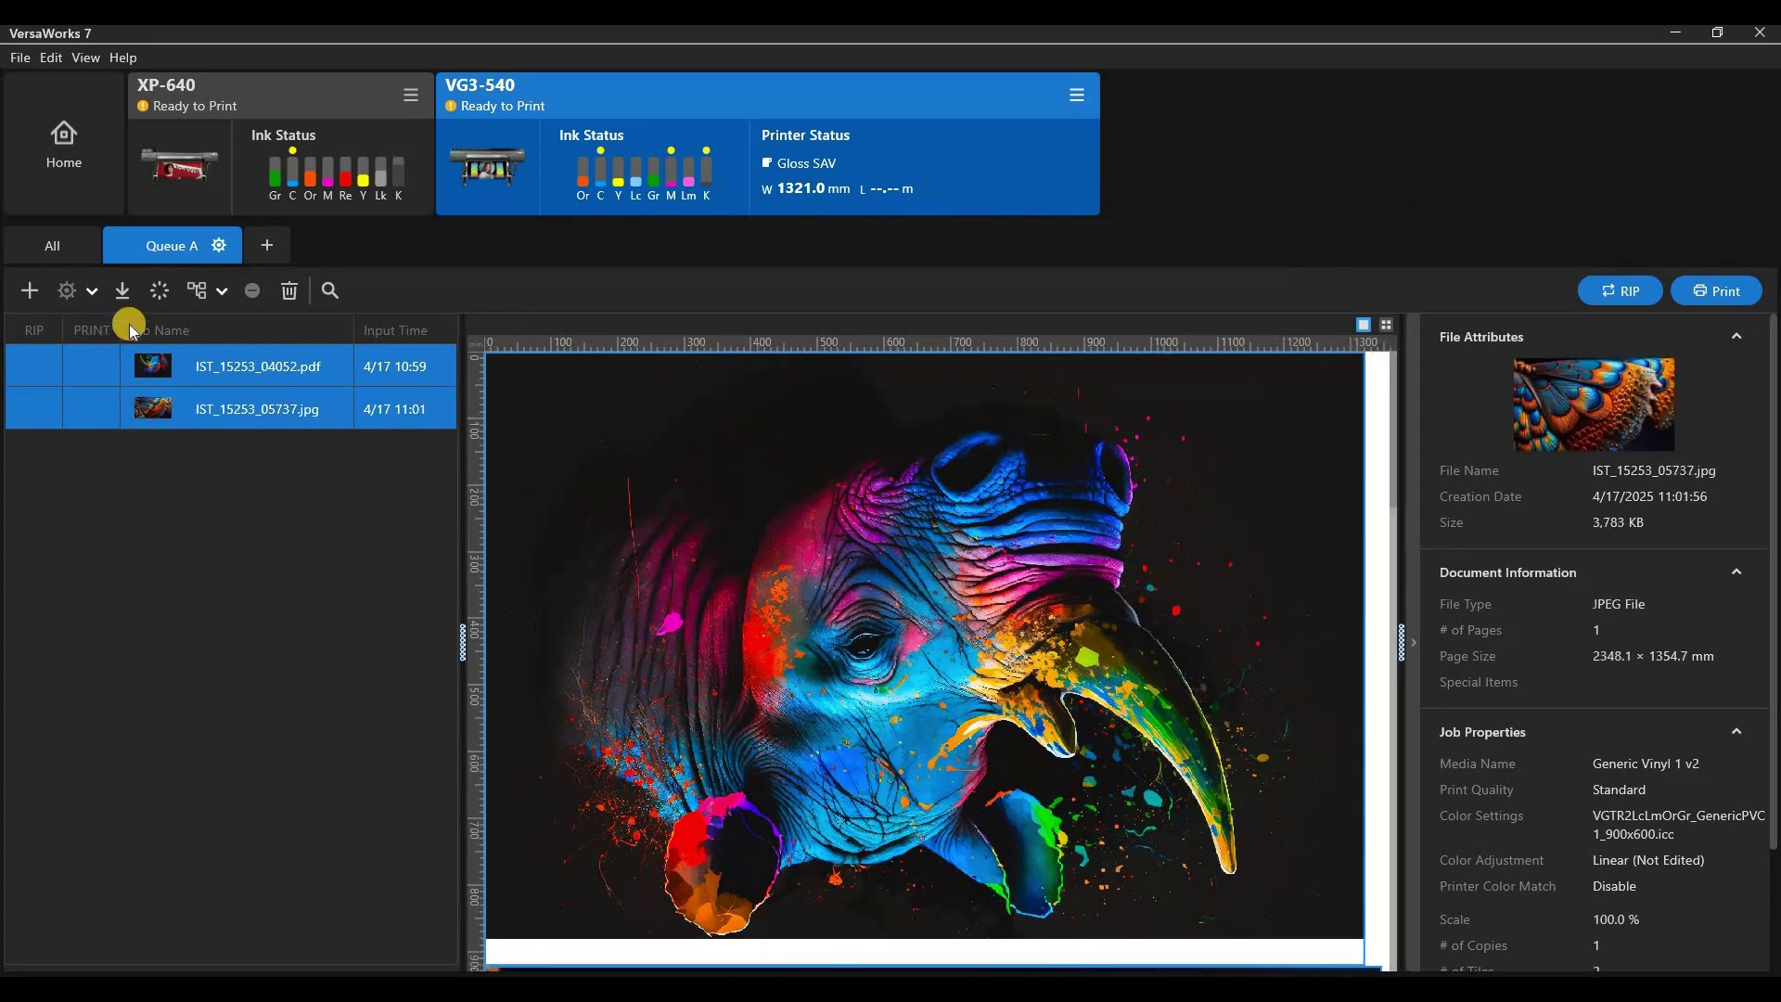
right_click(240, 366)
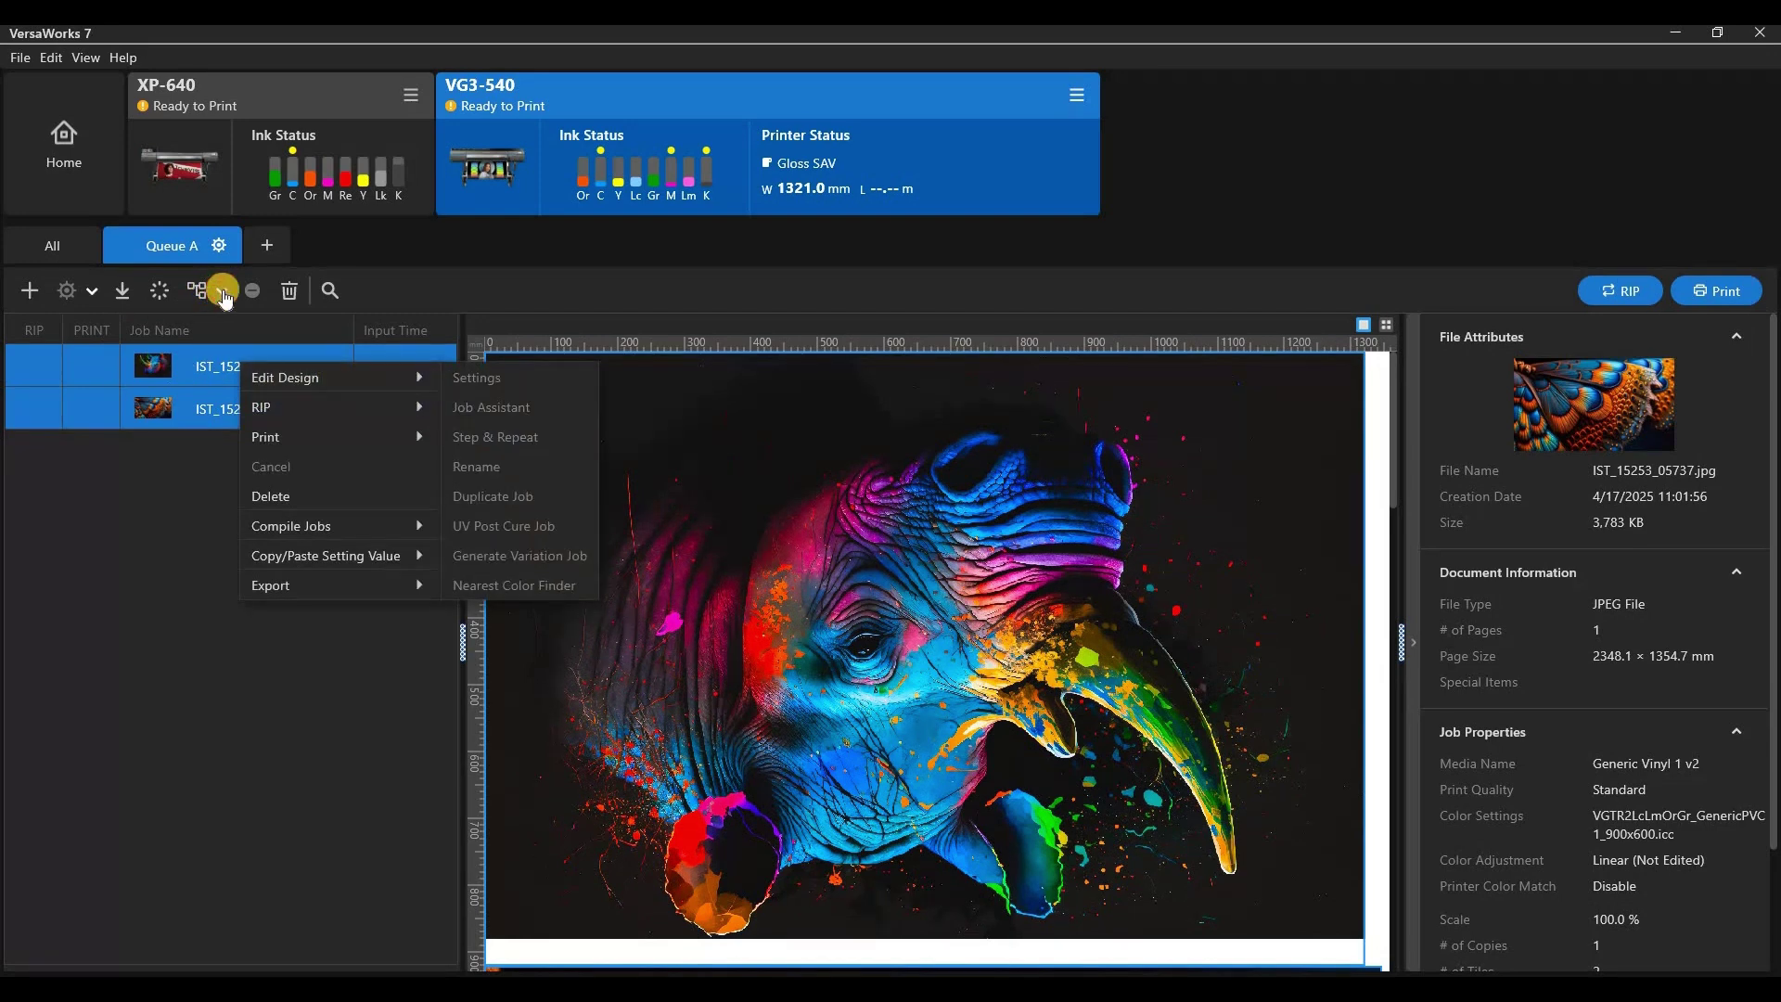
left_click(222, 293)
left_click(222, 293)
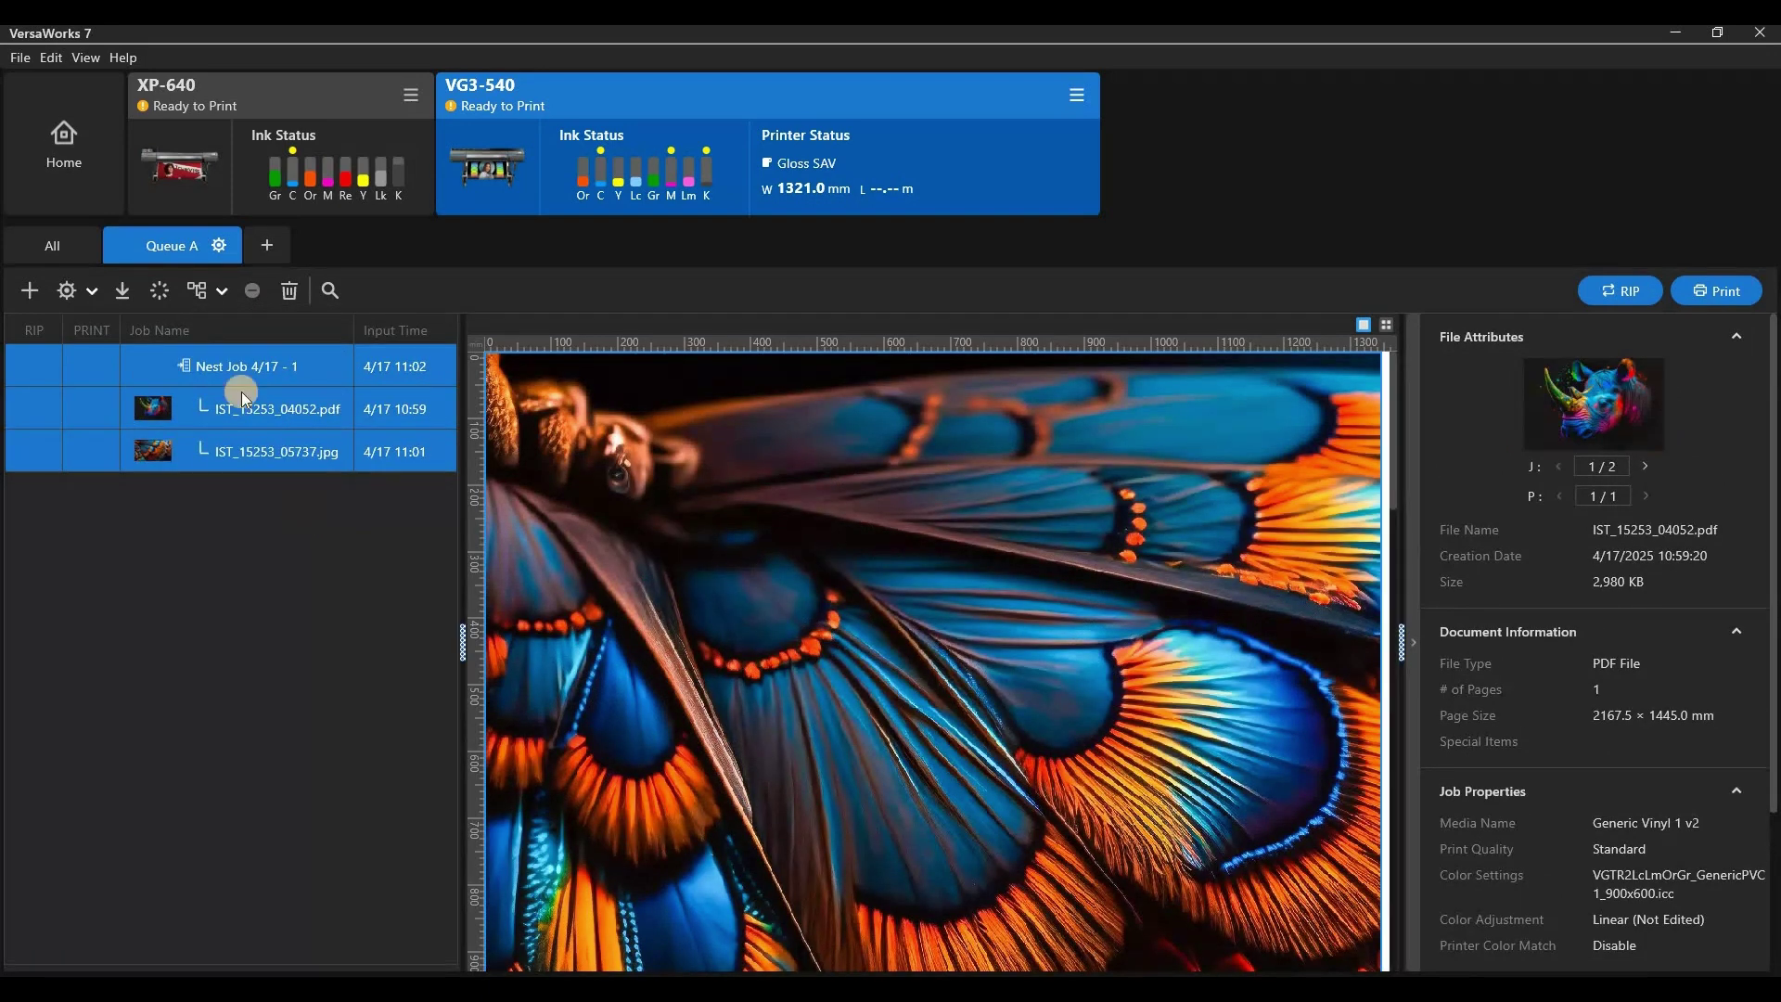
Open the job settings of the nested job
left_click(242, 365)
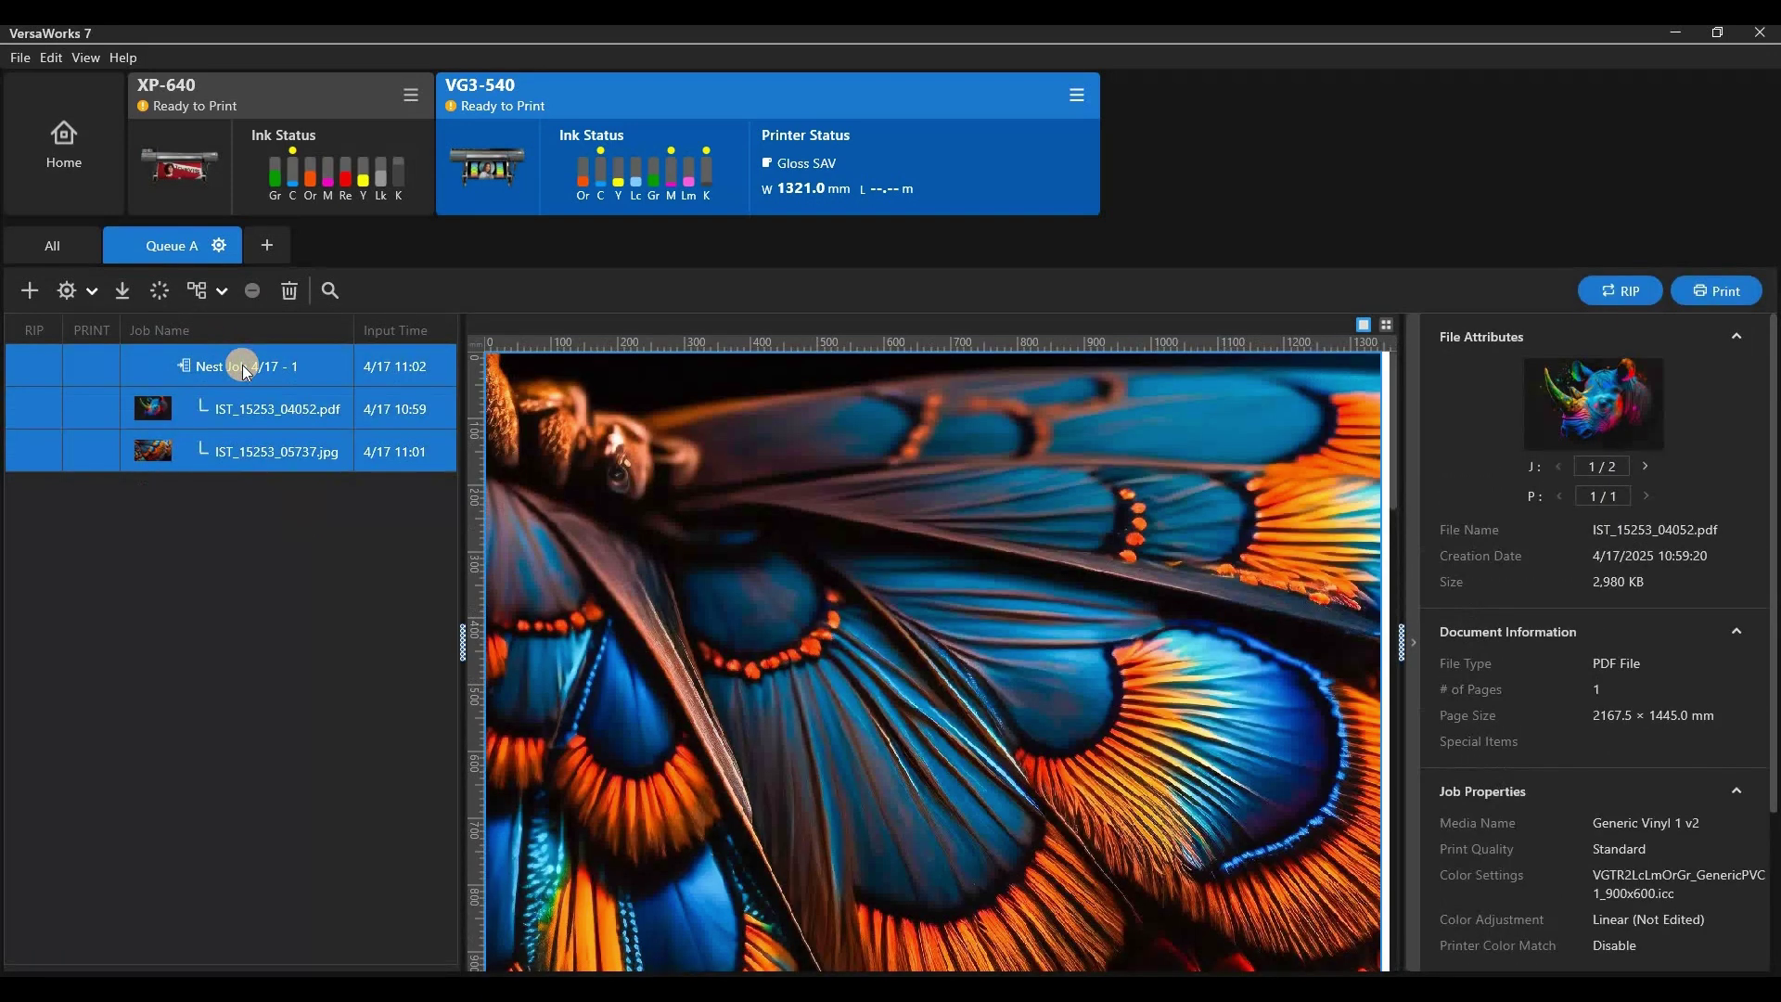
double_click(382, 418)
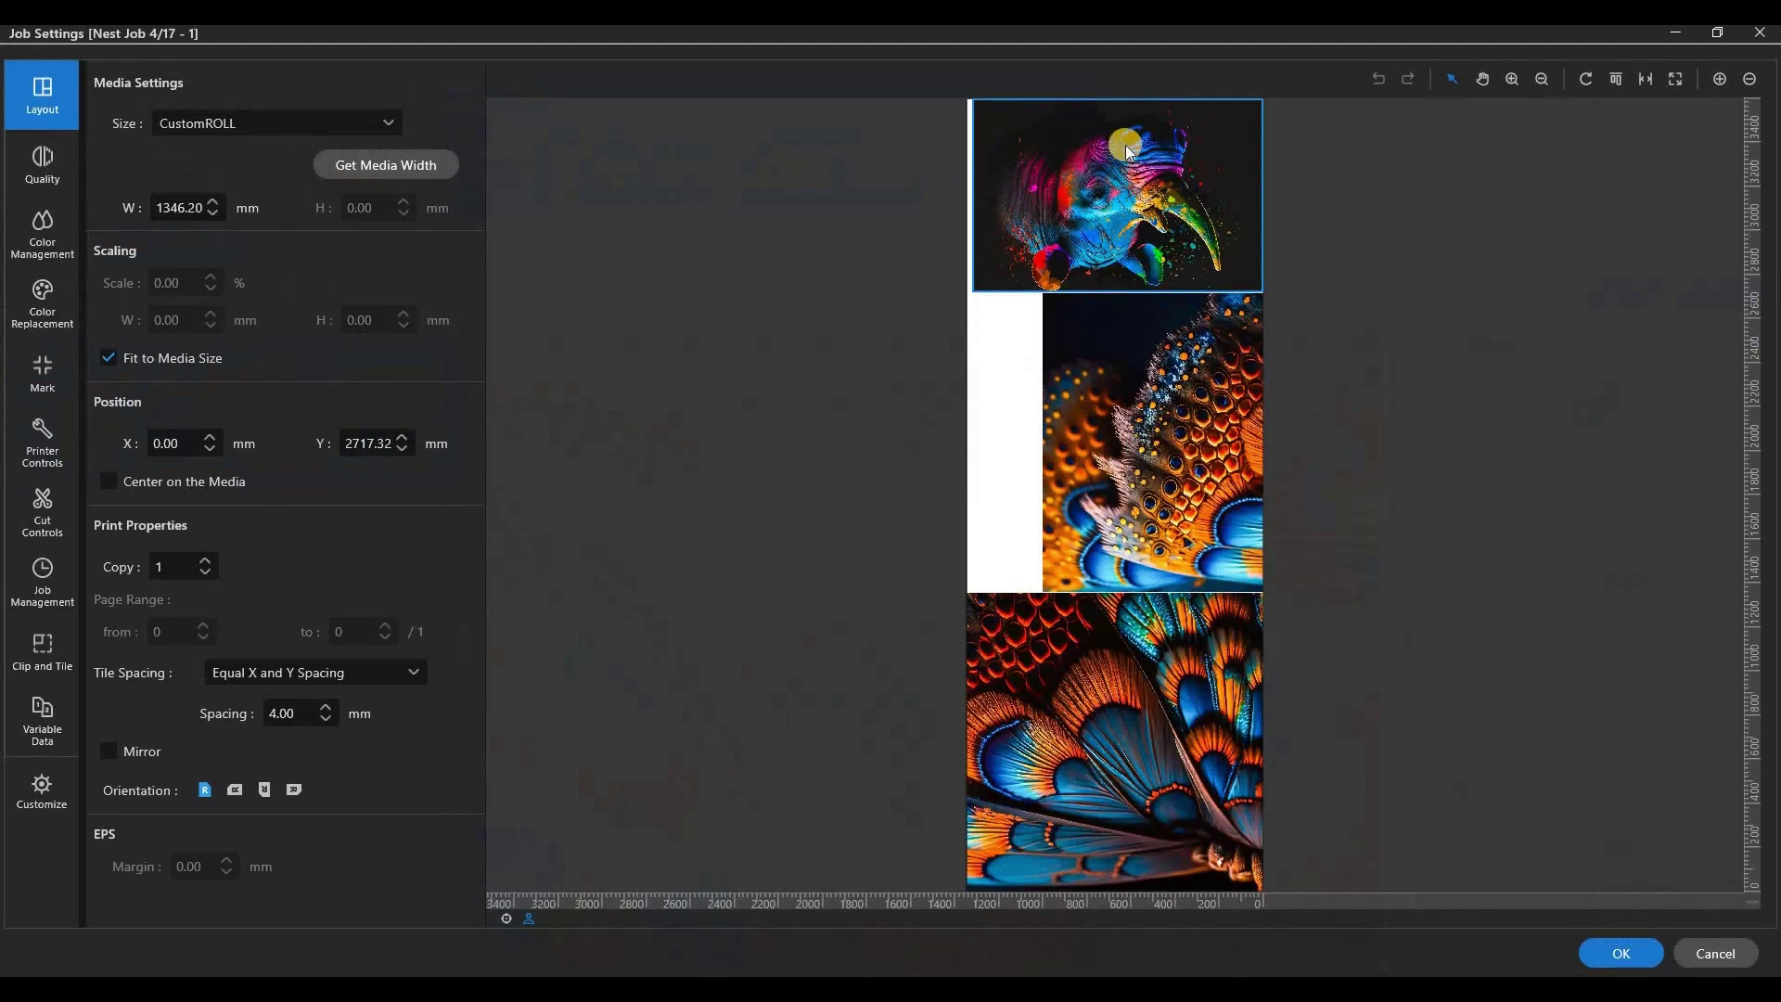
Try moving the rhino image over the butterfly image in the nested job's layout and discard the changes
left_click(186, 362)
left_click(185, 365)
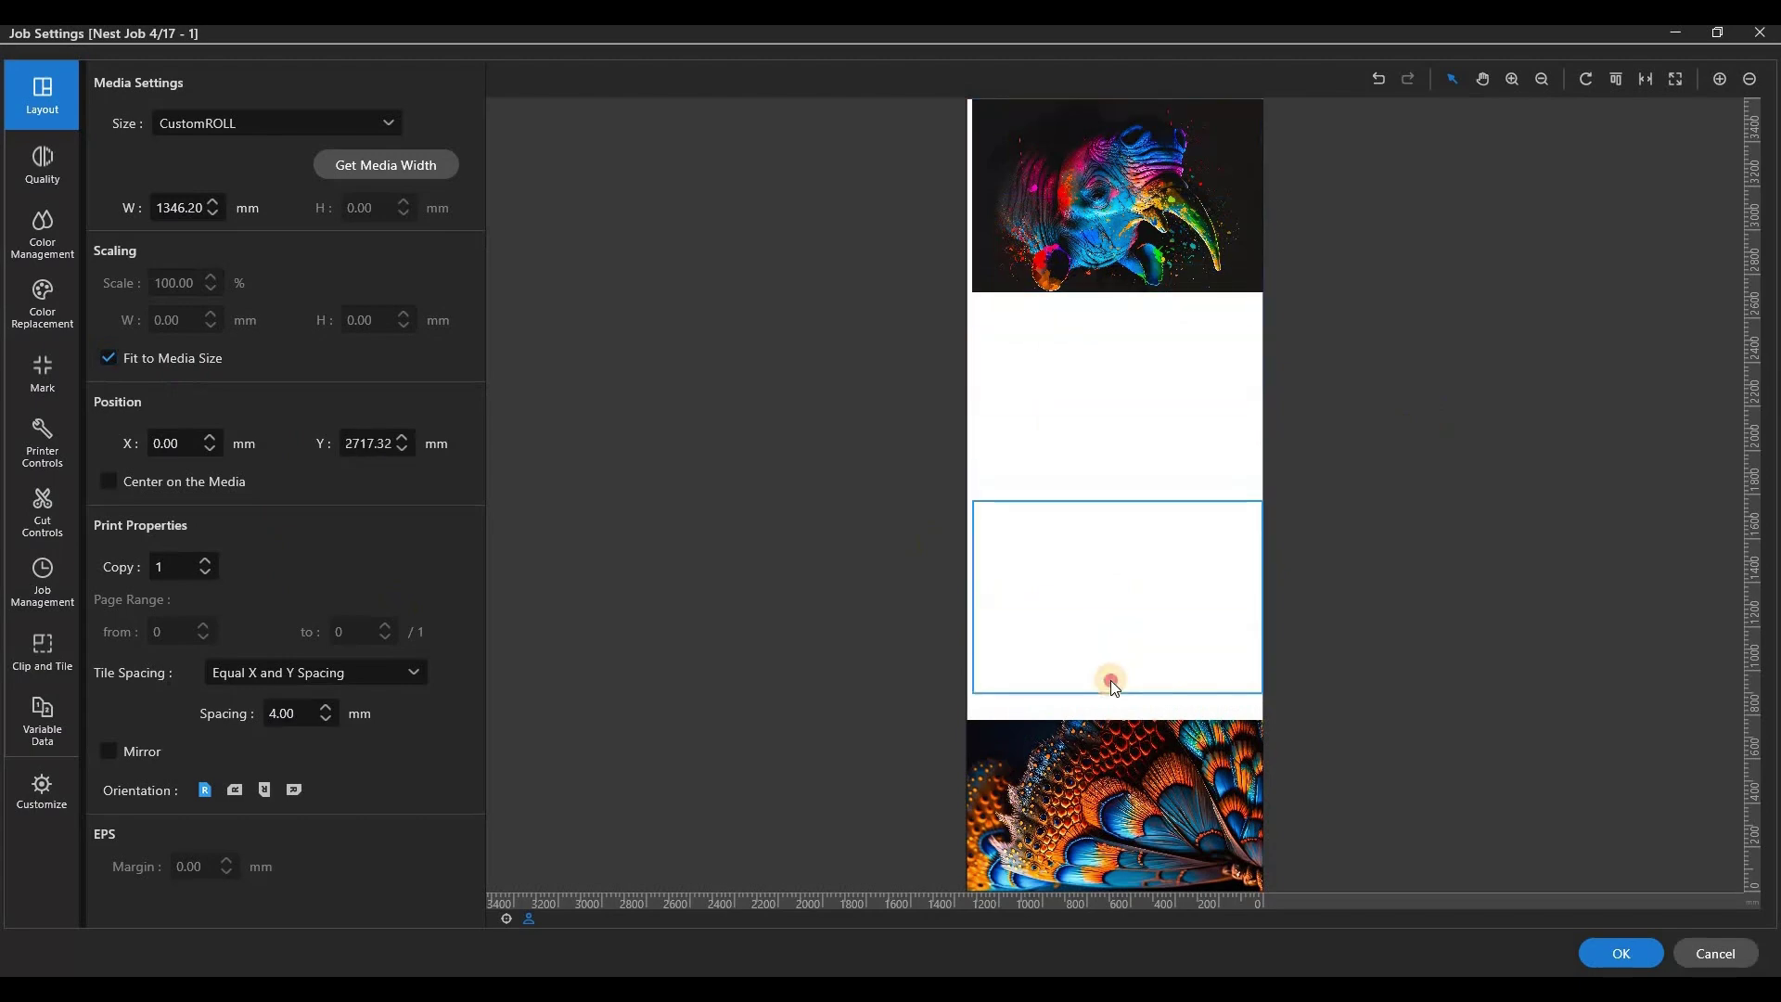
left_click(1117, 683)
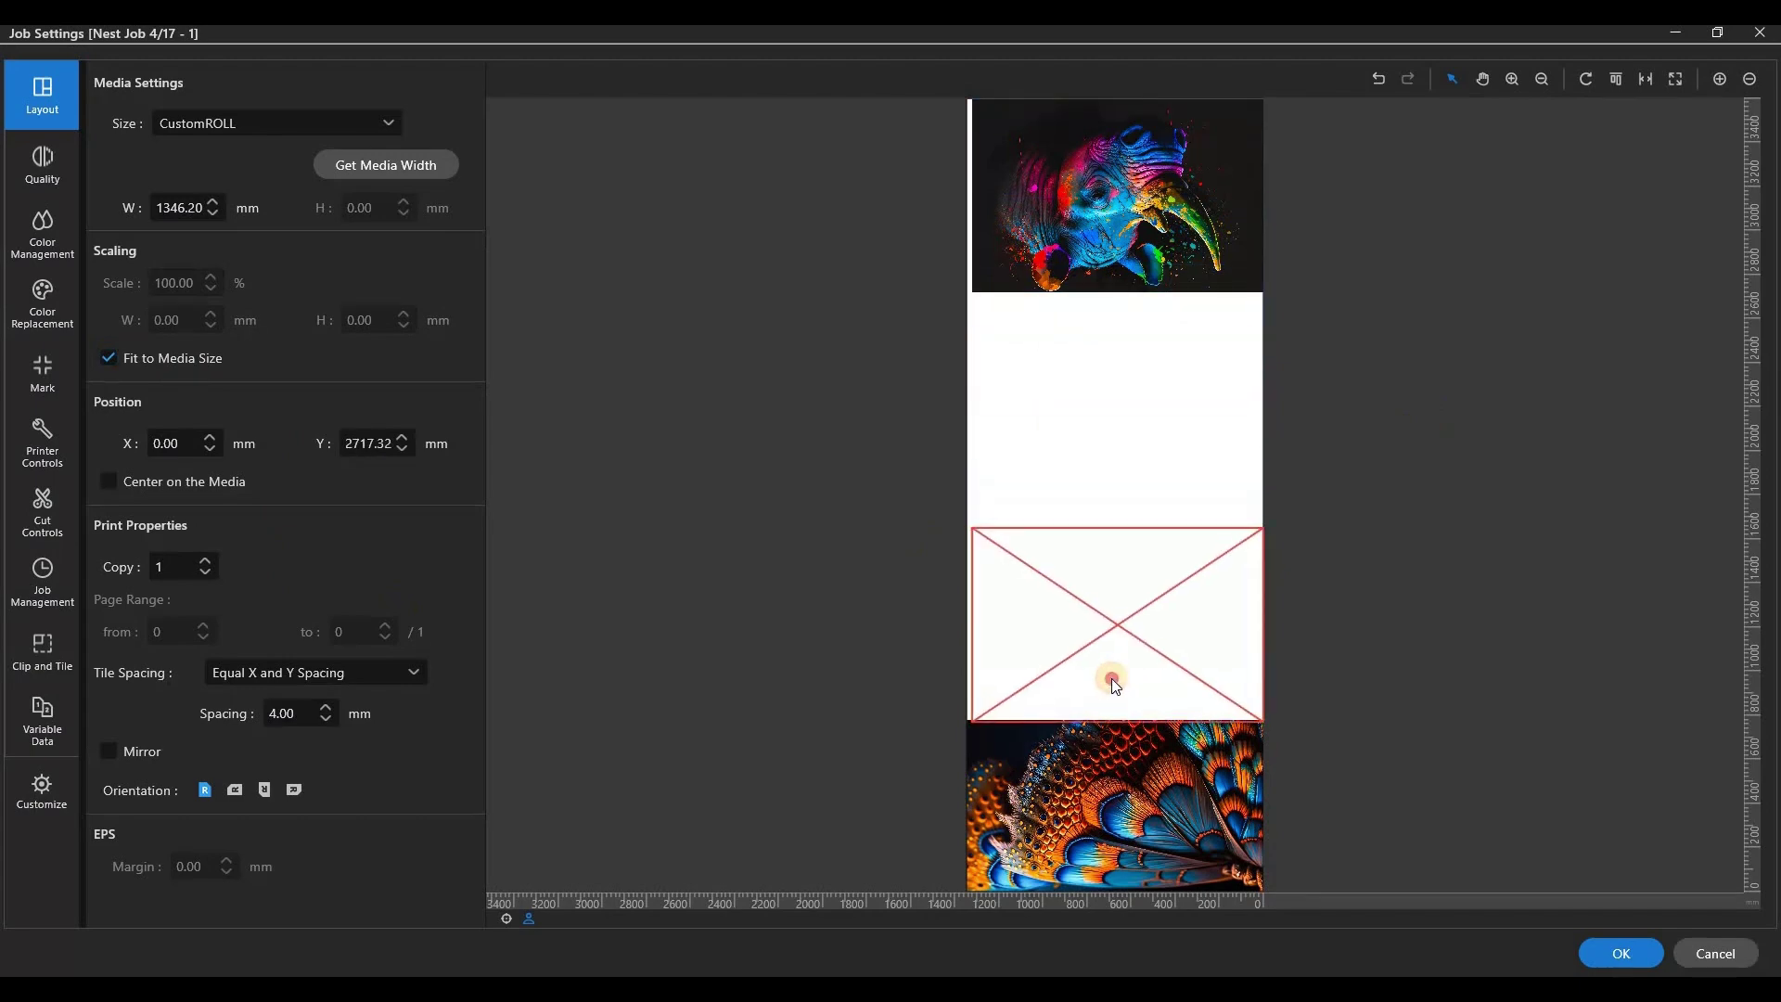
left_click(1719, 958)
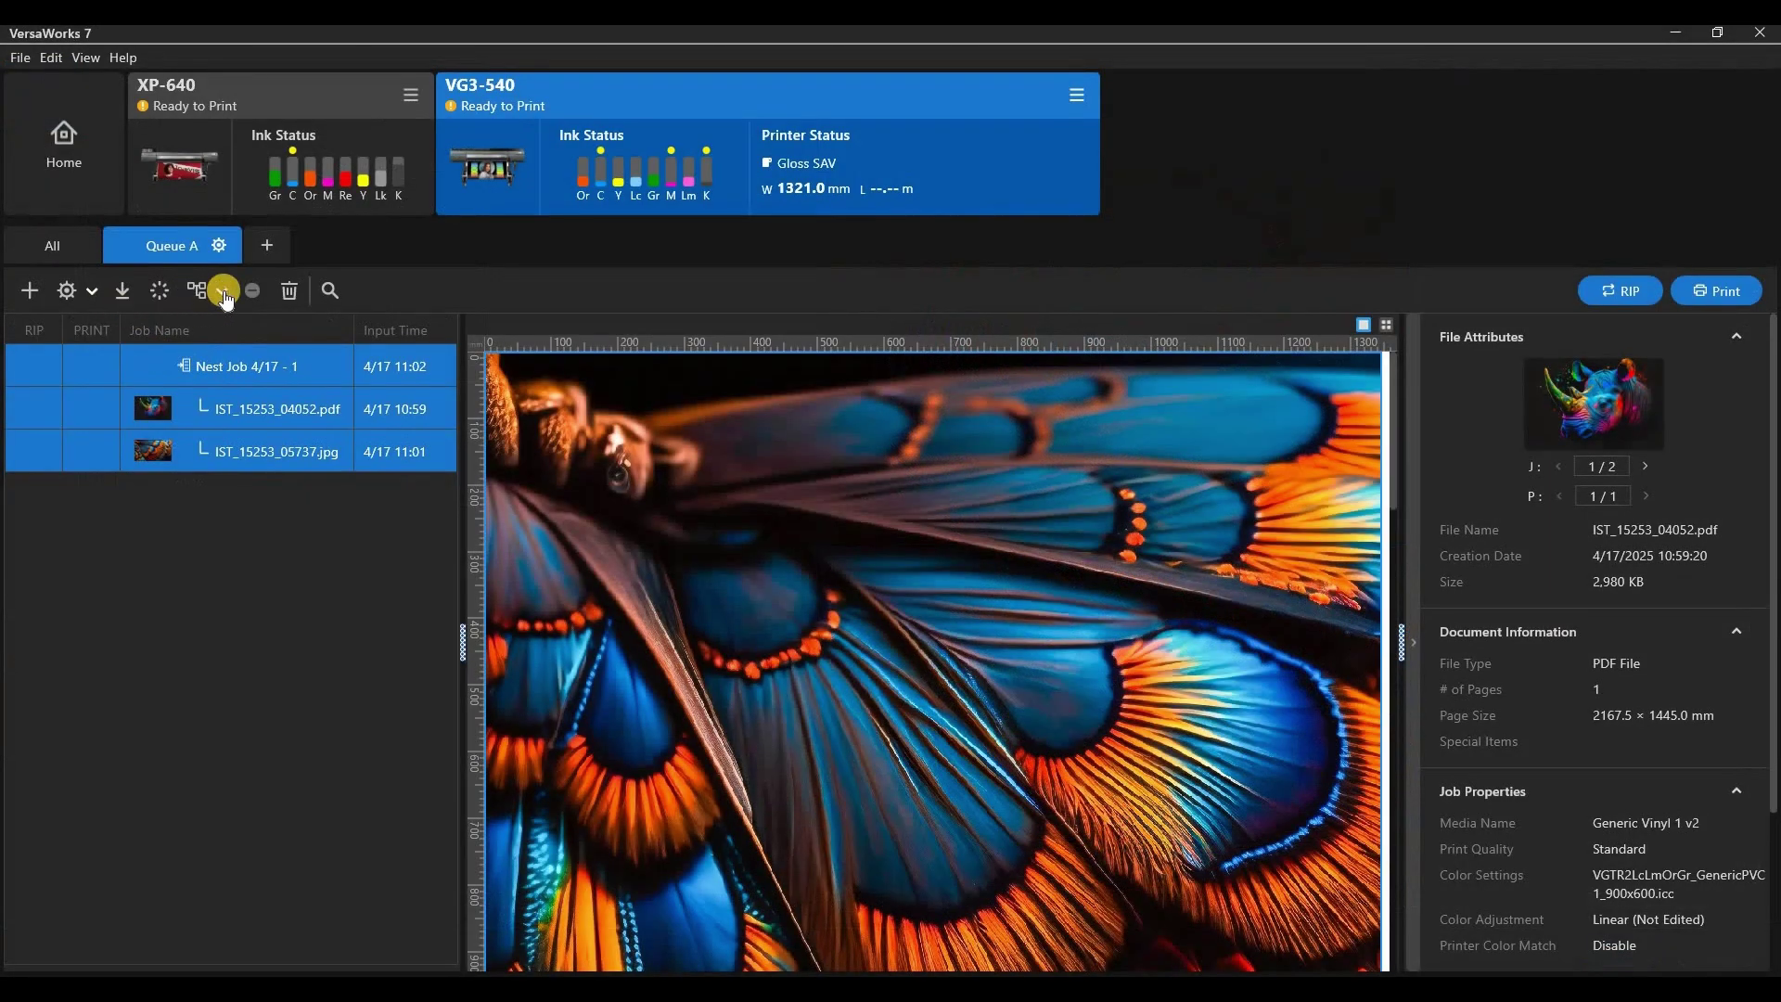
Unnest the combined job in Queue A back into its separate PDF and JPG jobs
left_click(222, 290)
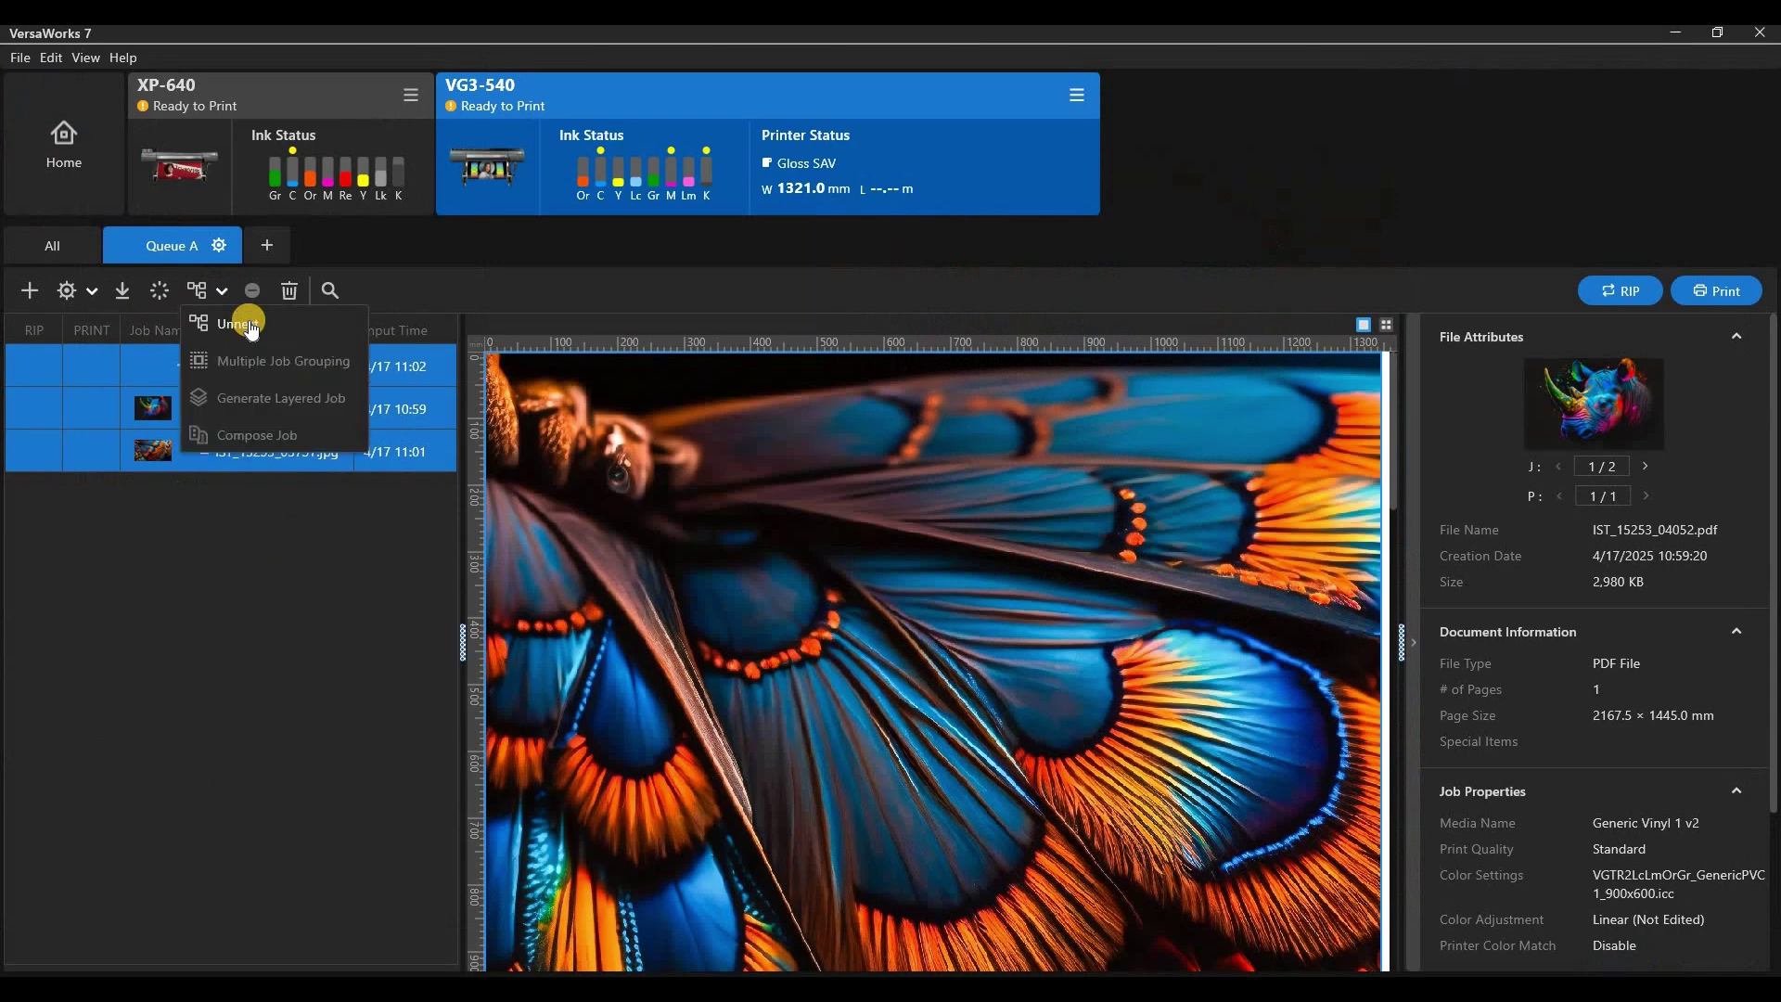
left_click(249, 371)
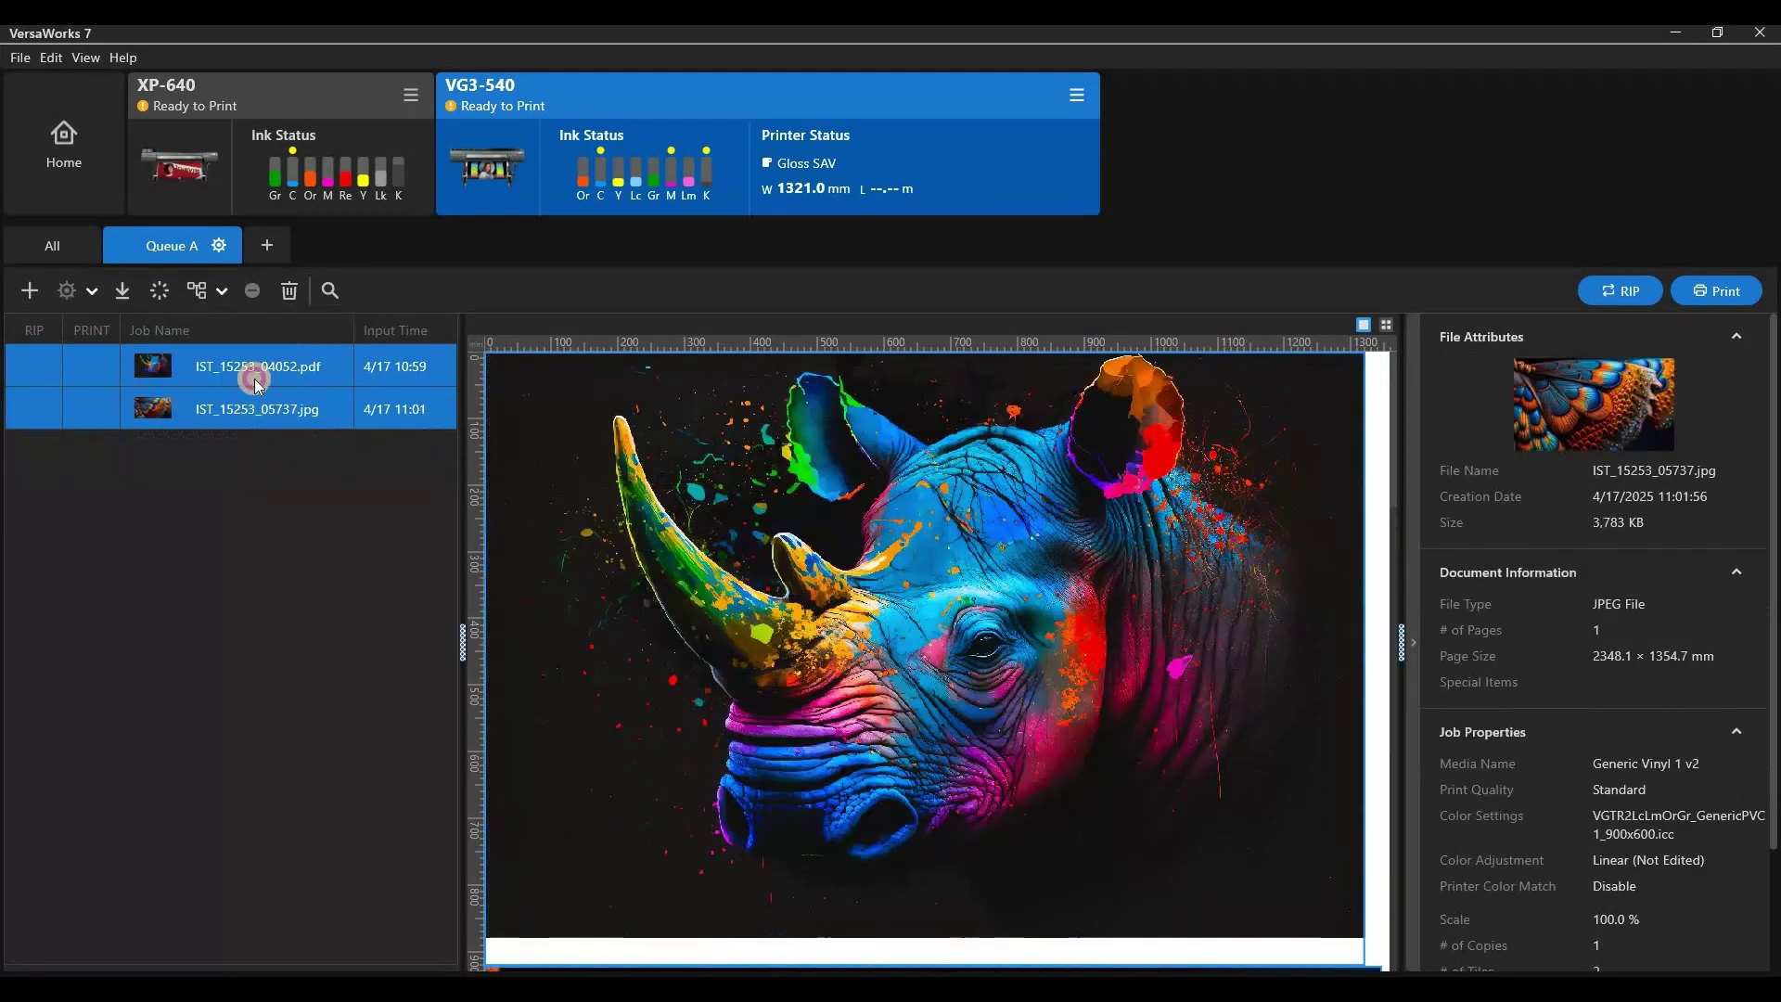
left_click(260, 404)
Open the Job Assistant for IST_15253_04052.pdf and review the available spot color types and creation settings
left_click(104, 381)
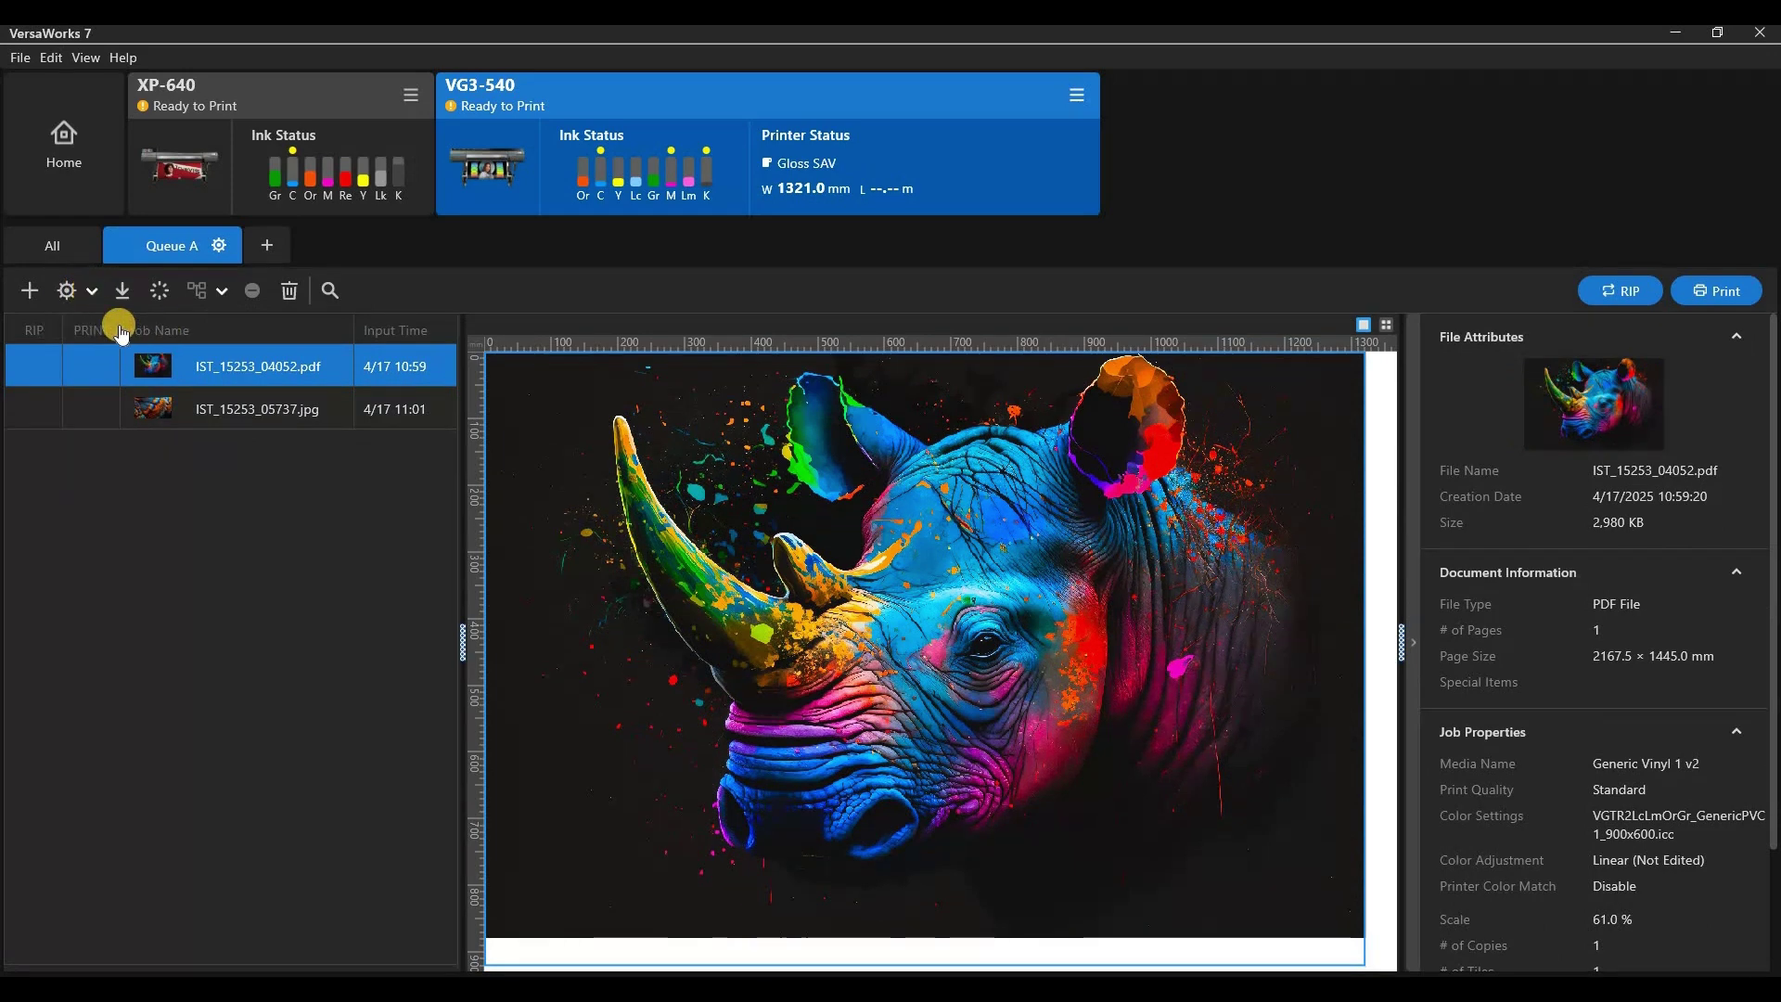
left_click(92, 290)
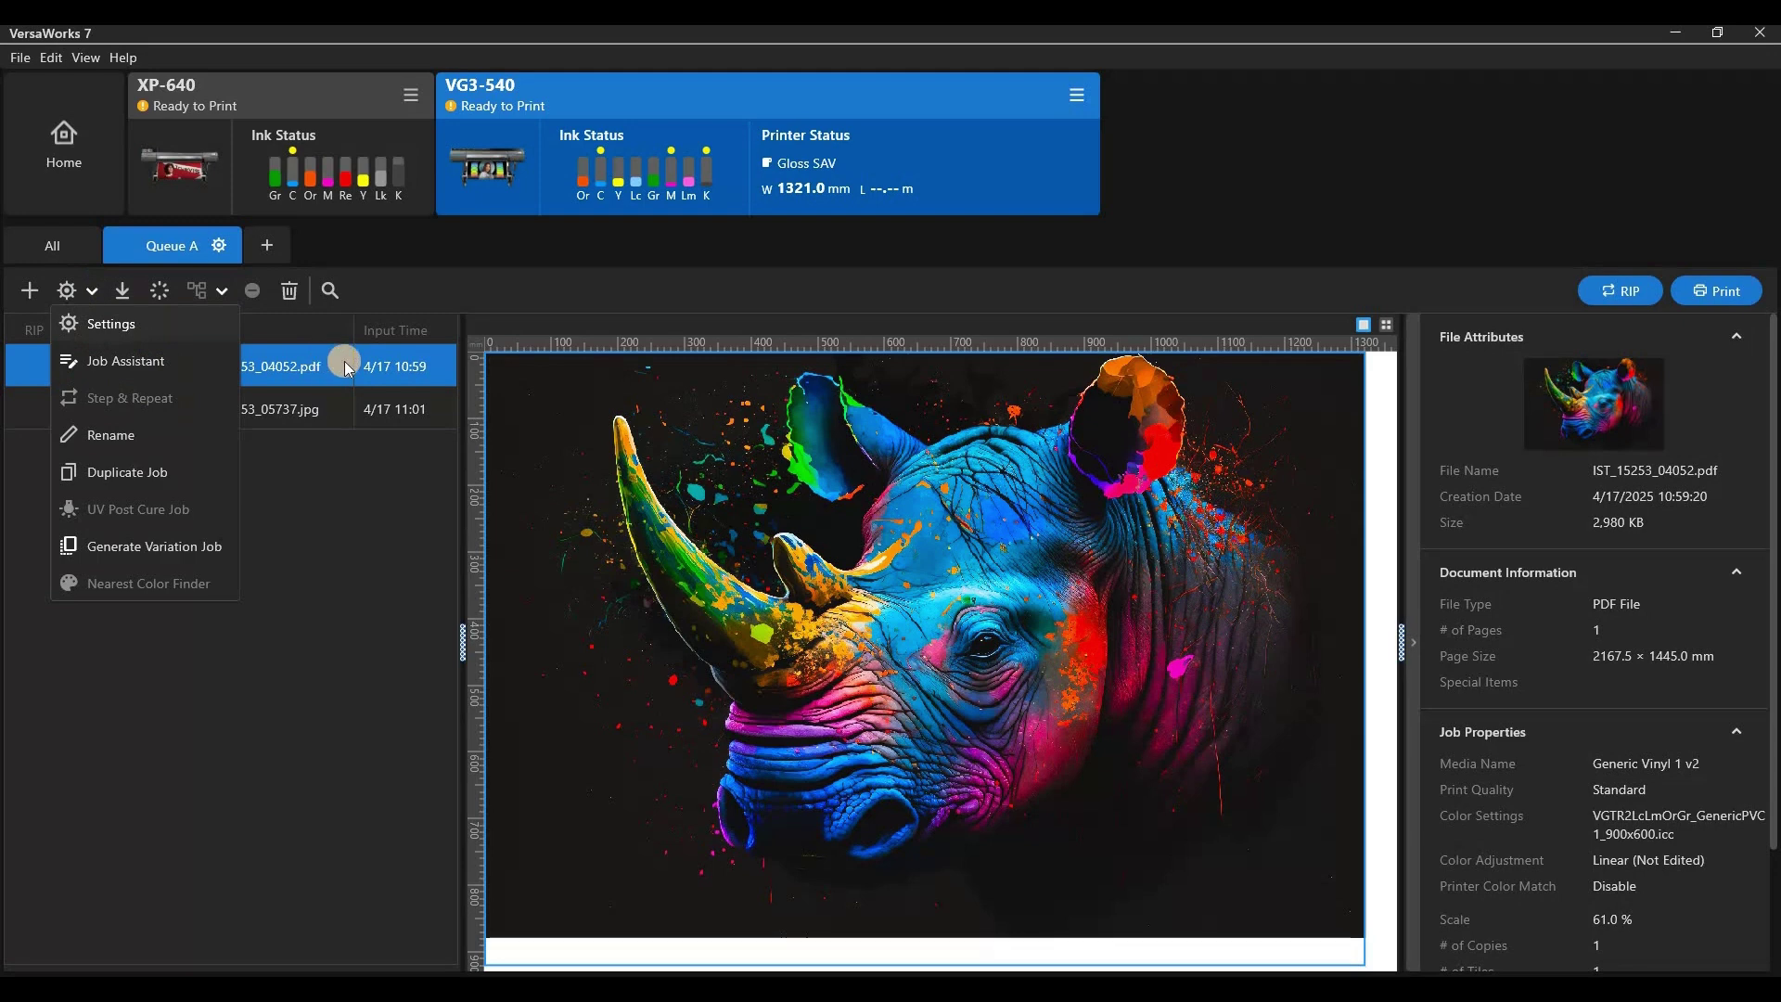
left_click(130, 367)
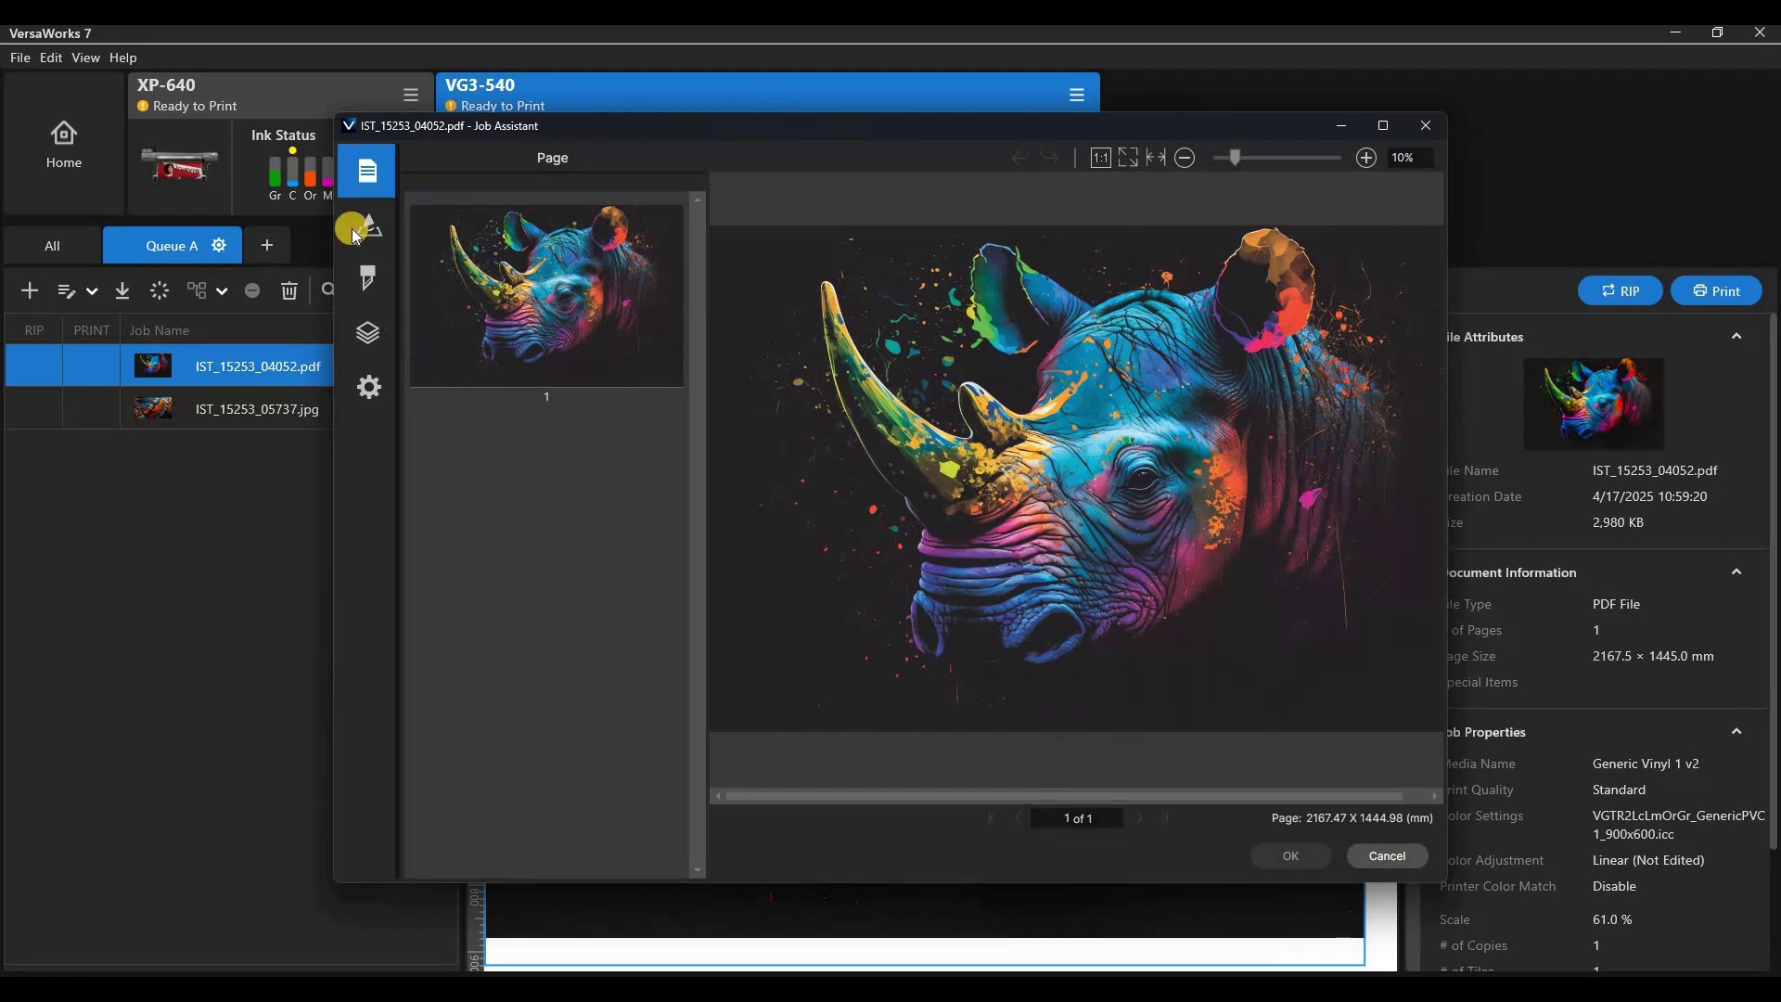
left_click(371, 221)
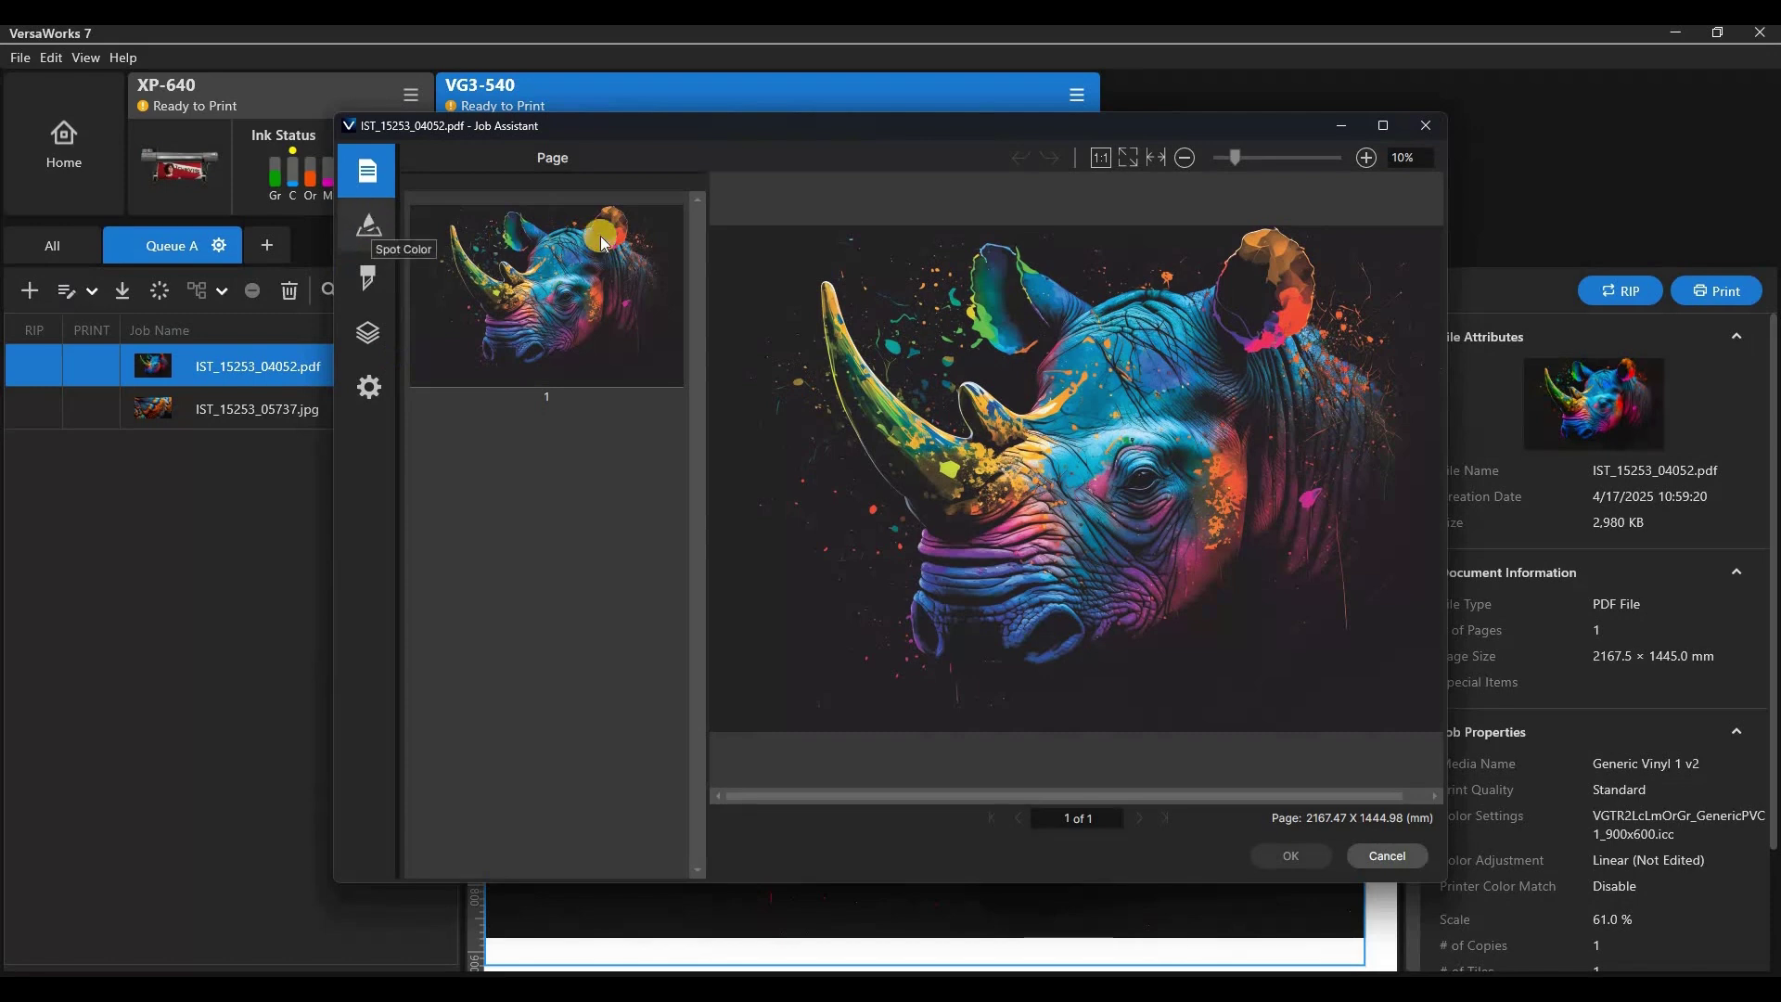
left_click(603, 317)
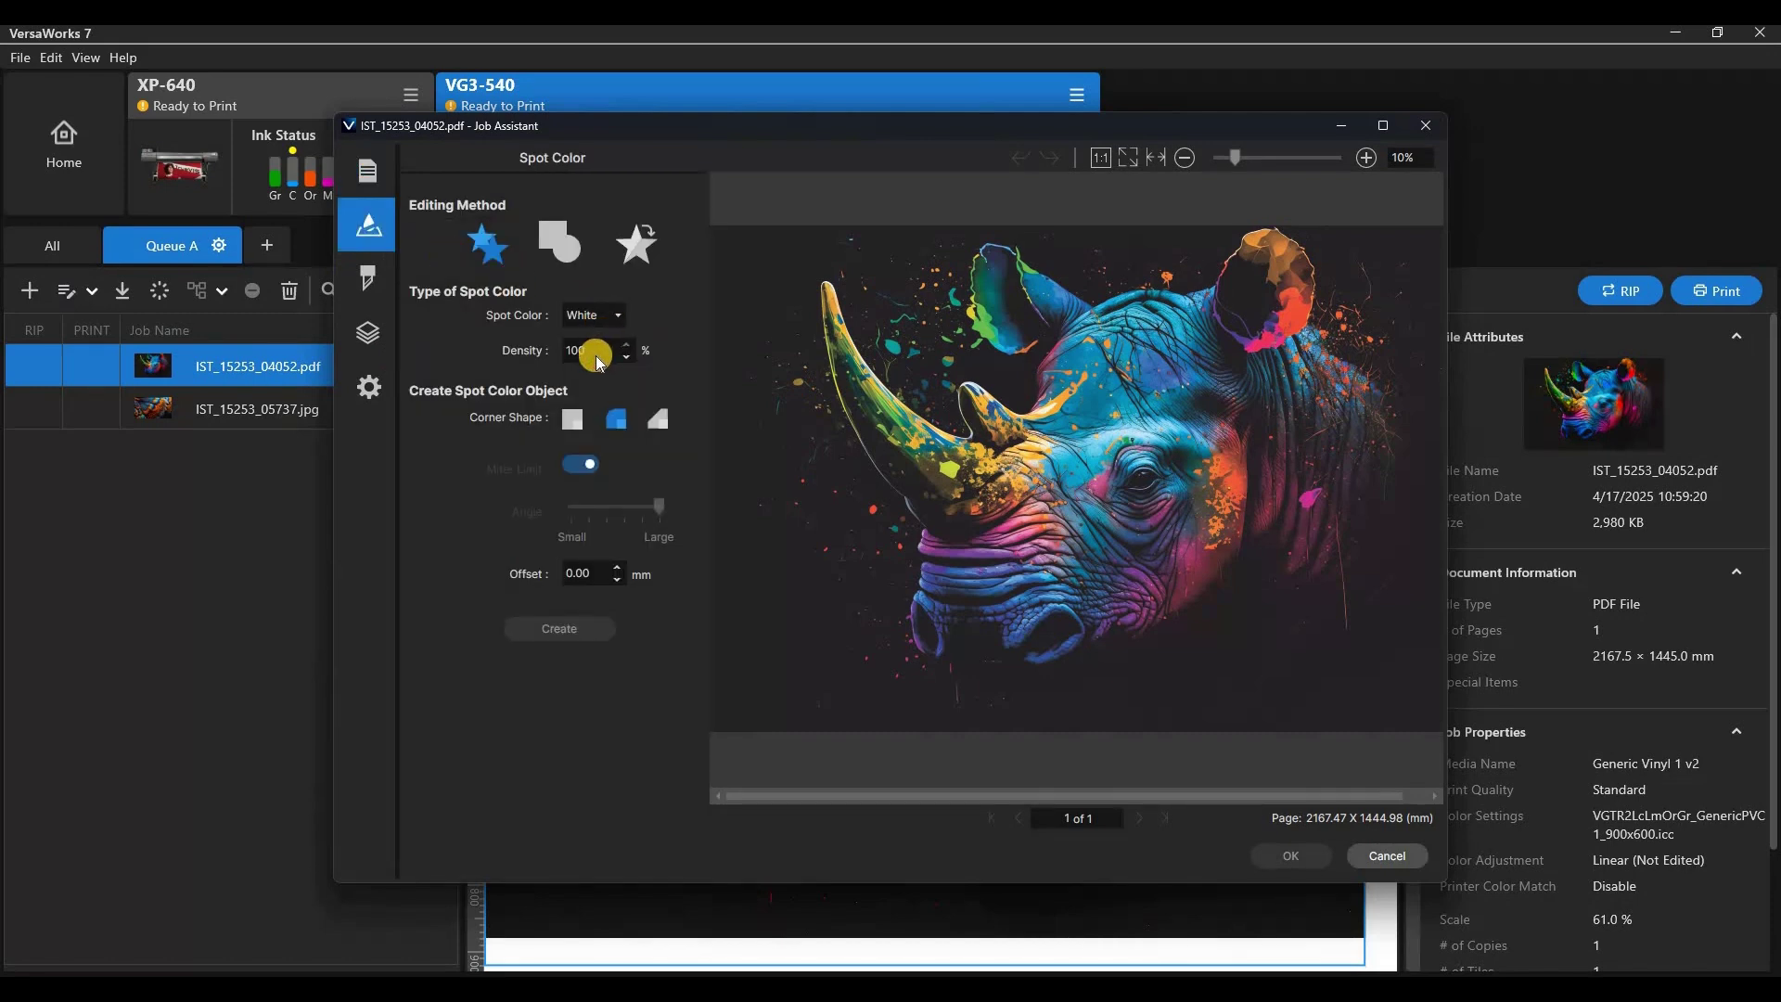
left_click(616, 315)
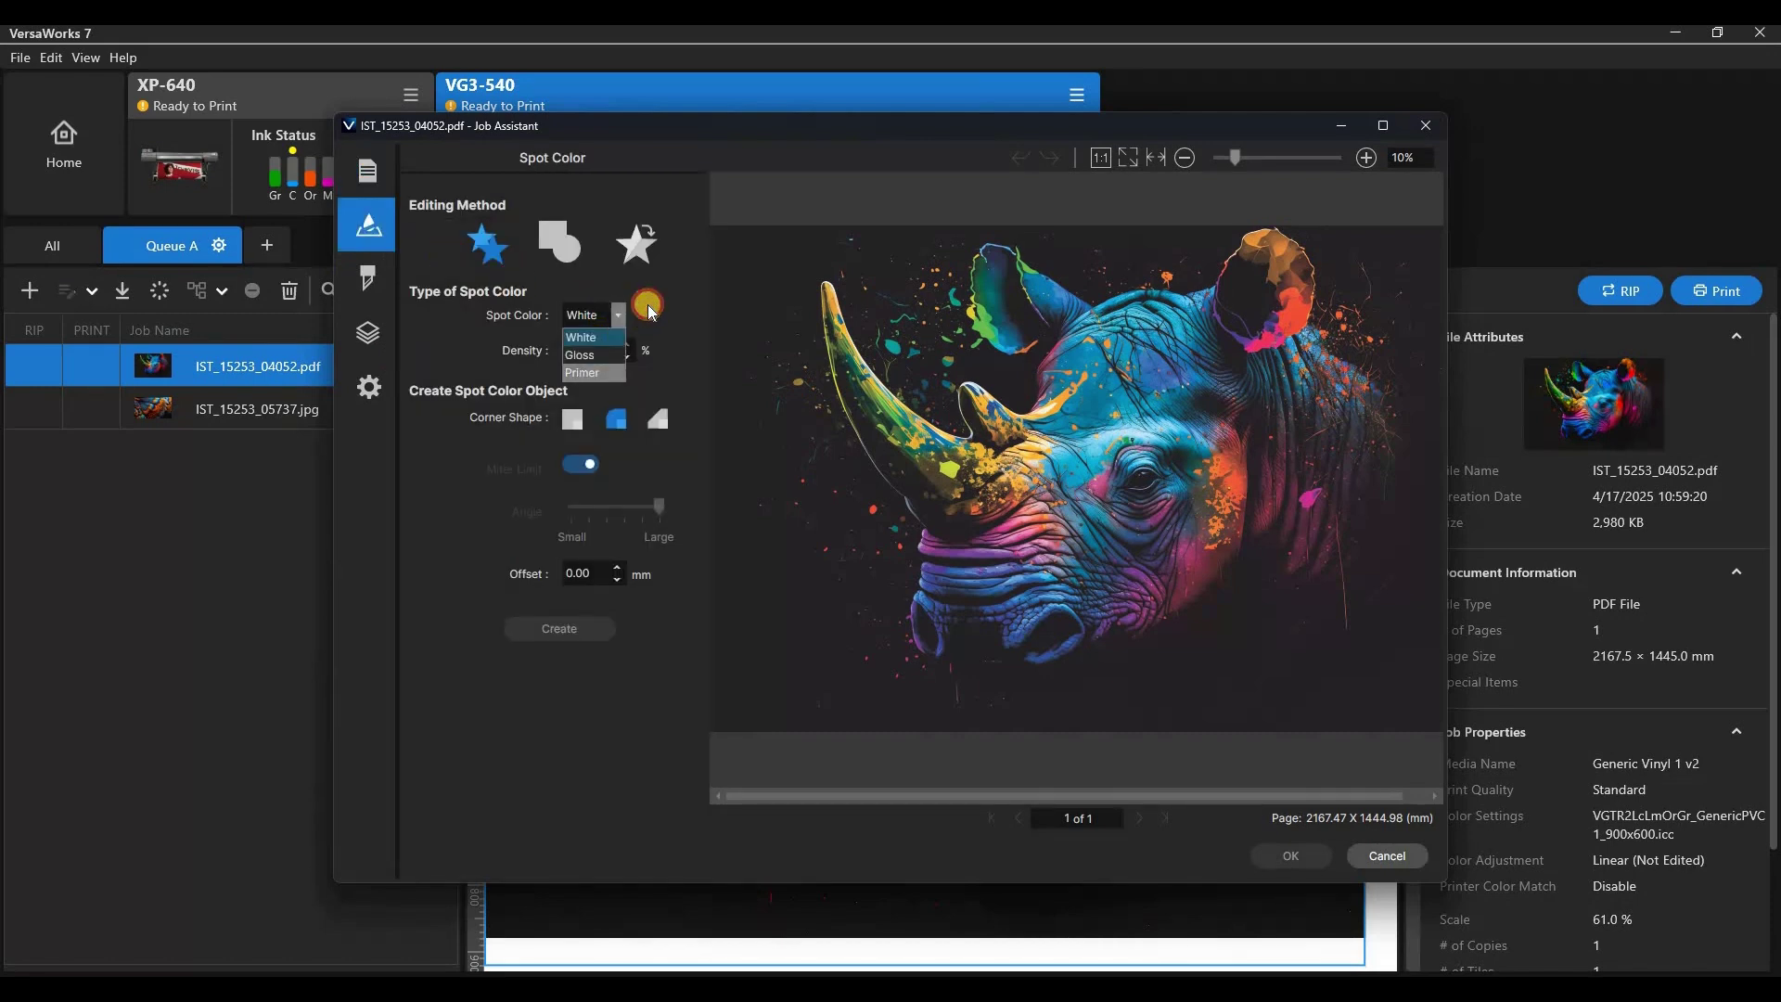
left_click(651, 423)
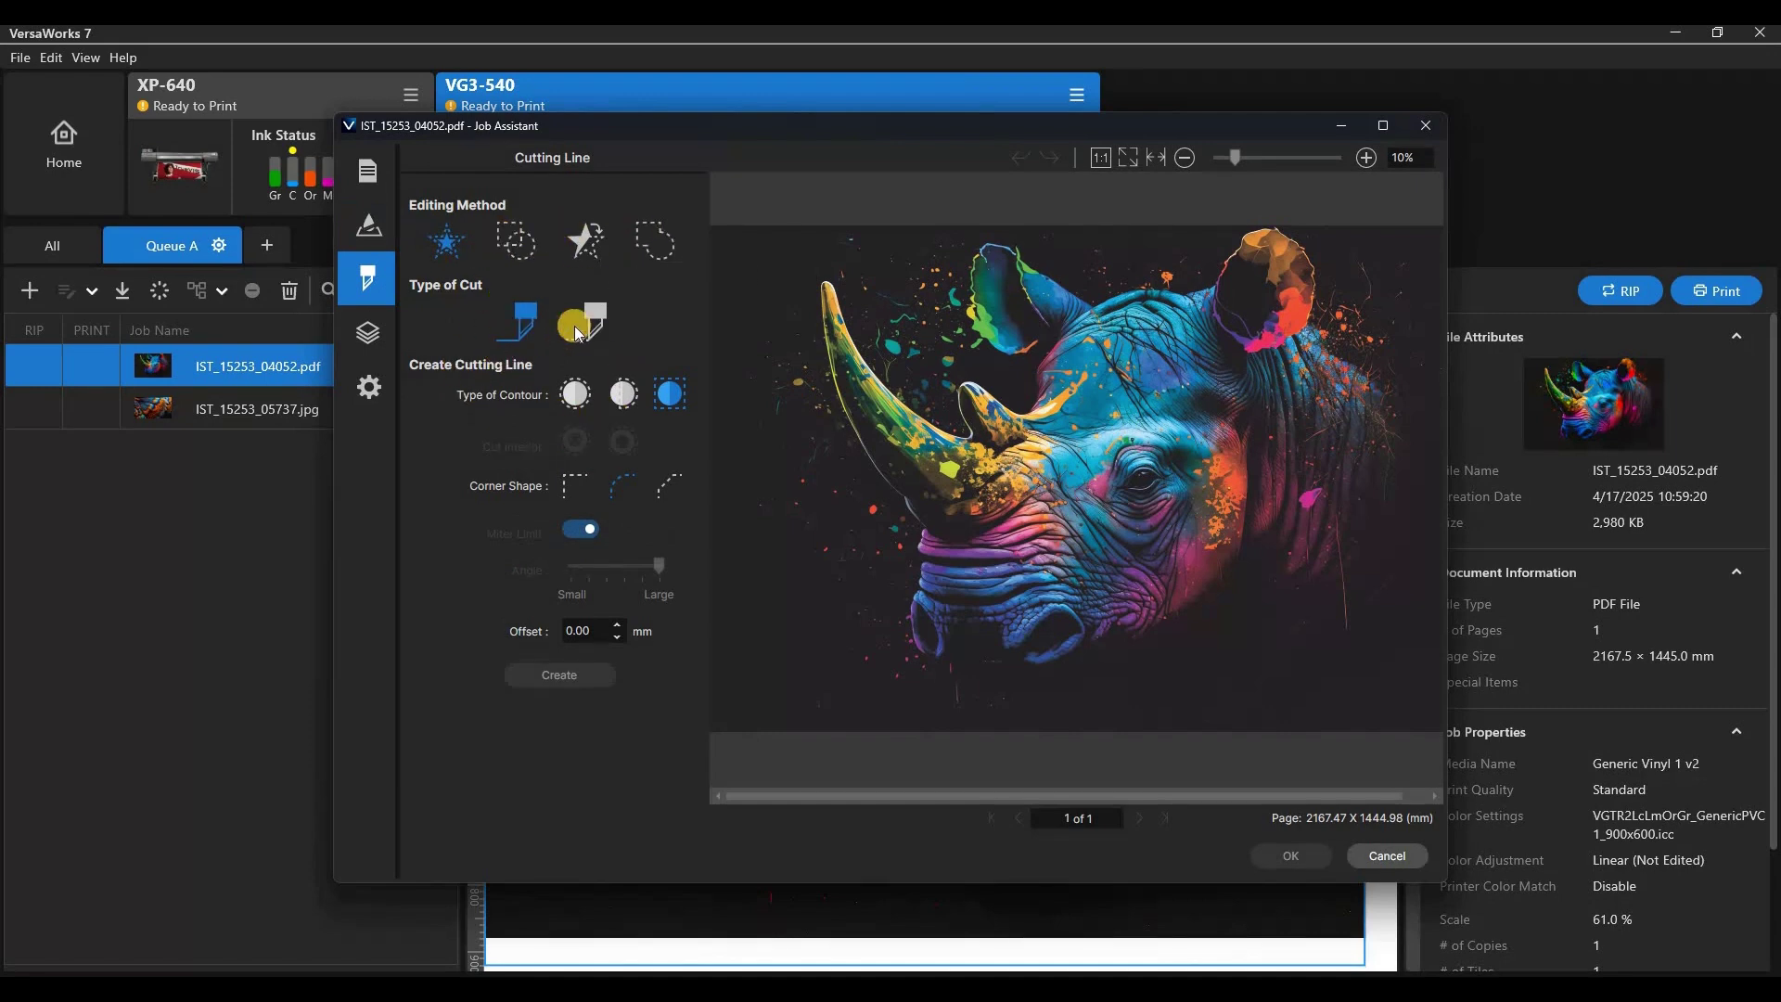
Review the cutting line, layer and line color display settings in the Job Assistant and close it without changes
left_click(668, 397)
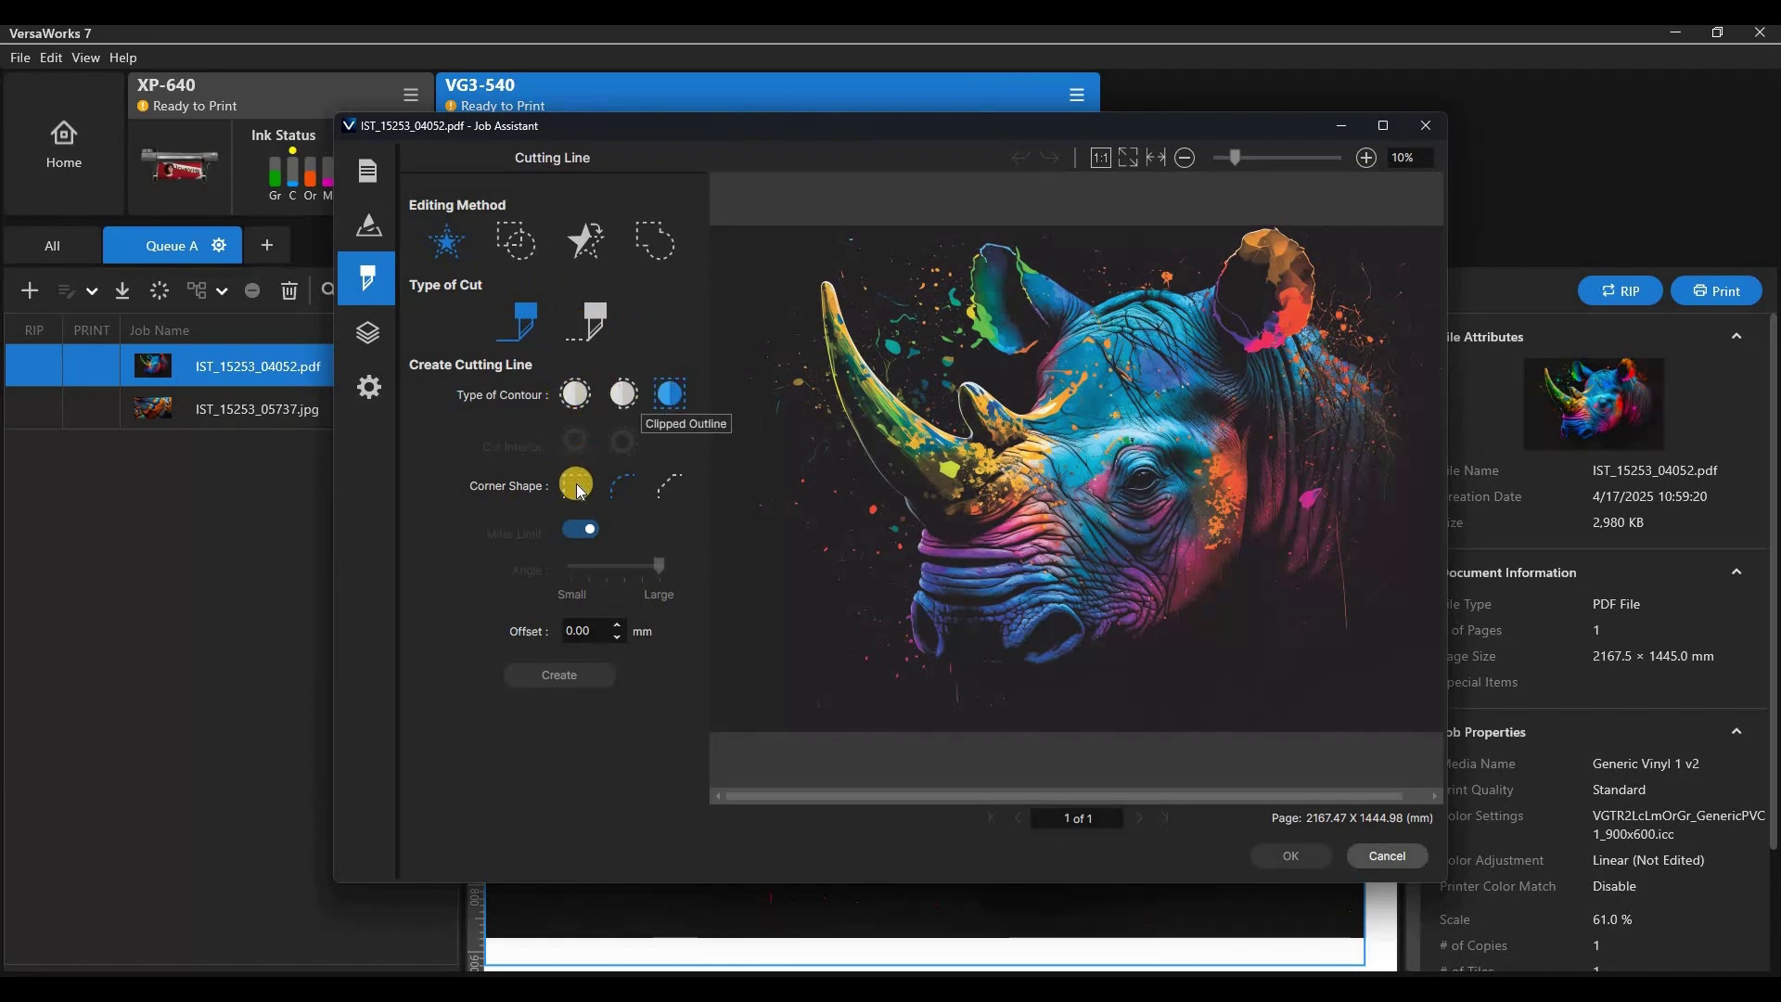
left_click(370, 335)
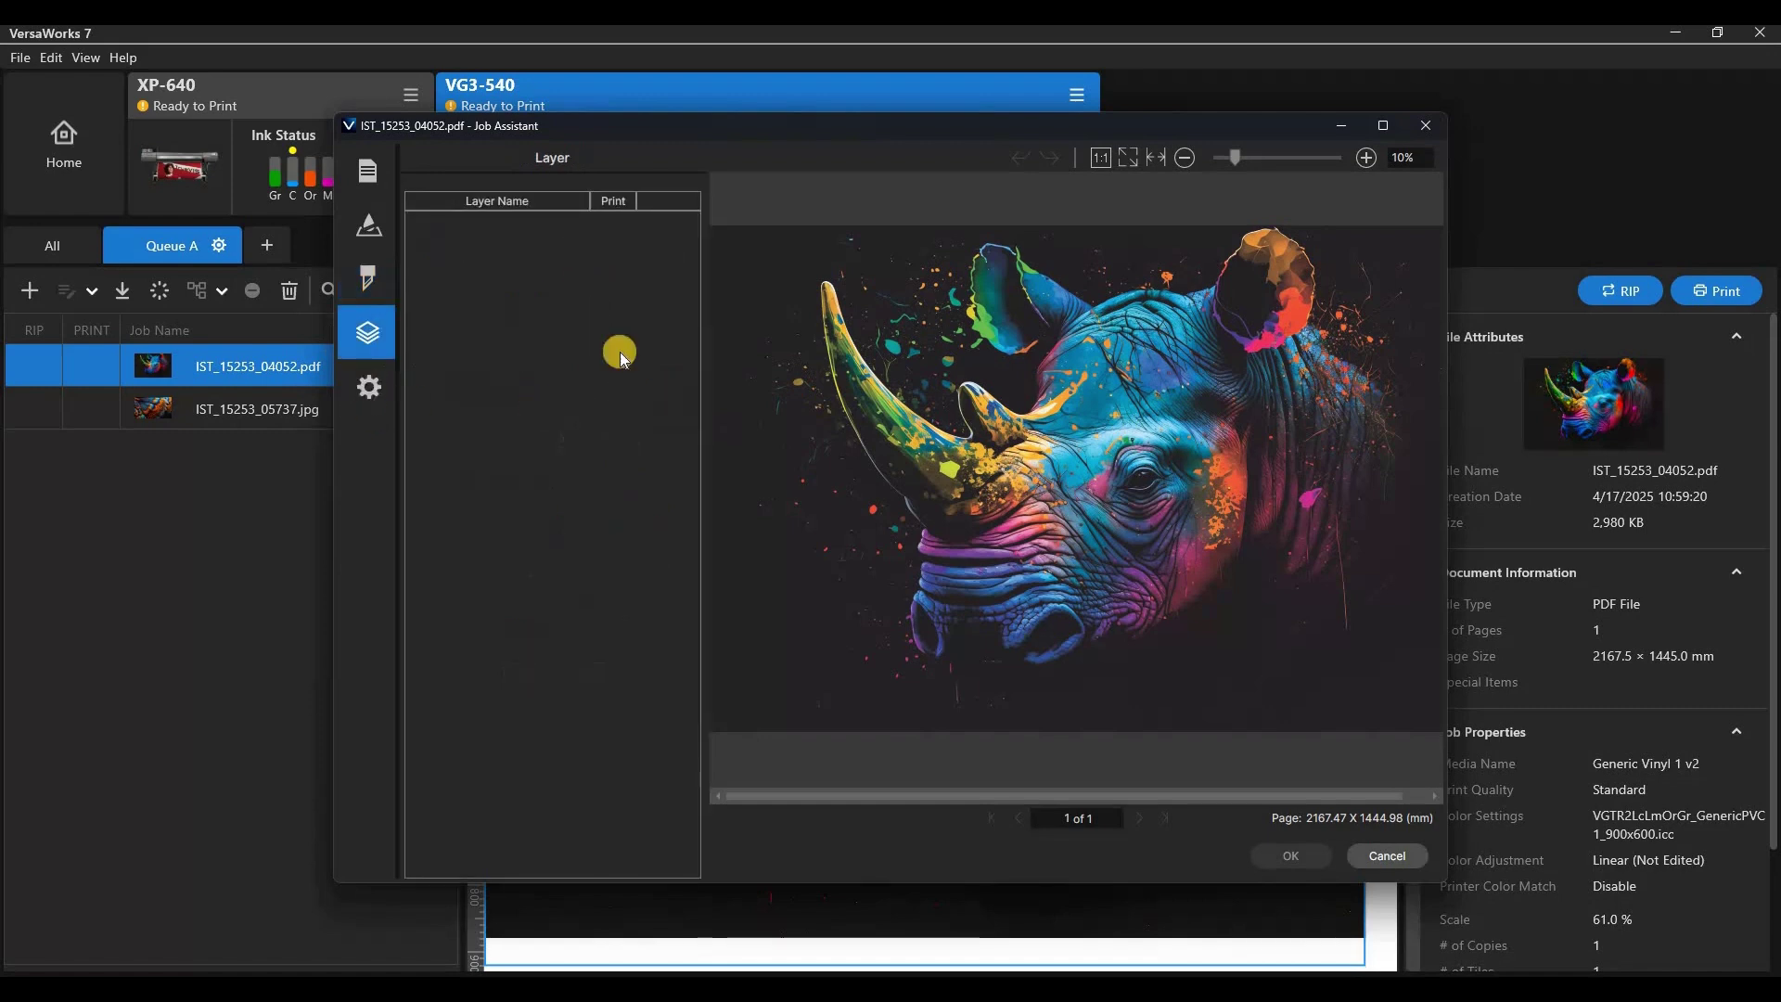
left_click(369, 387)
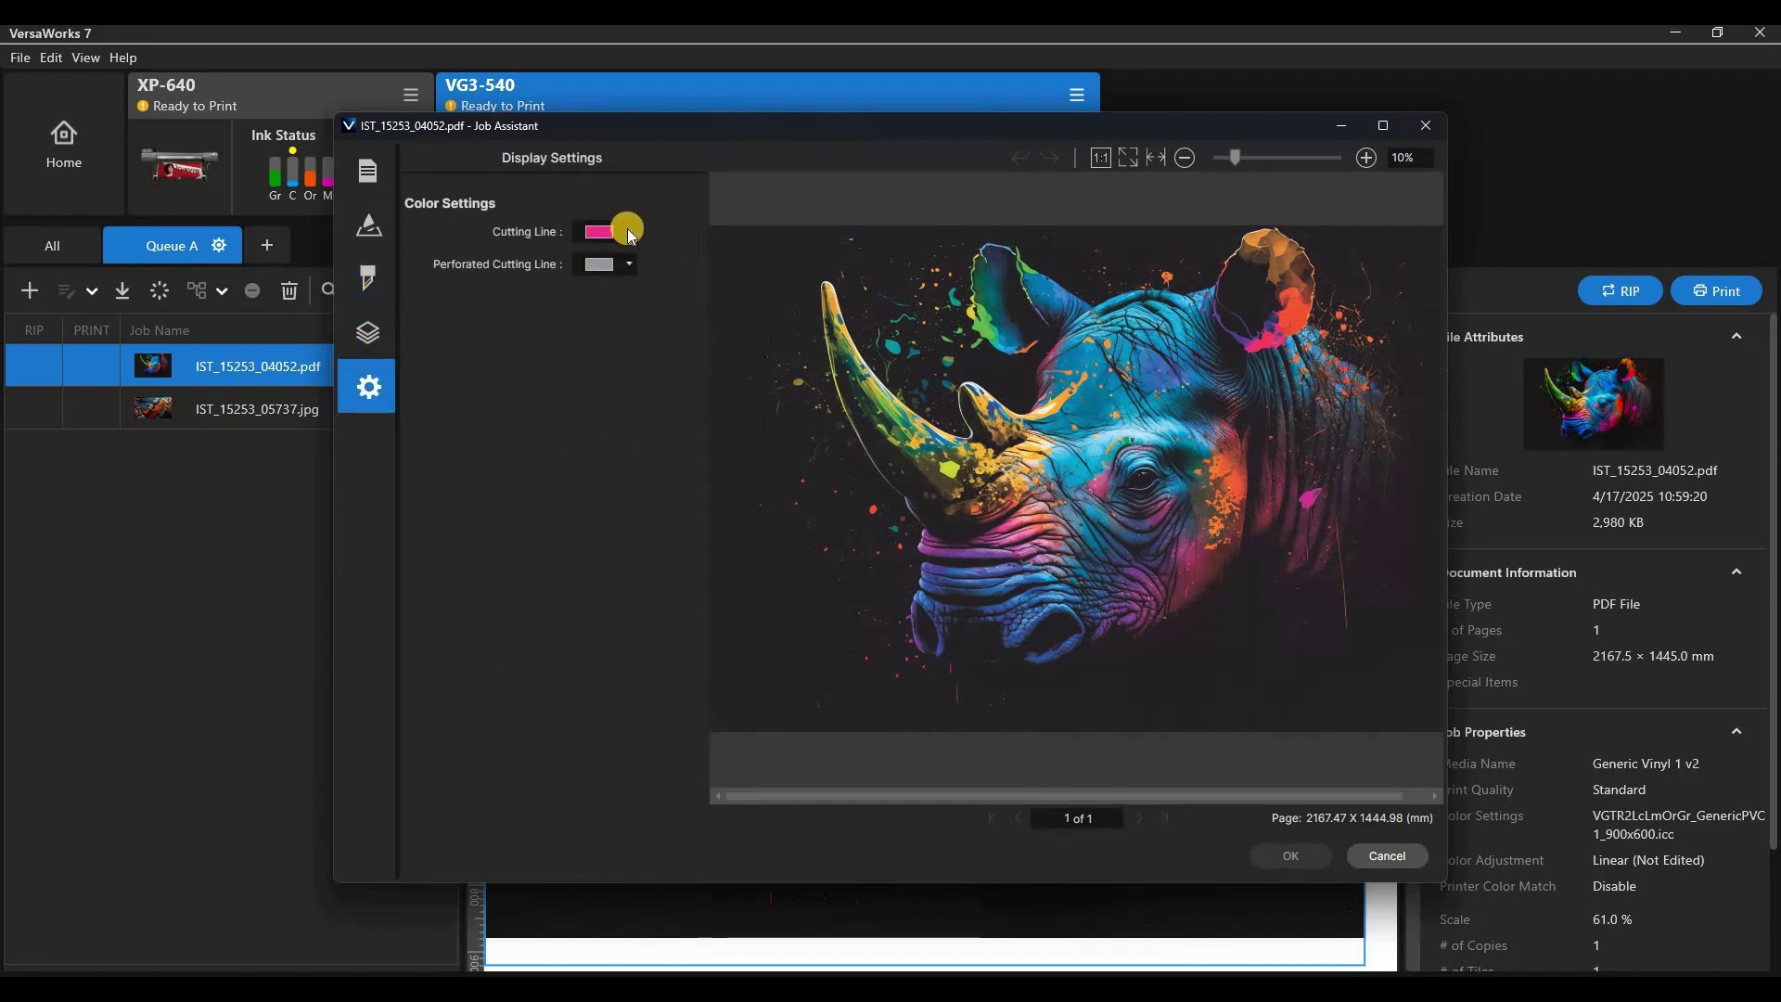
left_click(628, 231)
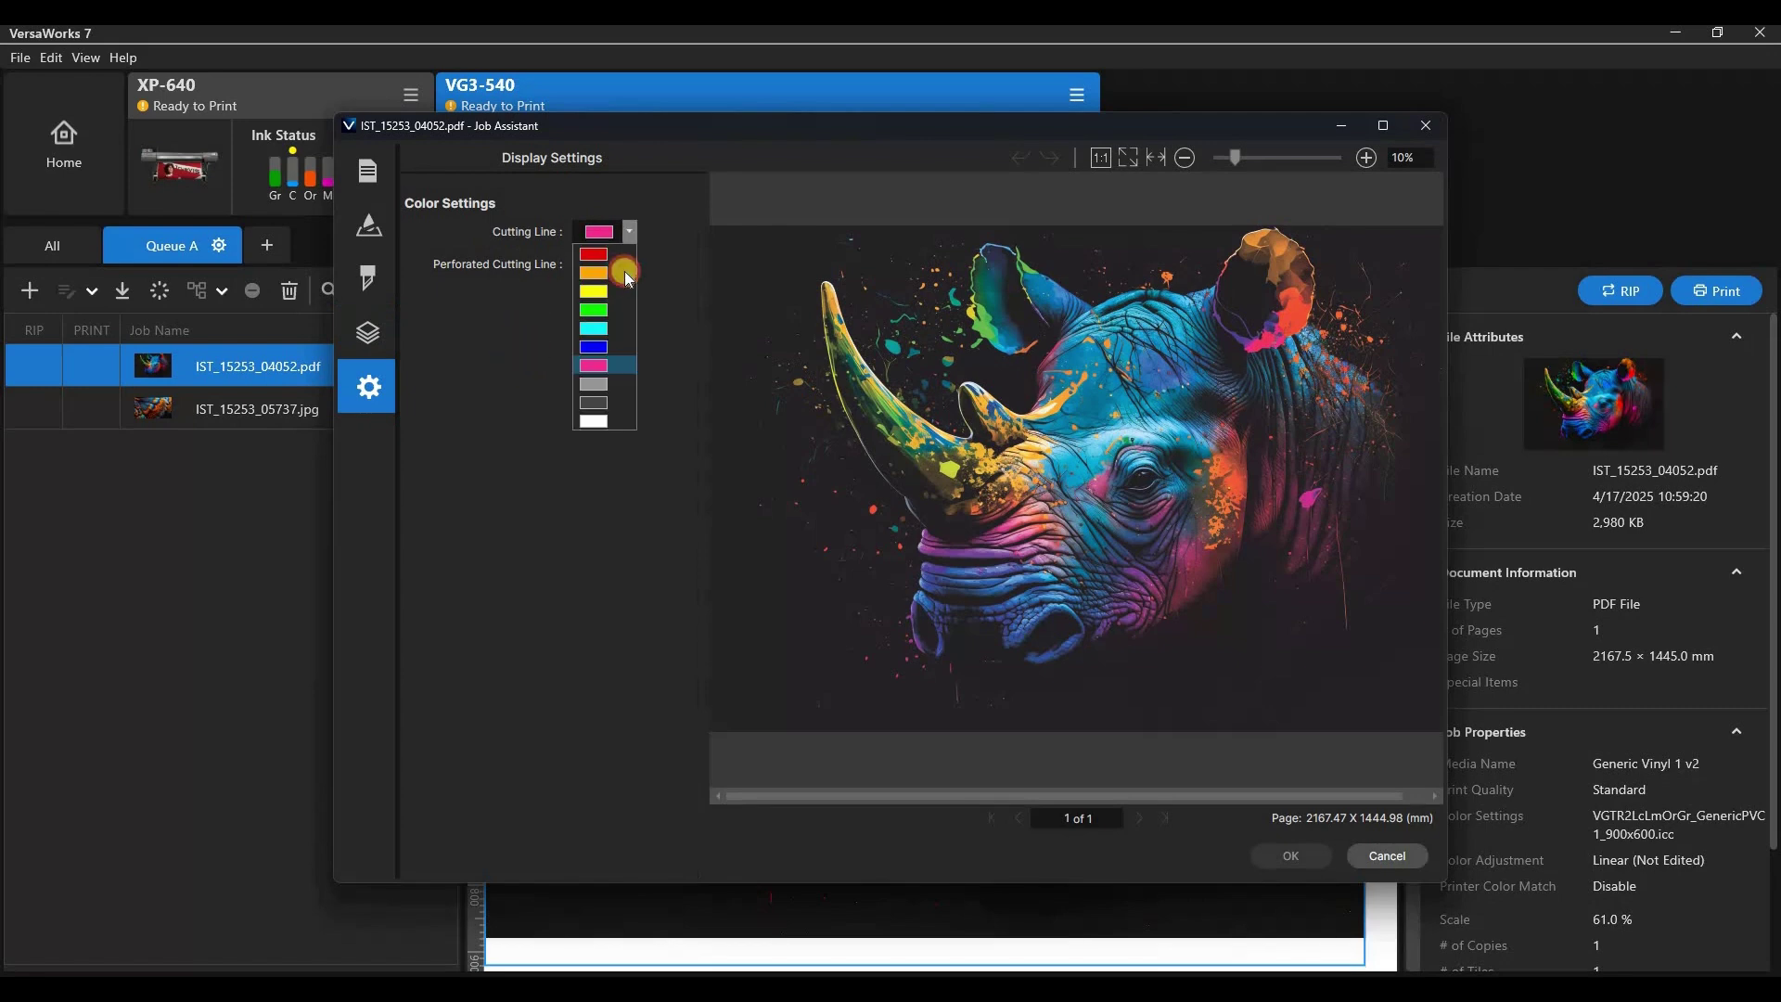
left_click(625, 264)
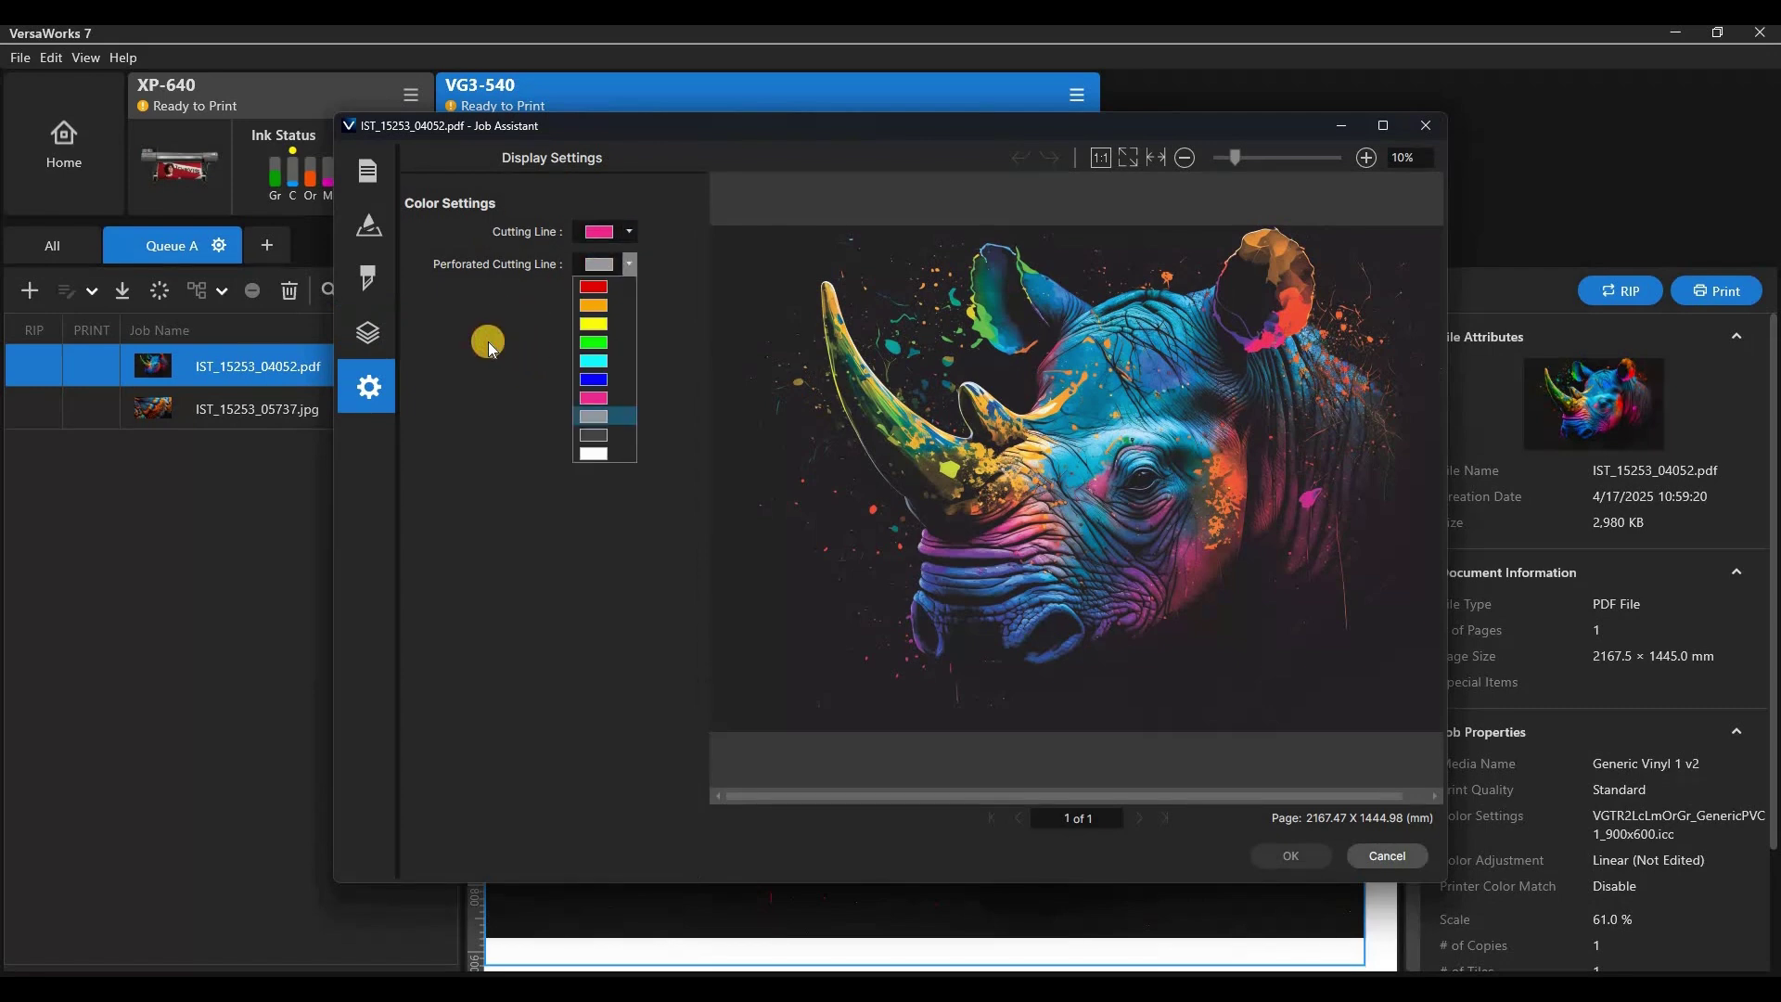
left_click(370, 177)
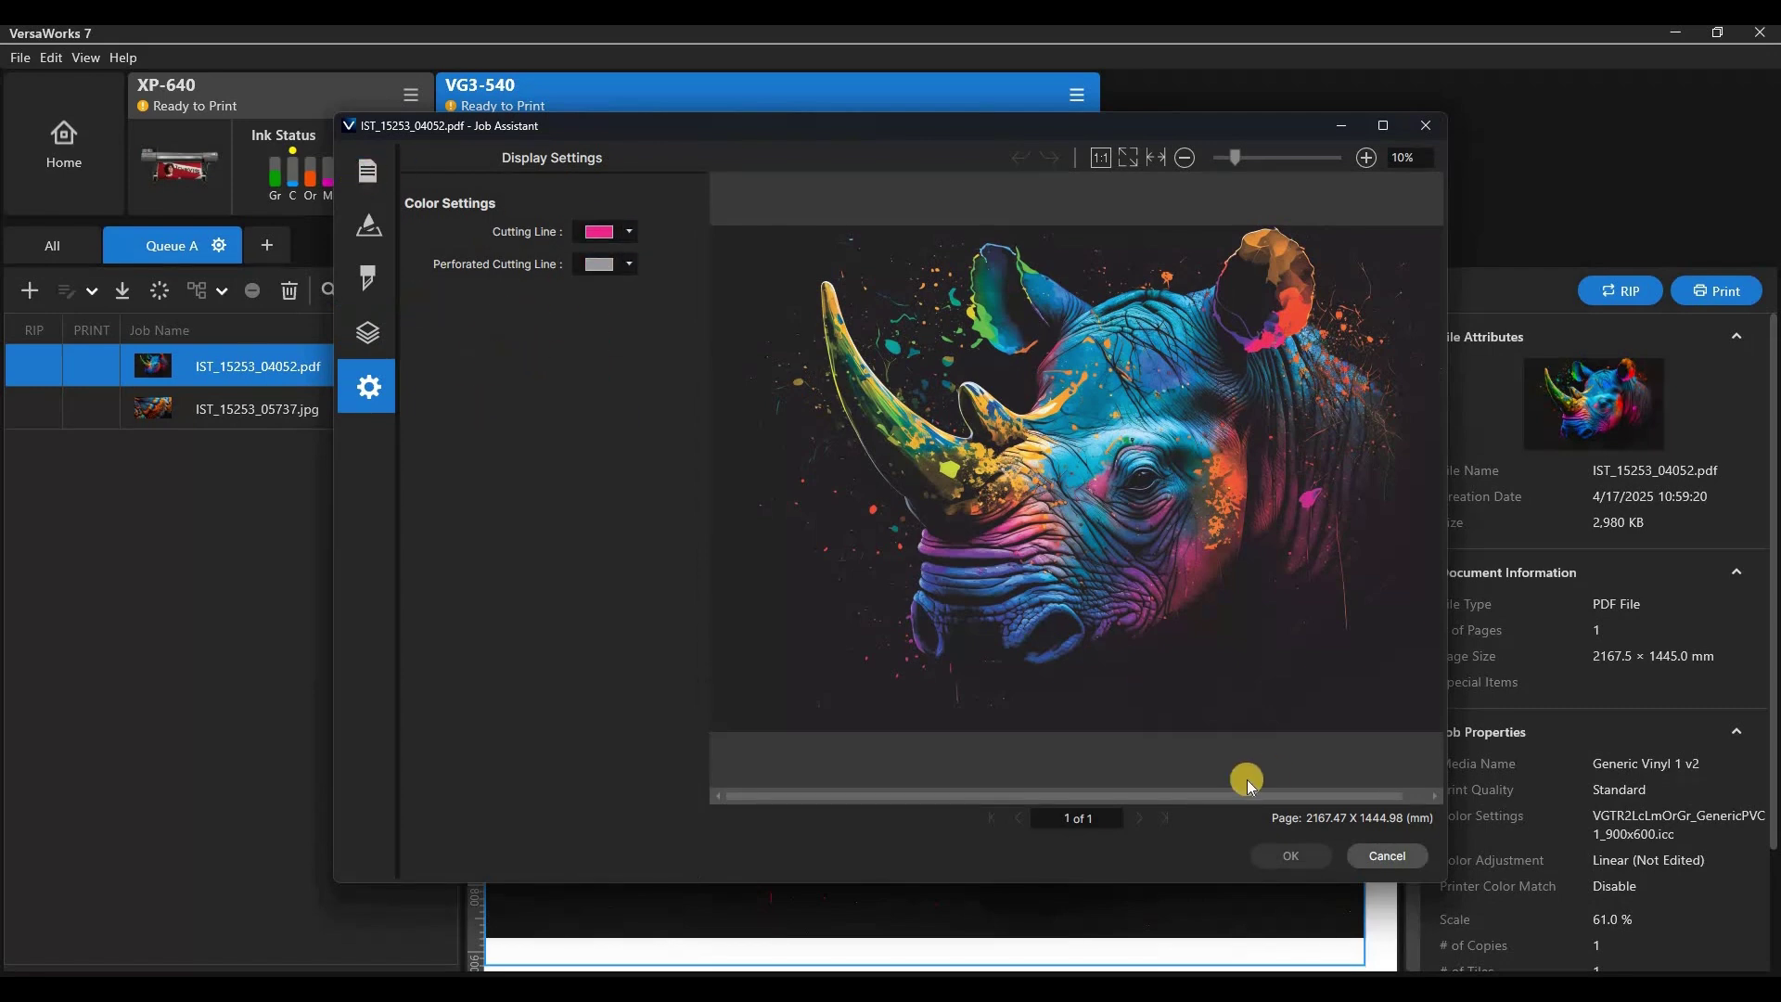
left_click(1359, 852)
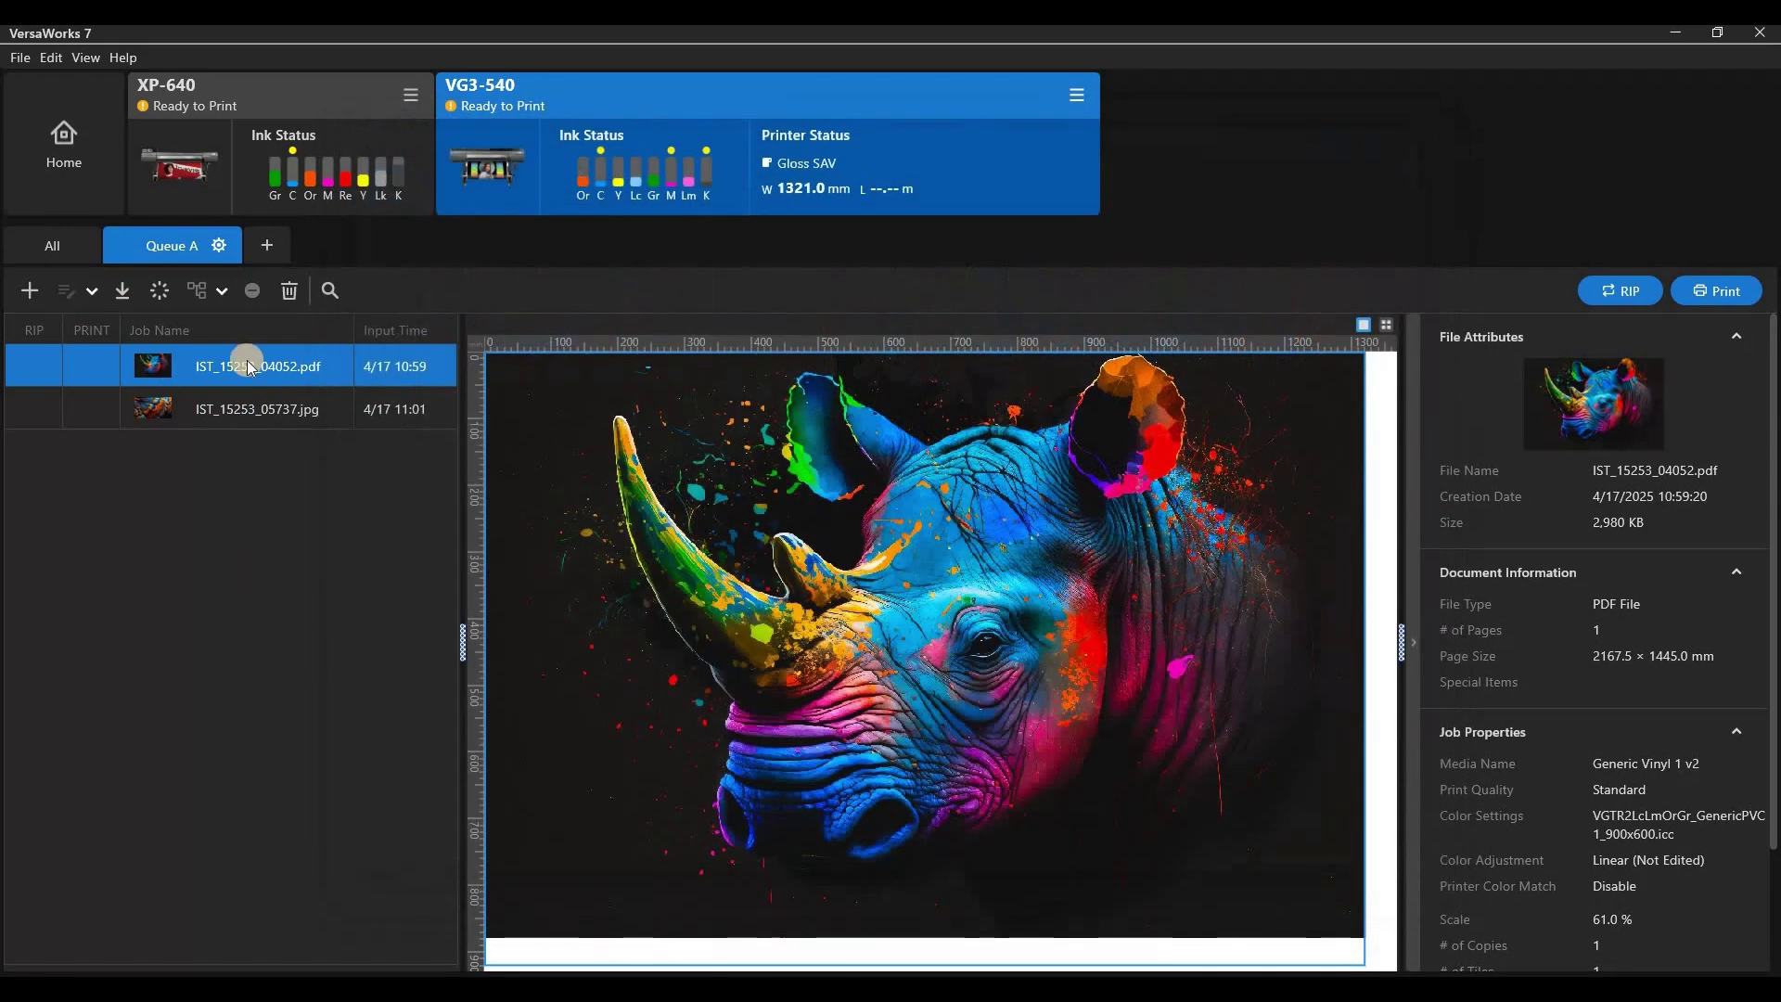
Start generating a variation job from IST_15253_04052.pdf
left_click(109, 293)
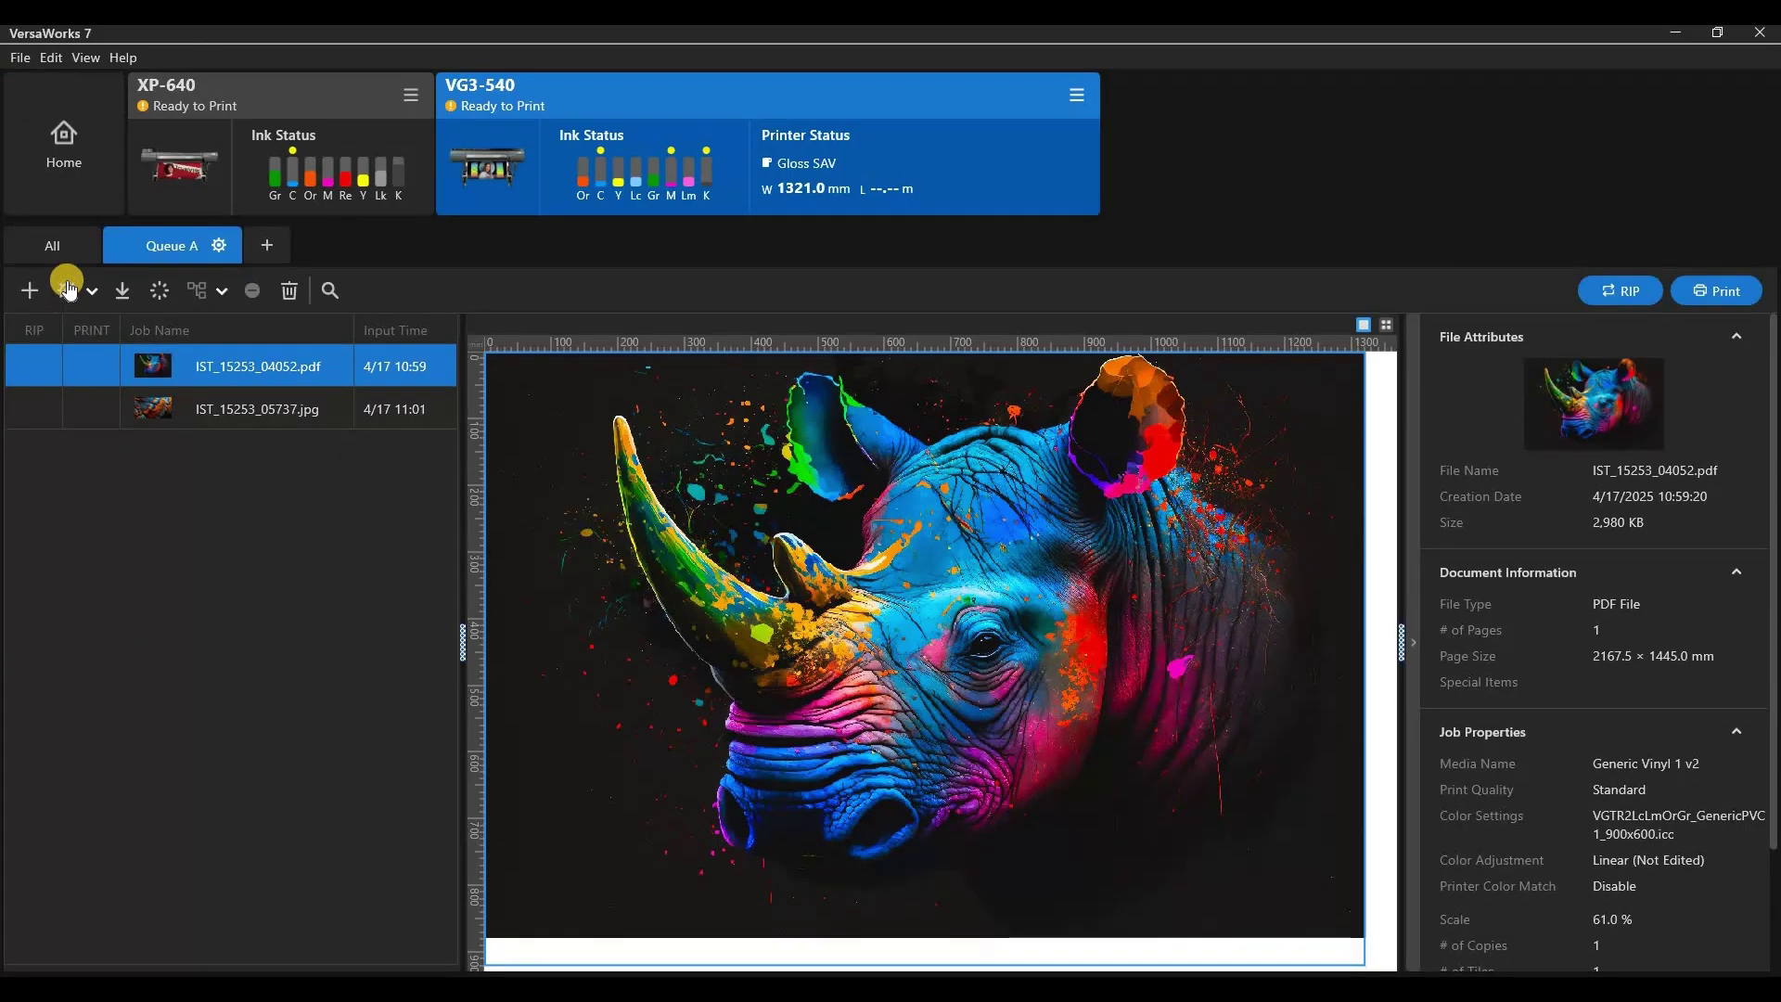
left_click(92, 291)
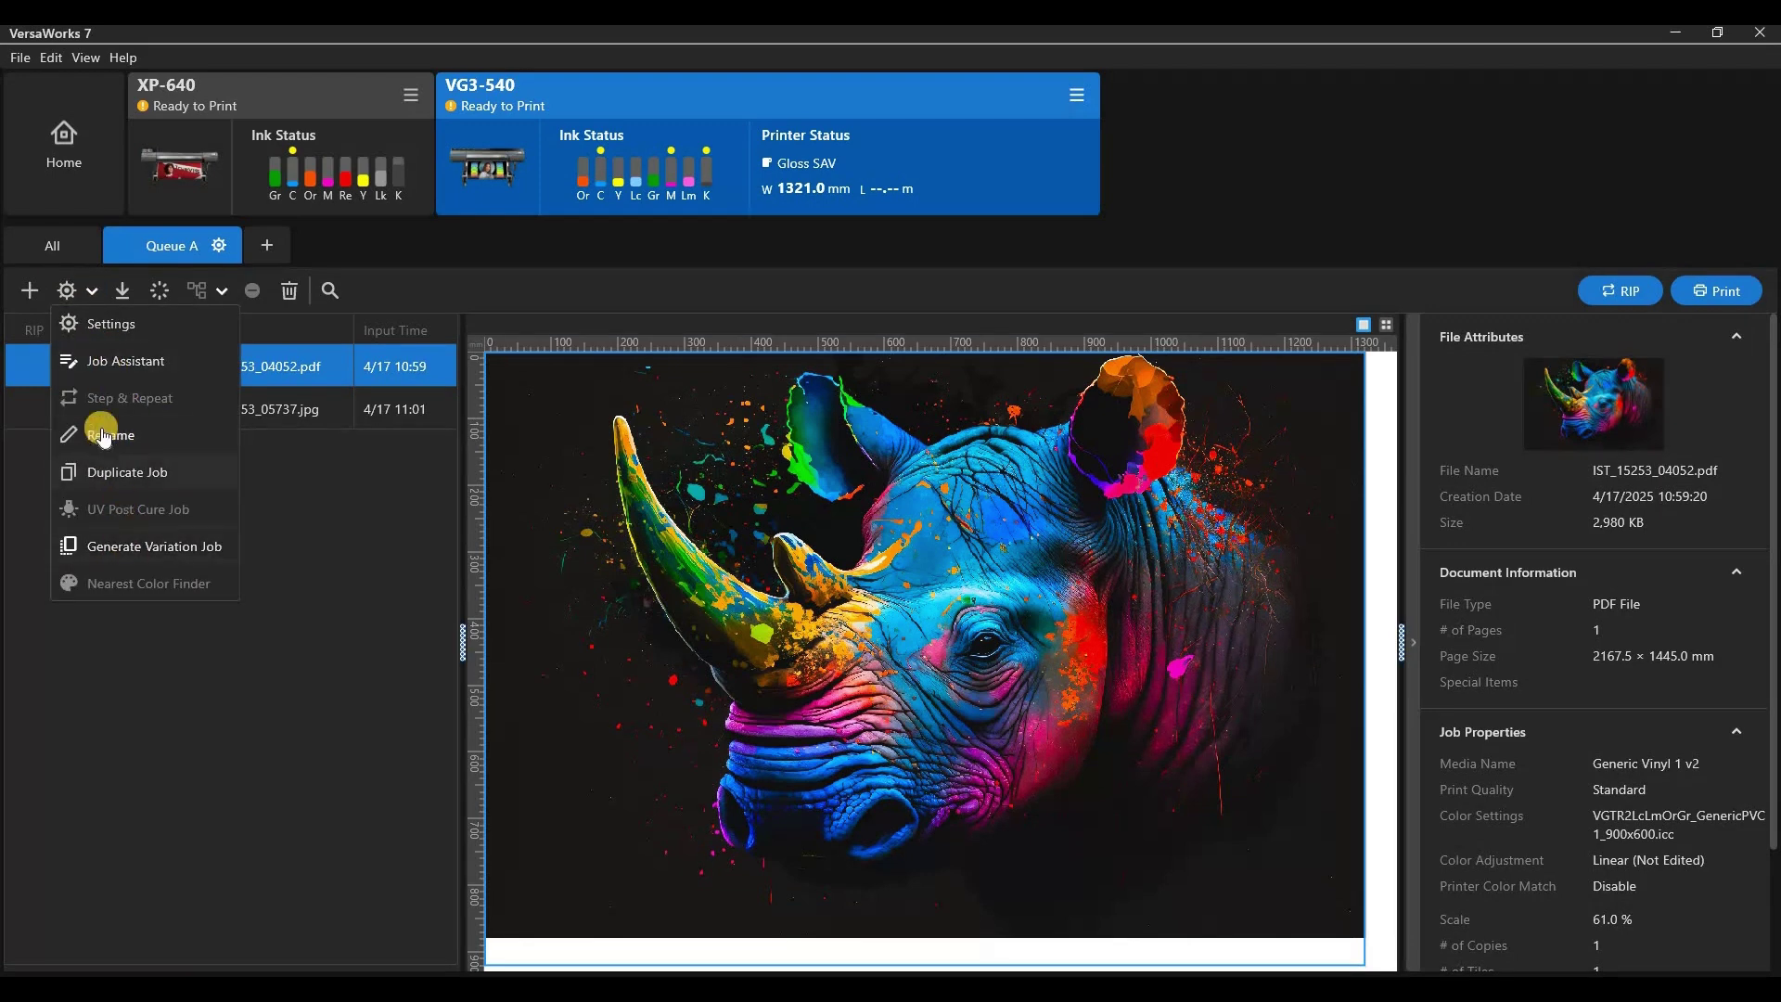
left_click(150, 547)
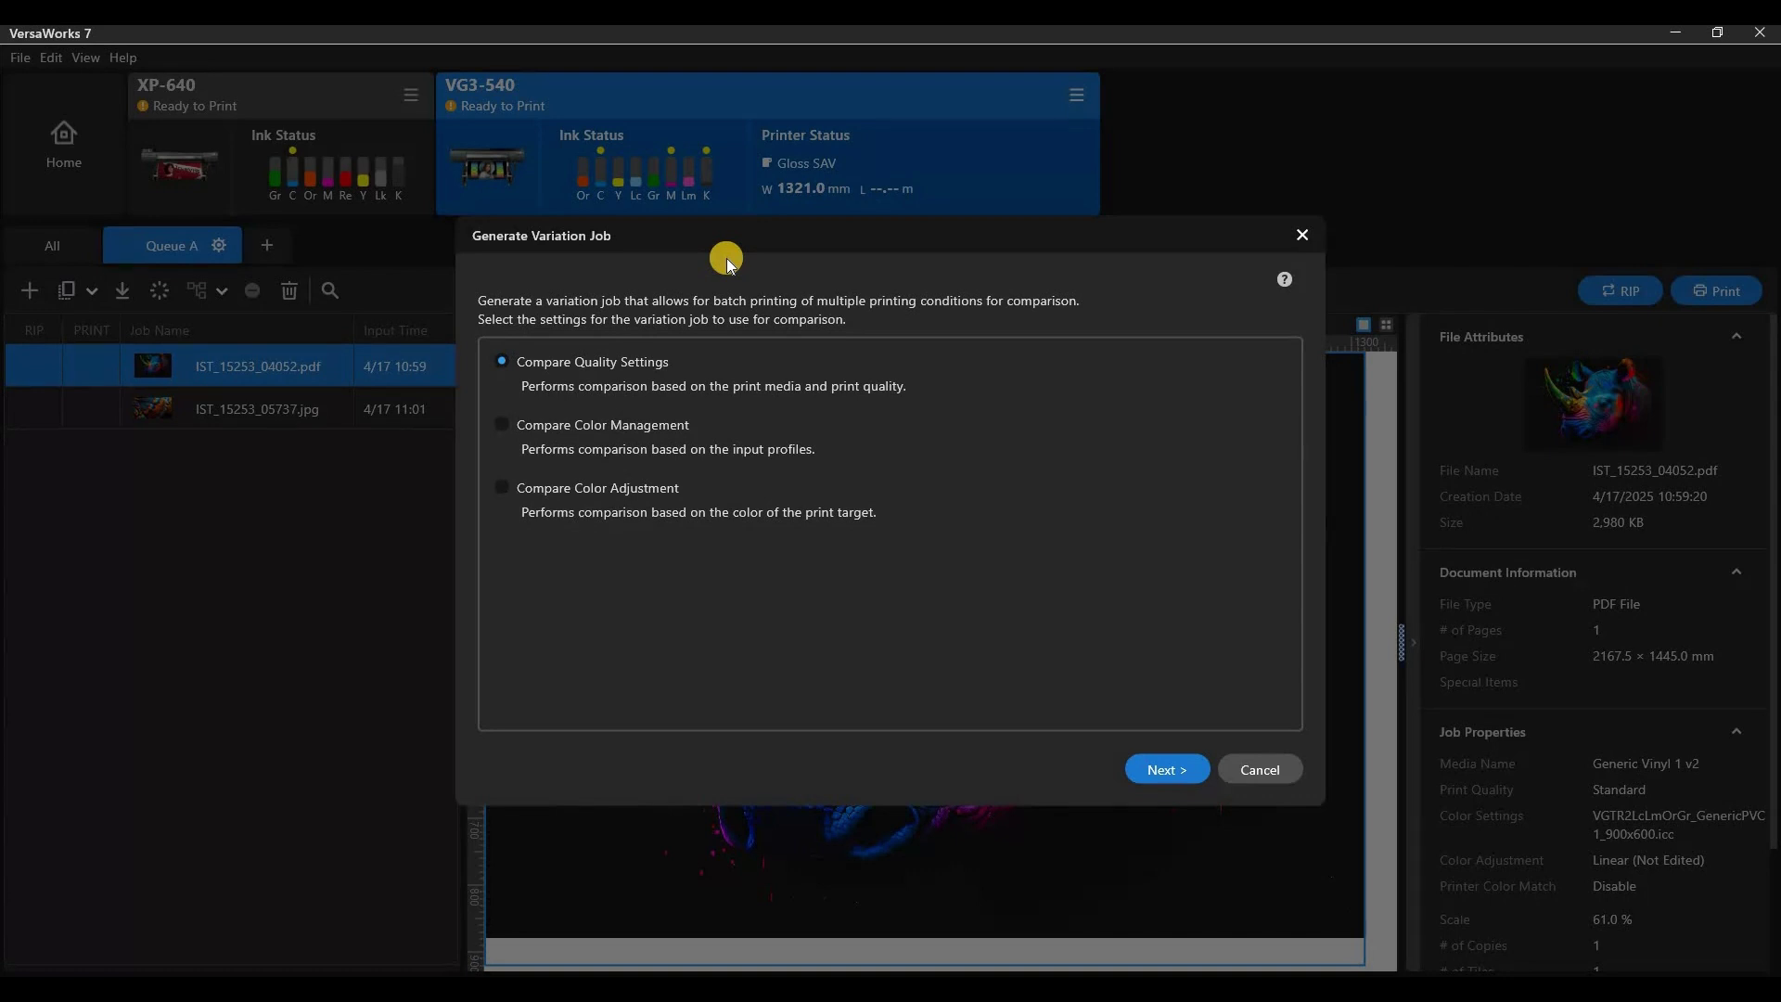
Try a quality settings comparison using Generic Vinyl 1 v2 and Generic Vinyl 2 at High Quality and Standard print quality
left_click(1168, 771)
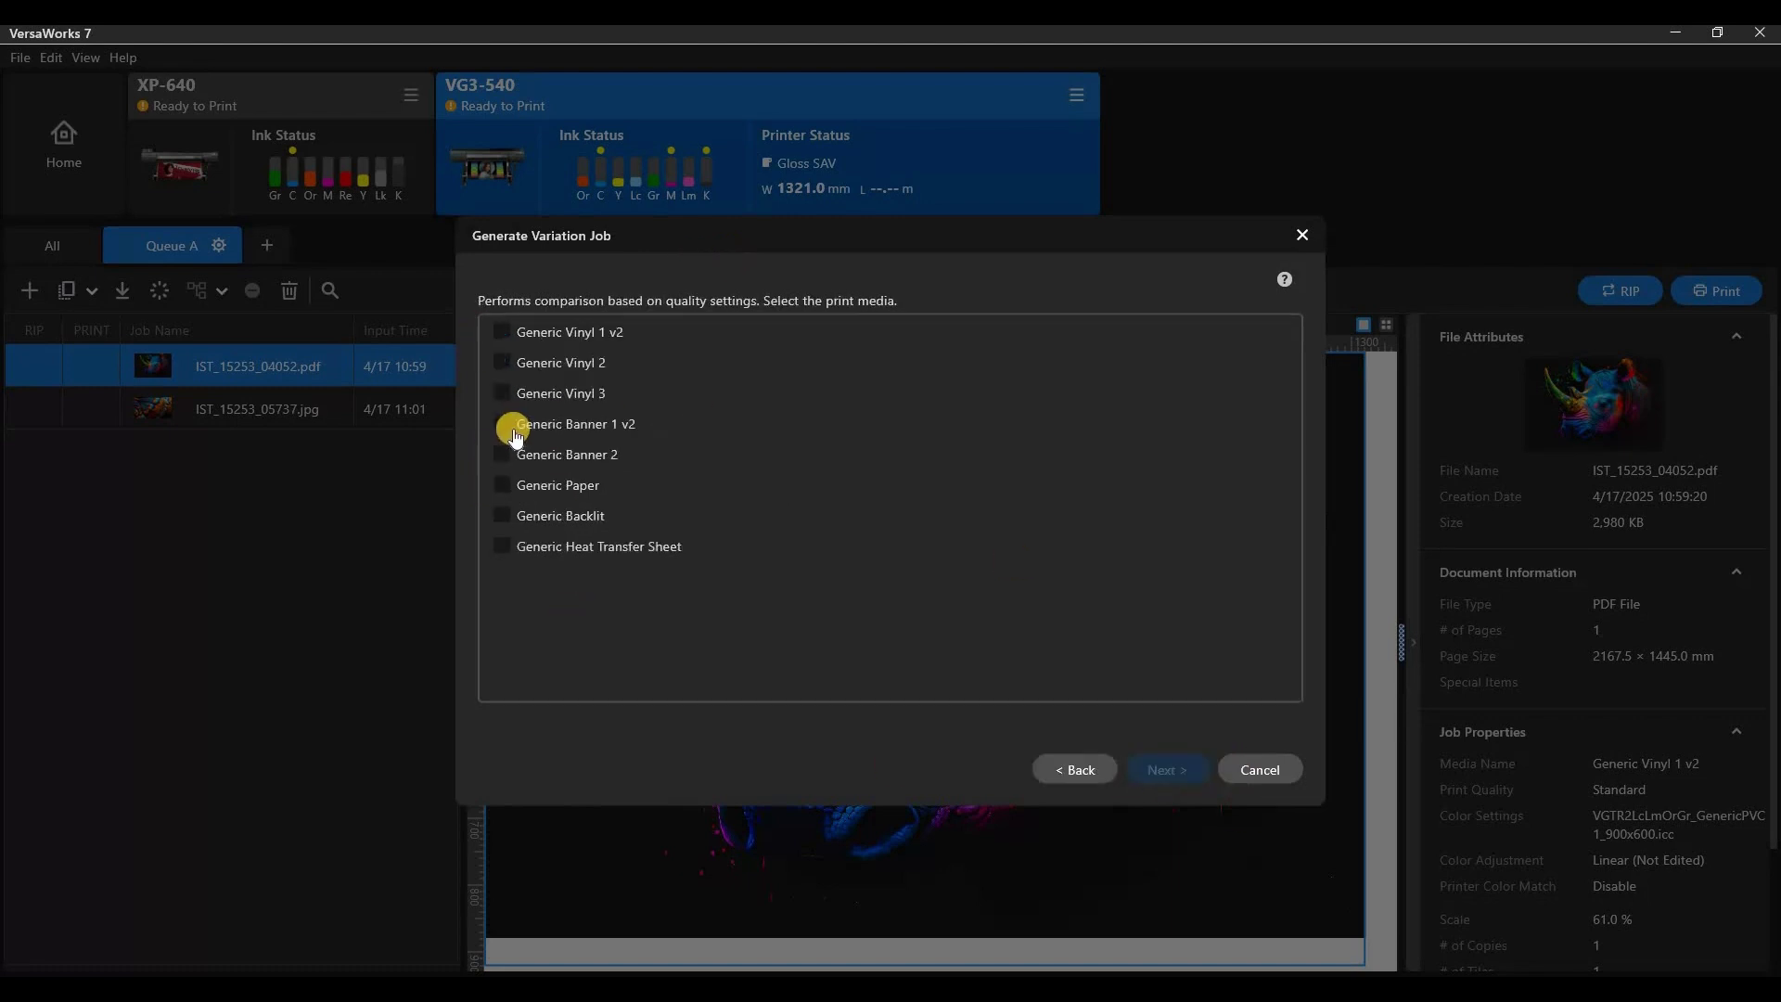
left_click(505, 335)
left_click(502, 362)
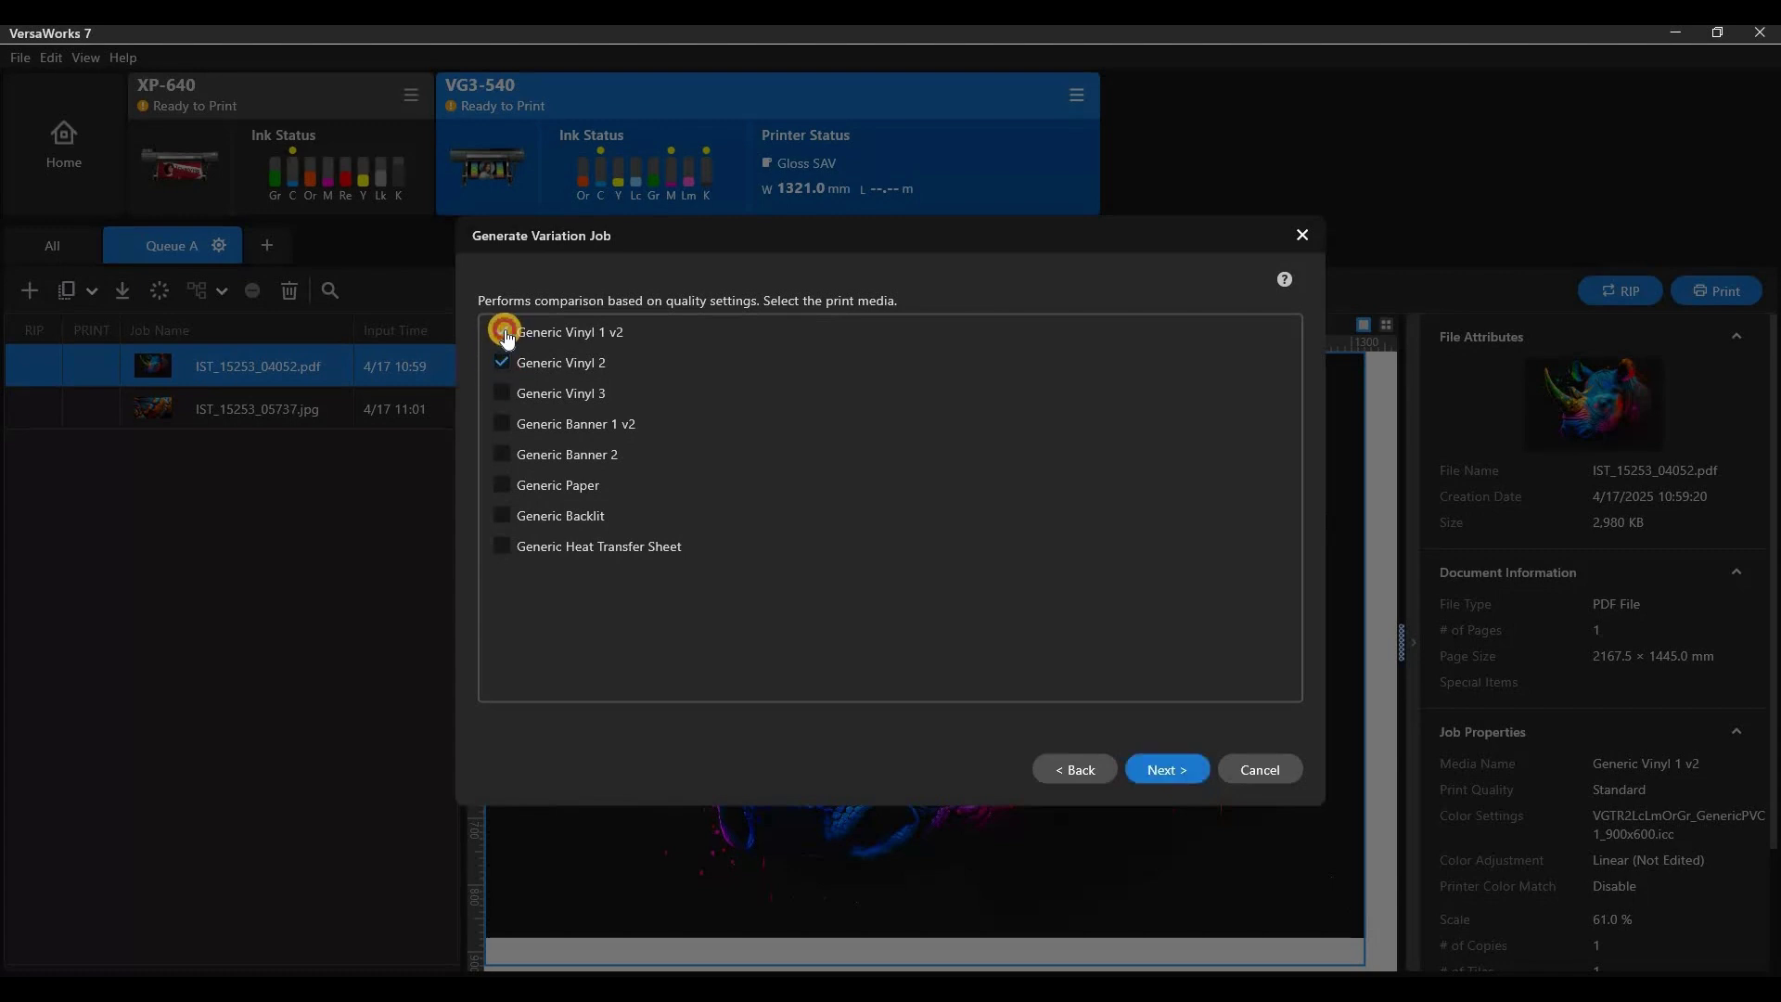
left_click(1171, 775)
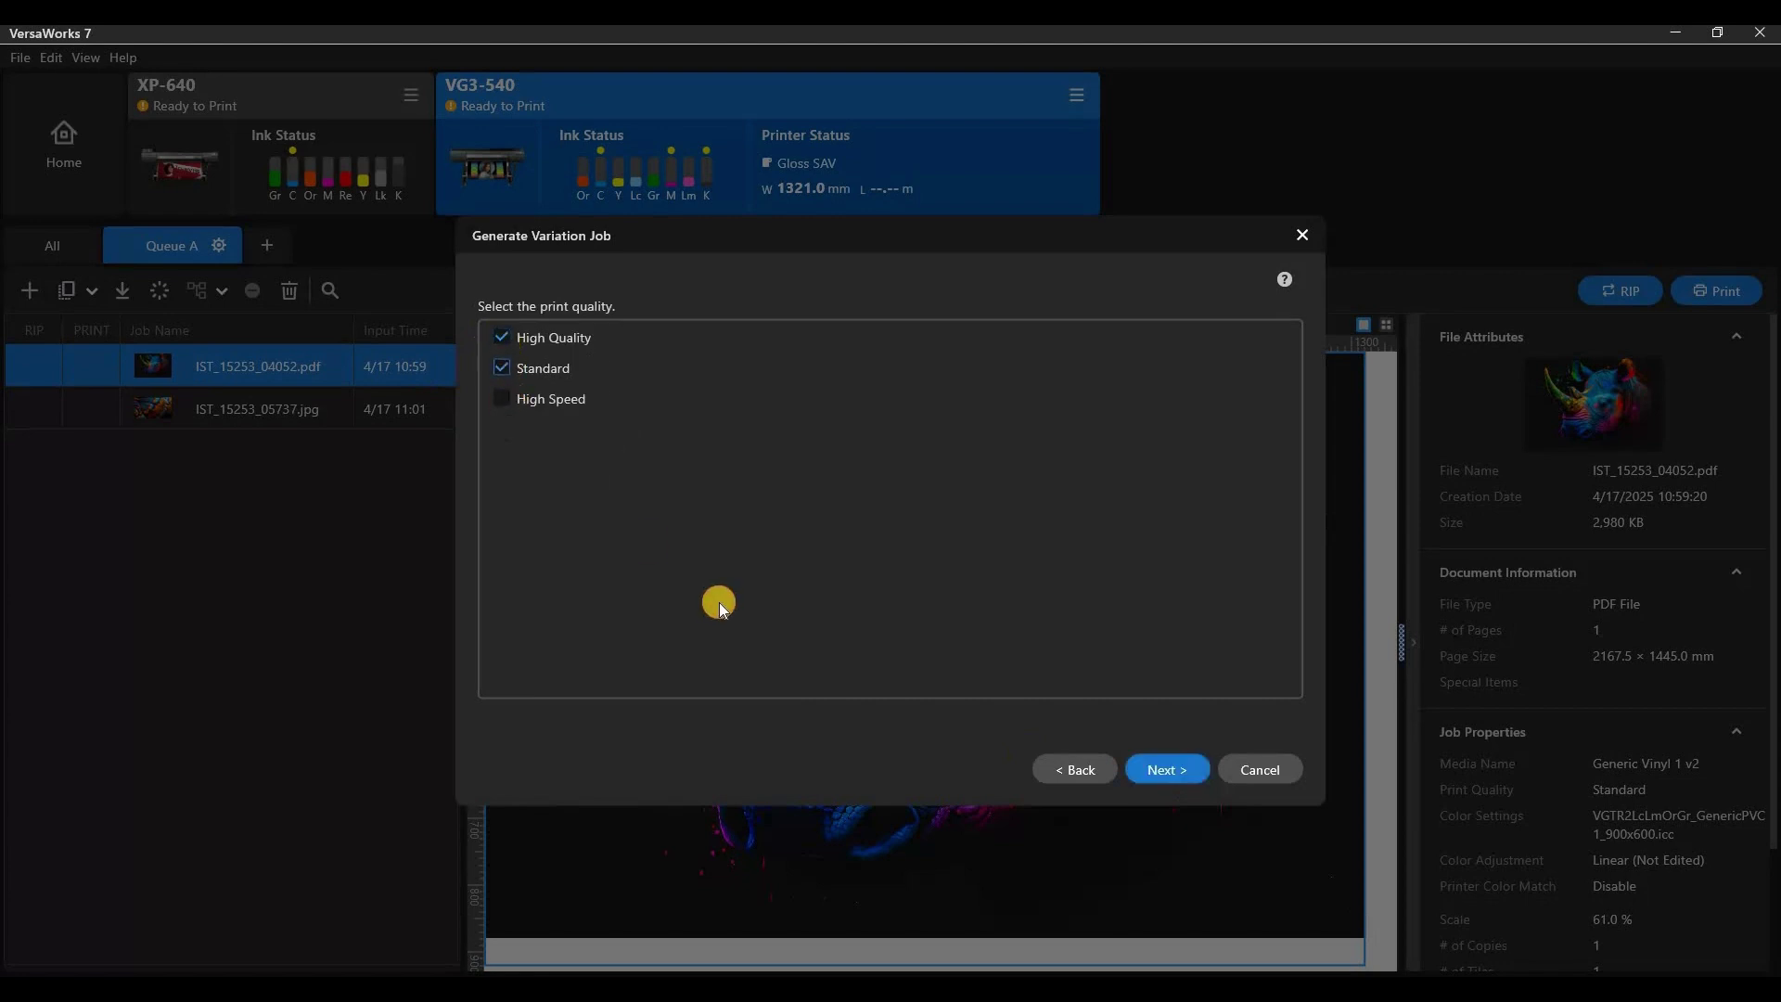
left_click(1075, 770)
Generate a color management variation job comparing Sign&Display, Pre-Press General, True Rich Color 3 and True Rich Color Bright Soft
left_click(572, 426)
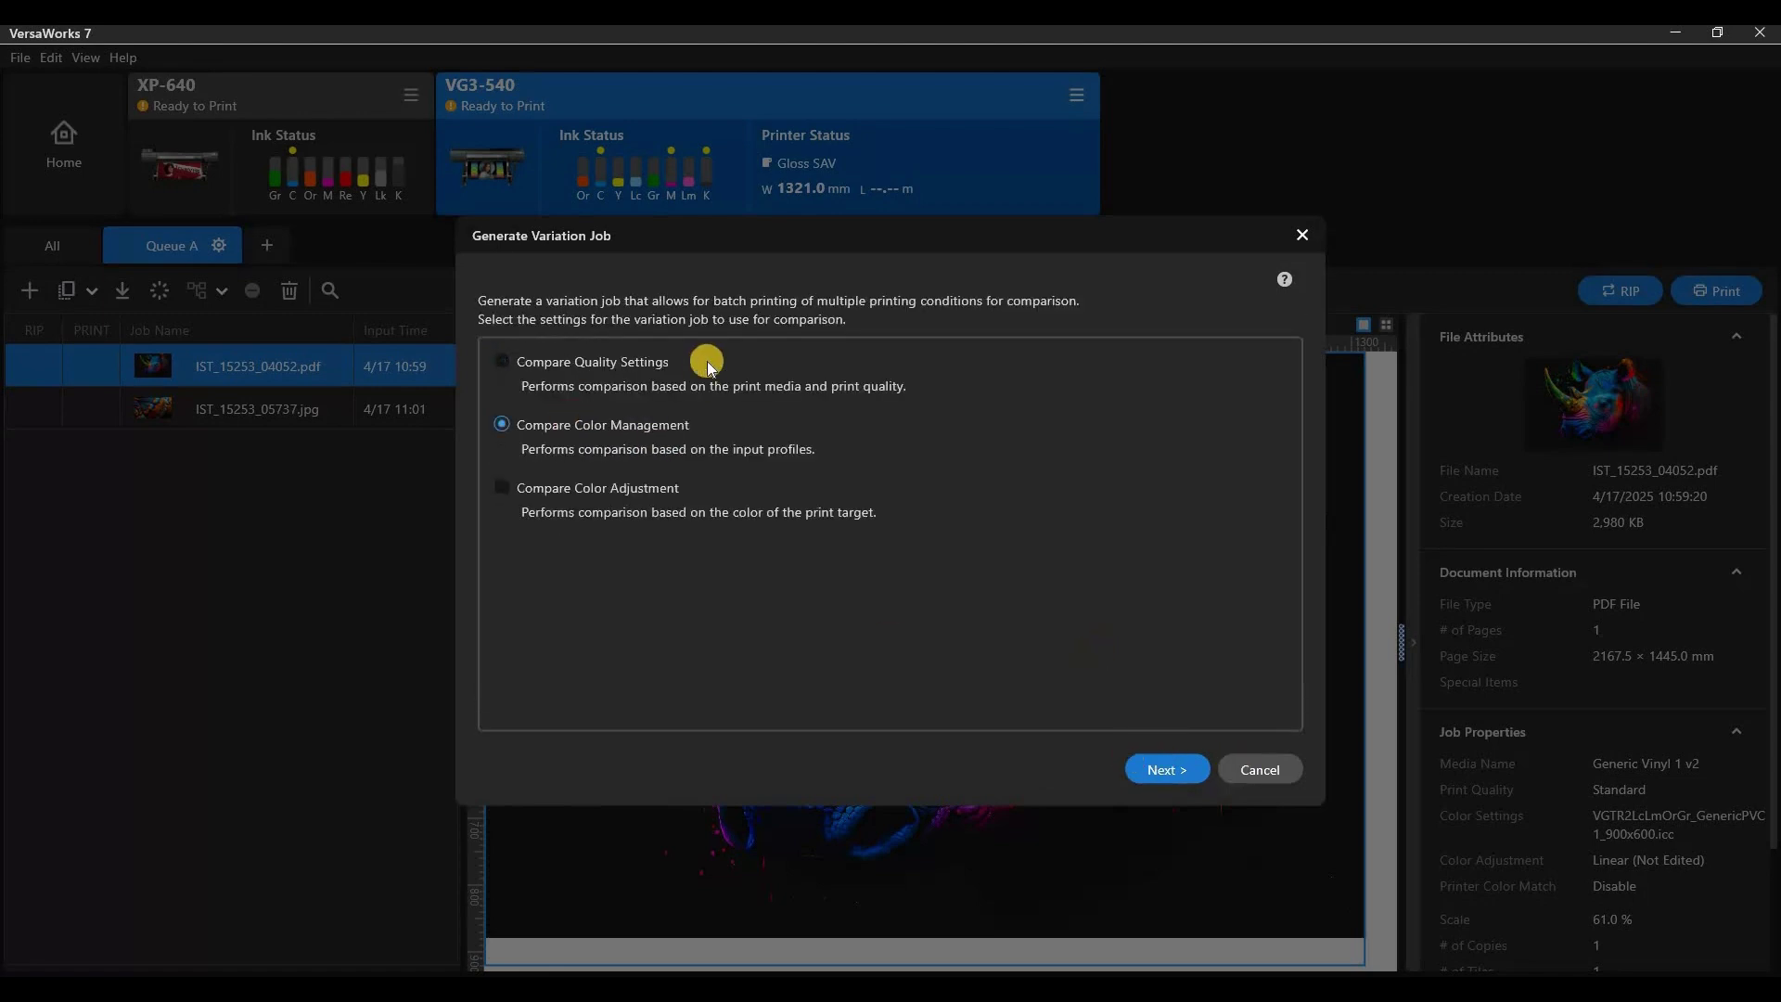
scroll(678, 614, "down", 3)
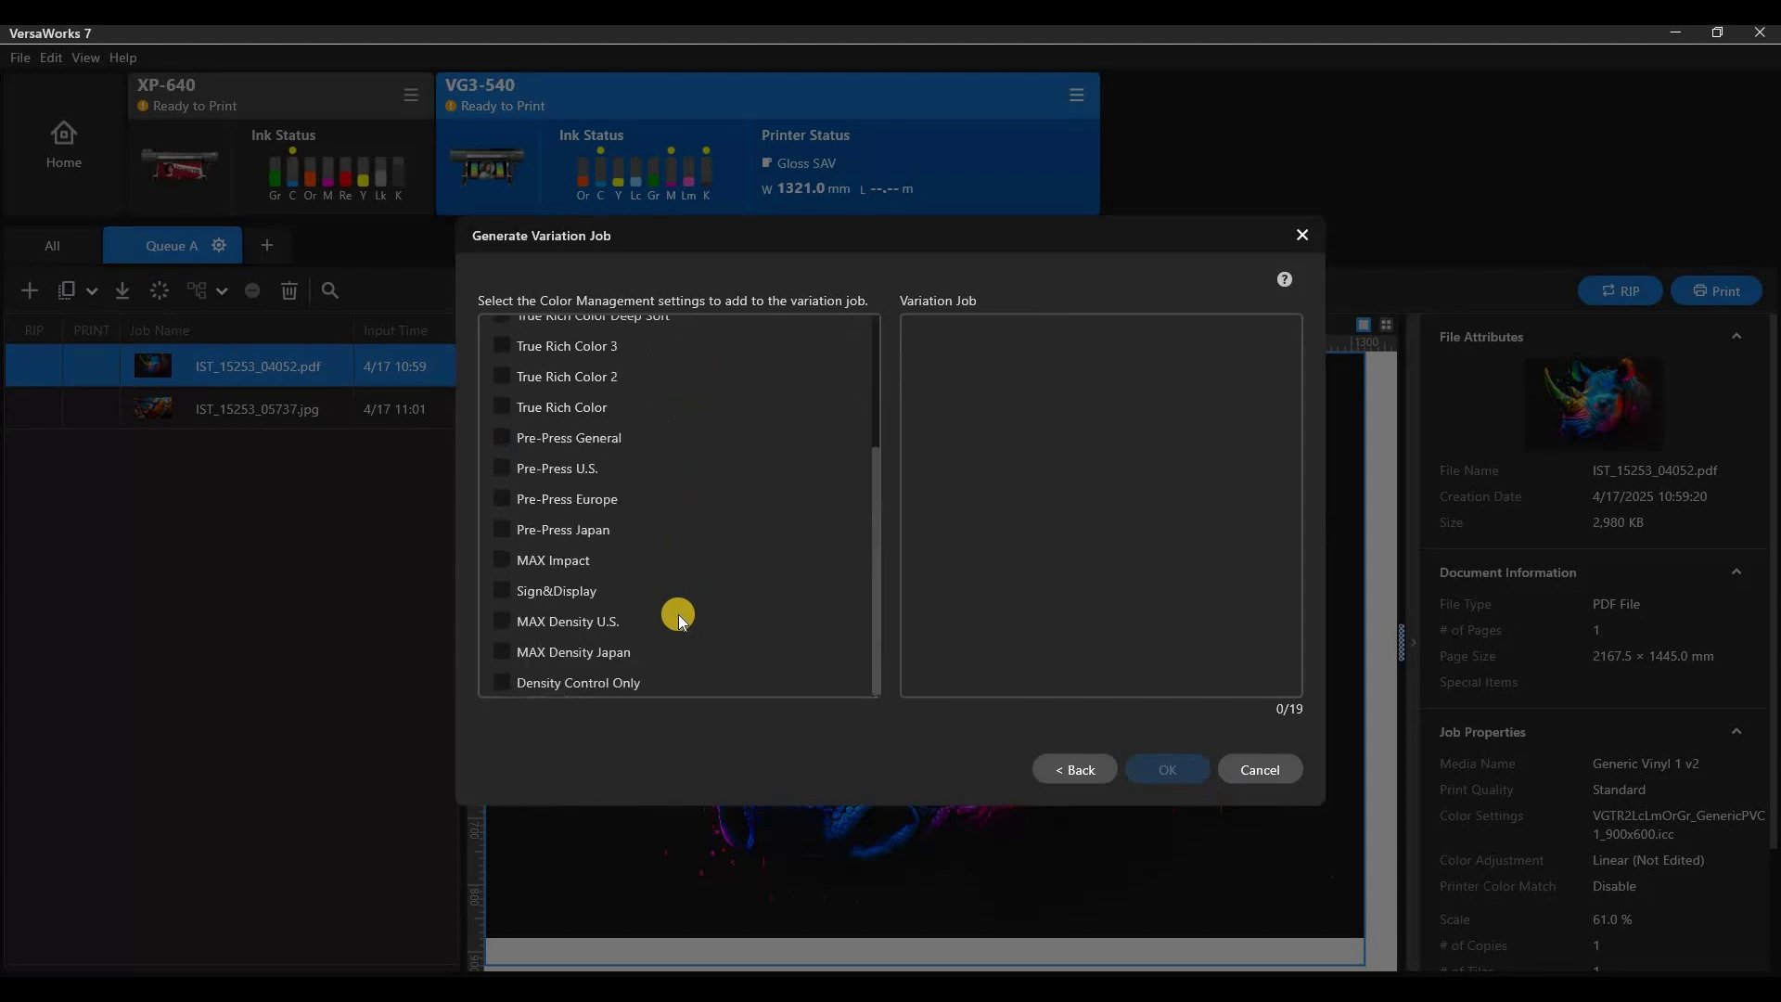
scroll(677, 614, "up", 3)
scroll(677, 614, "up", 3)
scroll(677, 614, "down", 1)
scroll(677, 614, "up", 1)
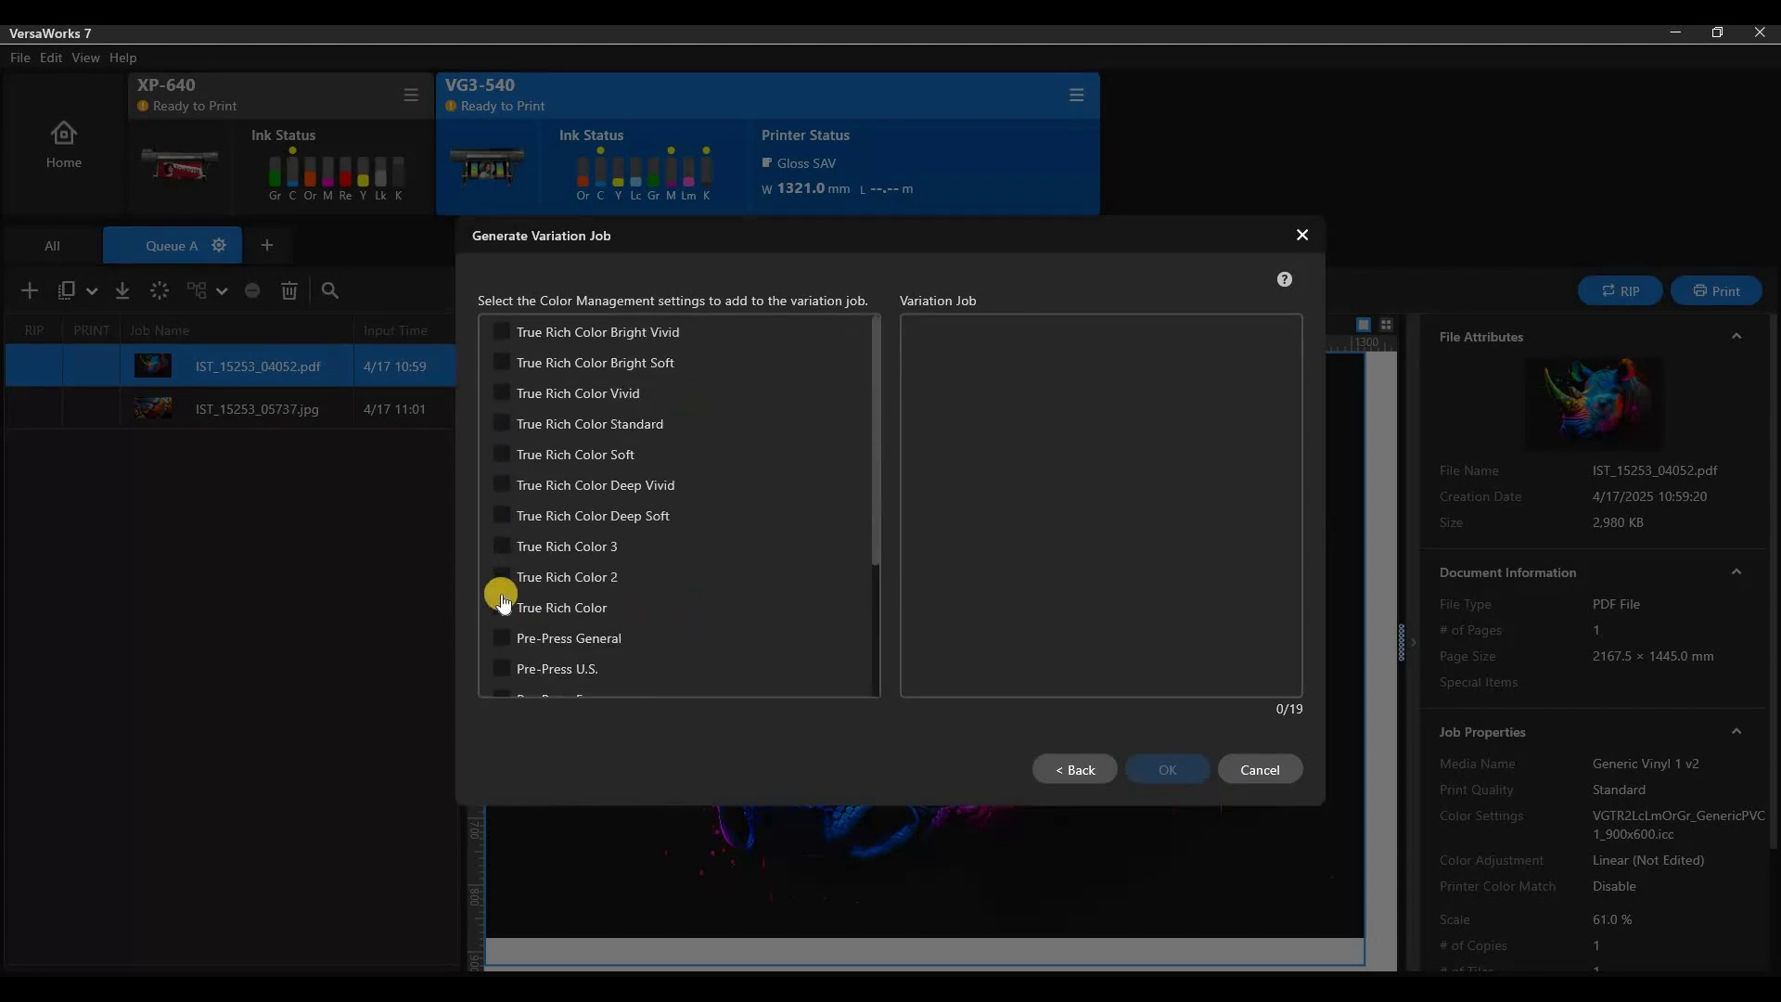
scroll(492, 588, "down", 2)
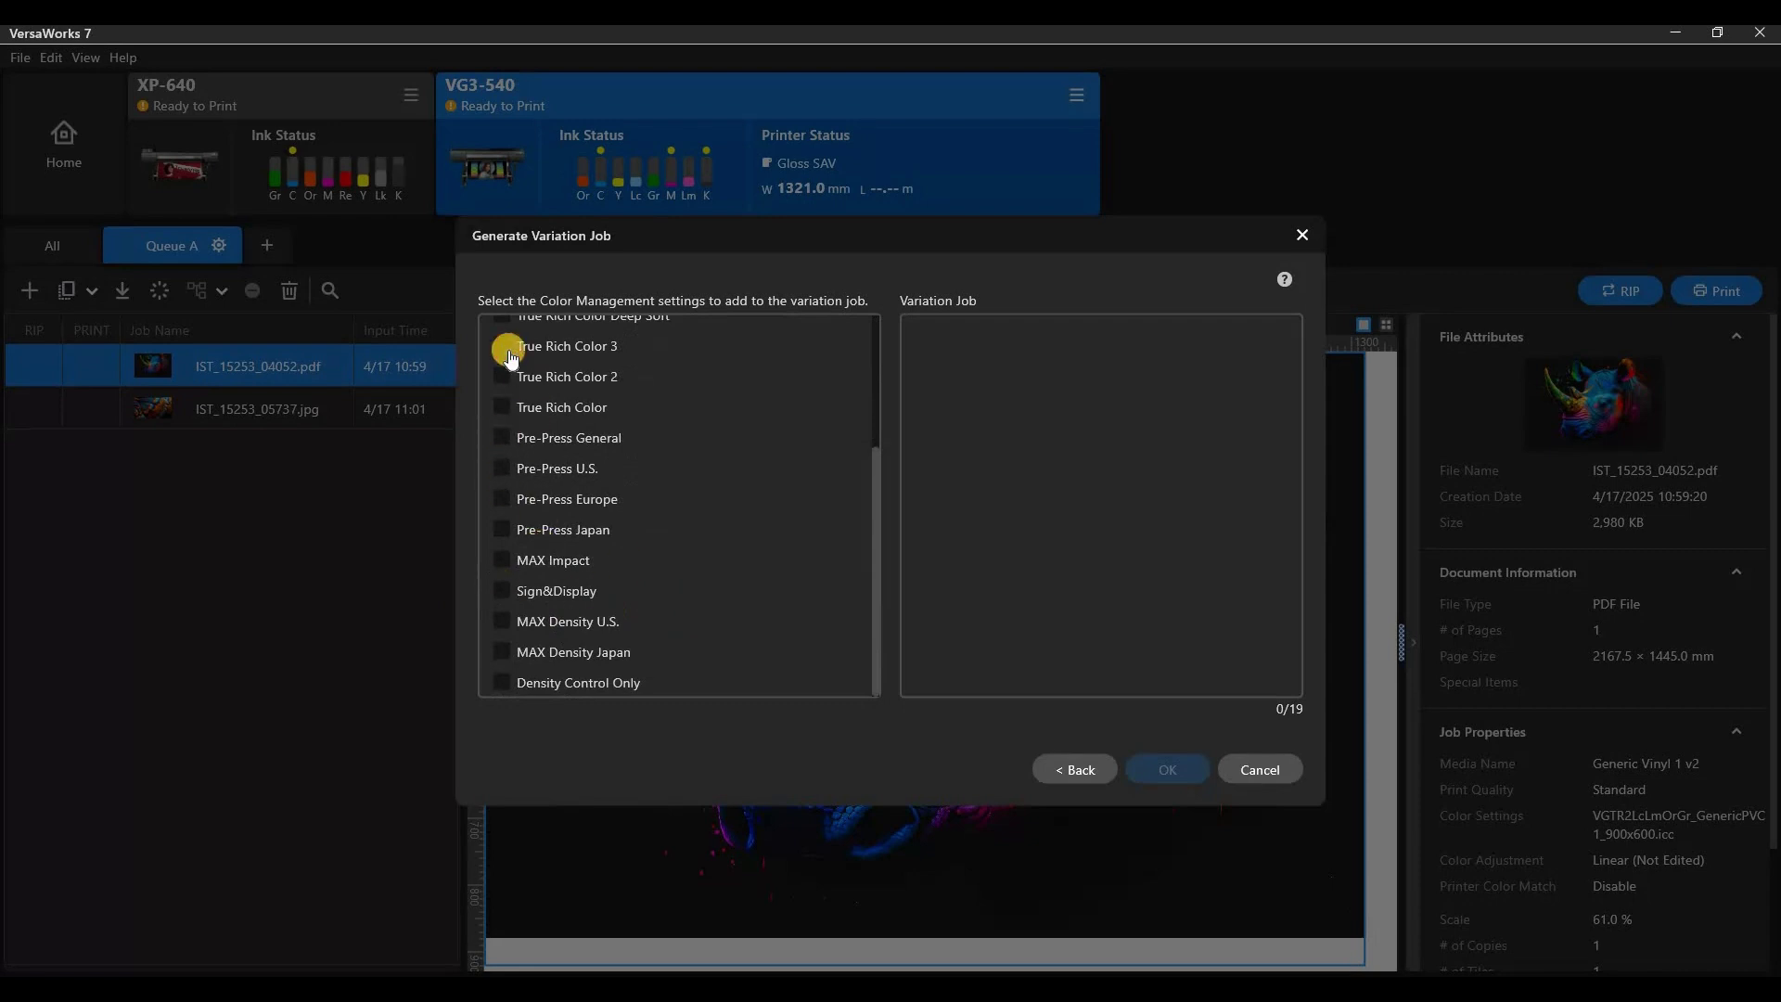
left_click(596, 439)
left_click(502, 358)
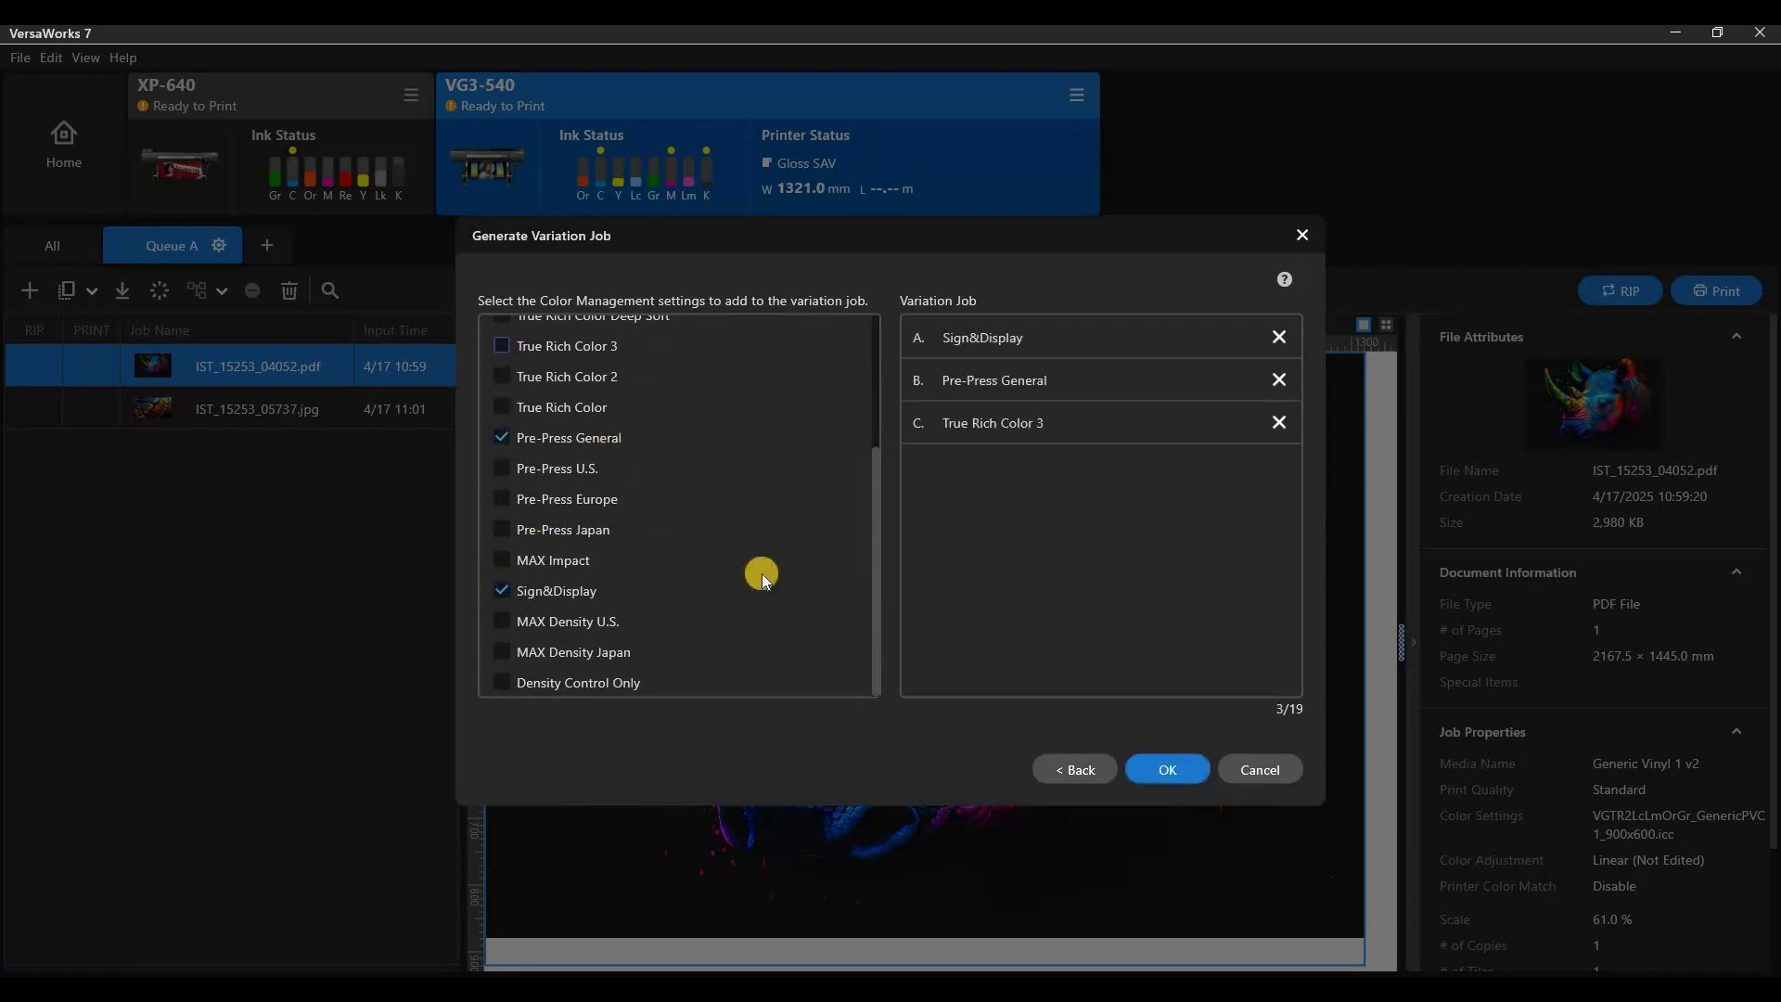
scroll(766, 573, "up", 2)
left_click(501, 362)
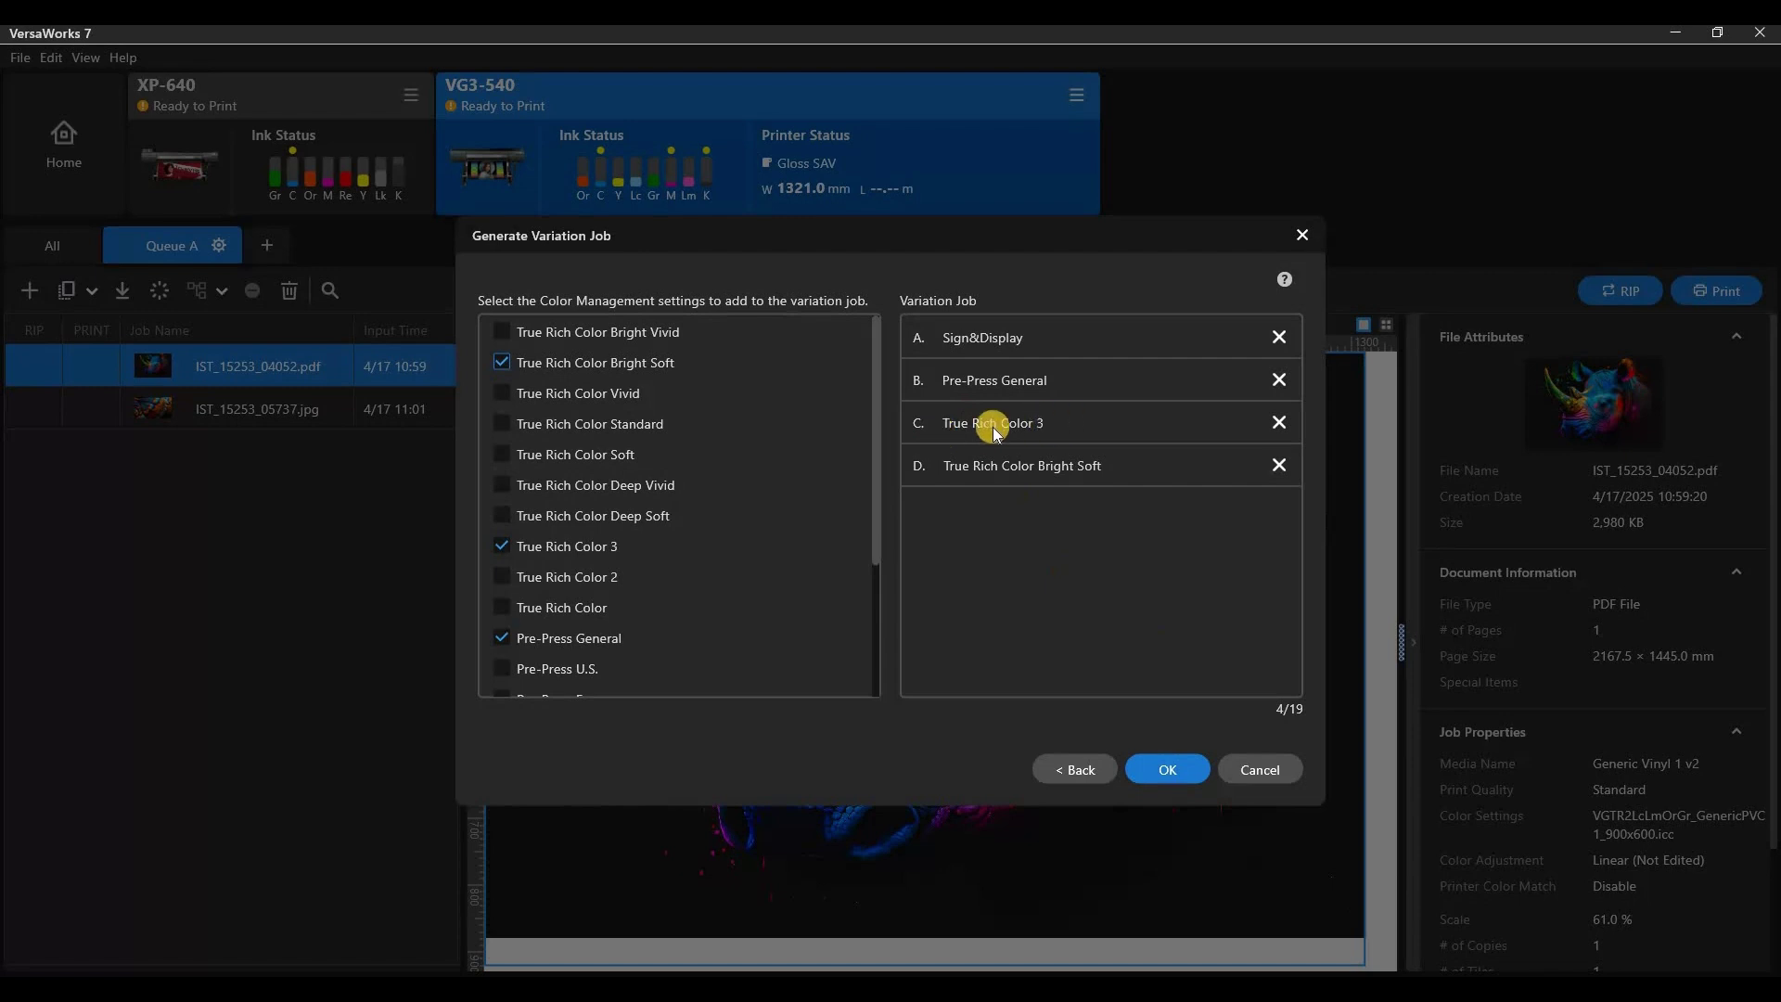
left_click(1156, 769)
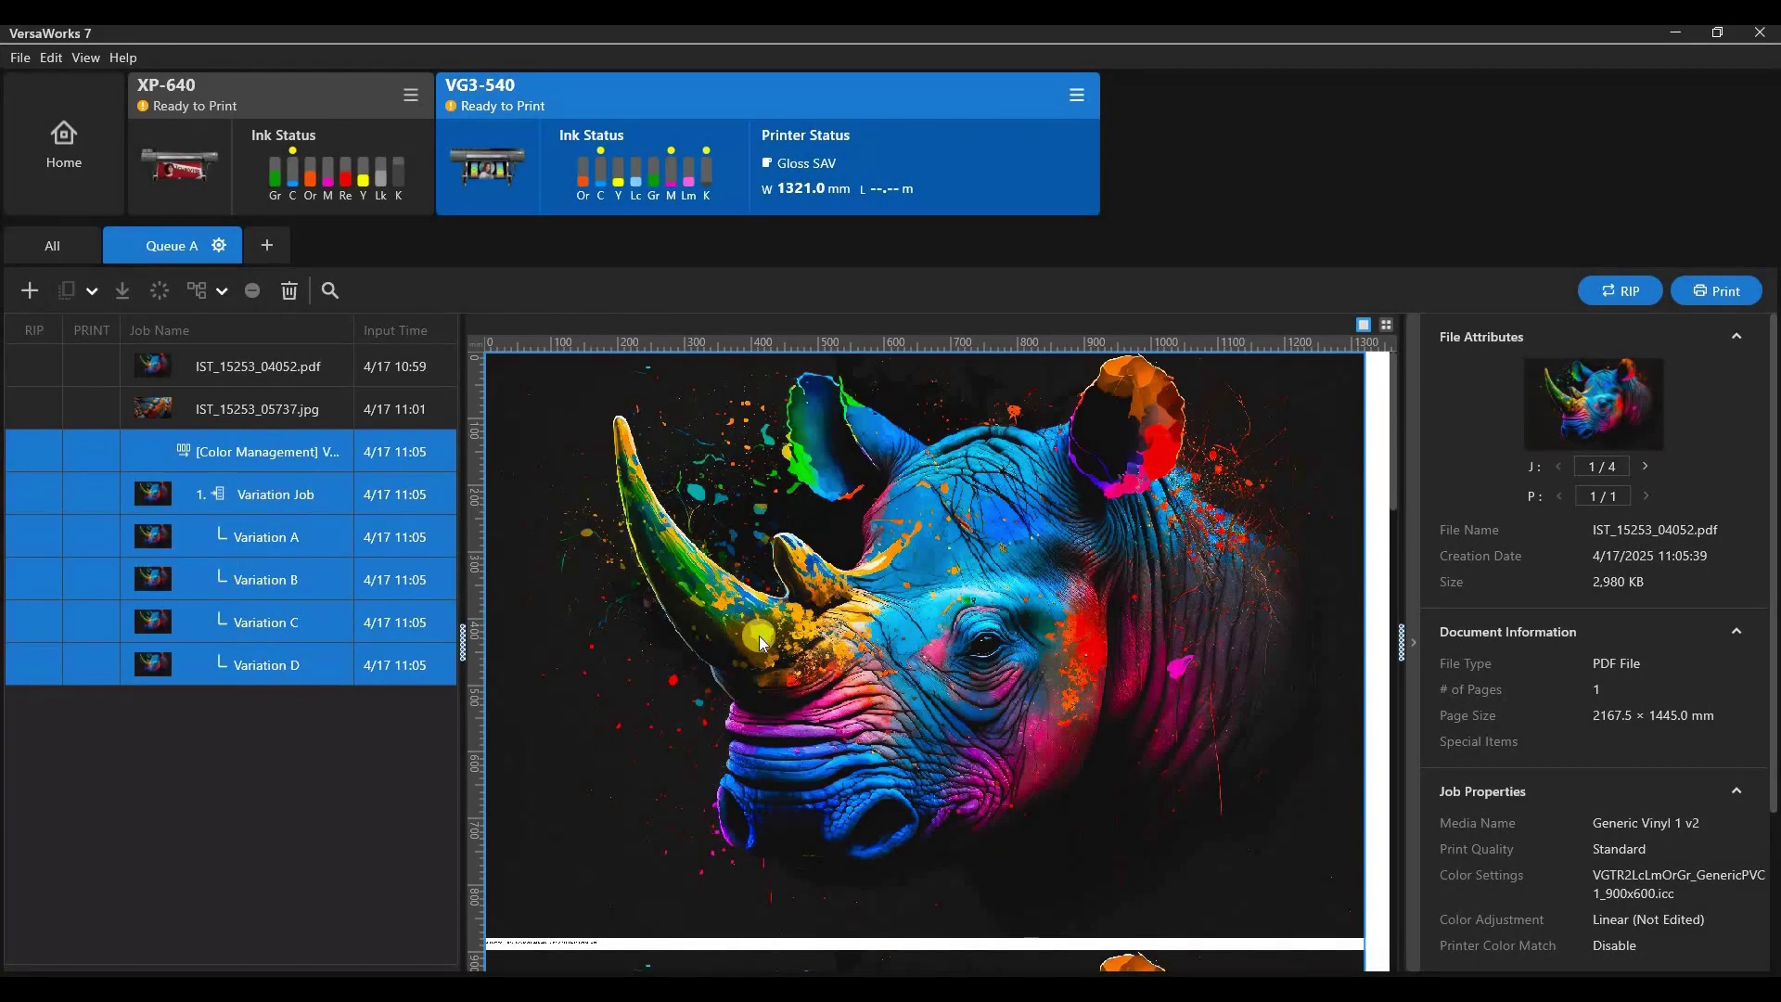
Inspect the variations and the labels between them in the preview, and select the color management variation job in Queue A
scroll(495, 658, "down", 3)
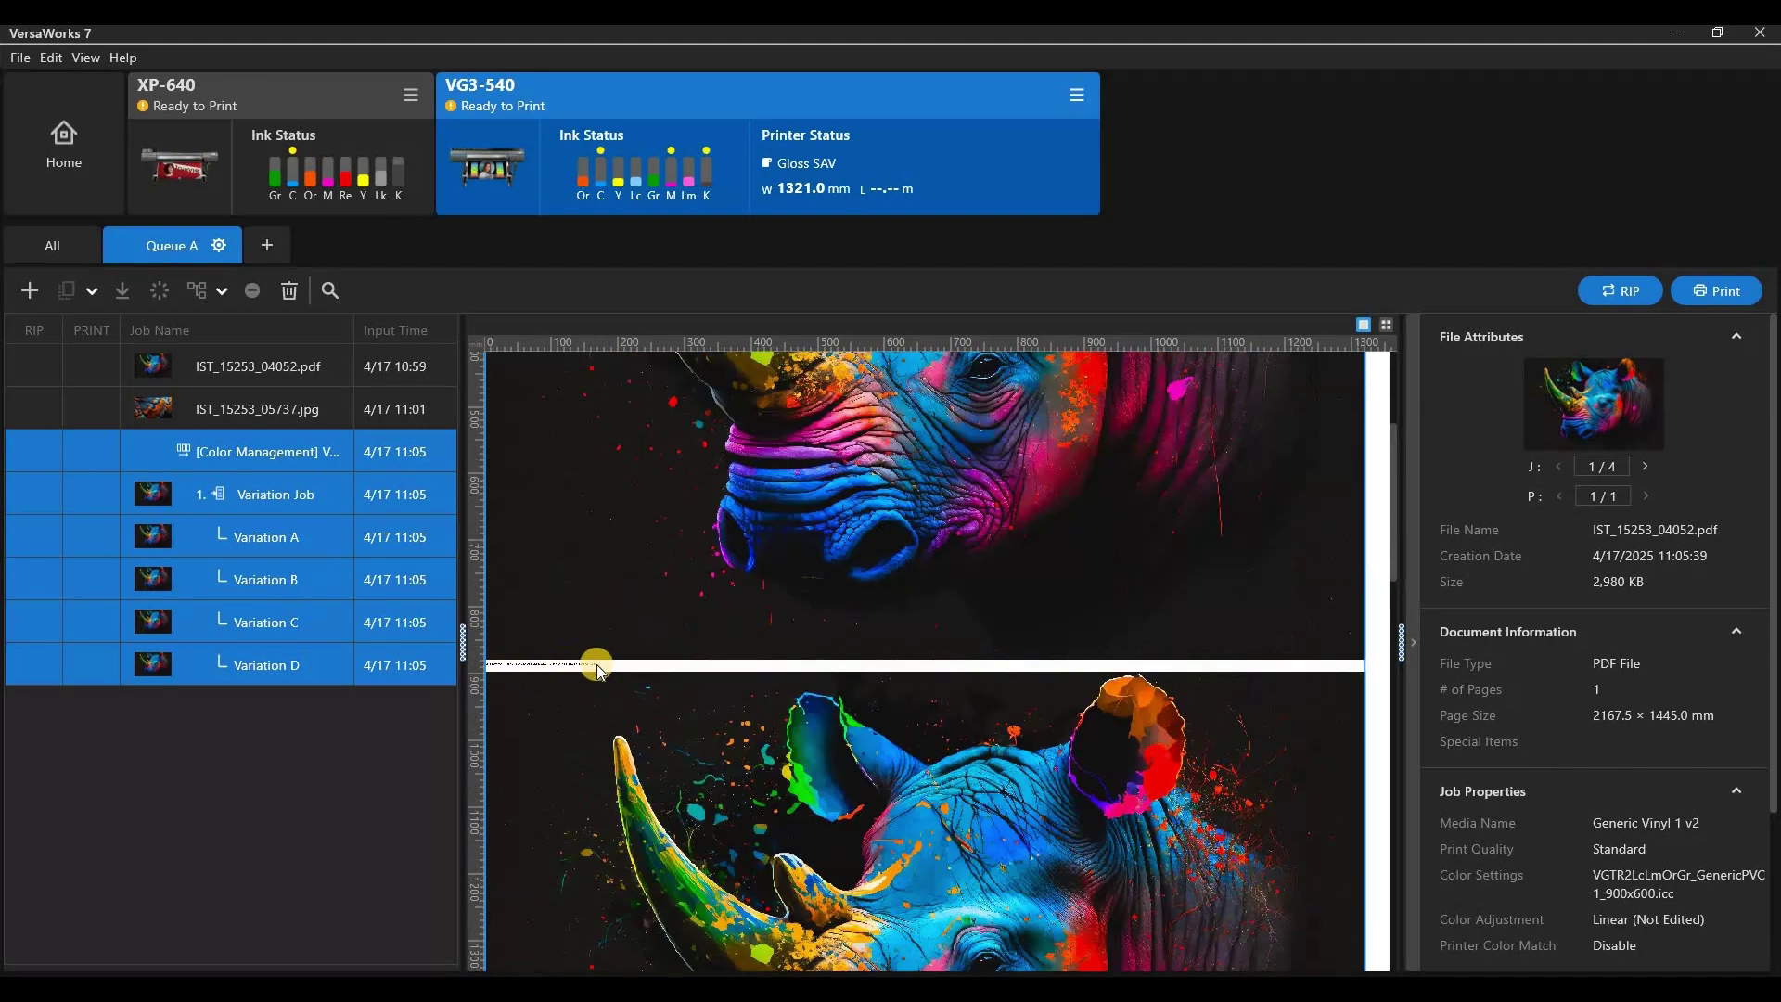
scroll(597, 664, "down", 8)
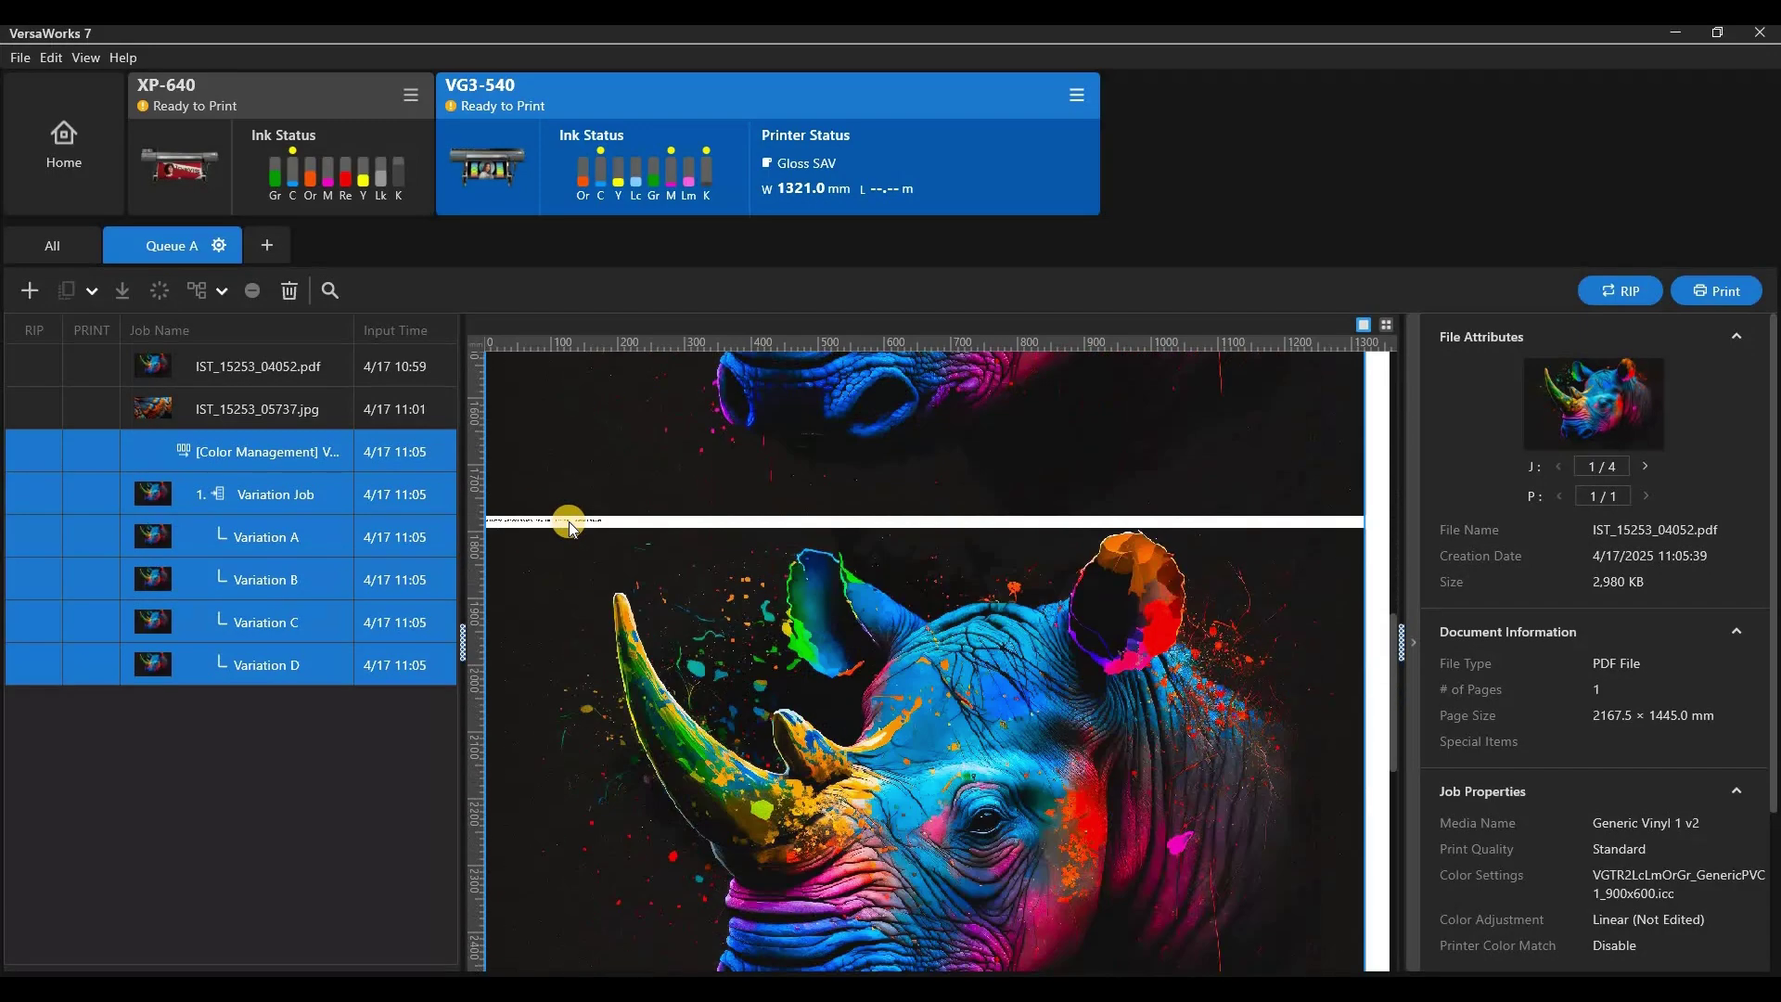
left_click(282, 455)
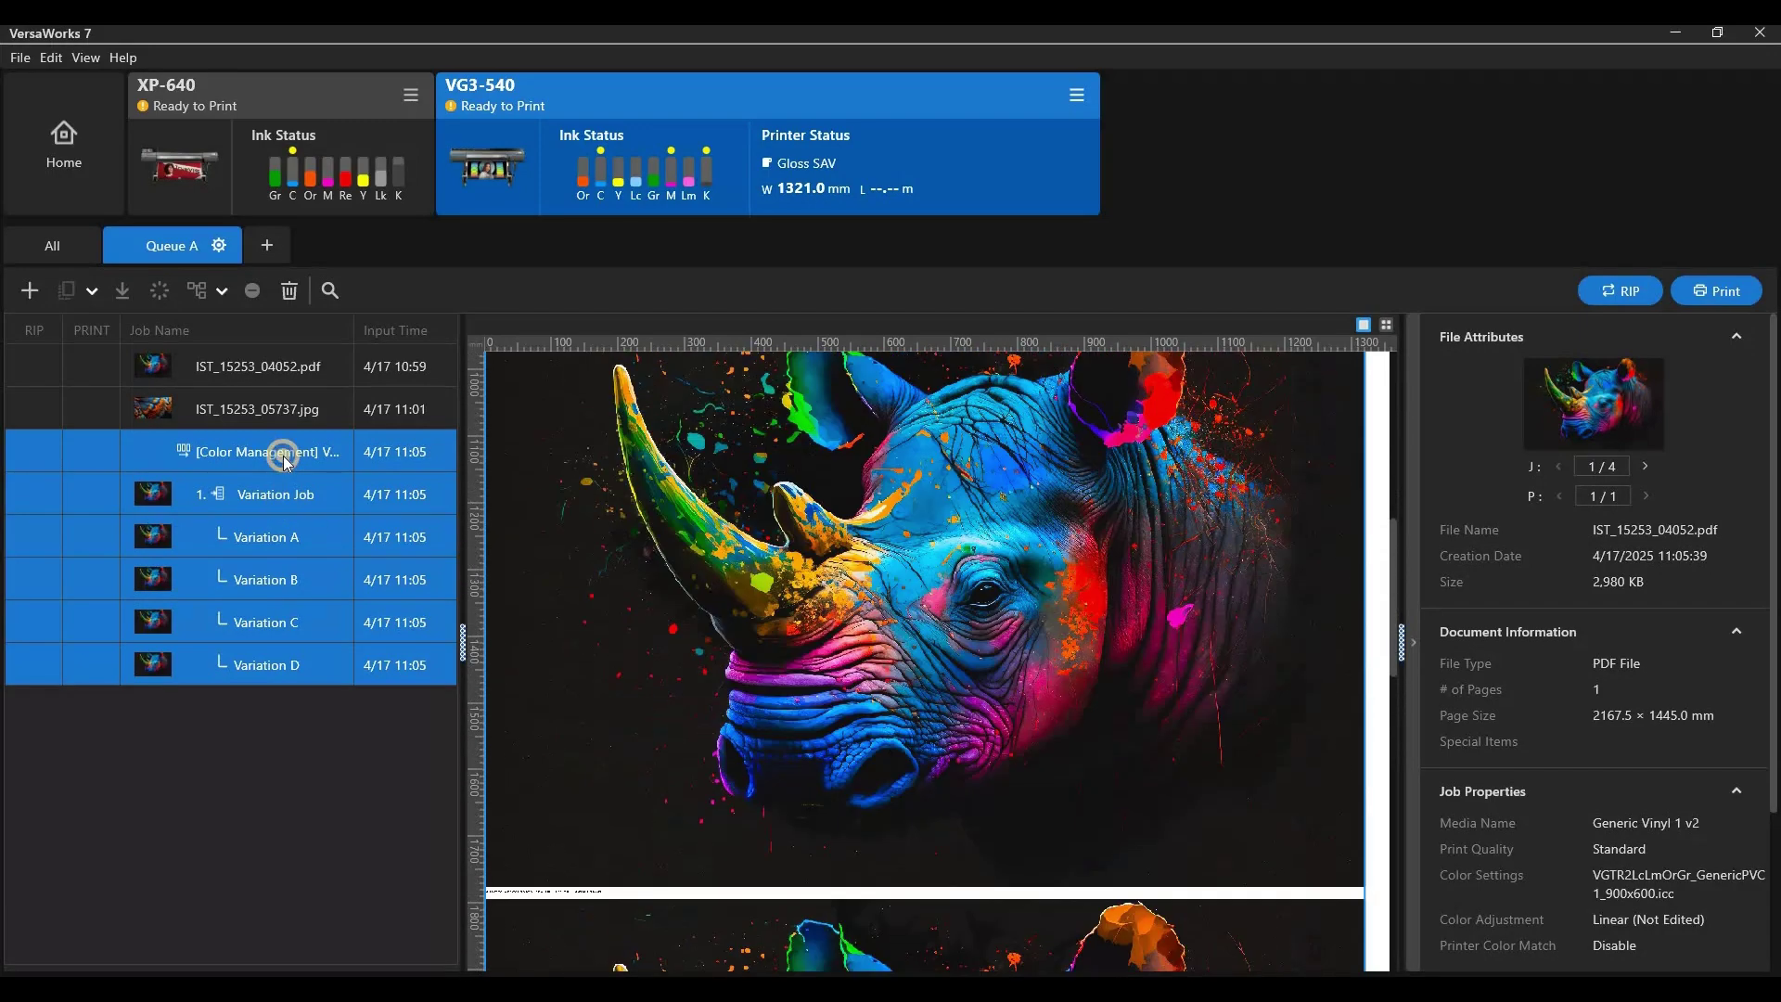
Evaluate the color management variation job, applying Variation C's quality settings to IST_15253_04052.pdf and deleting the variation job after applying
right_click(345, 475)
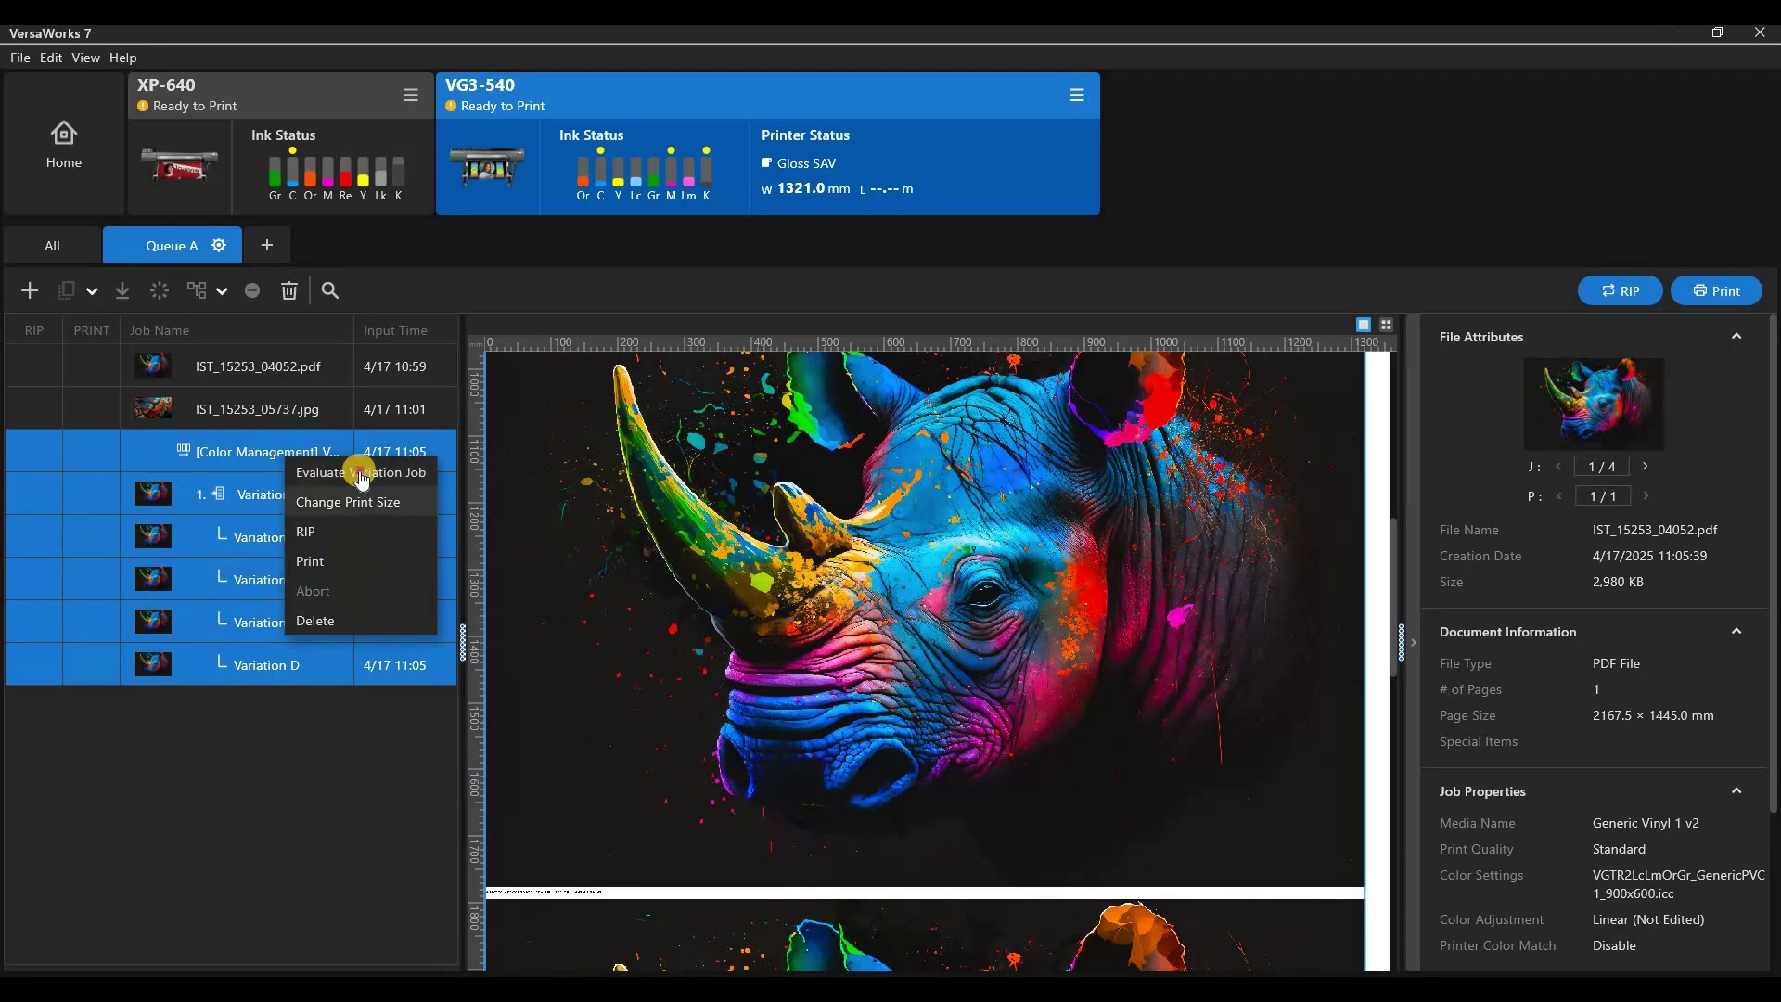
key("Return")
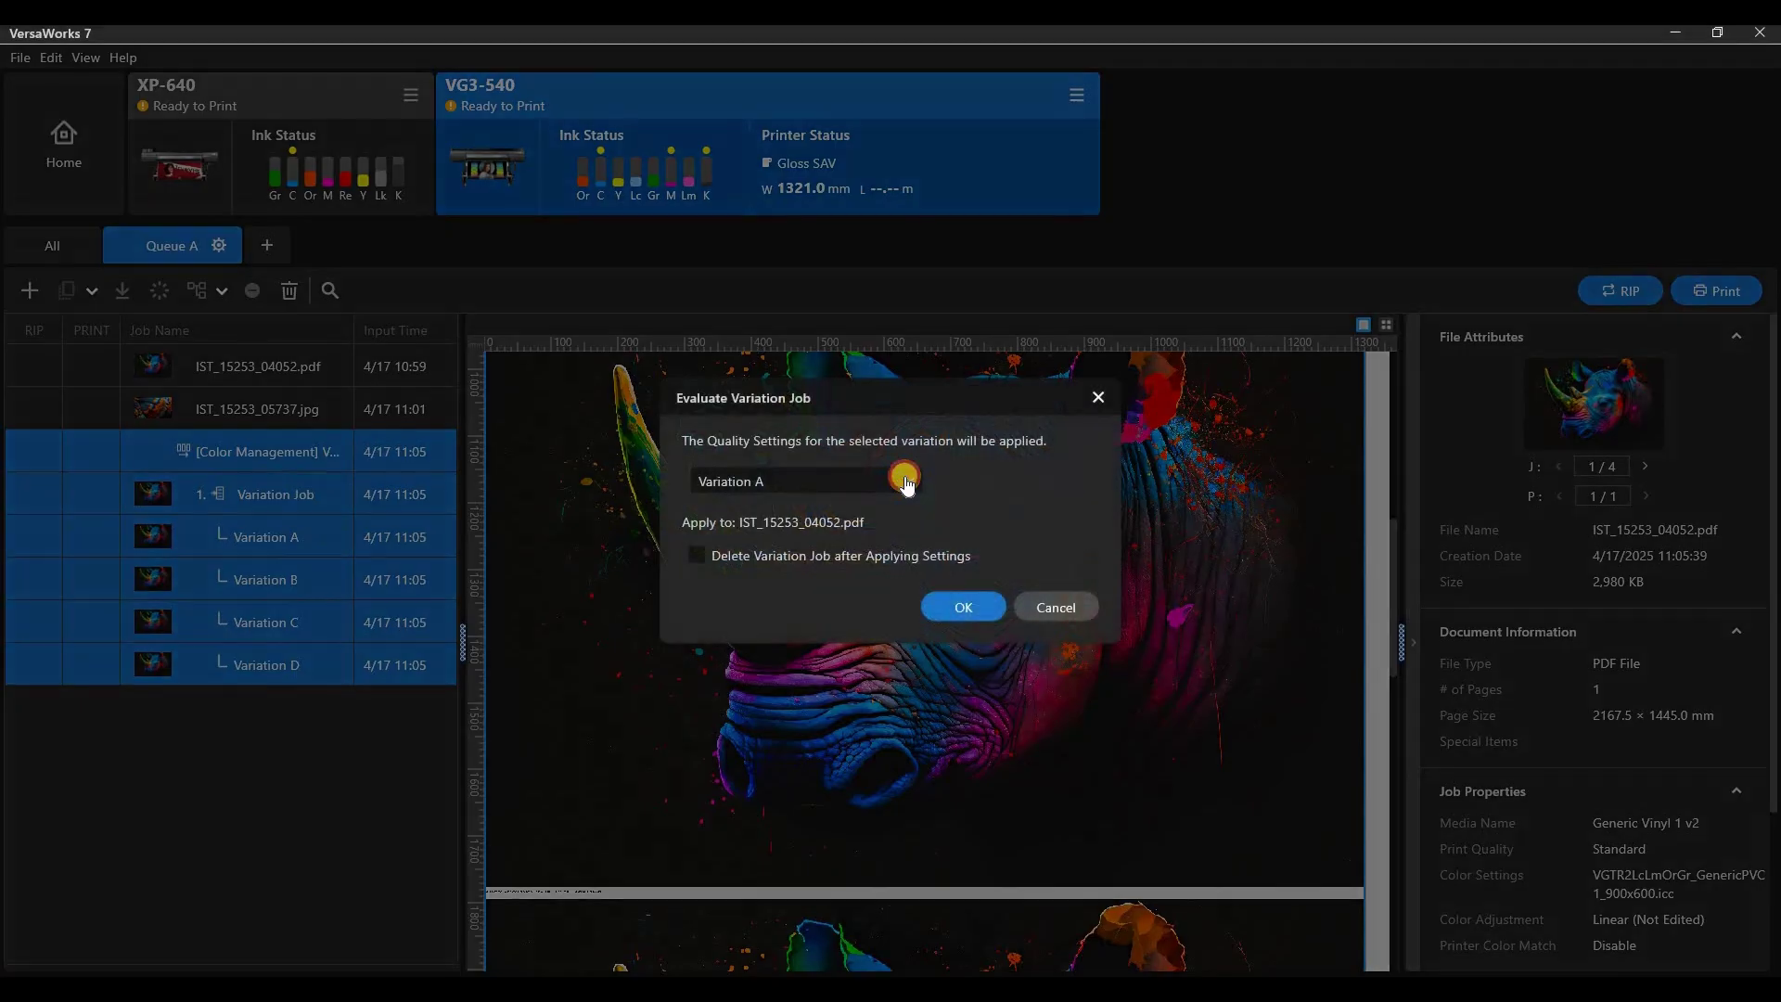
left_click(805, 480)
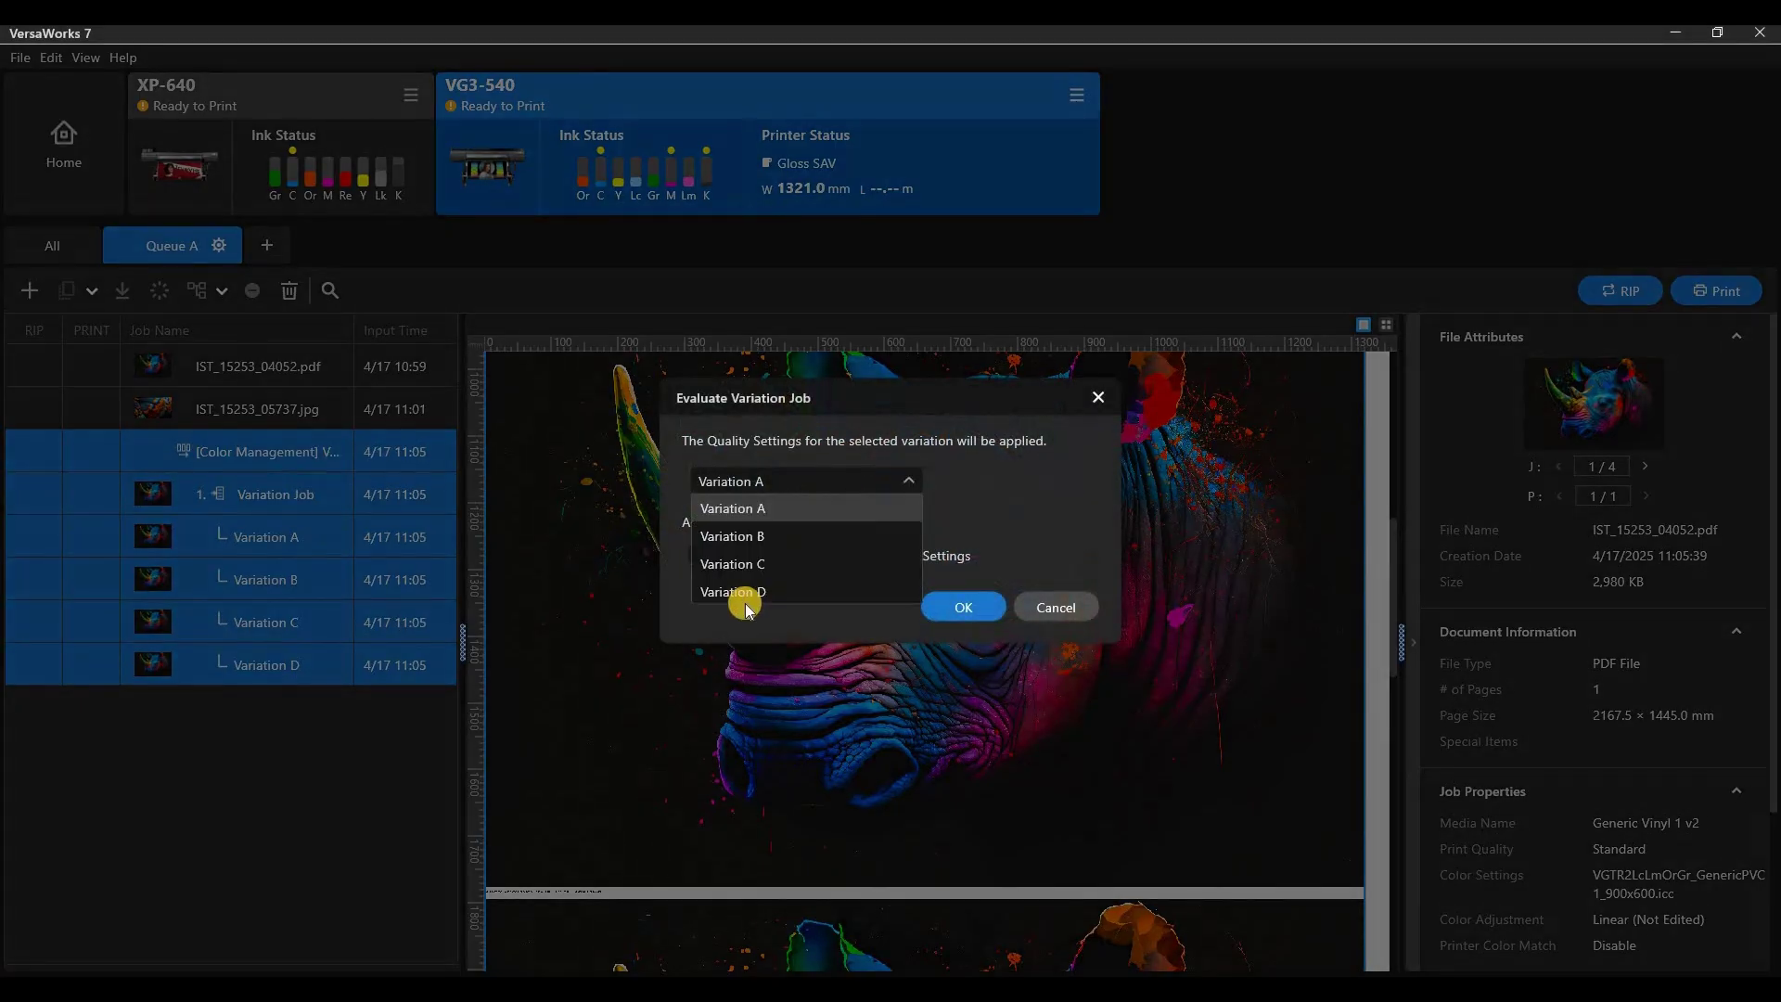
left_click(702, 559)
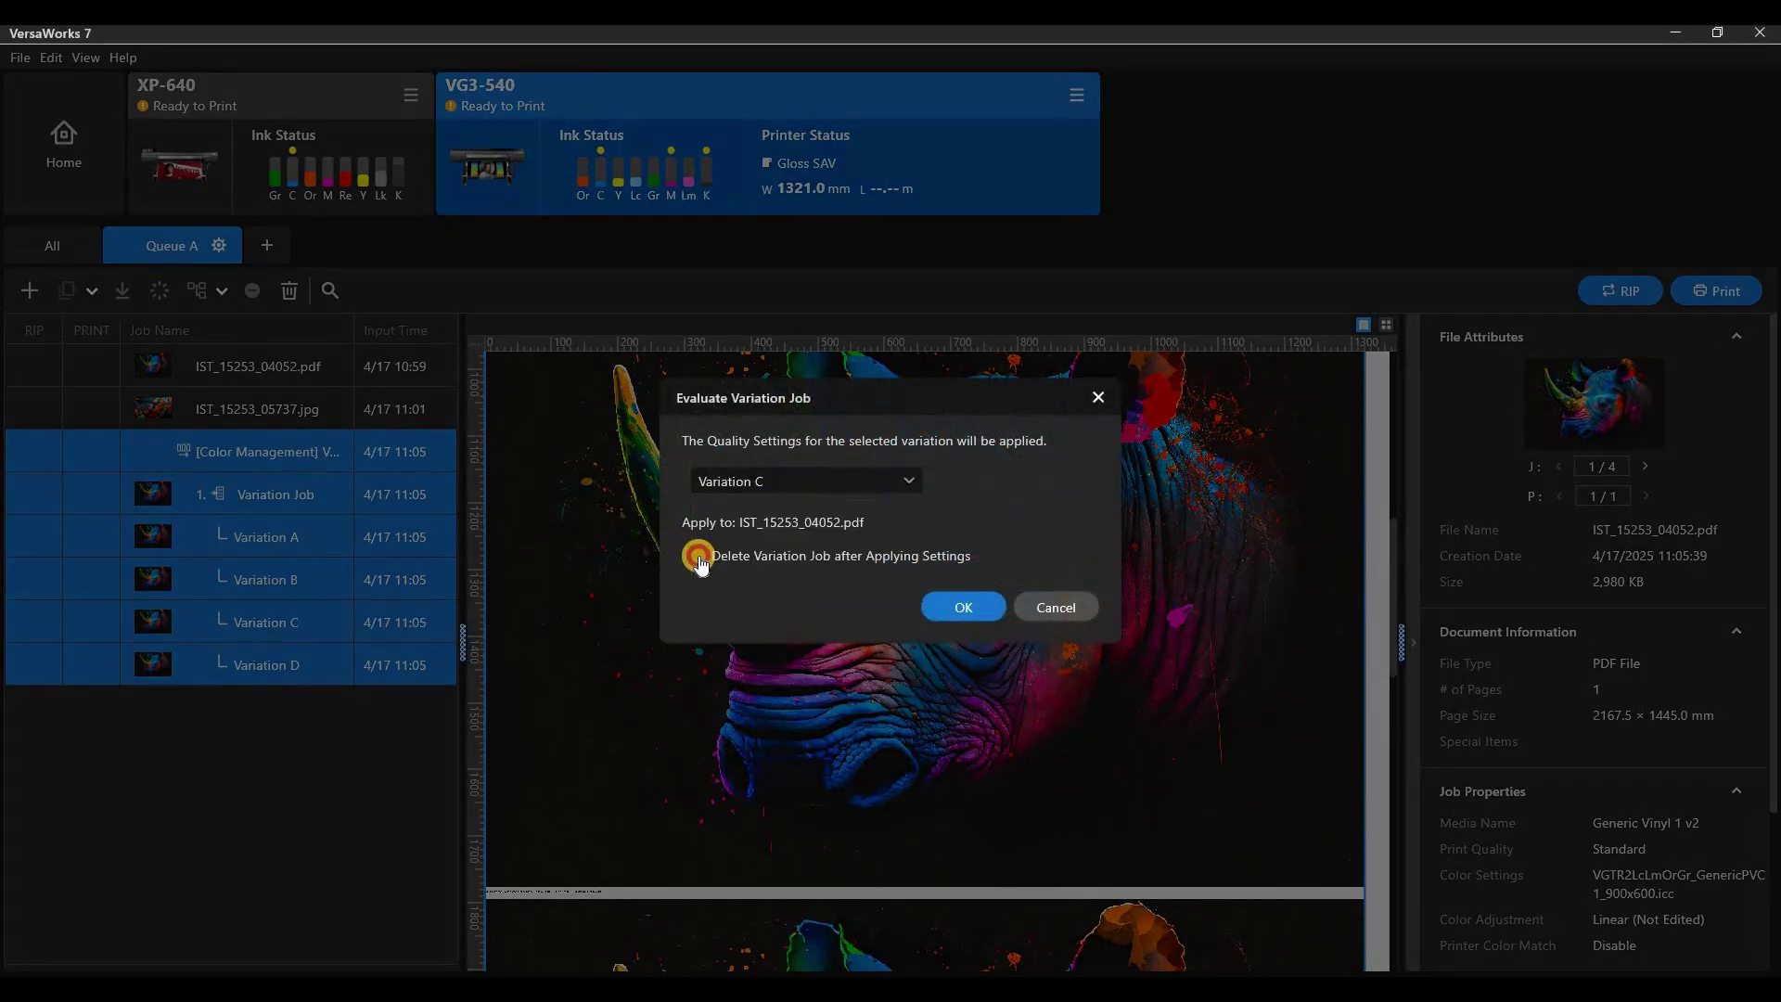
left_click(932, 603)
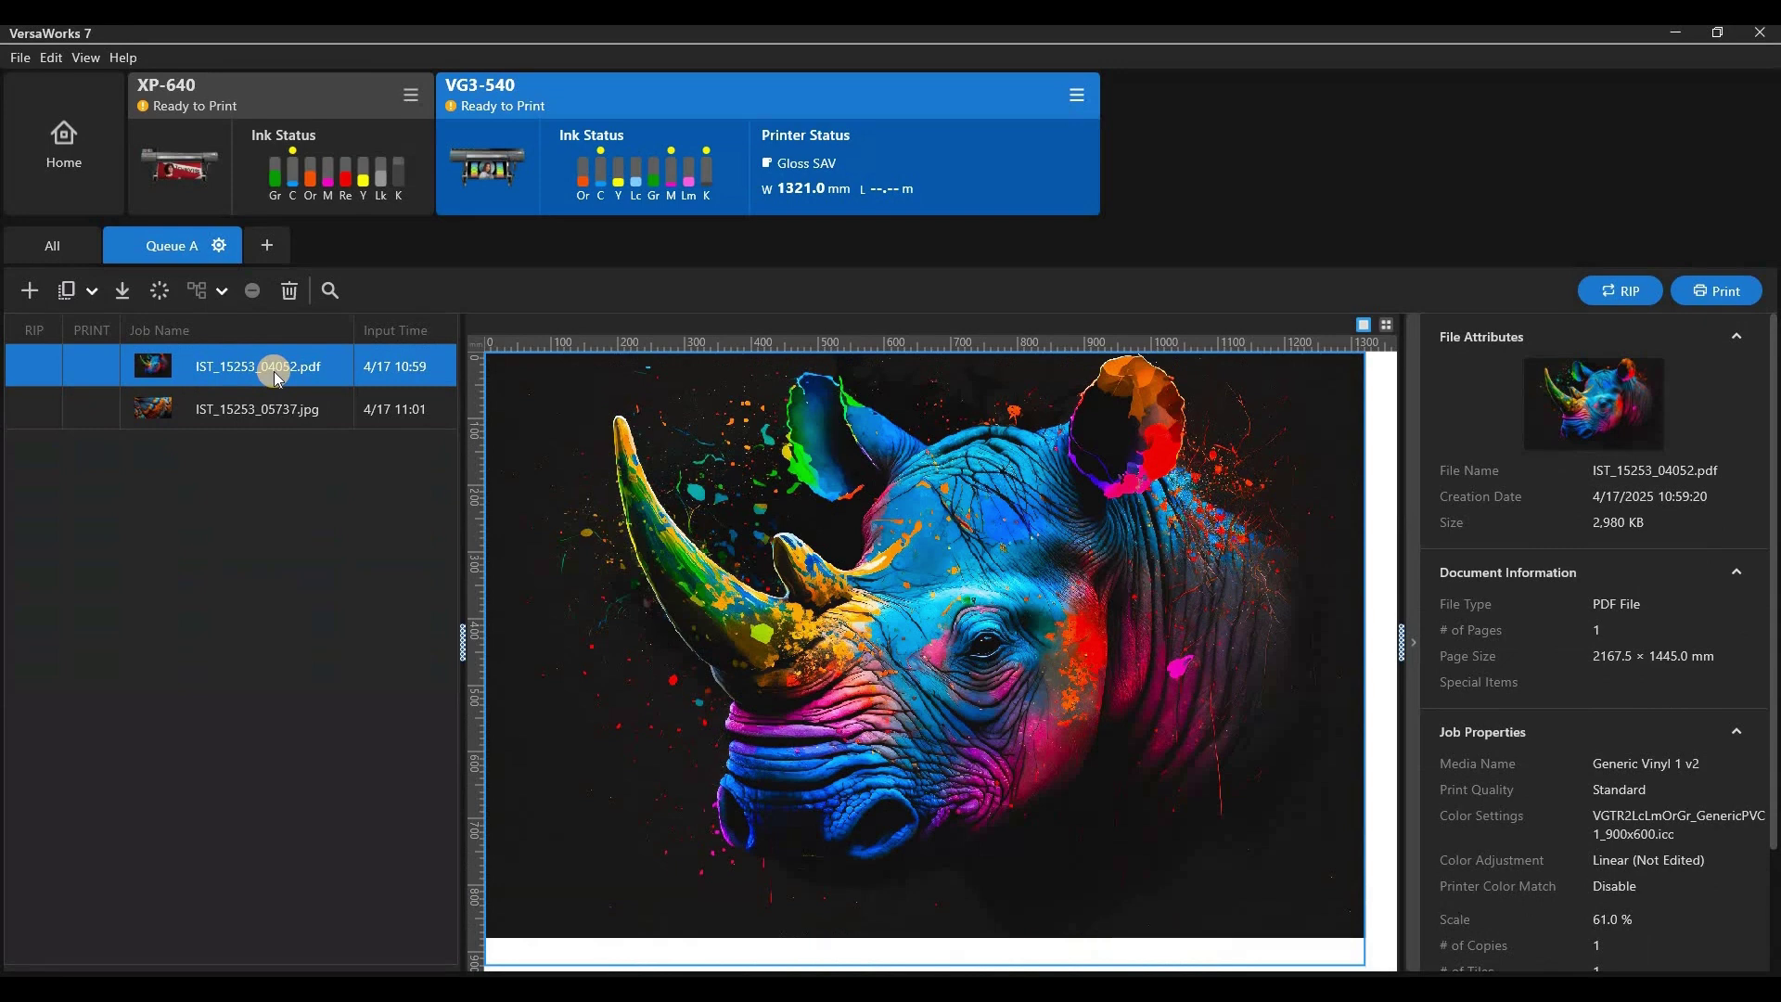
left_click(69, 292)
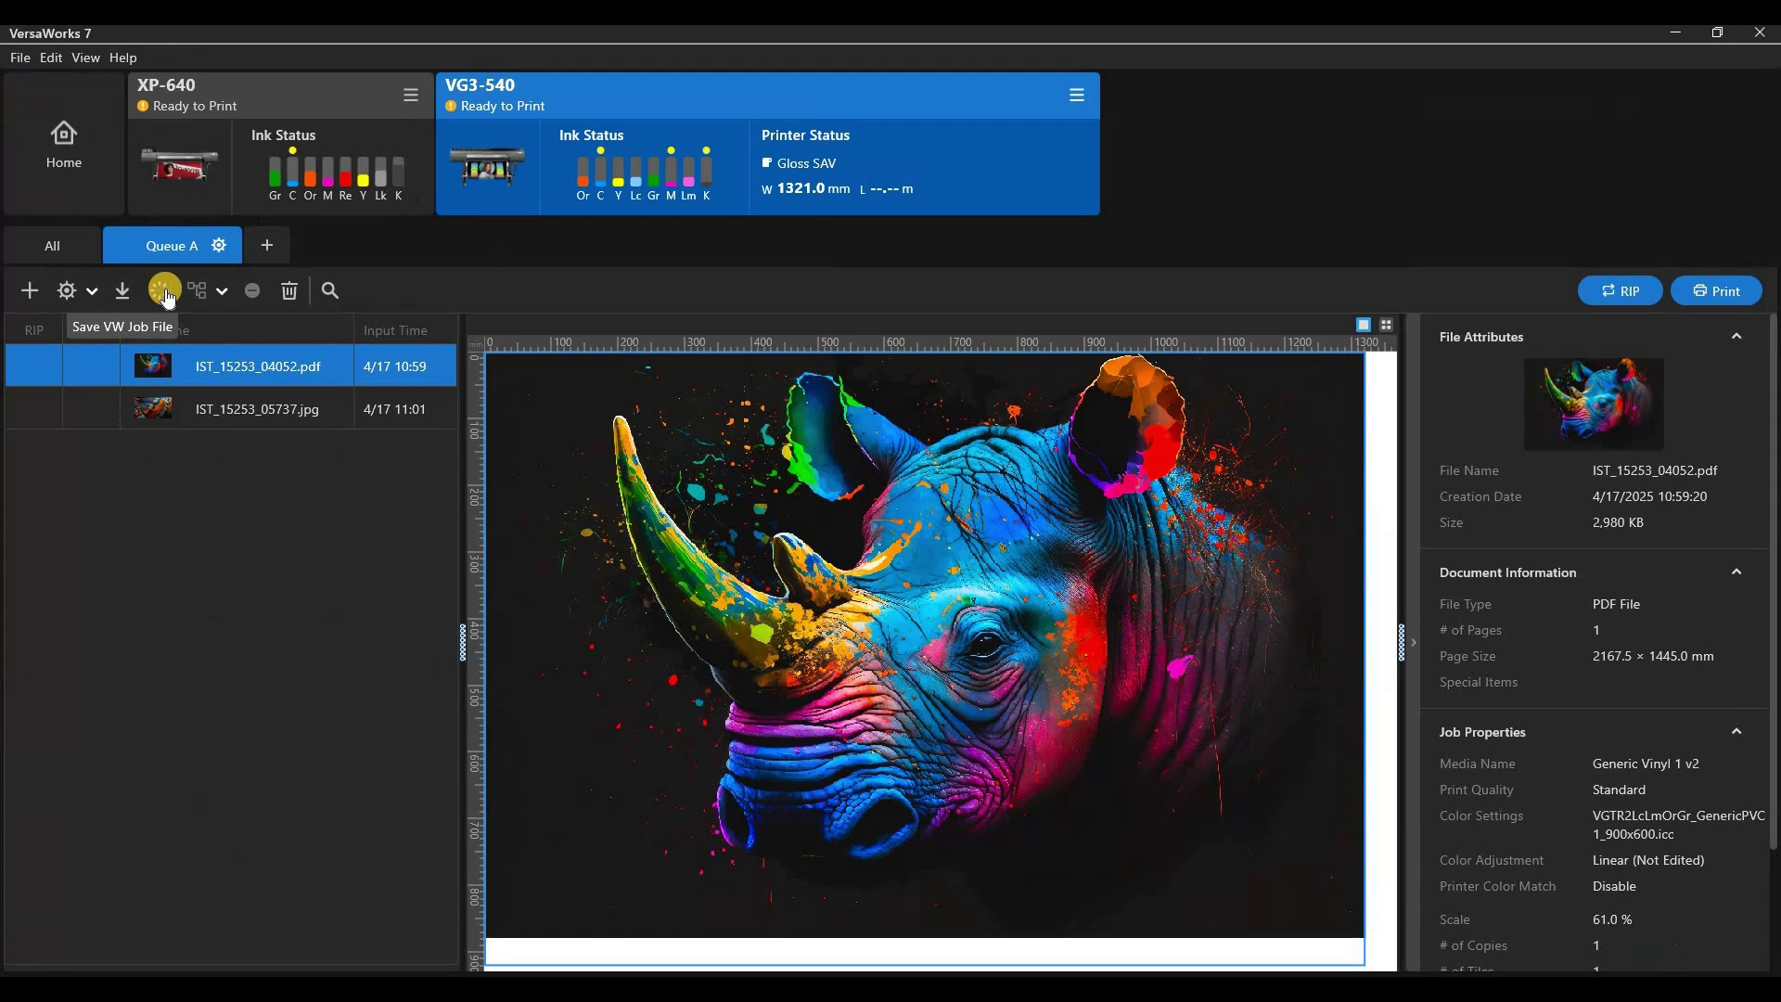
left_click(223, 293)
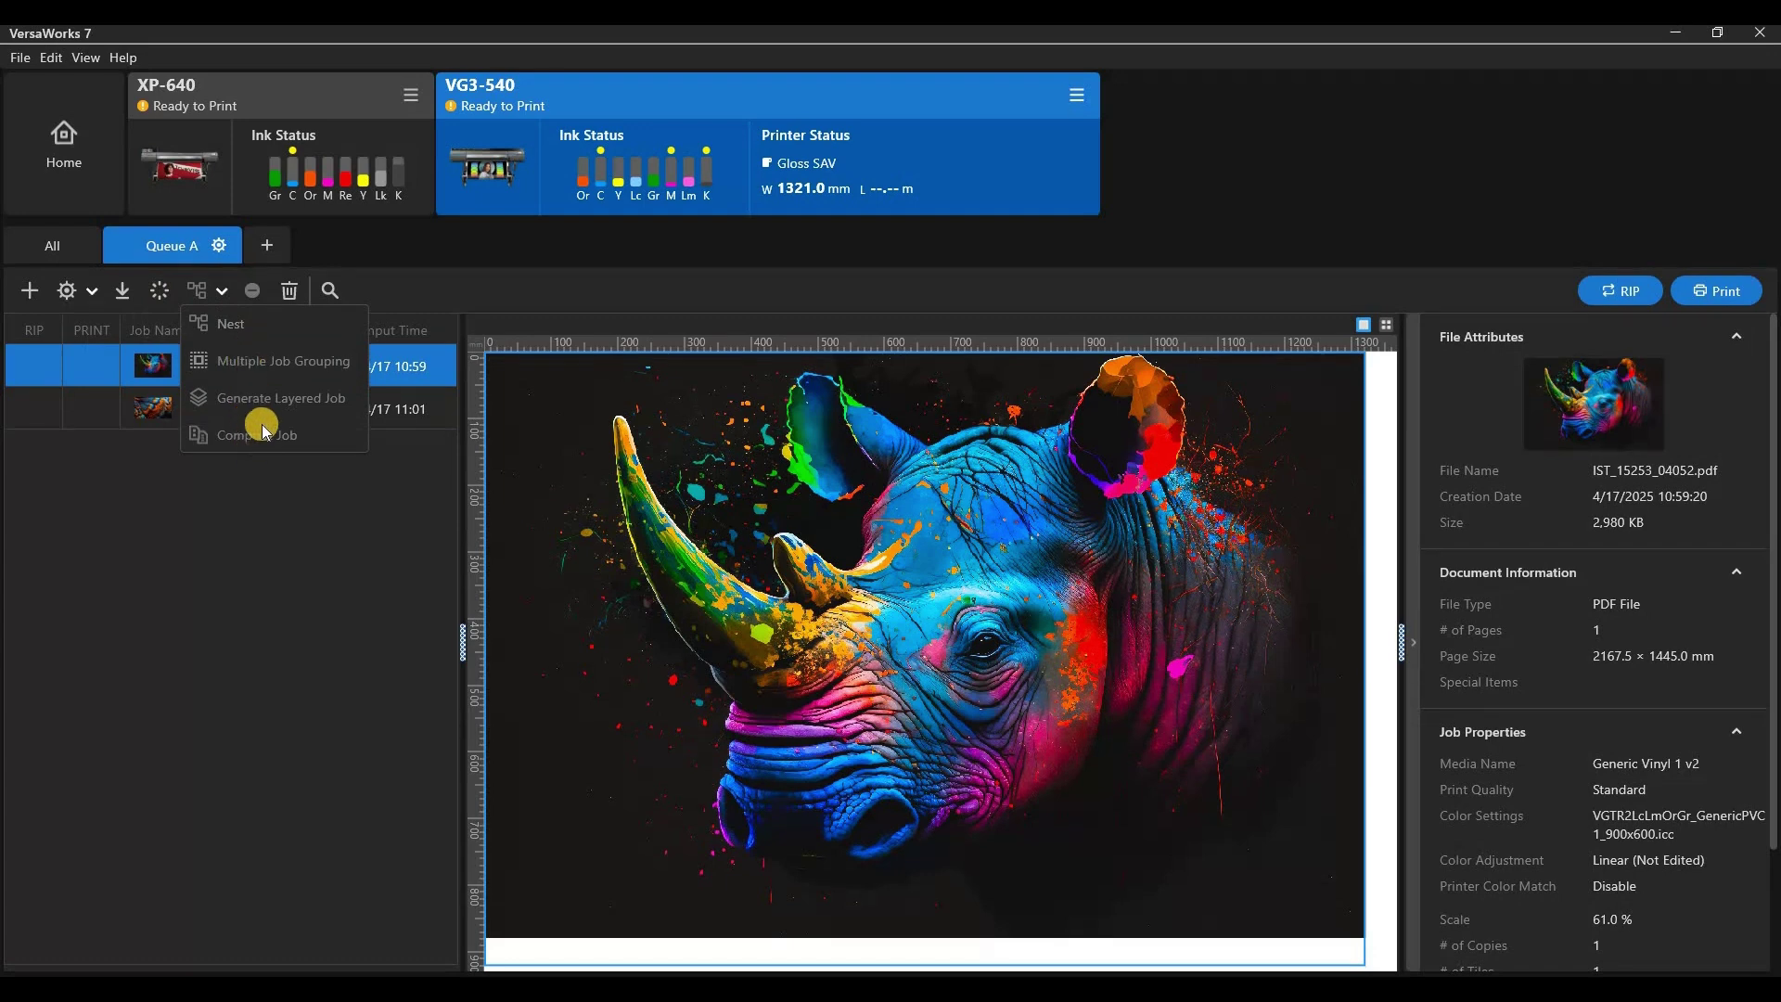
left_click(297, 350)
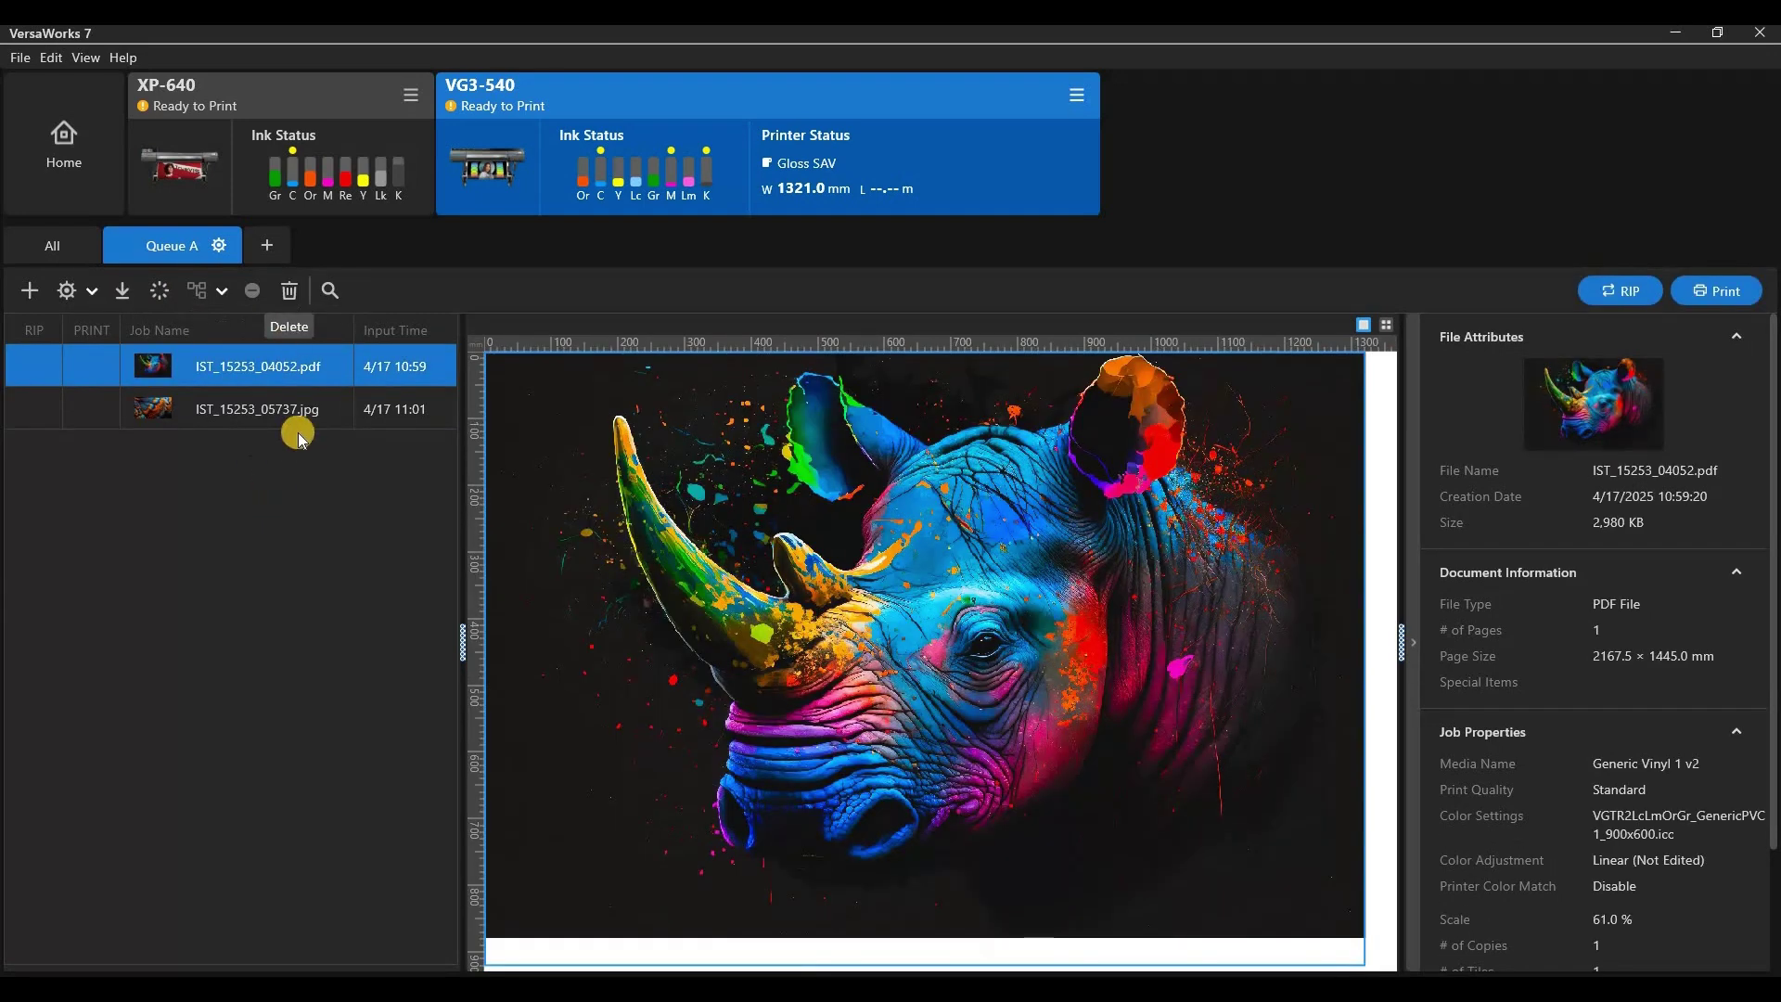
right_click(252, 368)
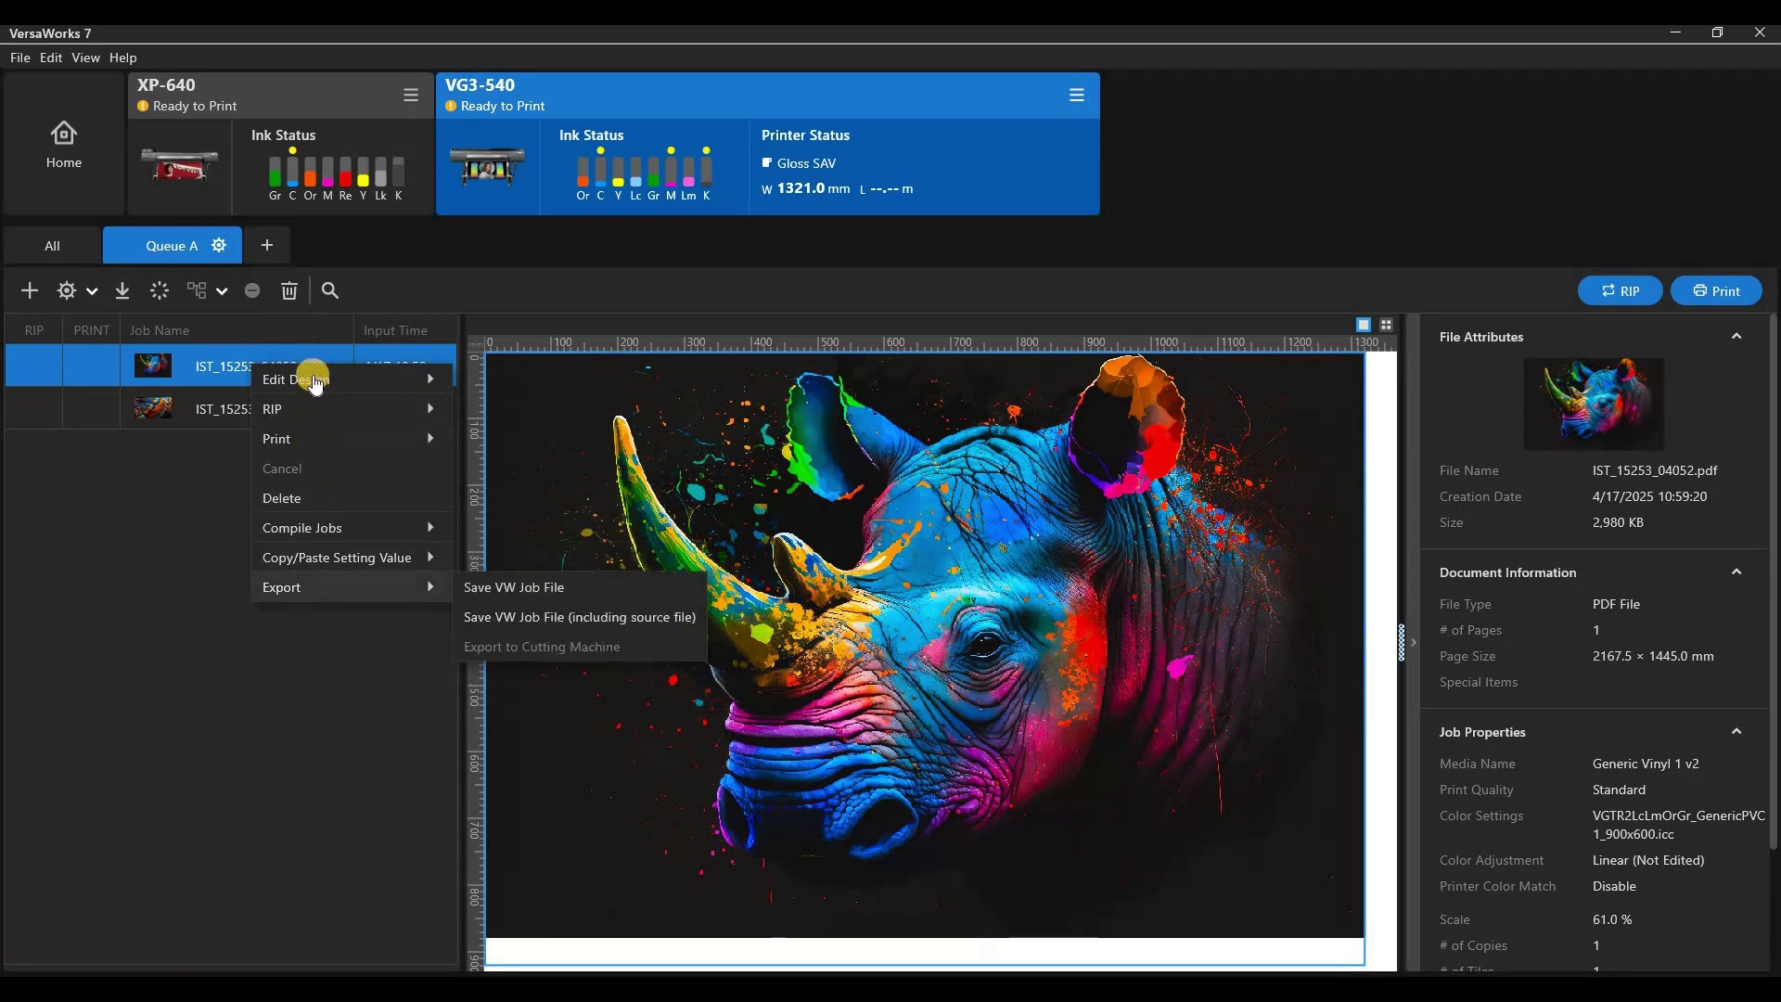
mouse_move(385, 379)
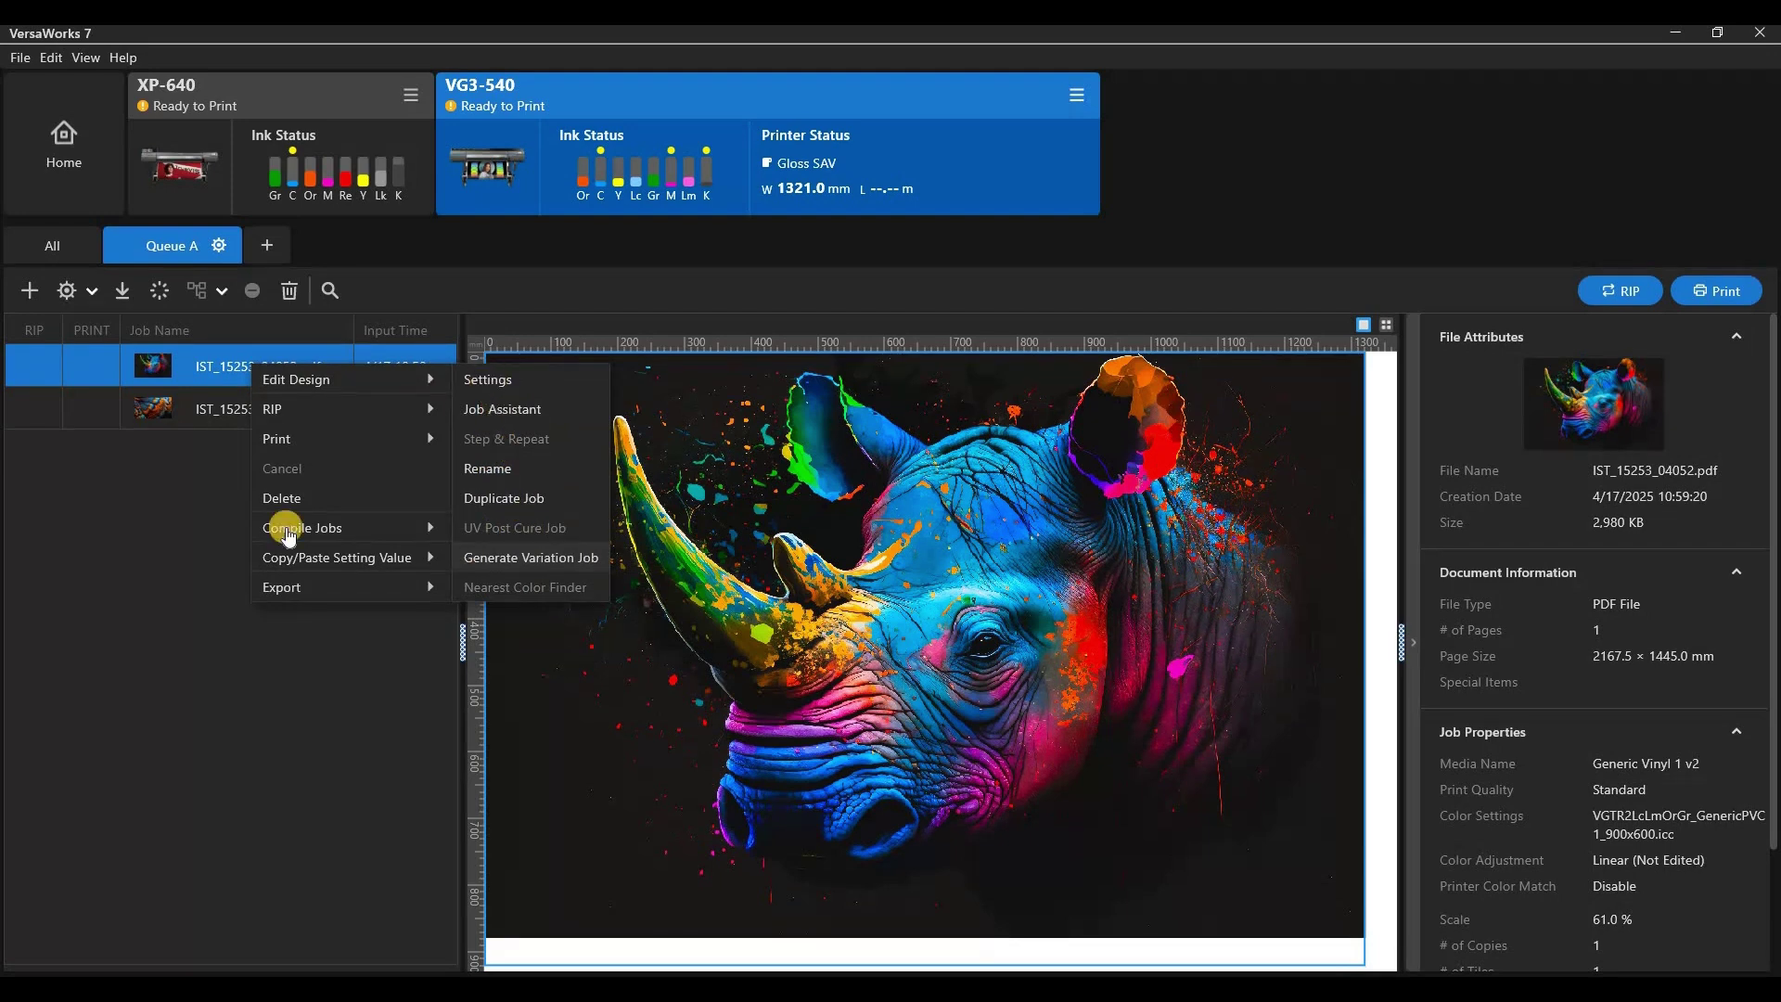
left_click(181, 562)
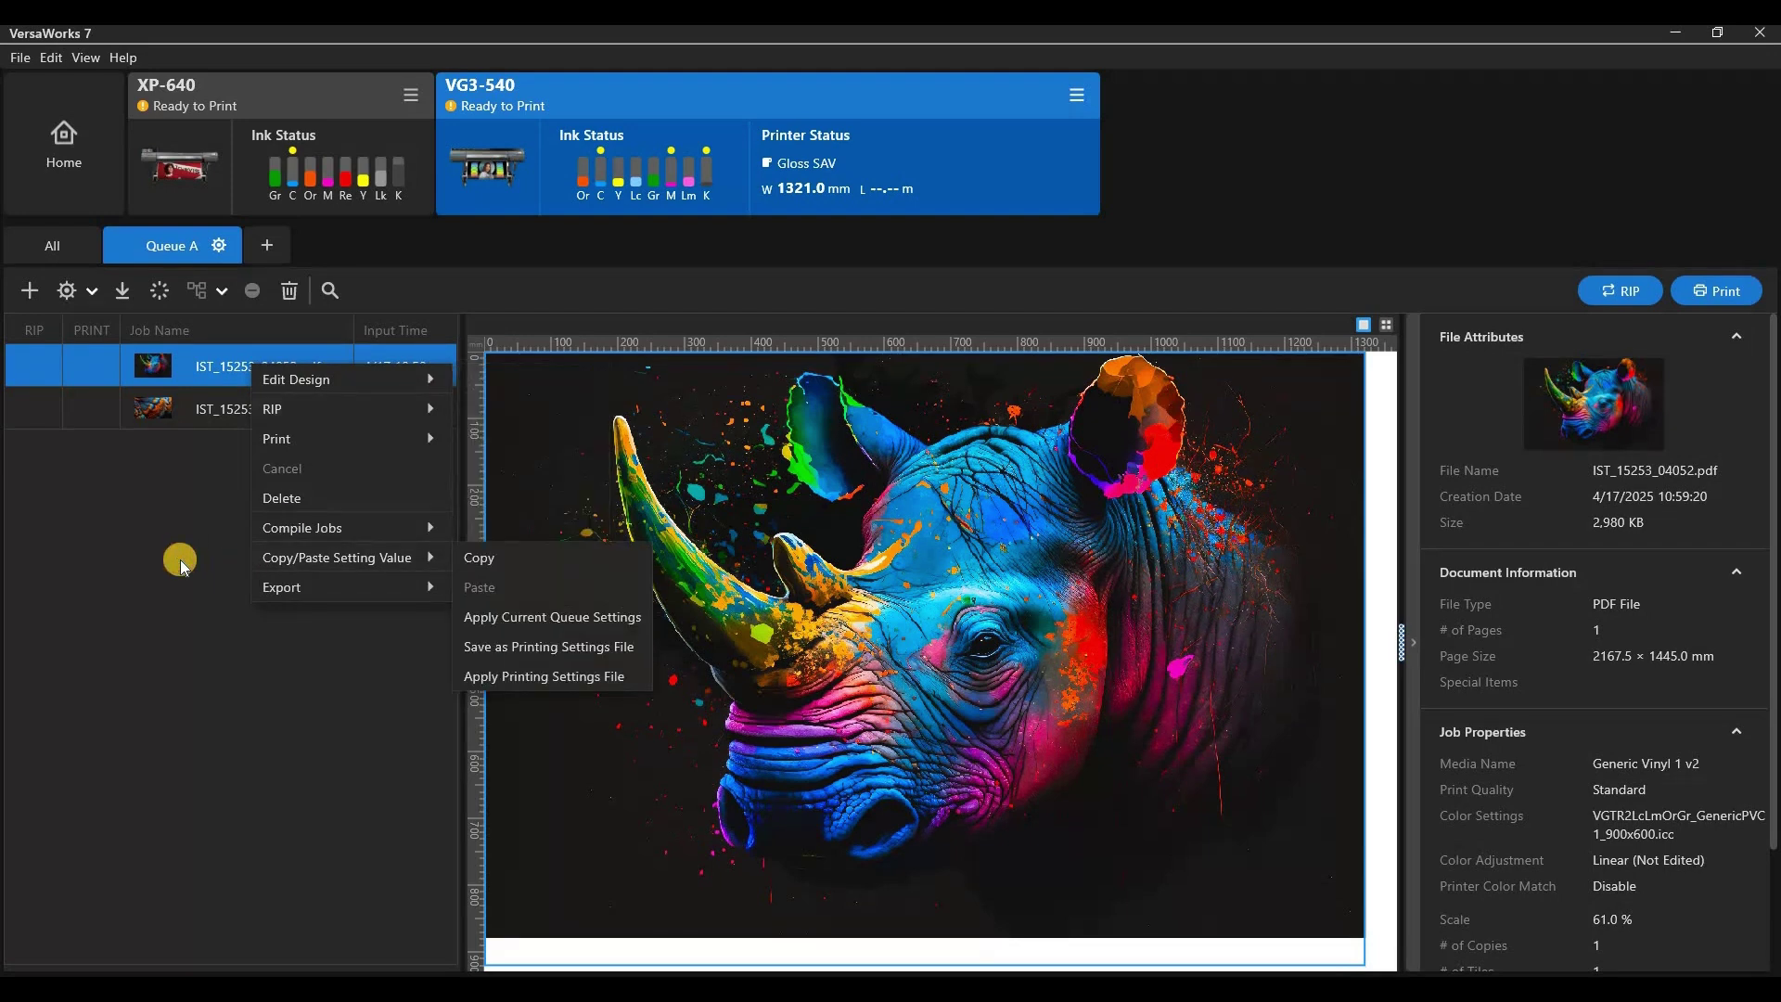